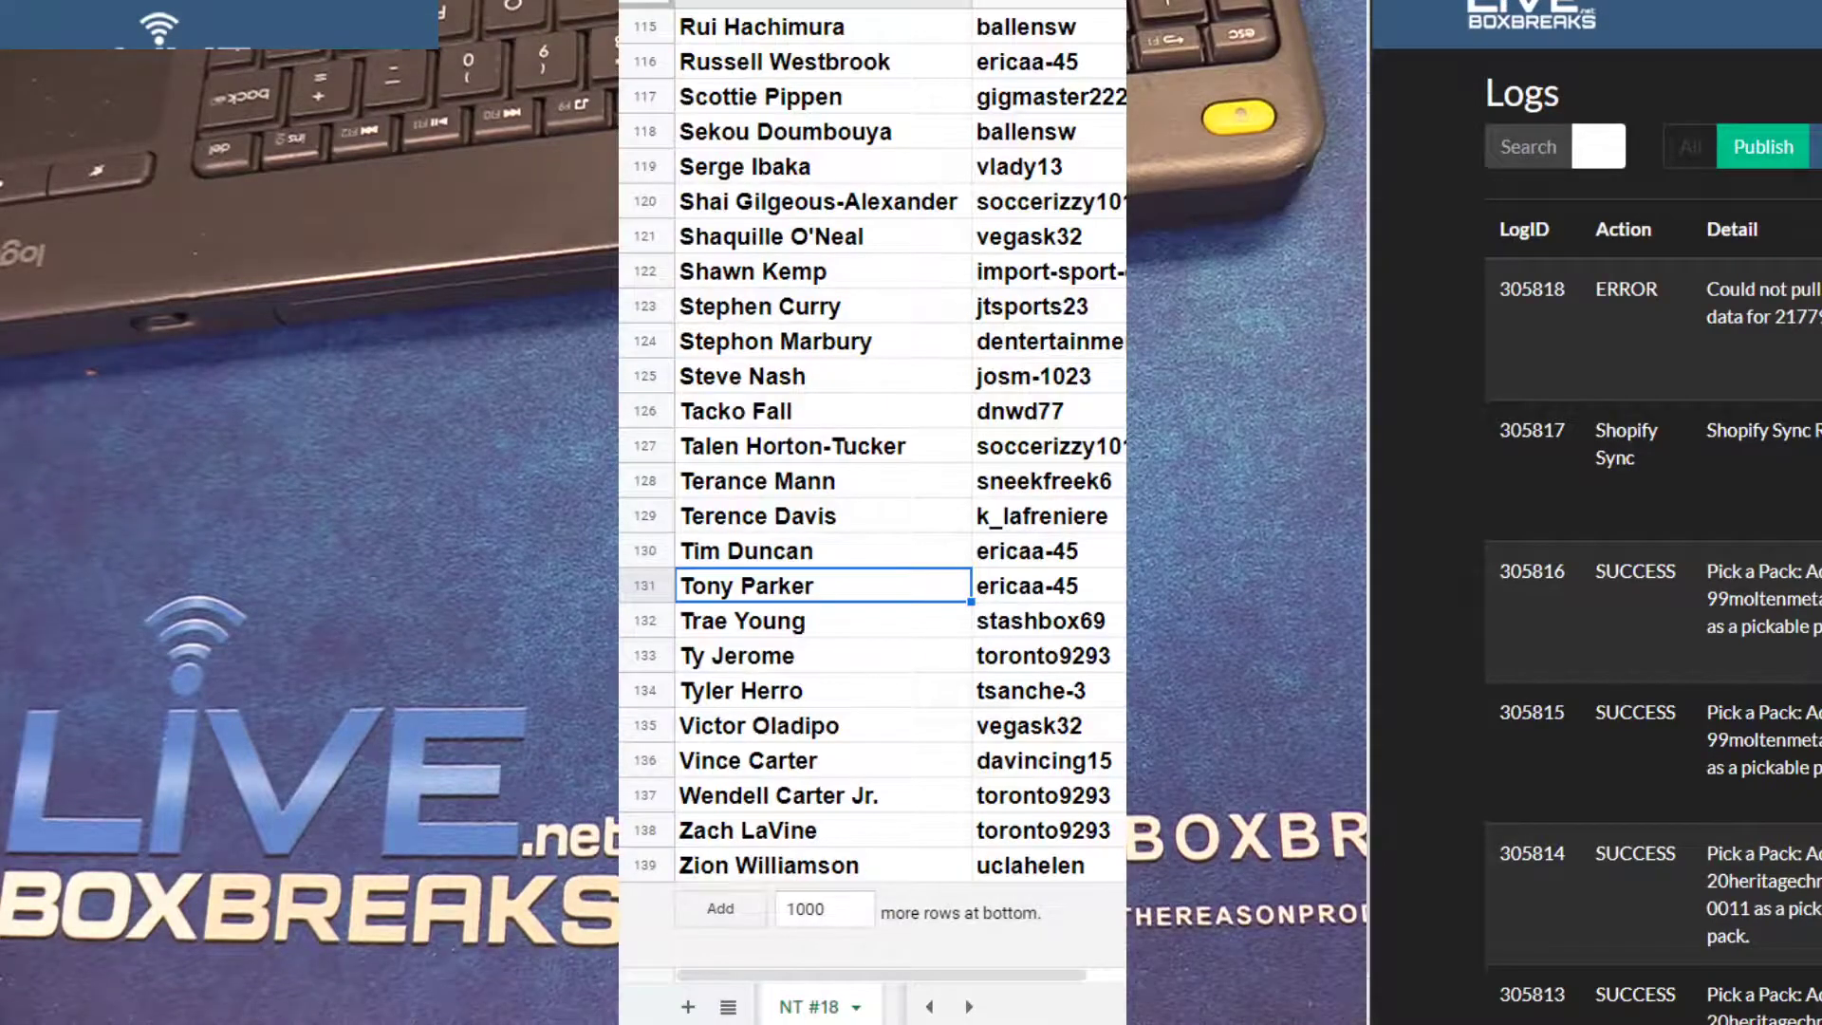
Open the All Sheets list to browse the workbook's sheets
click(728, 1007)
scroll(854, 797, up, 5)
scroll(857, 770, up, 5)
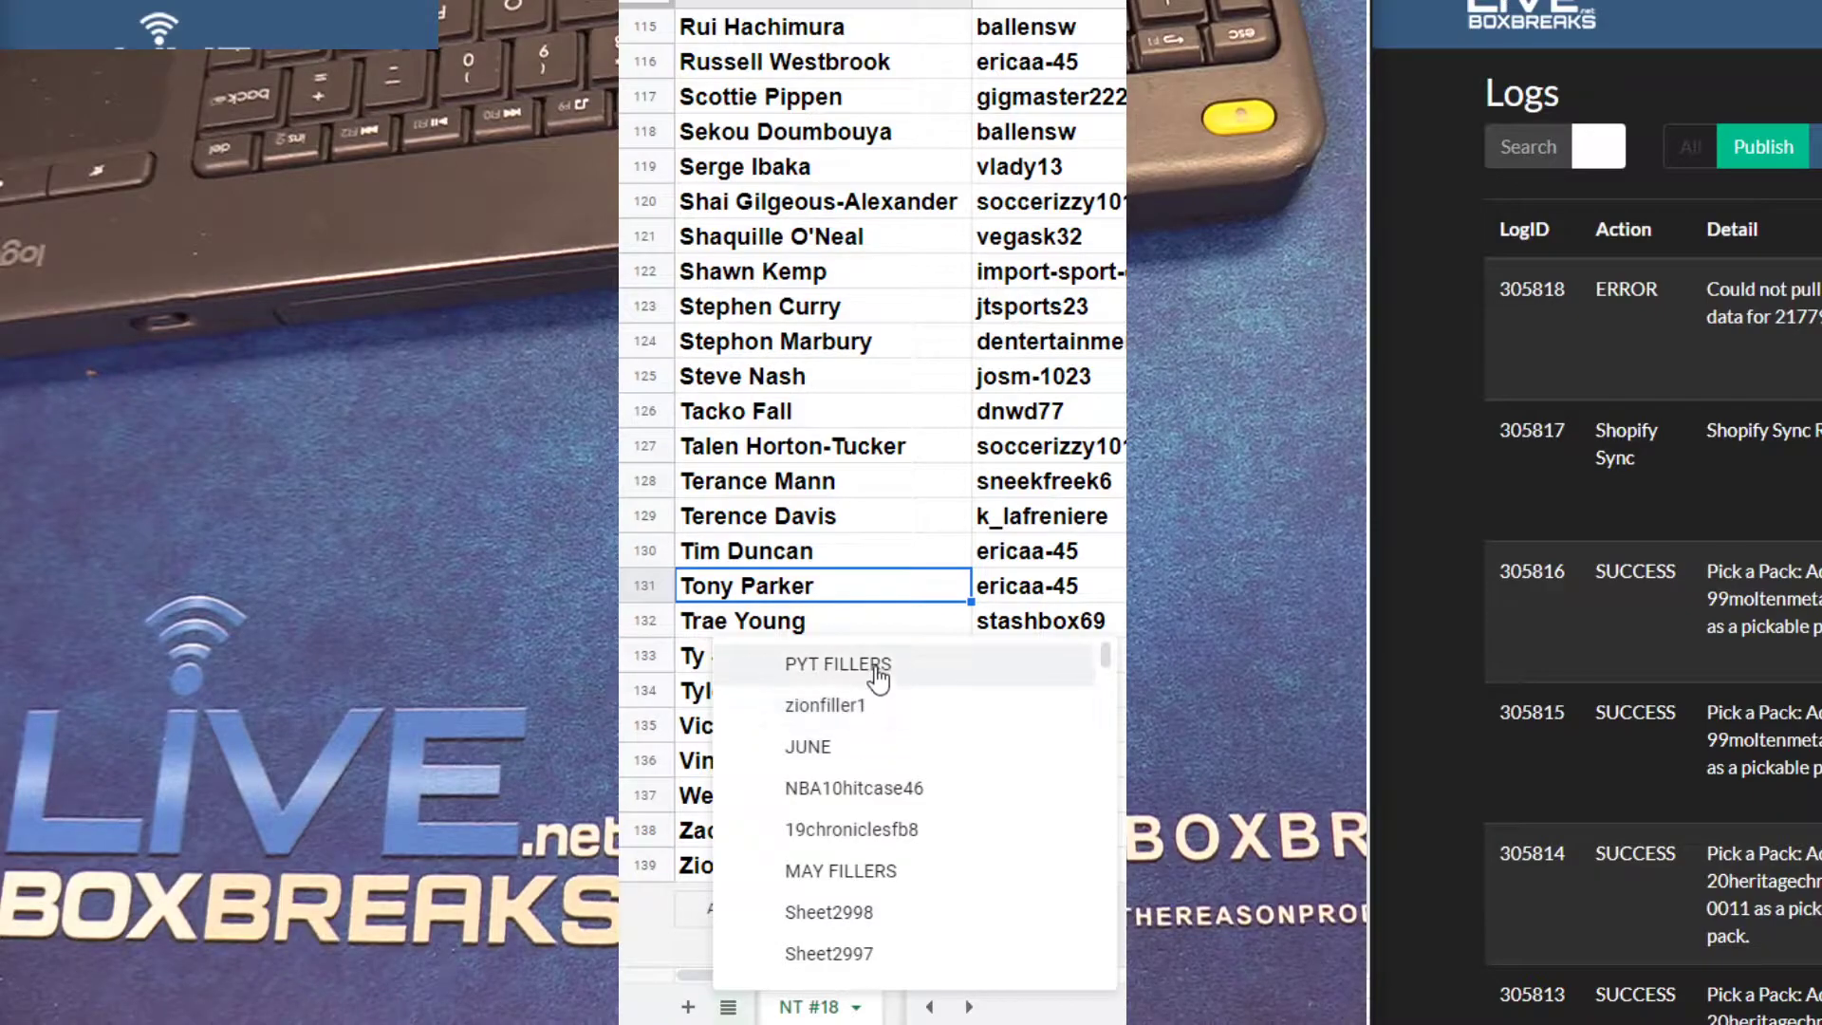
On the JUNE sheet, reset the name column's fill colour to remove the dark fill
click(878, 762)
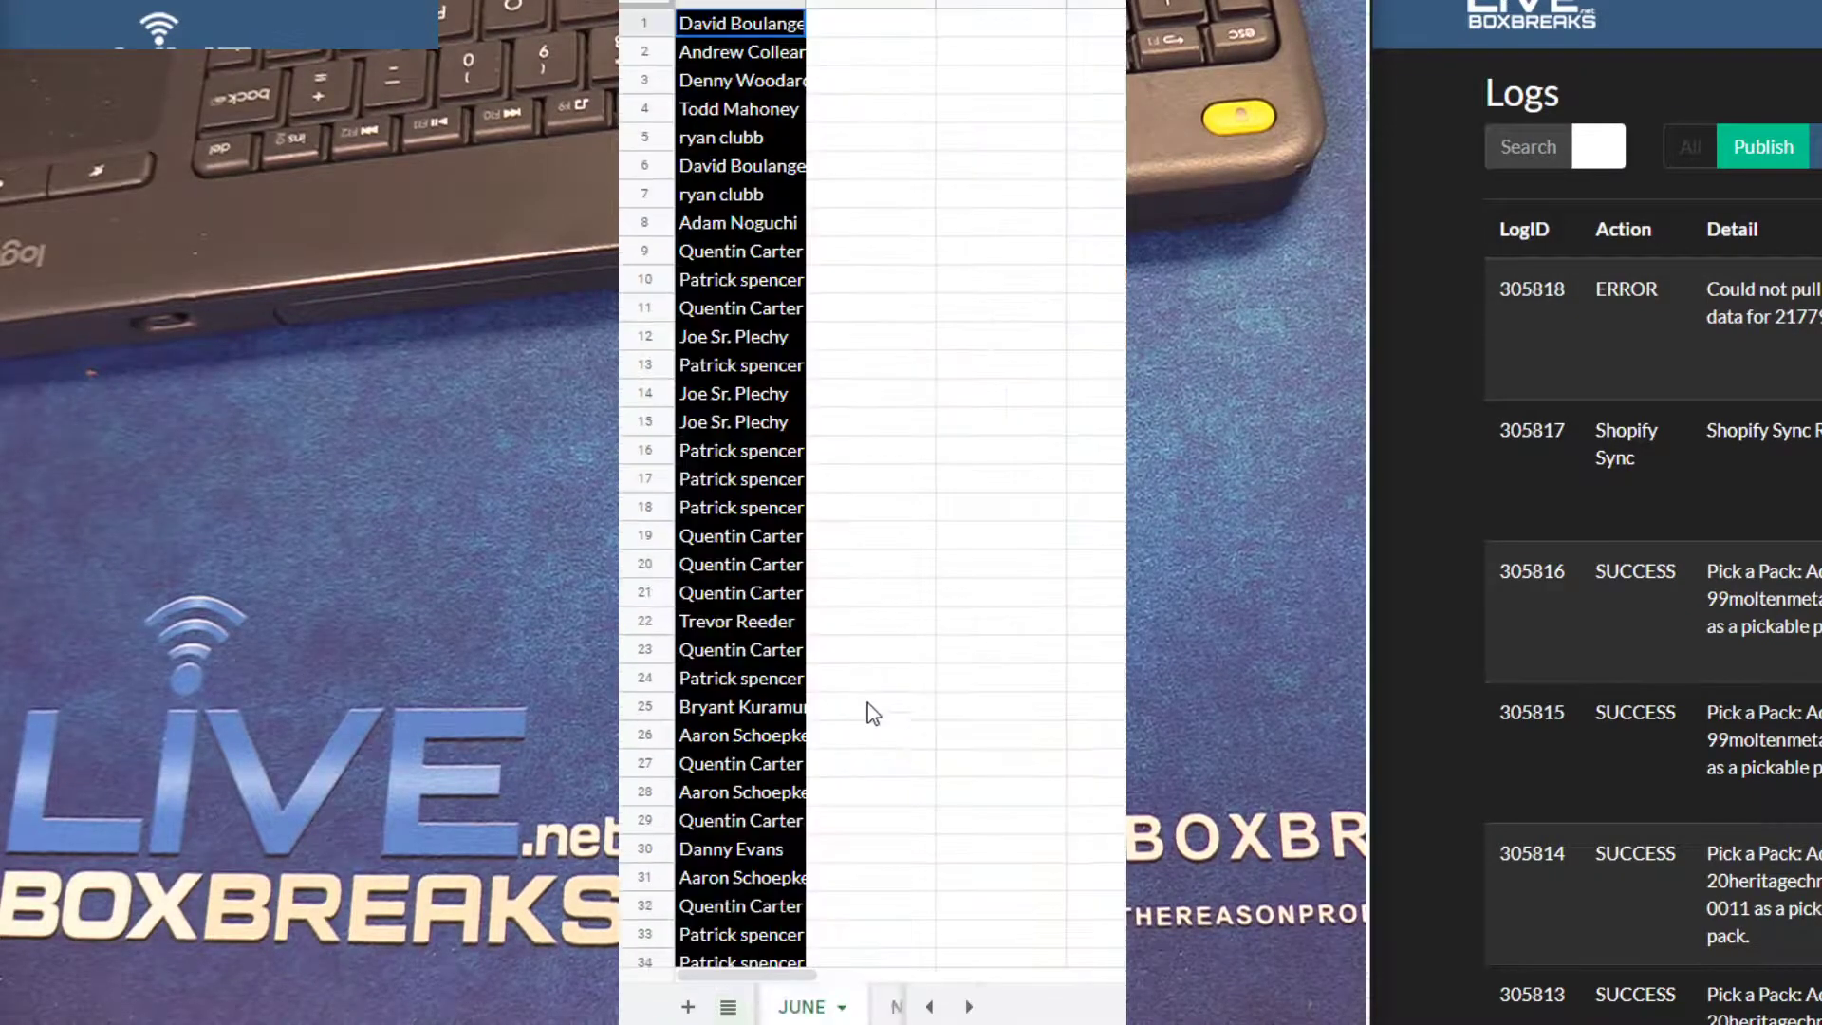
scroll(748, 722, down, 10)
scroll(748, 722, down, 10)
scroll(748, 722, down, 10)
scroll(747, 732, down, 10)
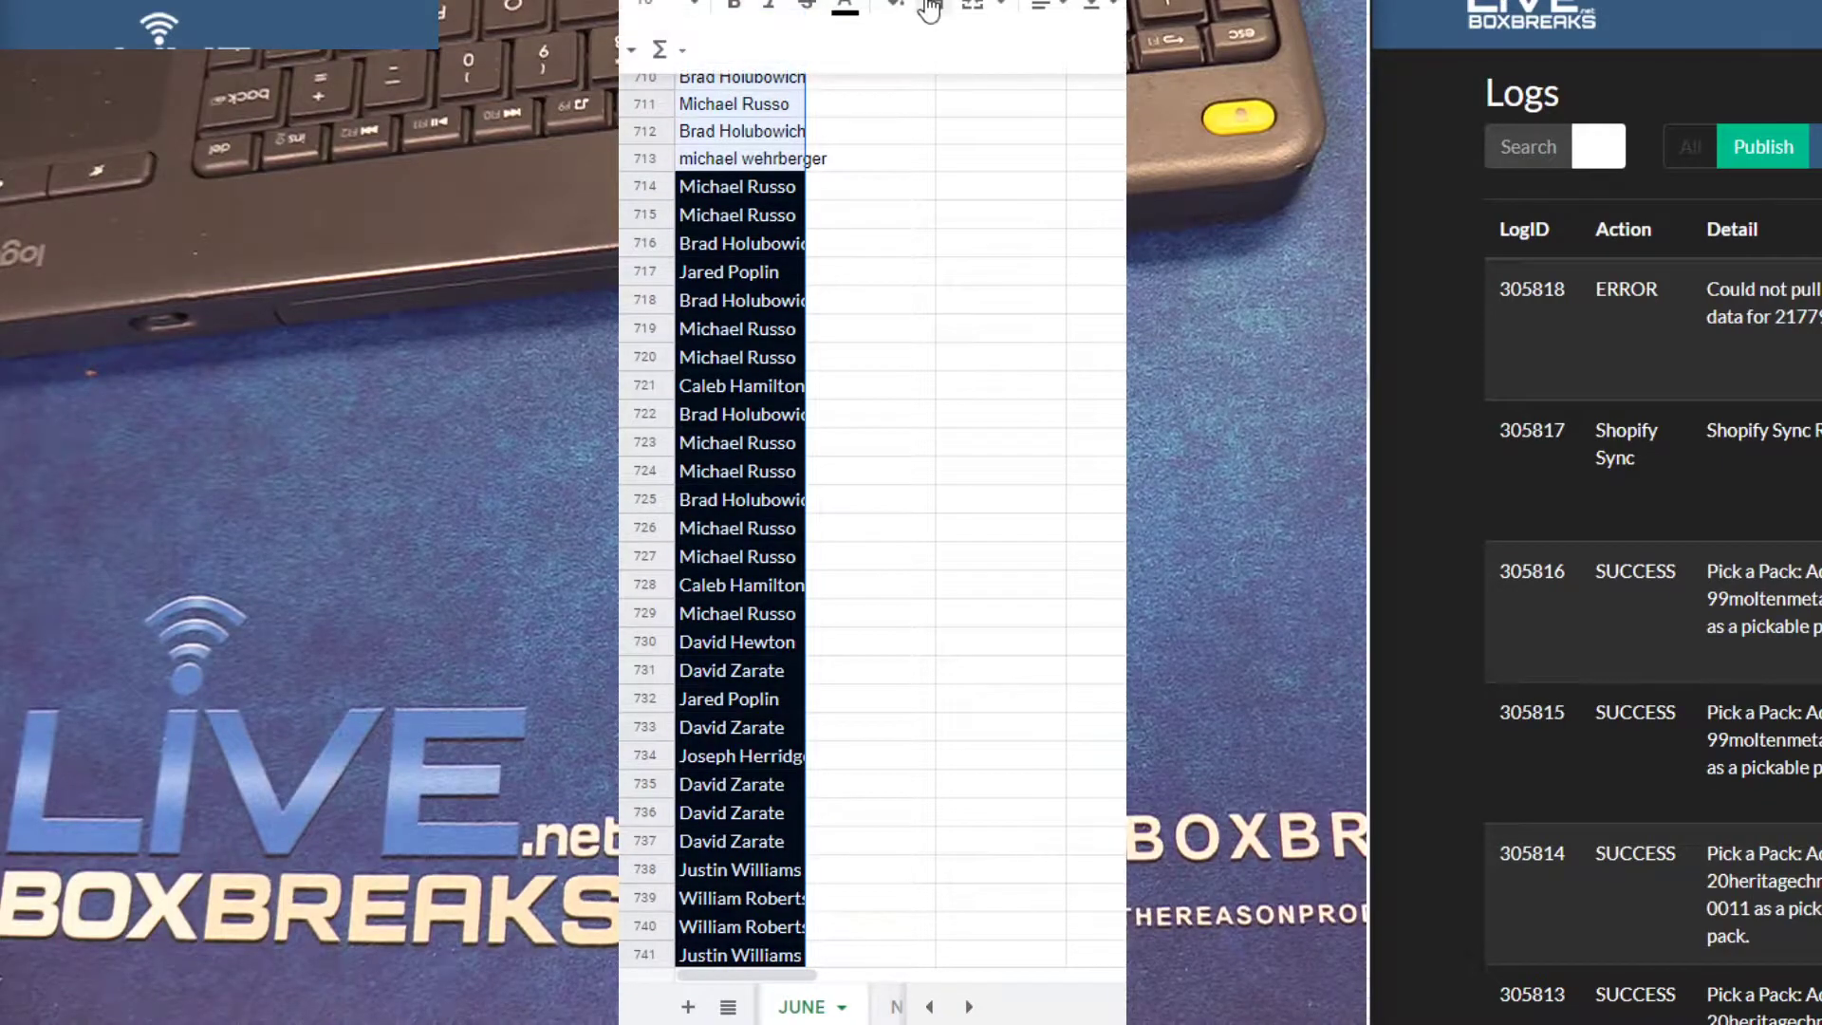
click(835, 8)
click(1106, 104)
click(896, 5)
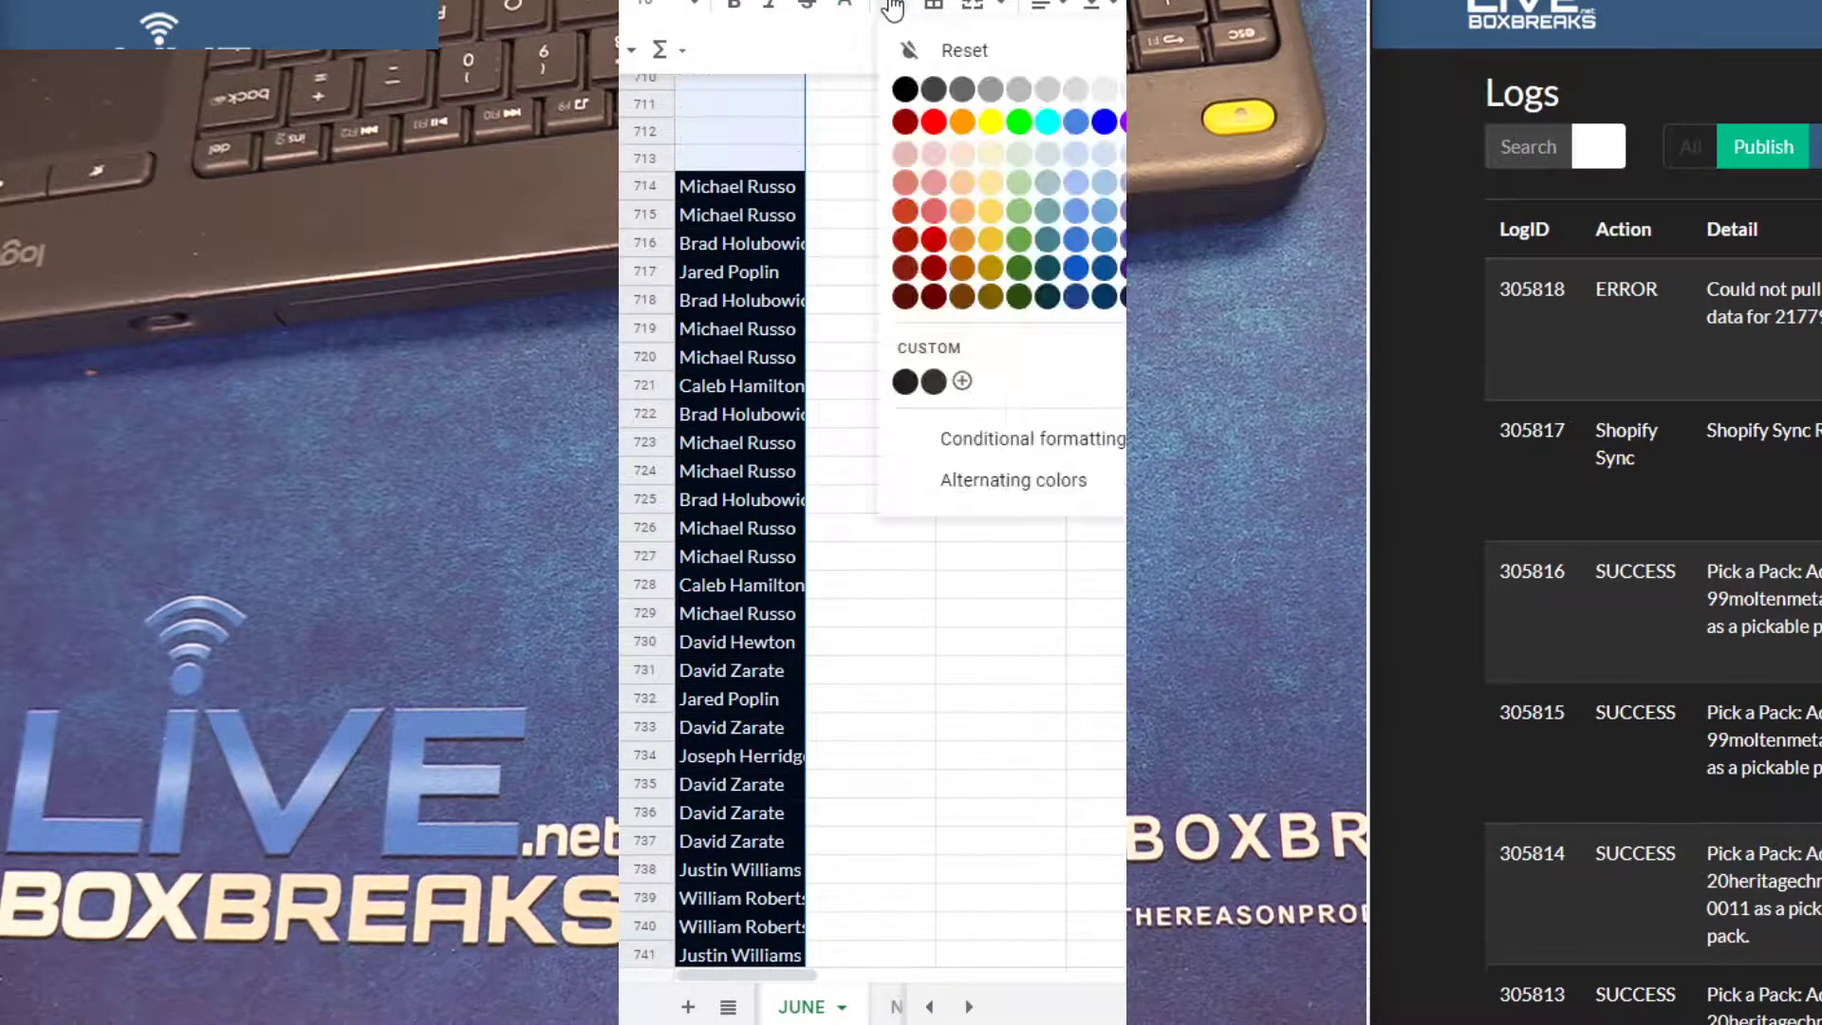
click(915, 101)
click(897, 8)
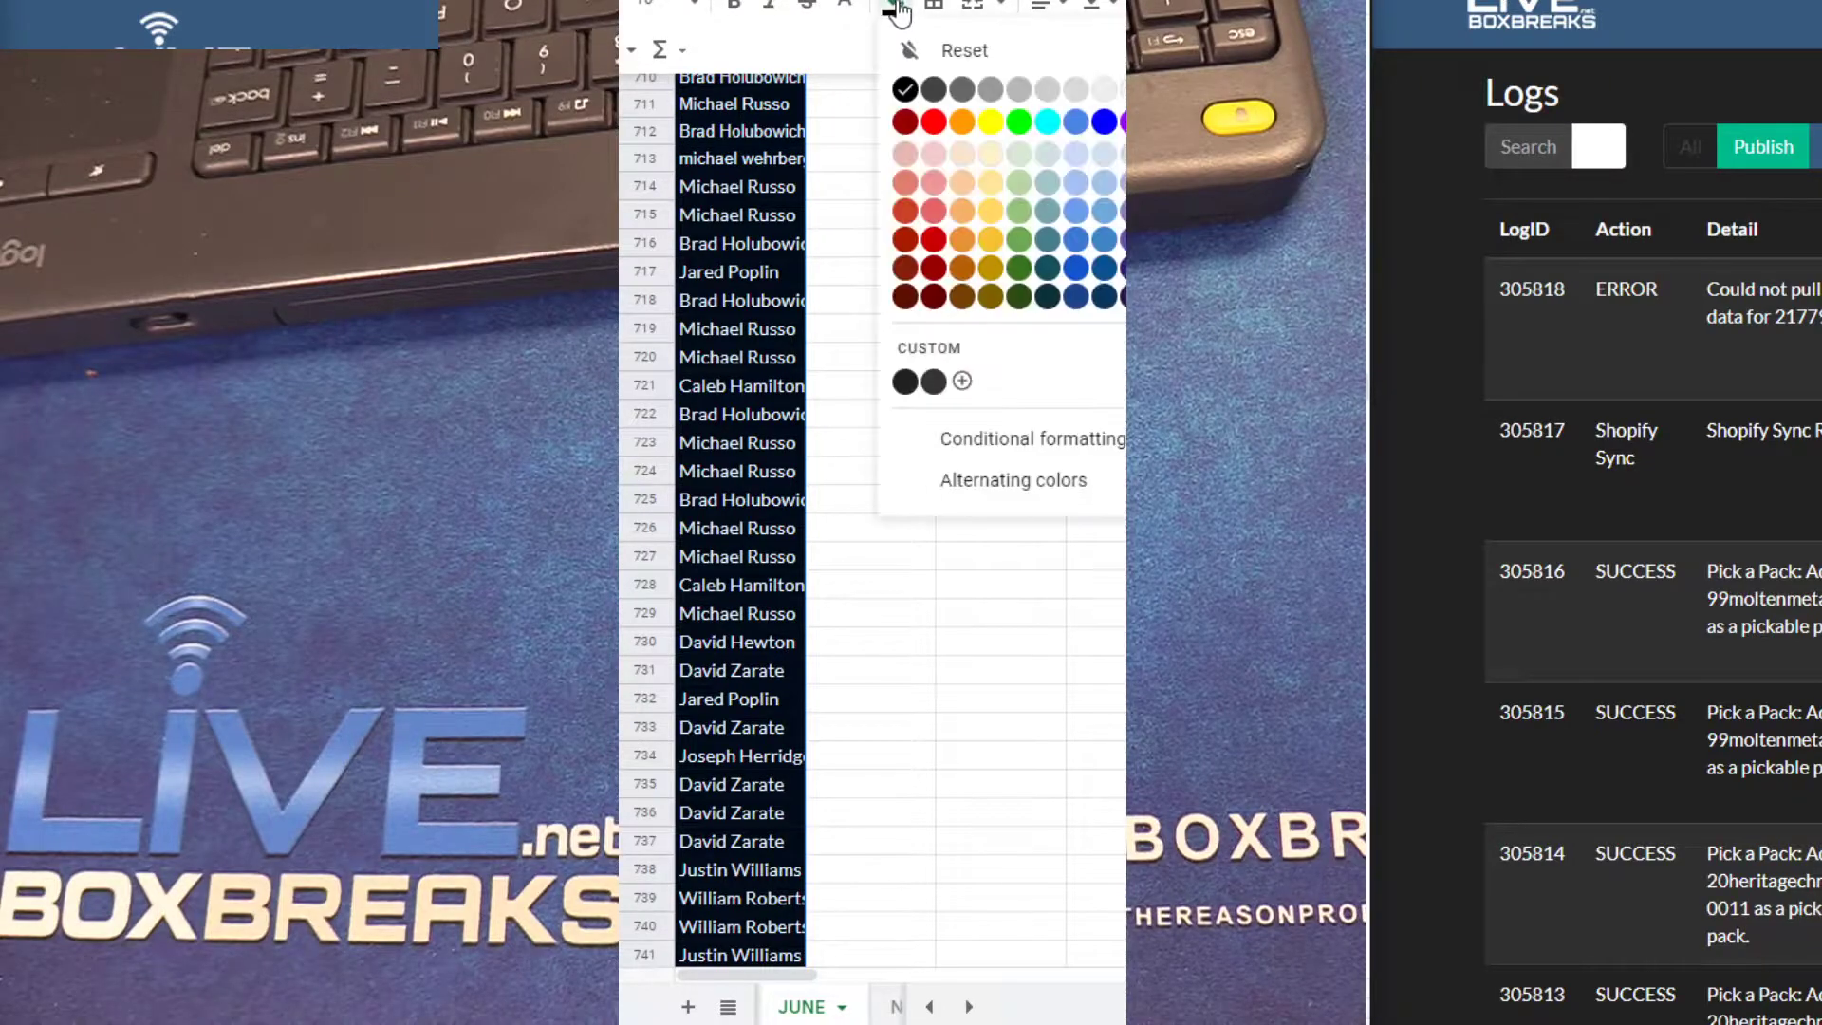
click(953, 50)
Make the name column's text black, then deselect the column
click(852, 9)
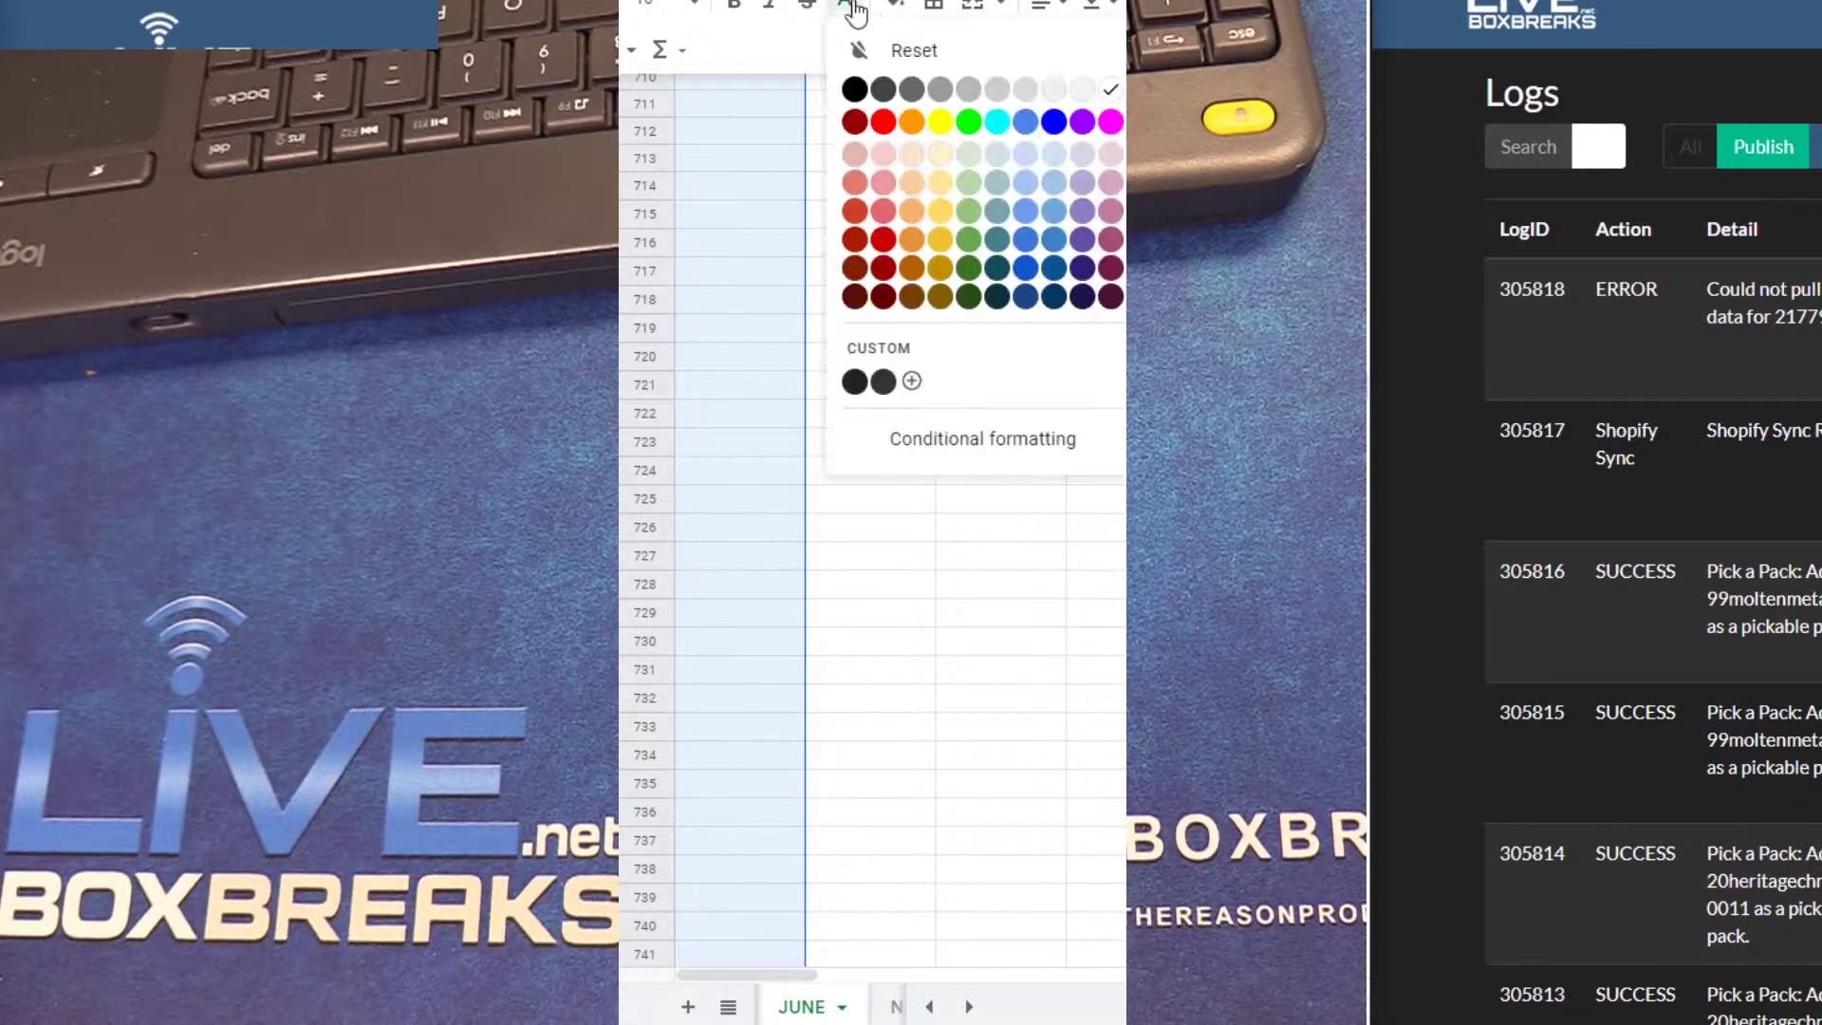
click(854, 90)
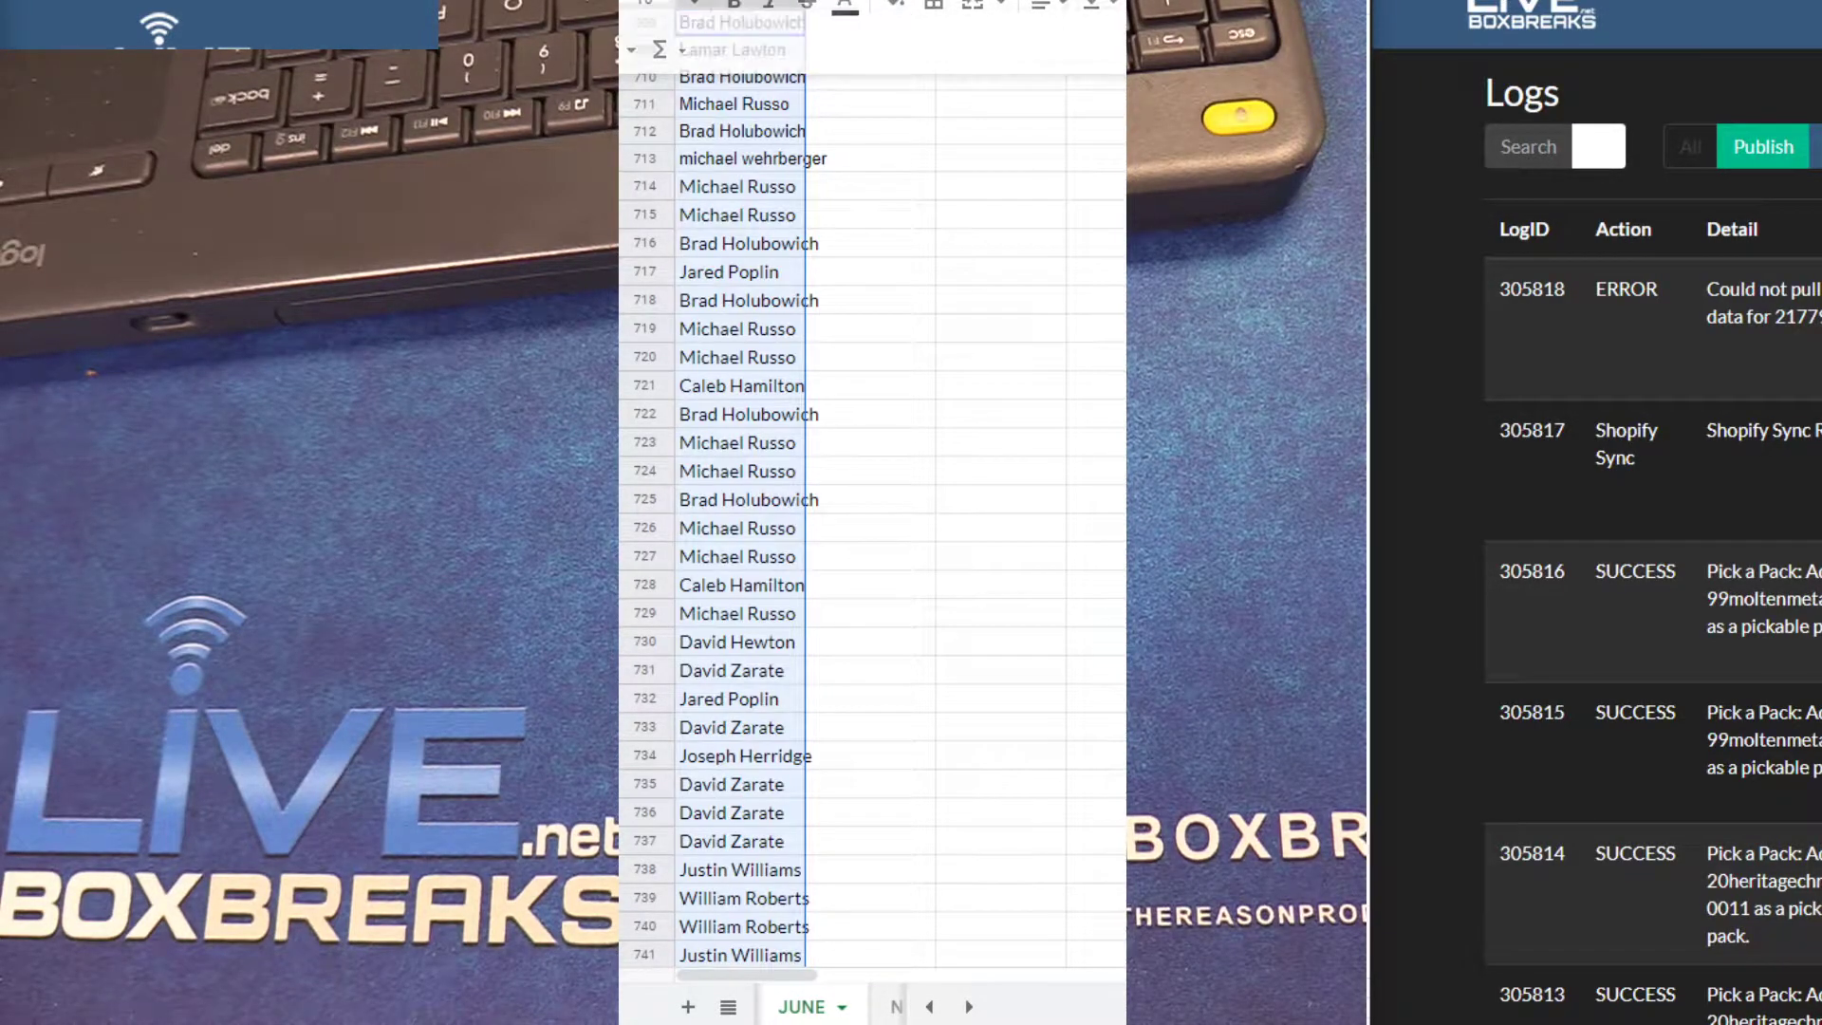
click(1001, 221)
scroll(769, 427, down, 10)
scroll(775, 571, down, 10)
scroll(782, 612, down, 10)
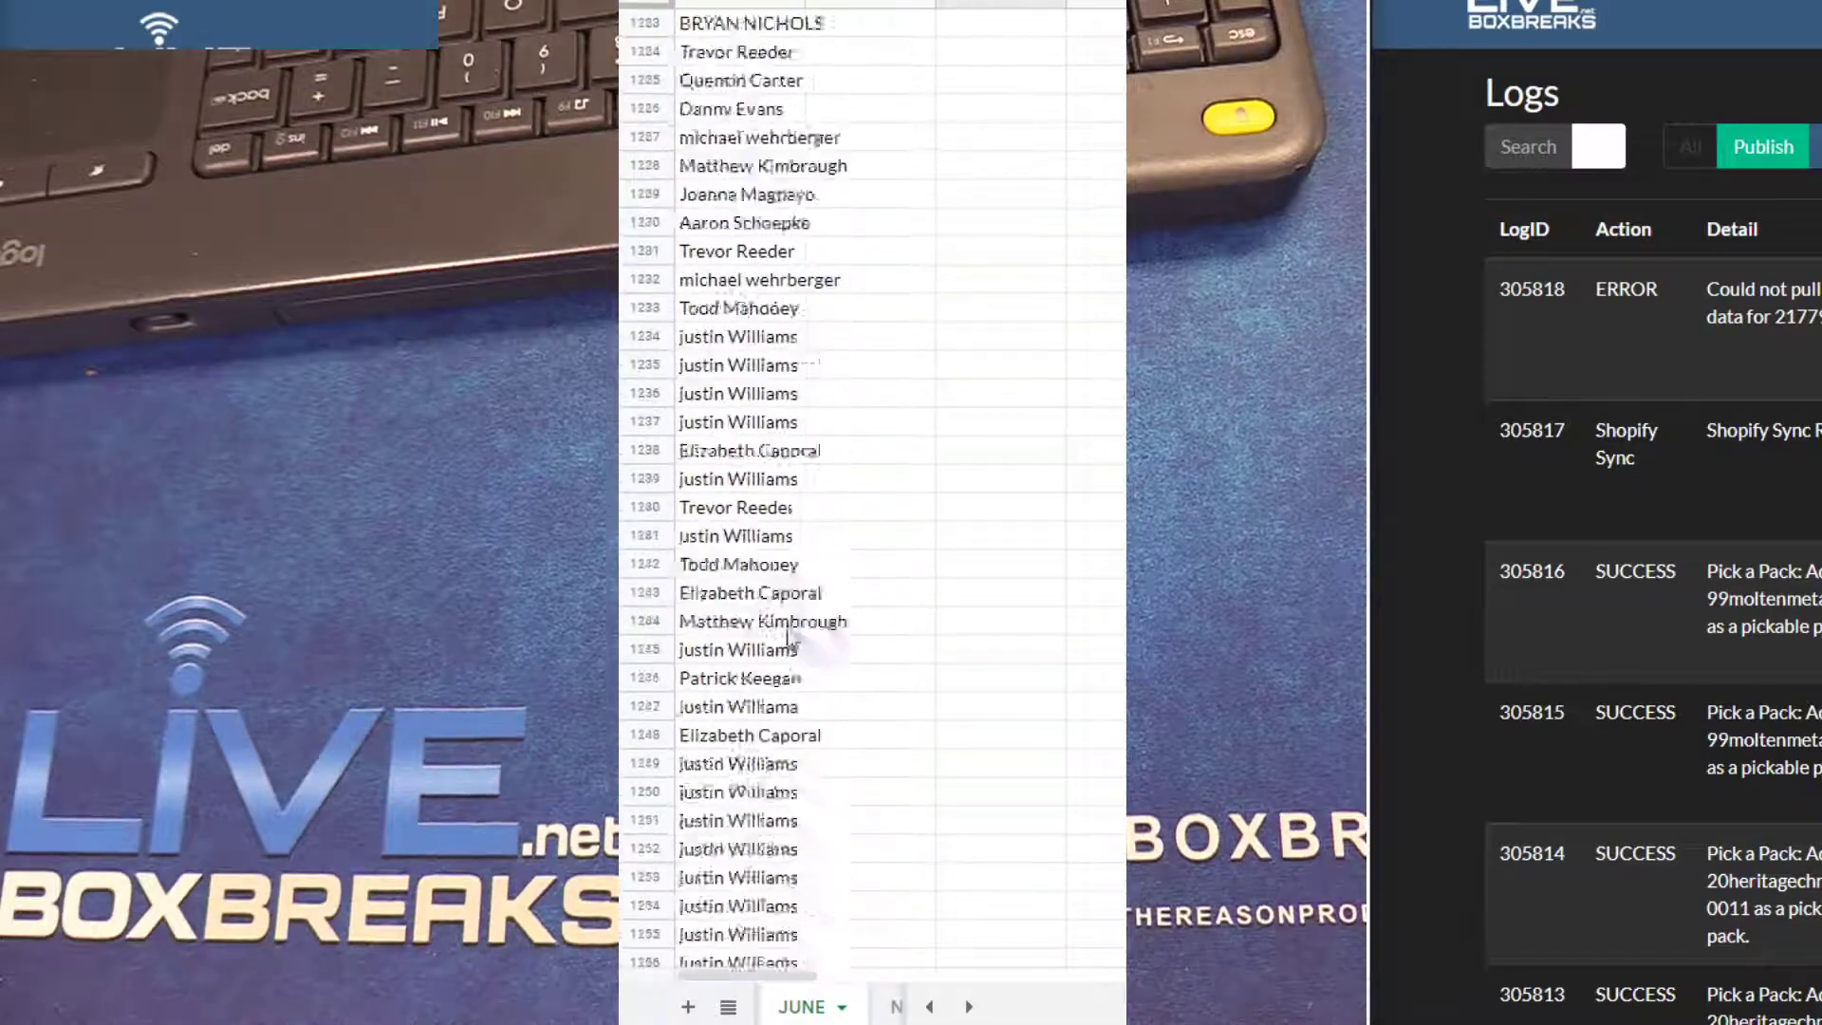
scroll(790, 633, down, 10)
scroll(793, 642, down, 10)
scroll(794, 669, down, 10)
scroll(797, 704, down, 5)
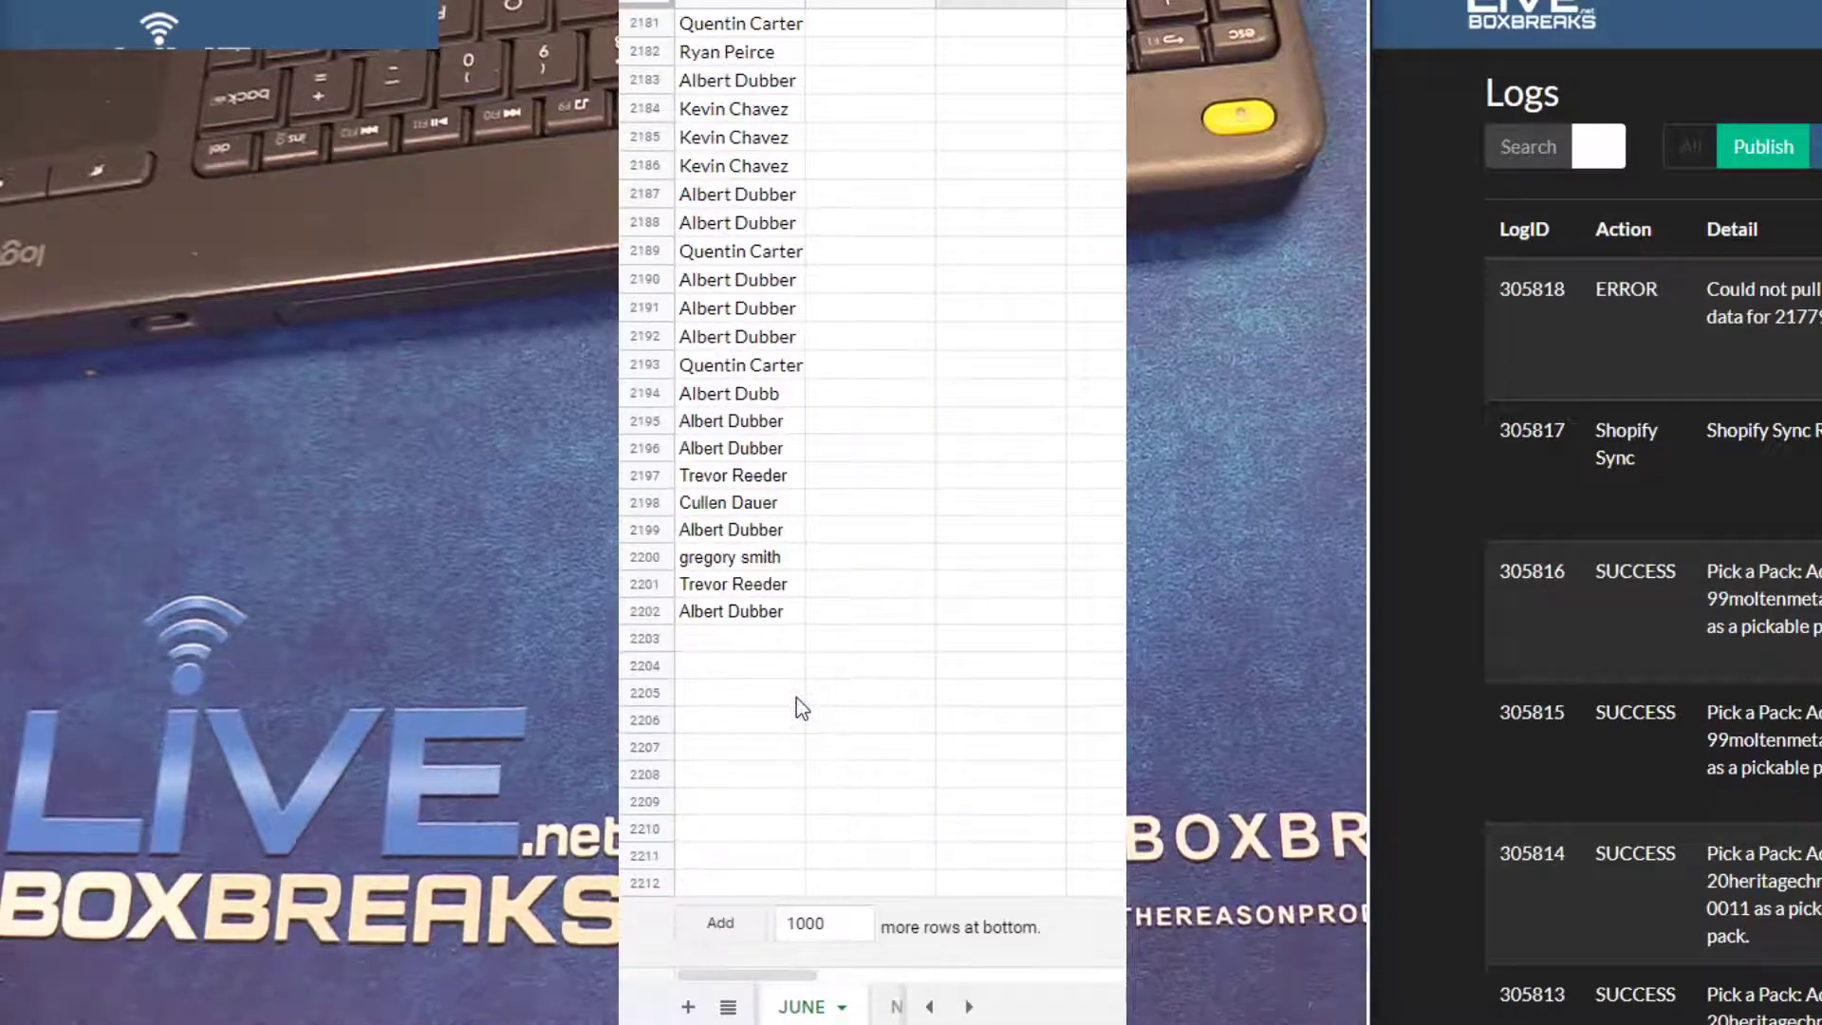
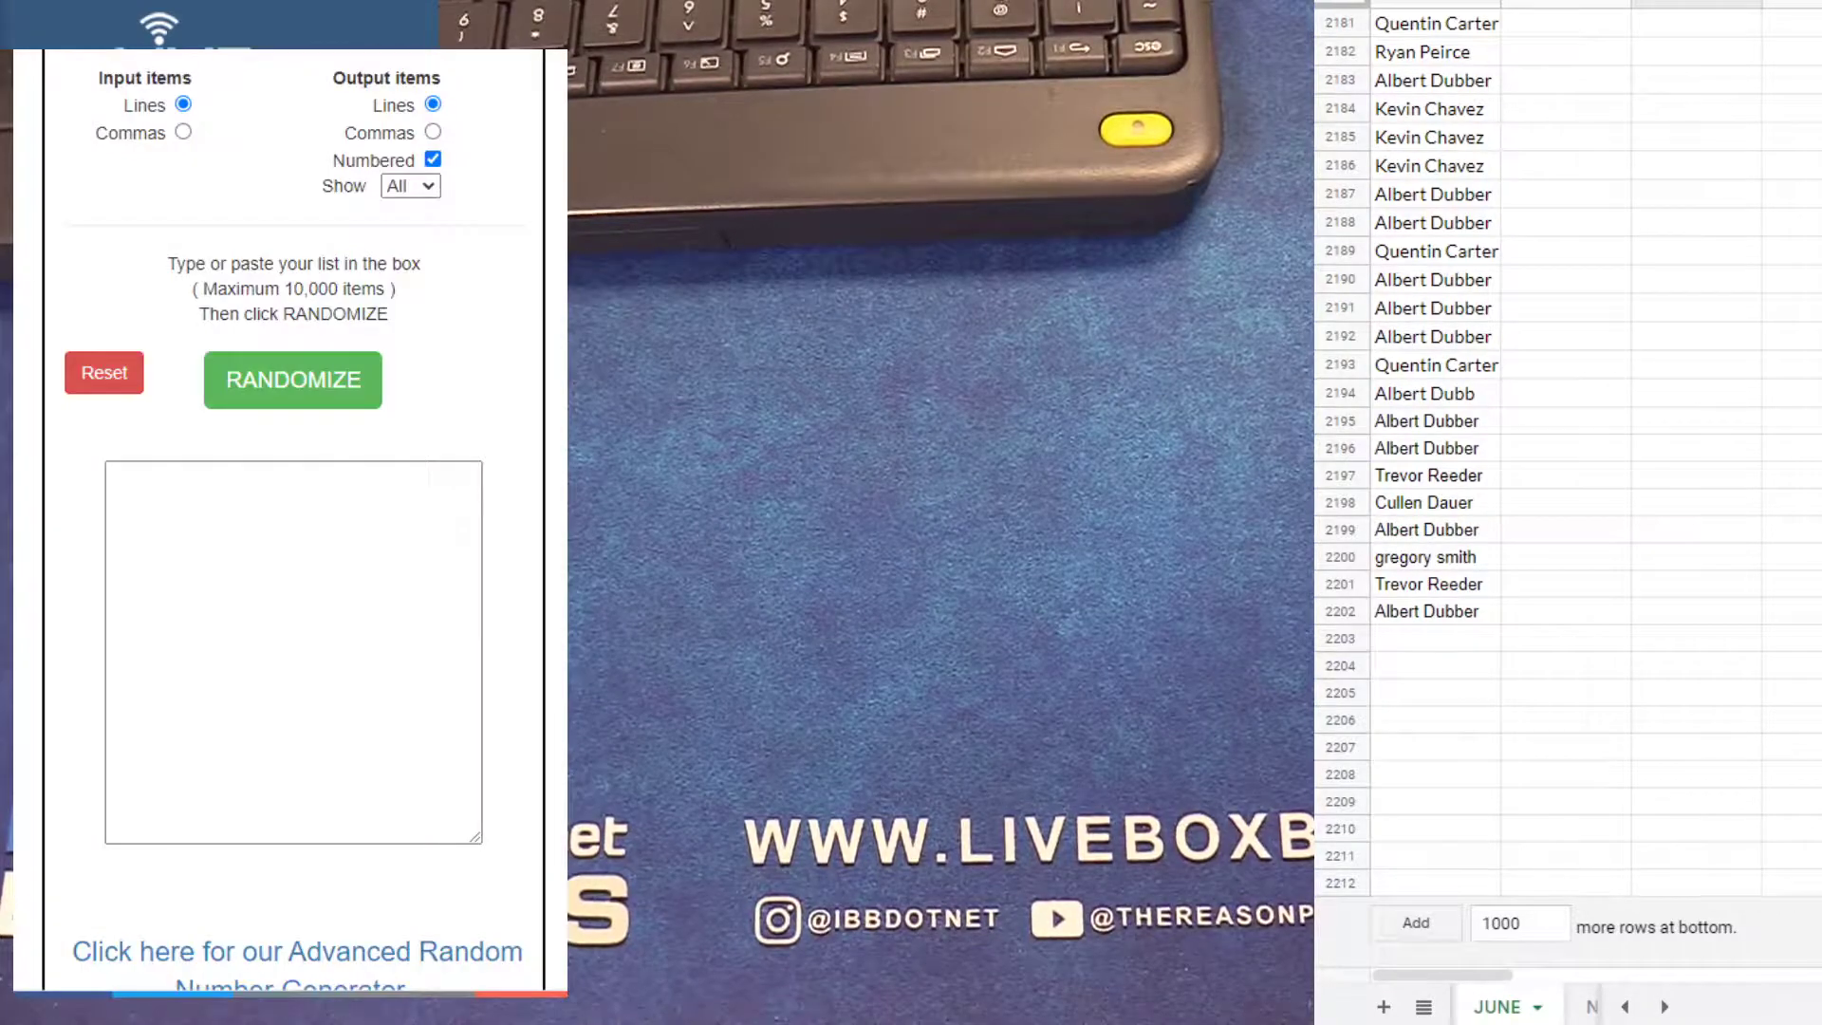
Select the names in column A upward from A2202
click(1444, 624)
key(ctrl+shift+Up)
scroll(1566, 484, up, 15)
scroll(1566, 484, up, 15)
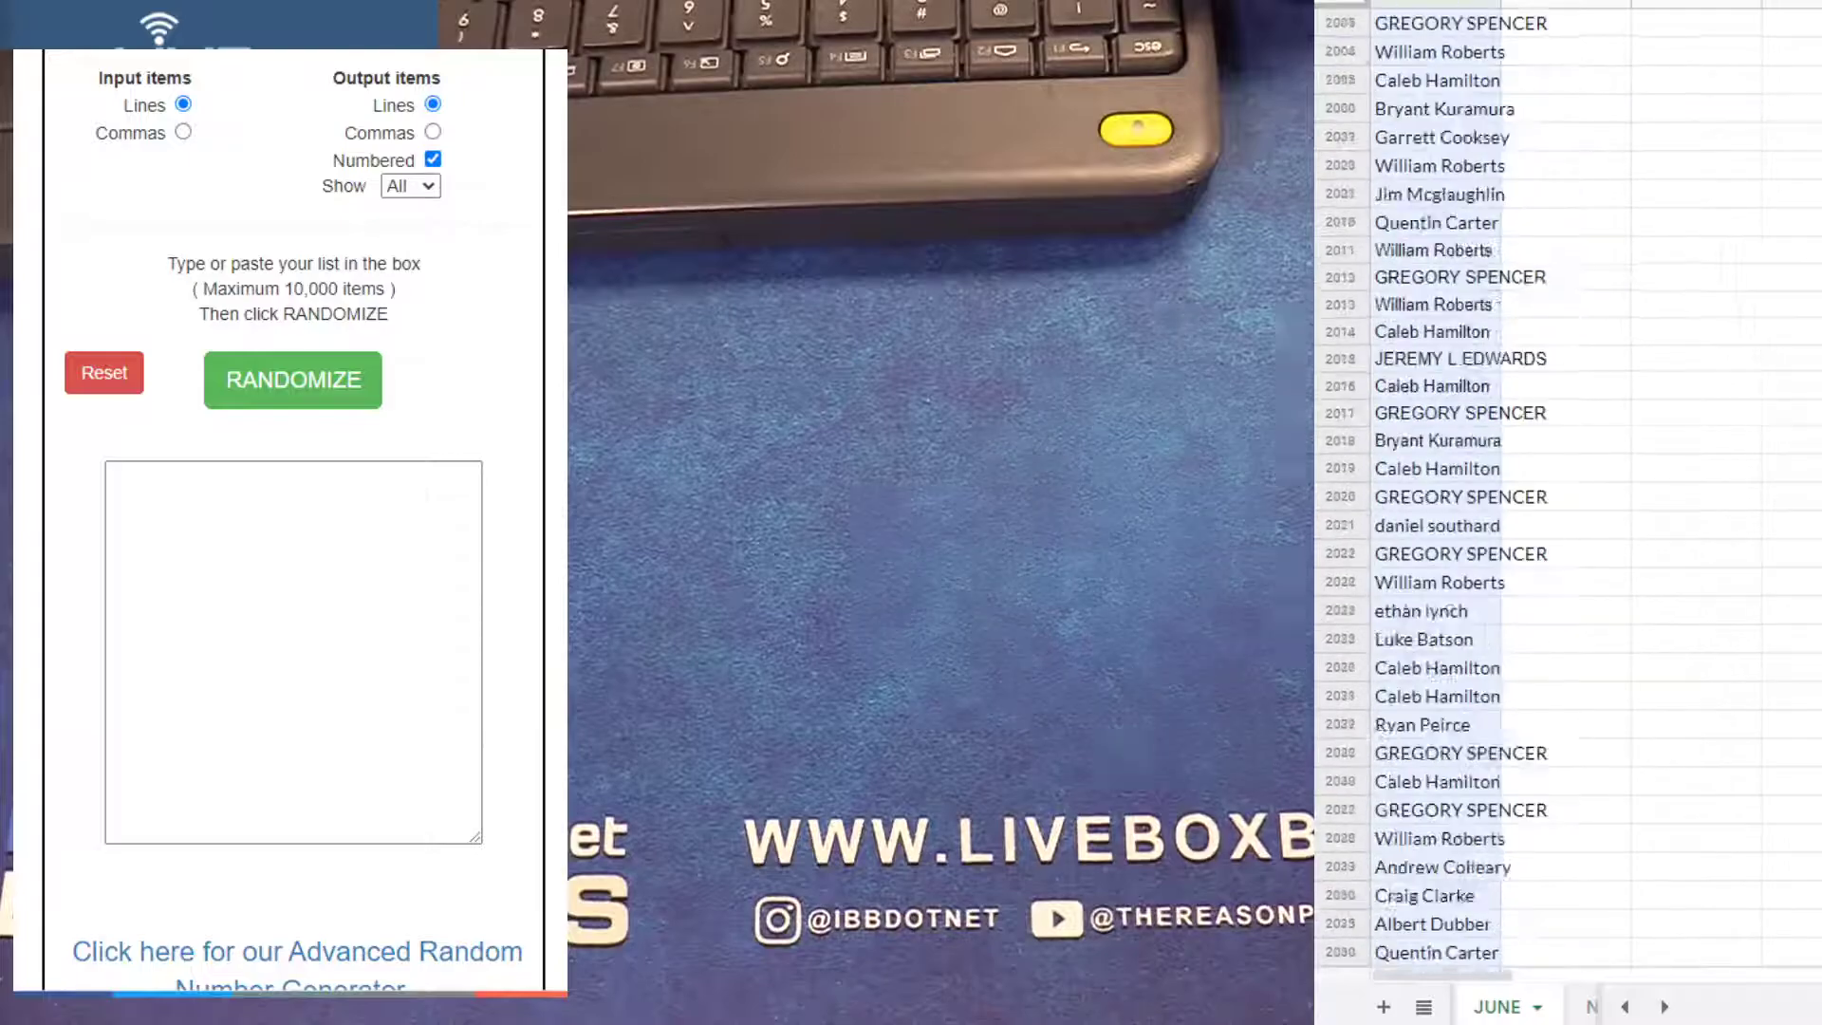
scroll(1565, 484, up, 15)
scroll(1566, 485, up, 15)
scroll(1567, 484, up, 20)
scroll(1567, 484, up, 20)
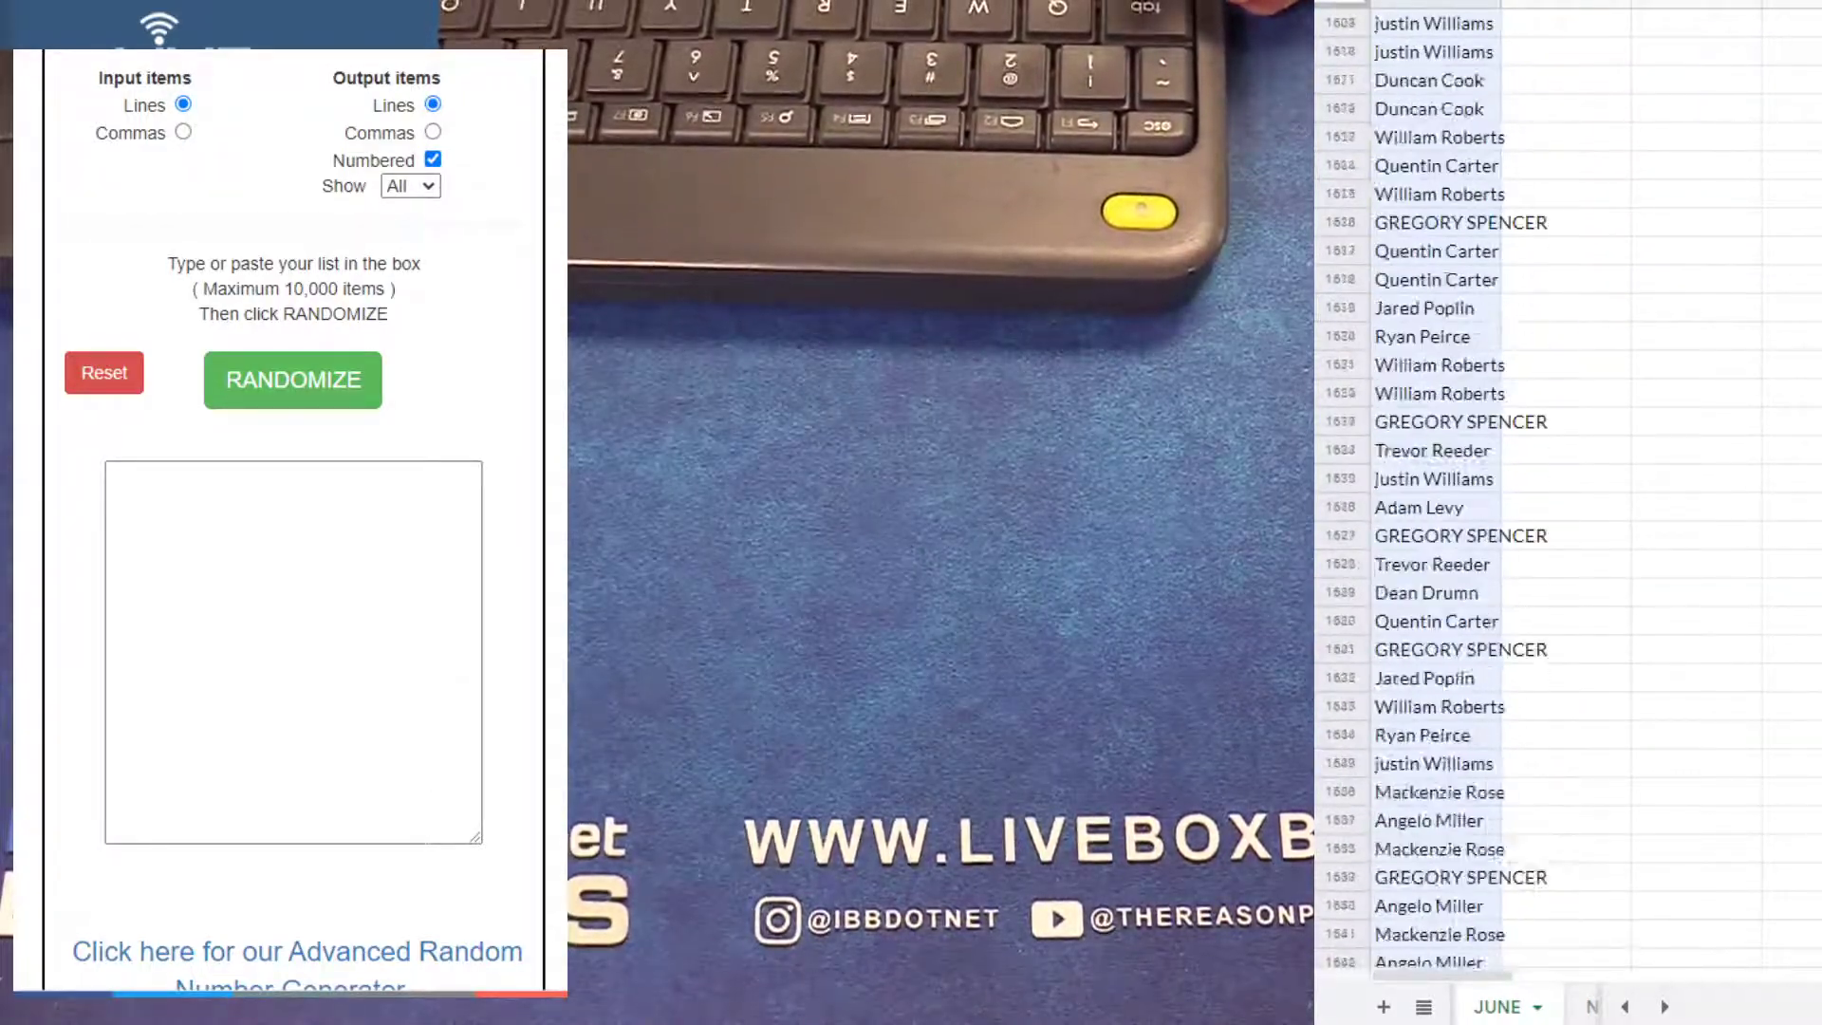
scroll(1565, 484, up, 20)
scroll(1566, 484, up, 20)
scroll(1566, 484, up, 20)
scroll(1566, 485, up, 20)
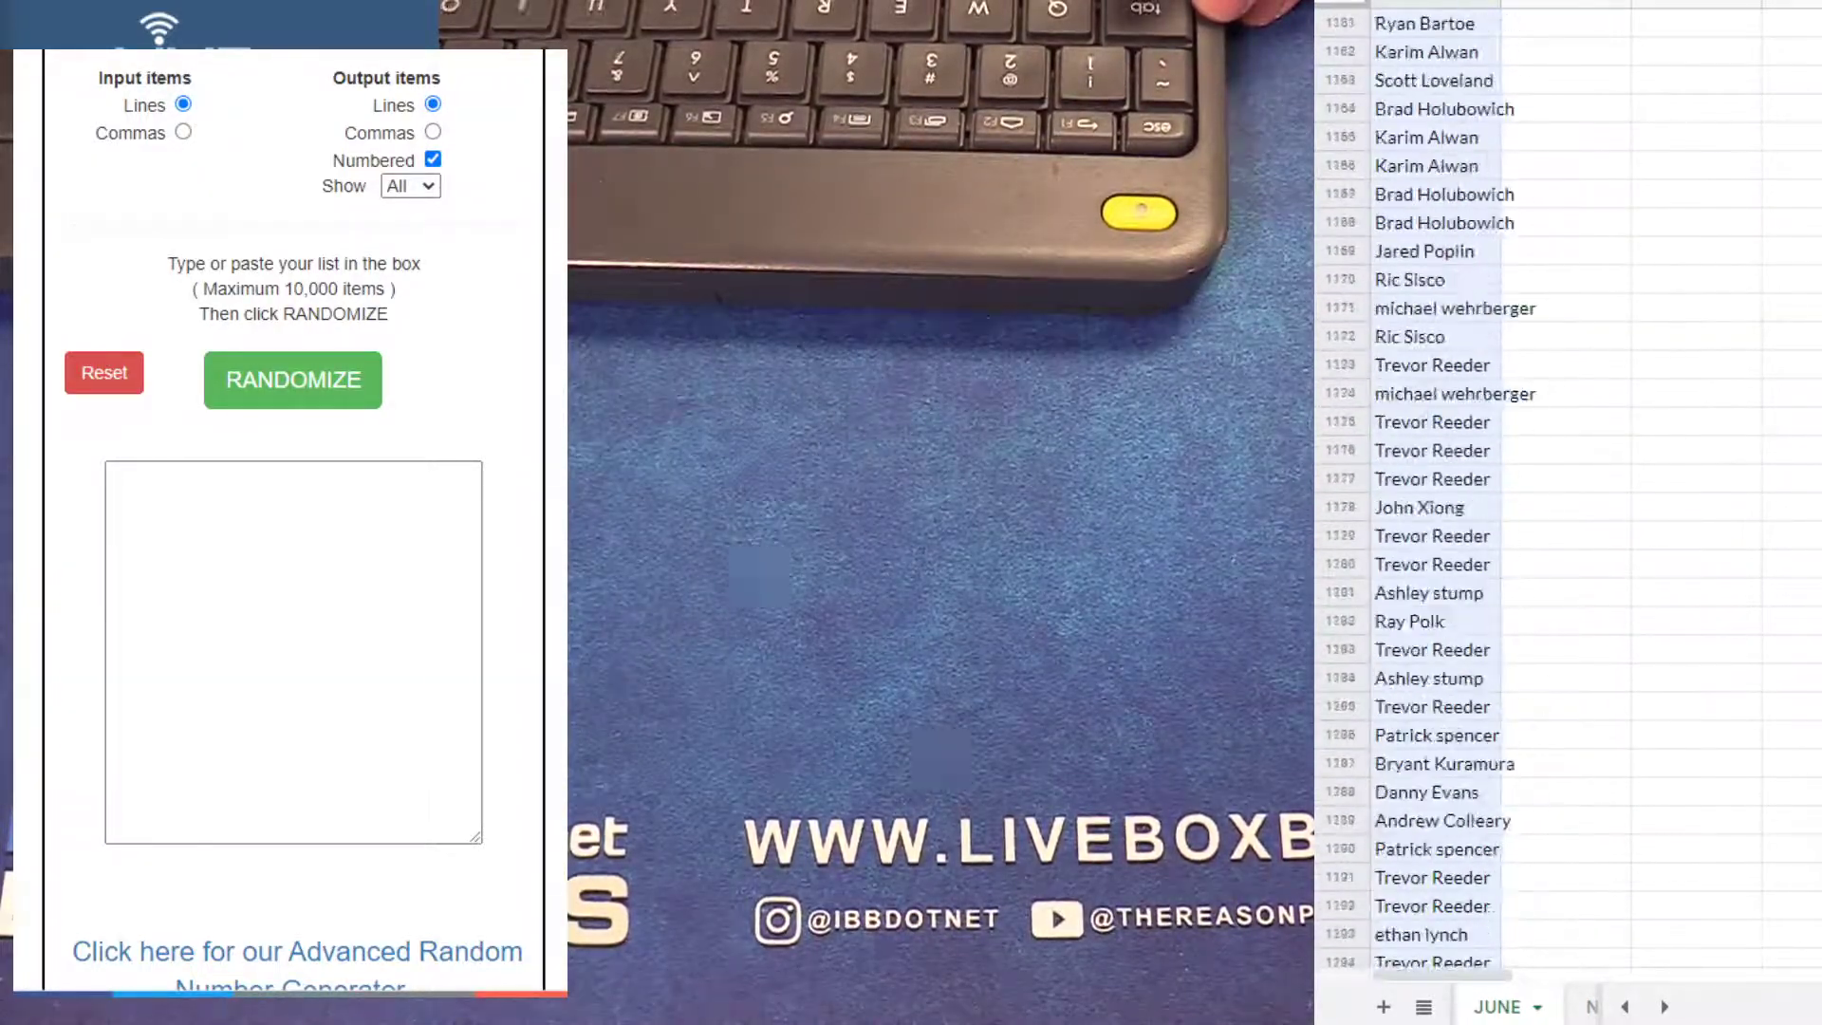
scroll(1566, 484, up, 20)
scroll(1566, 484, up, 20)
scroll(1566, 485, up, 20)
scroll(1566, 484, up, 20)
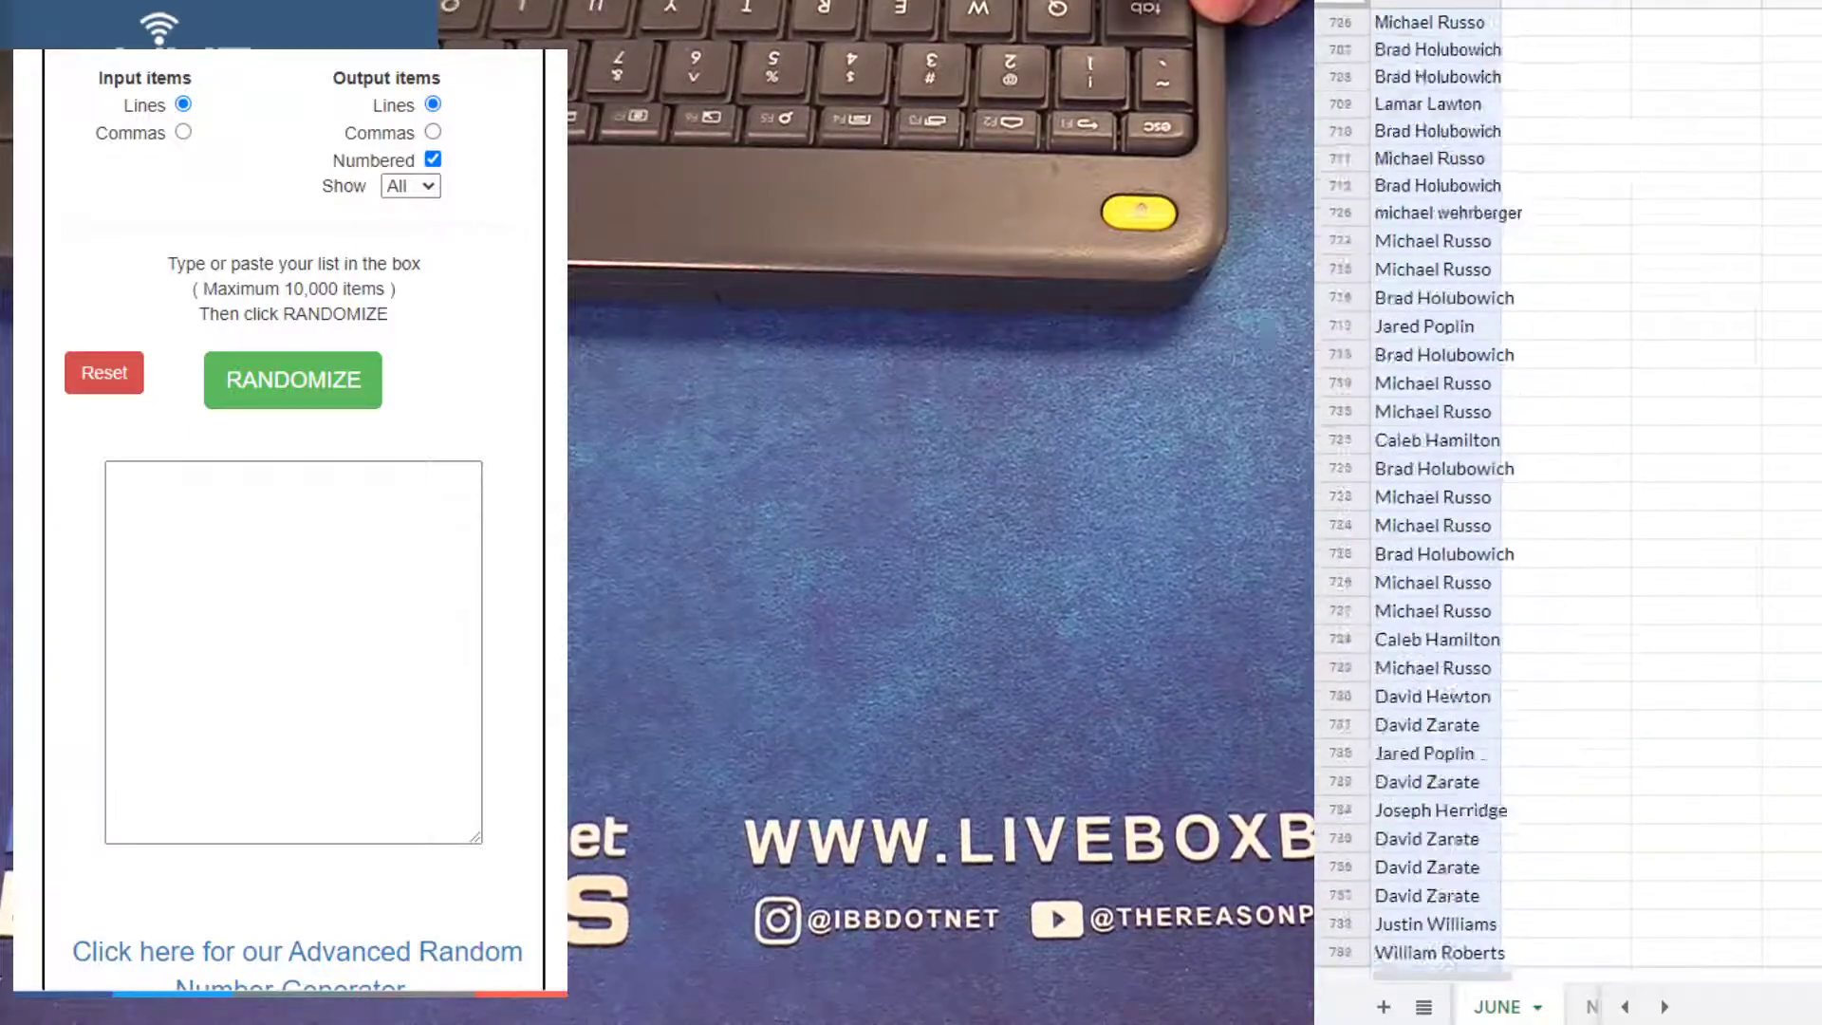
scroll(1566, 485, up, 20)
scroll(1566, 484, up, 20)
scroll(1567, 484, up, 20)
scroll(1566, 485, up, 20)
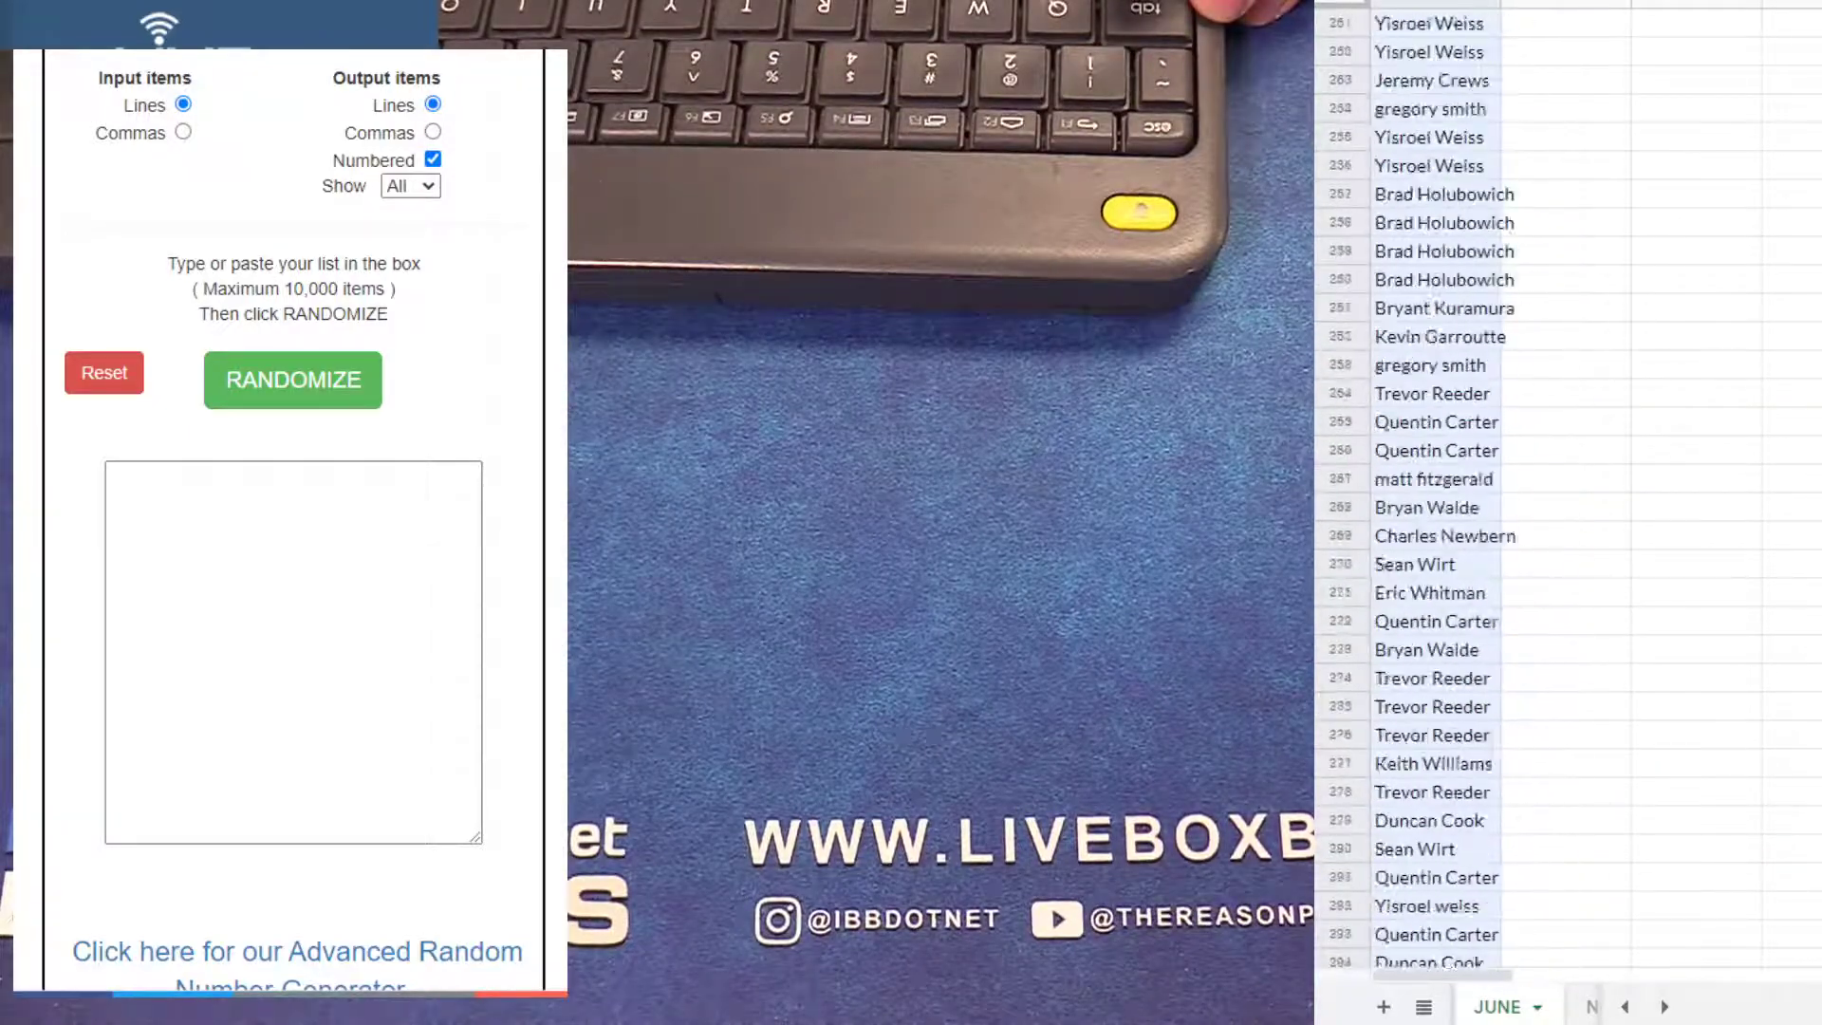
scroll(1566, 485, up, 20)
scroll(1566, 485, up, 20)
scroll(1565, 484, up, 7)
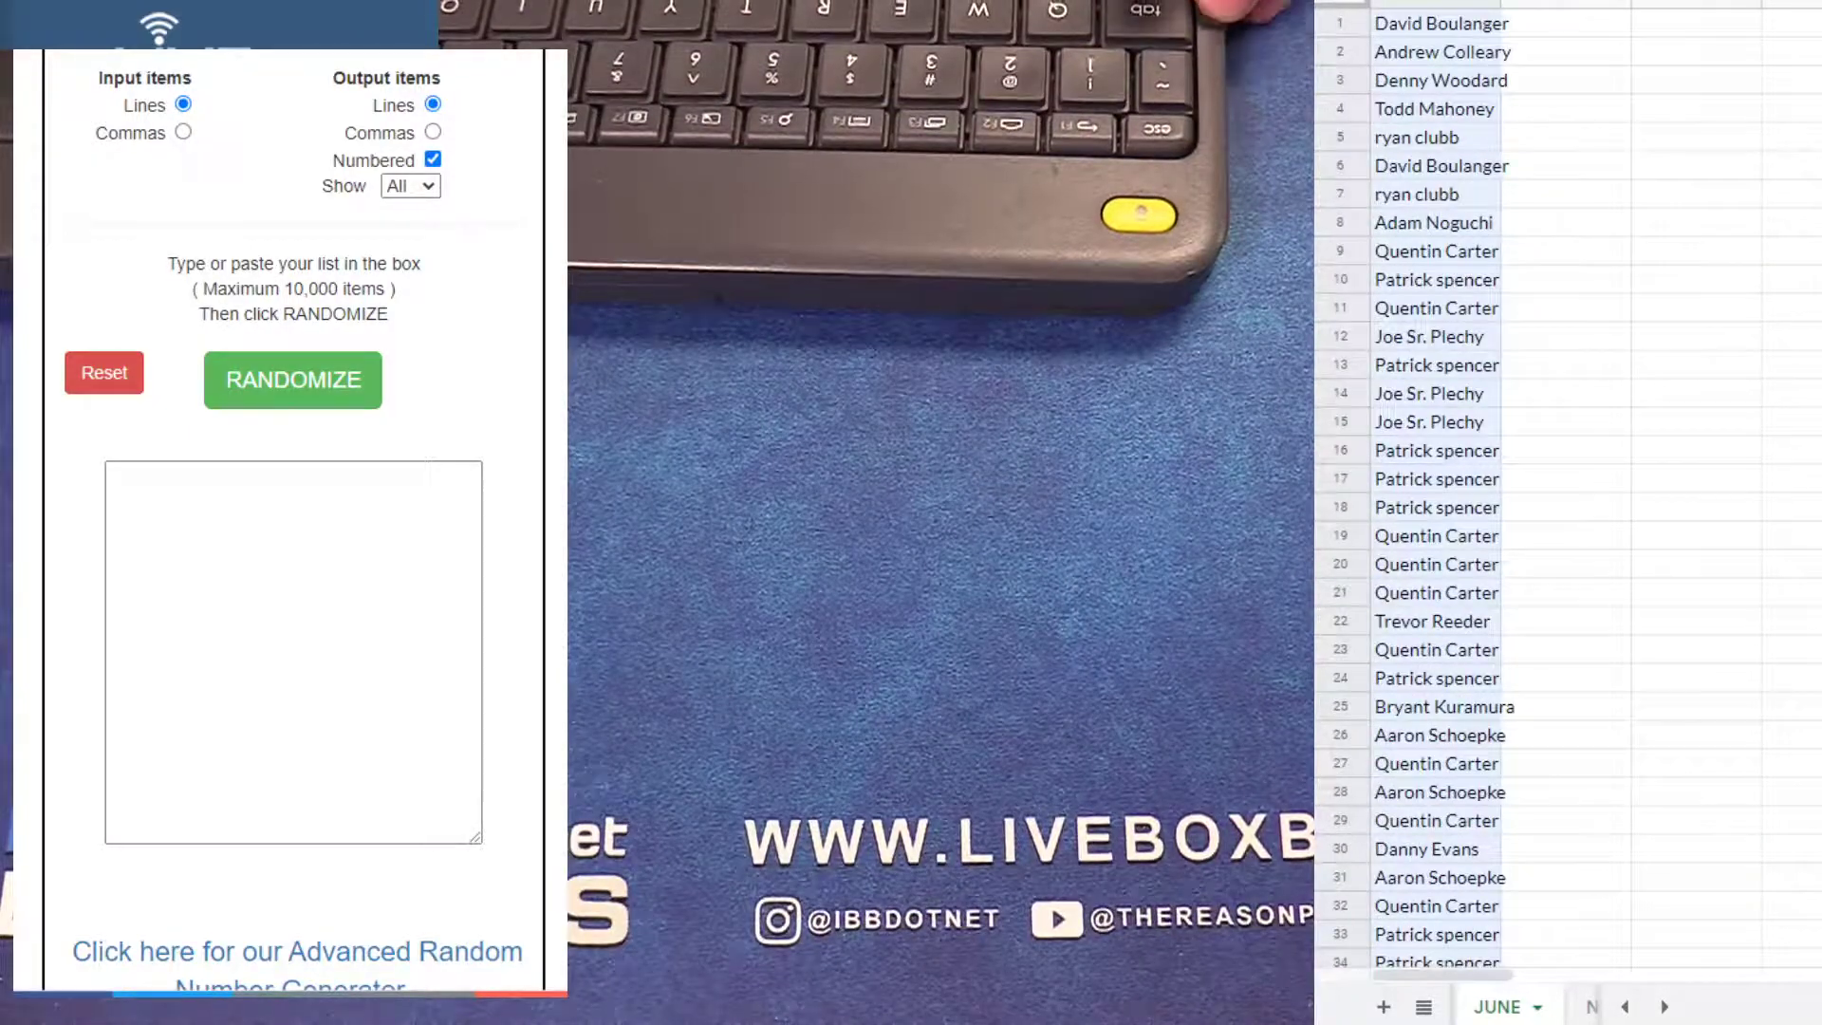
Copy the full name column and paste it into the randomizer's input box
click(1475, 28)
key(ctrl+shift+Down)
click(252, 542)
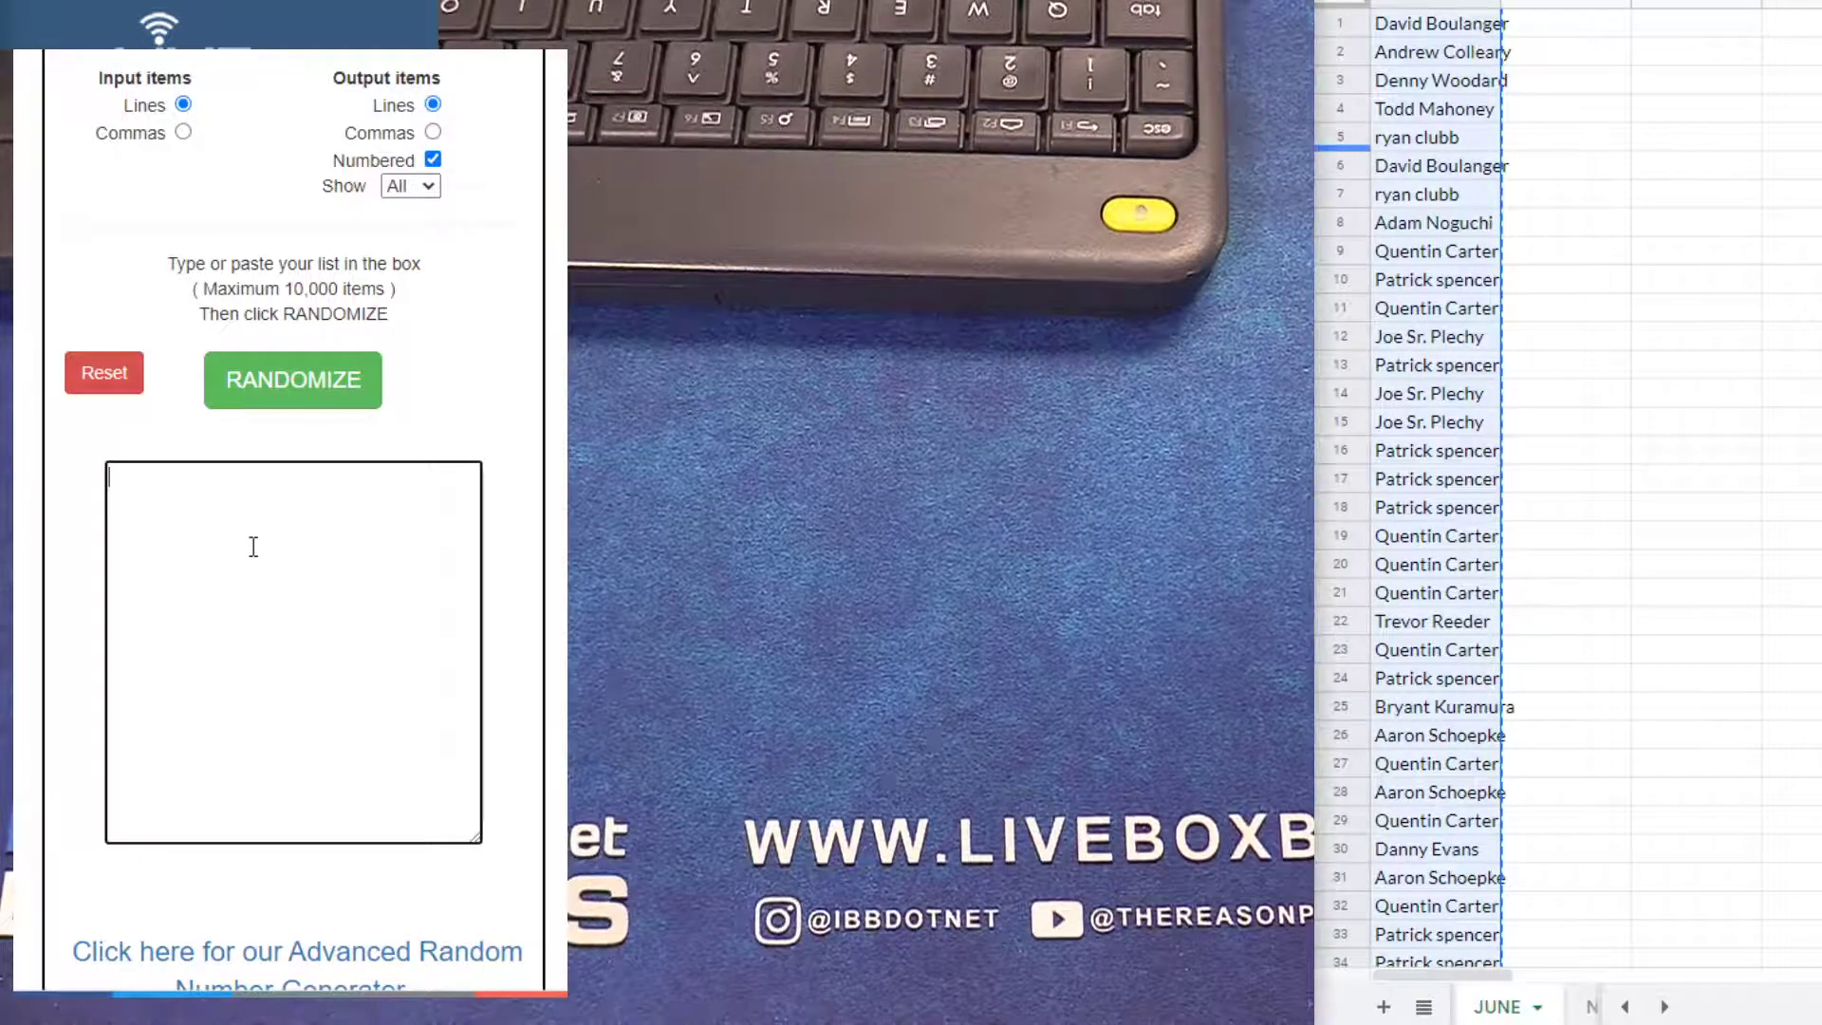
key(ctrl+v)
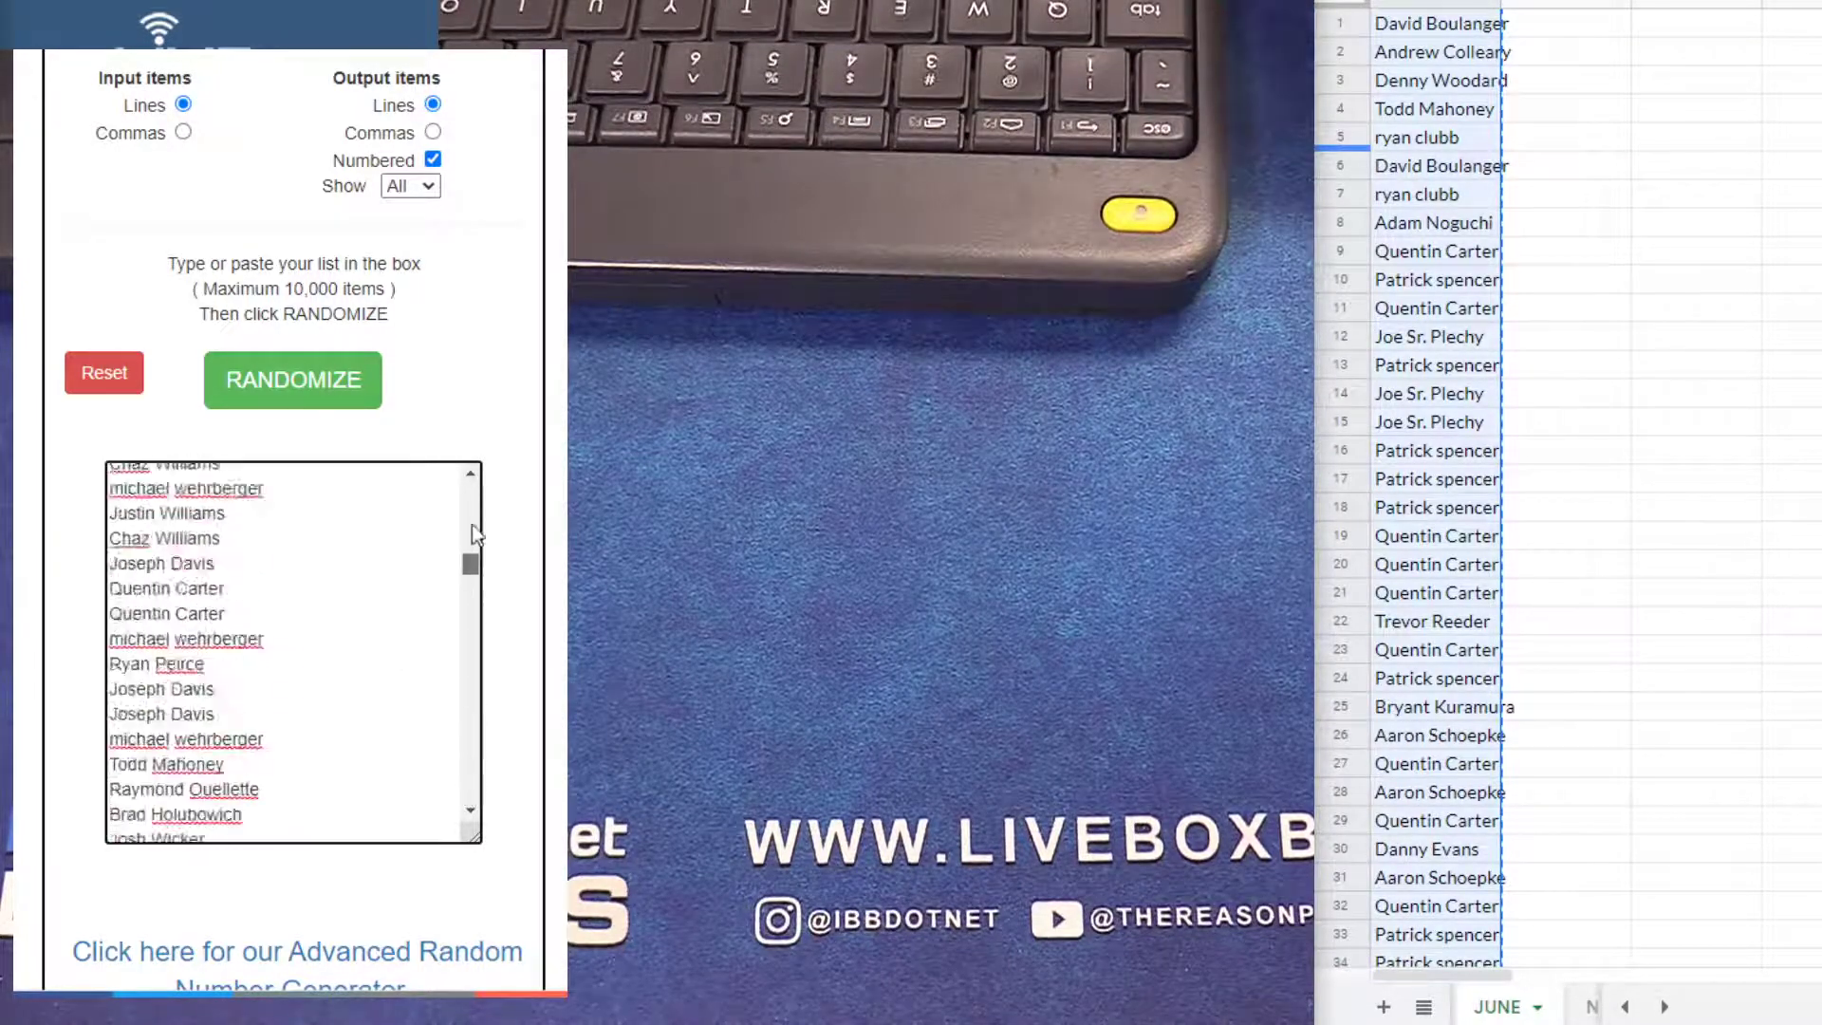
drag(464, 784, 461, 236)
Shuffle the names twice, turn off Numbered, and select the results
click(294, 380)
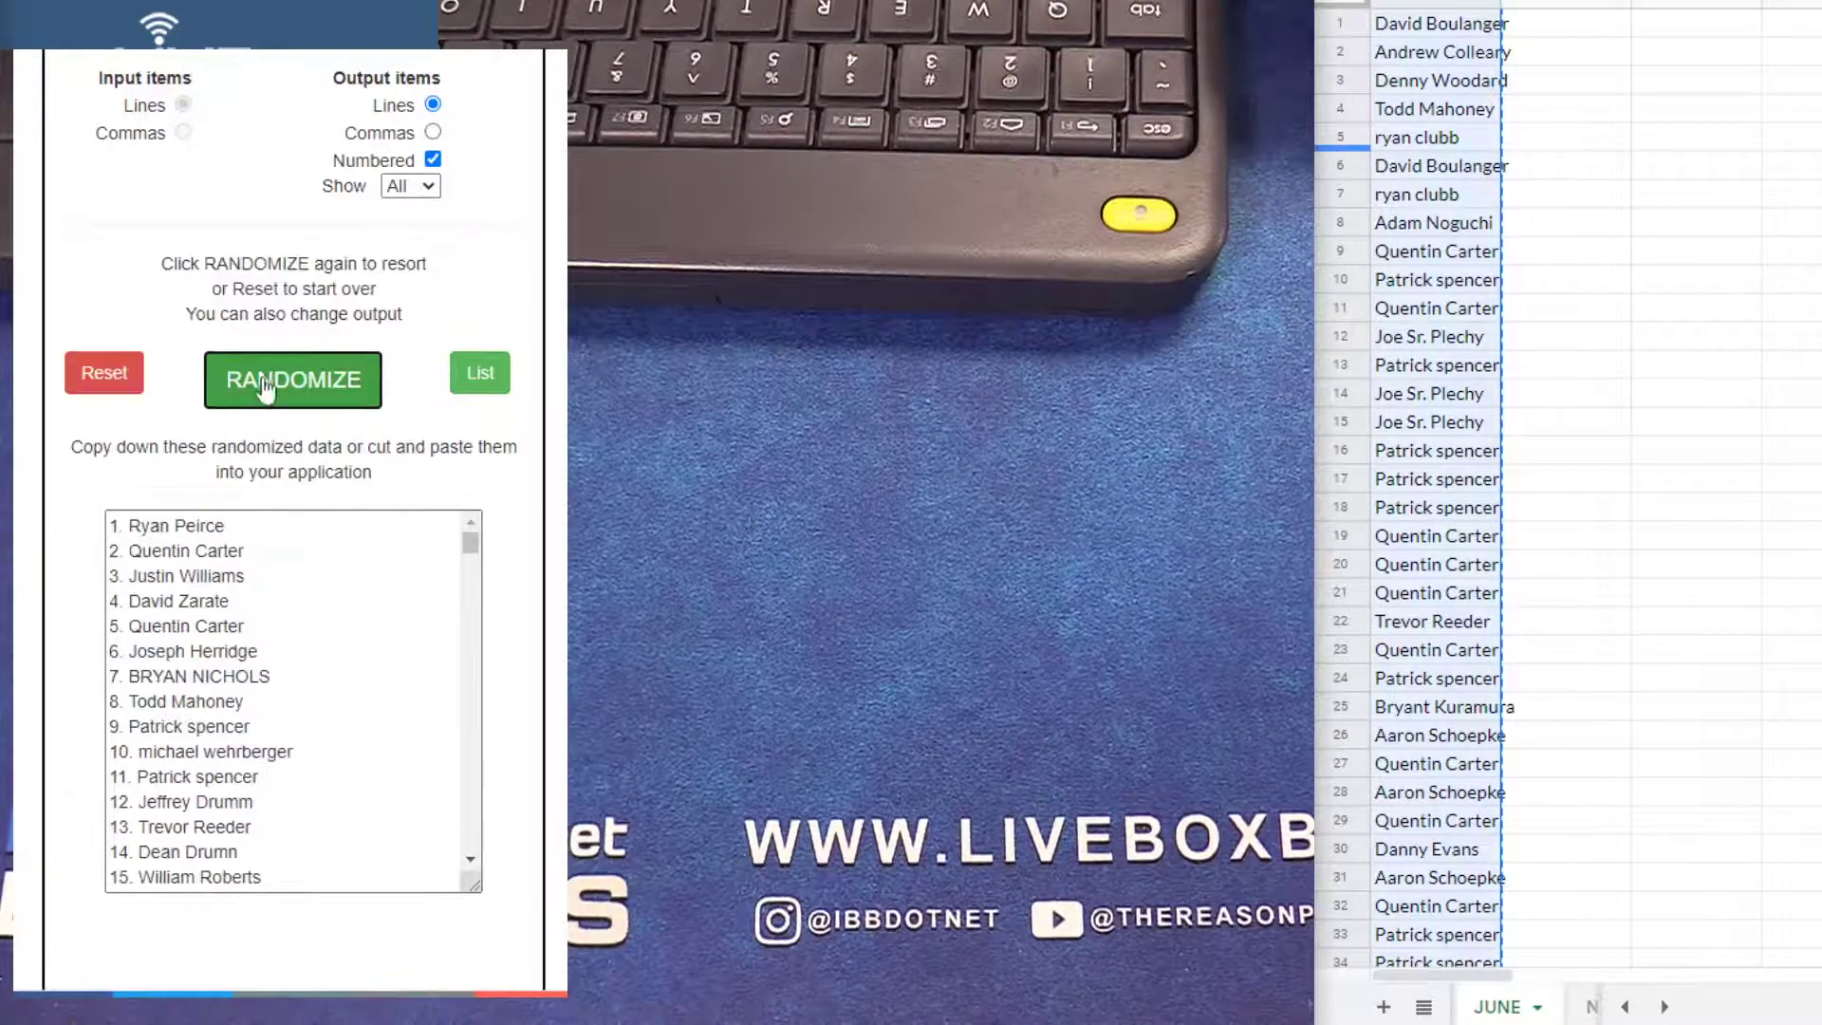
click(290, 400)
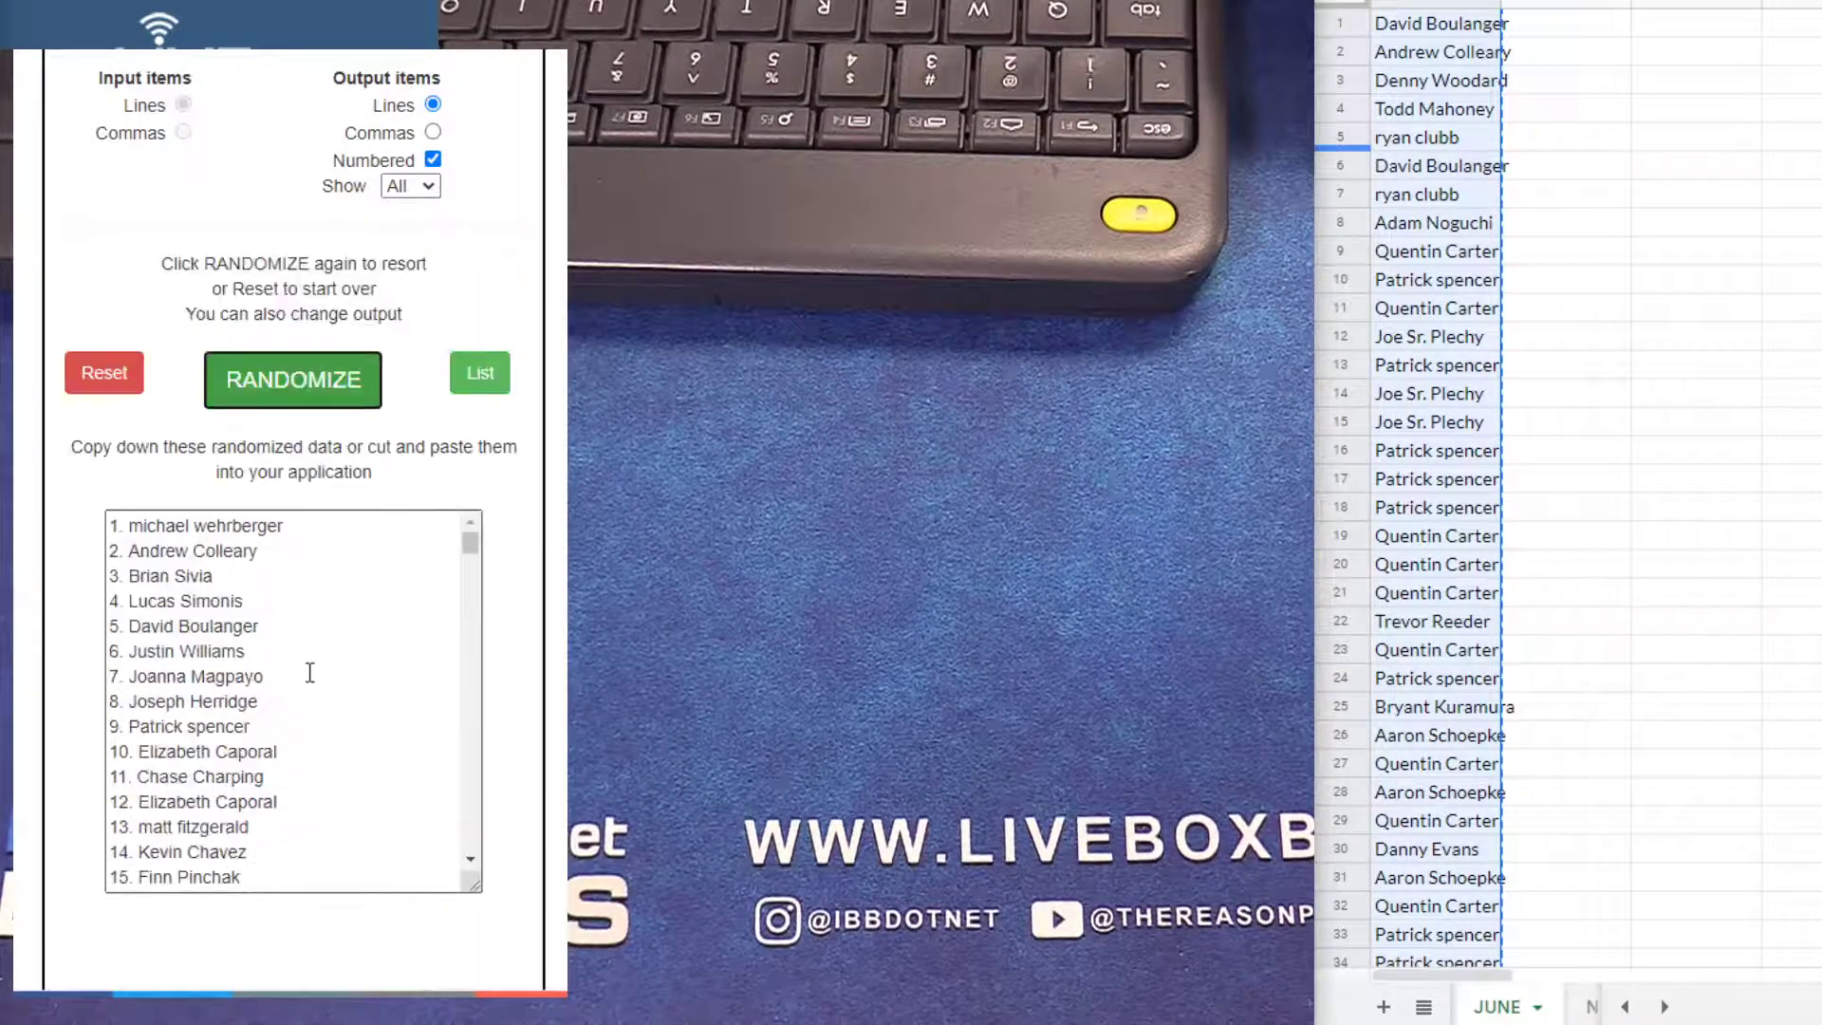
scroll(307, 669, down, 2)
scroll(307, 695, down, 5)
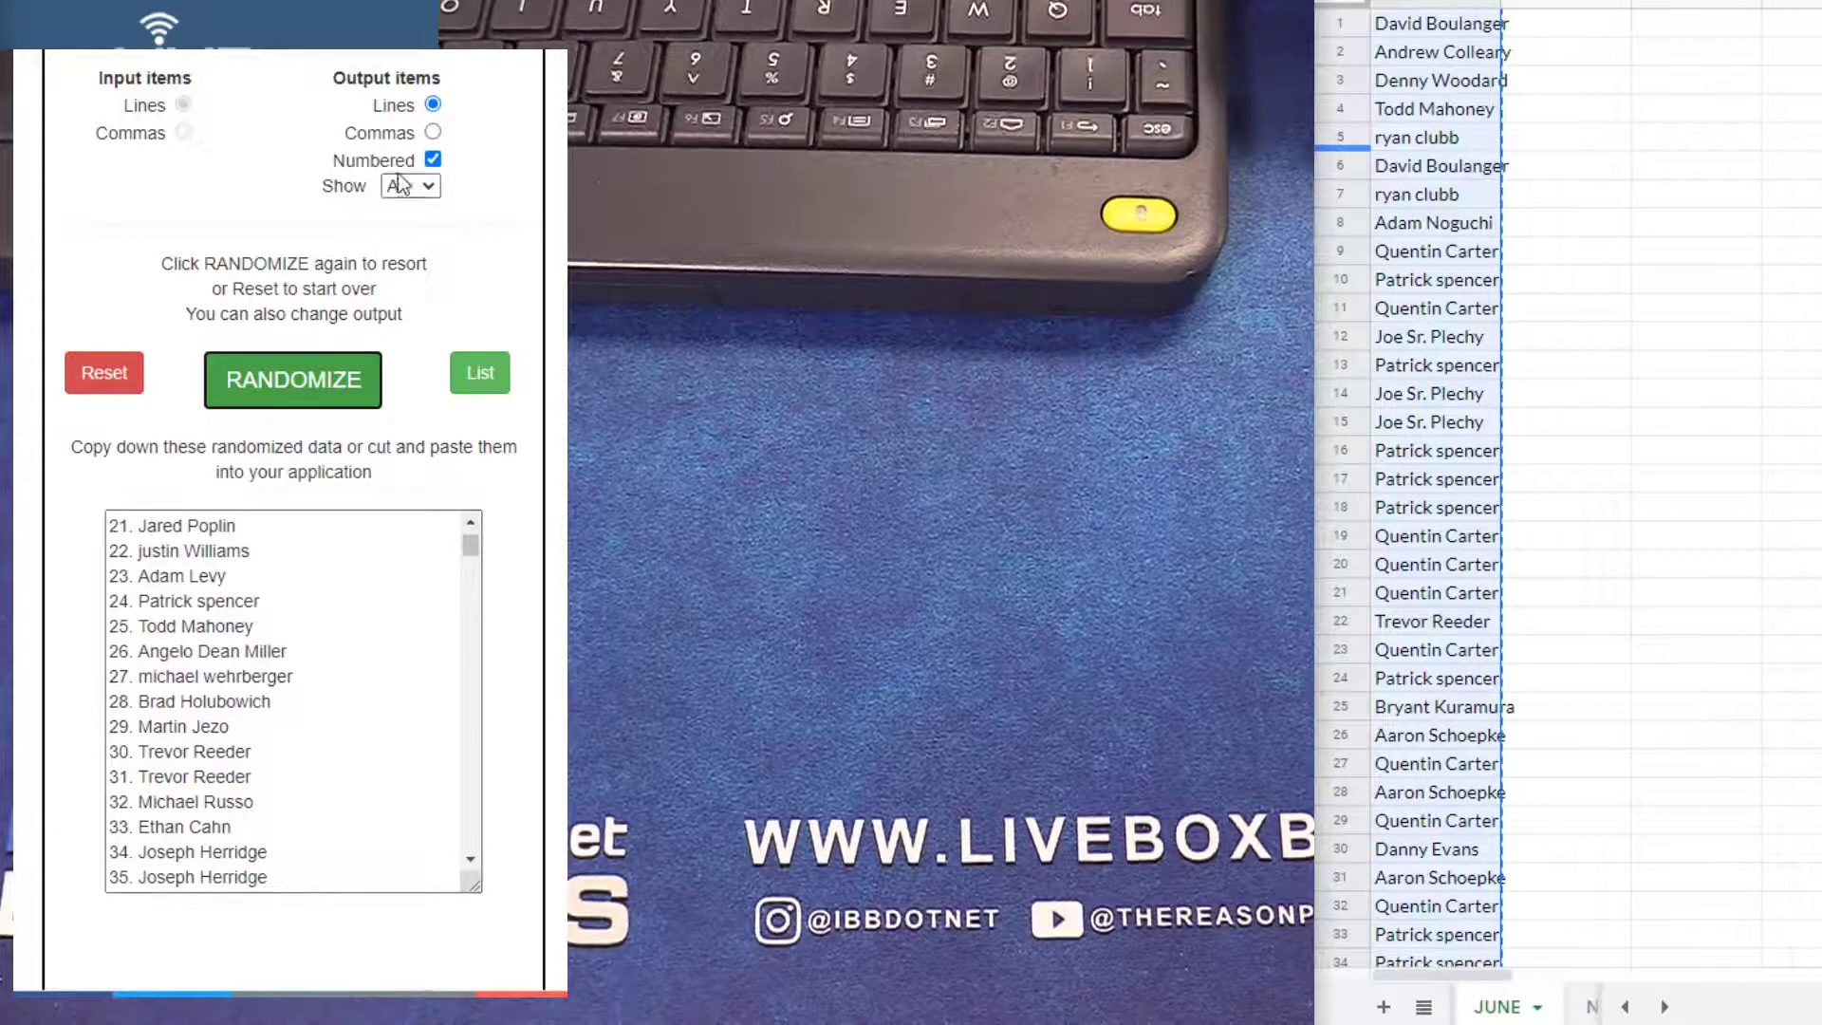
click(434, 159)
click(213, 755)
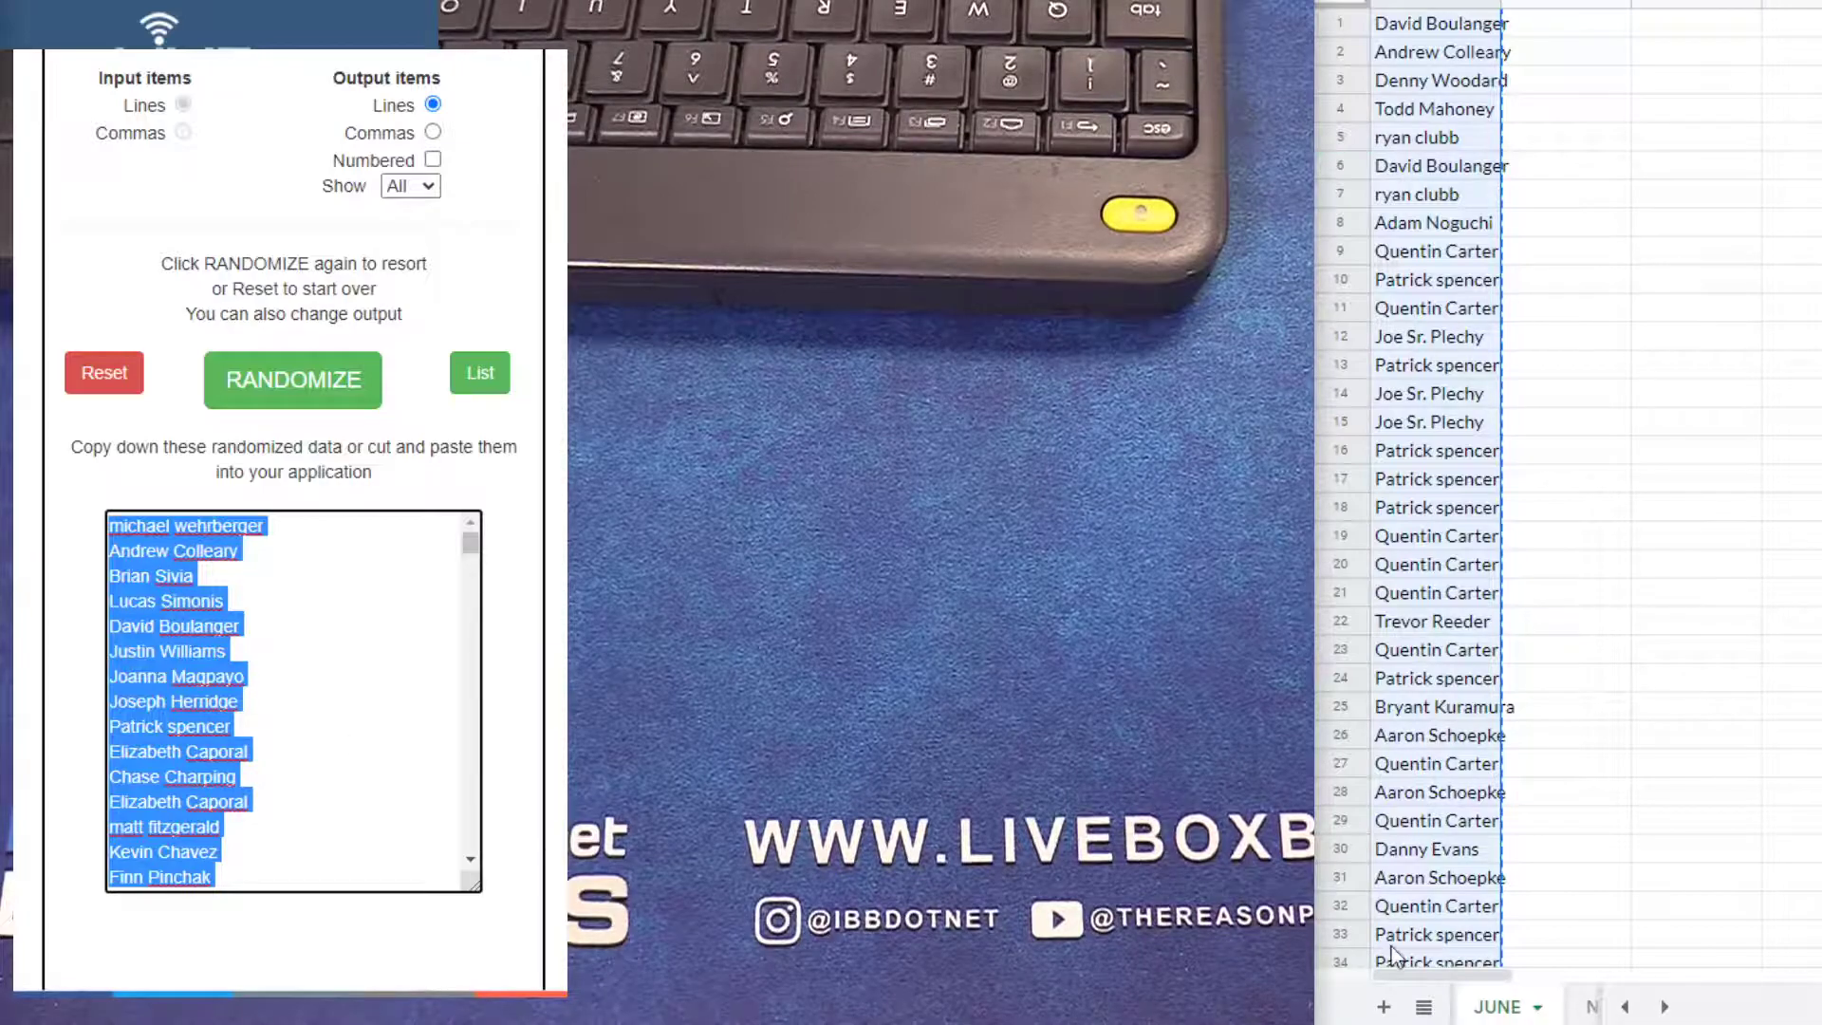
Choose NBA Teams from the all-sheets list, then reopen and close the list
click(1423, 1006)
scroll(1509, 754, down, 5)
scroll(1523, 769, down, 5)
scroll(1545, 783, down, 5)
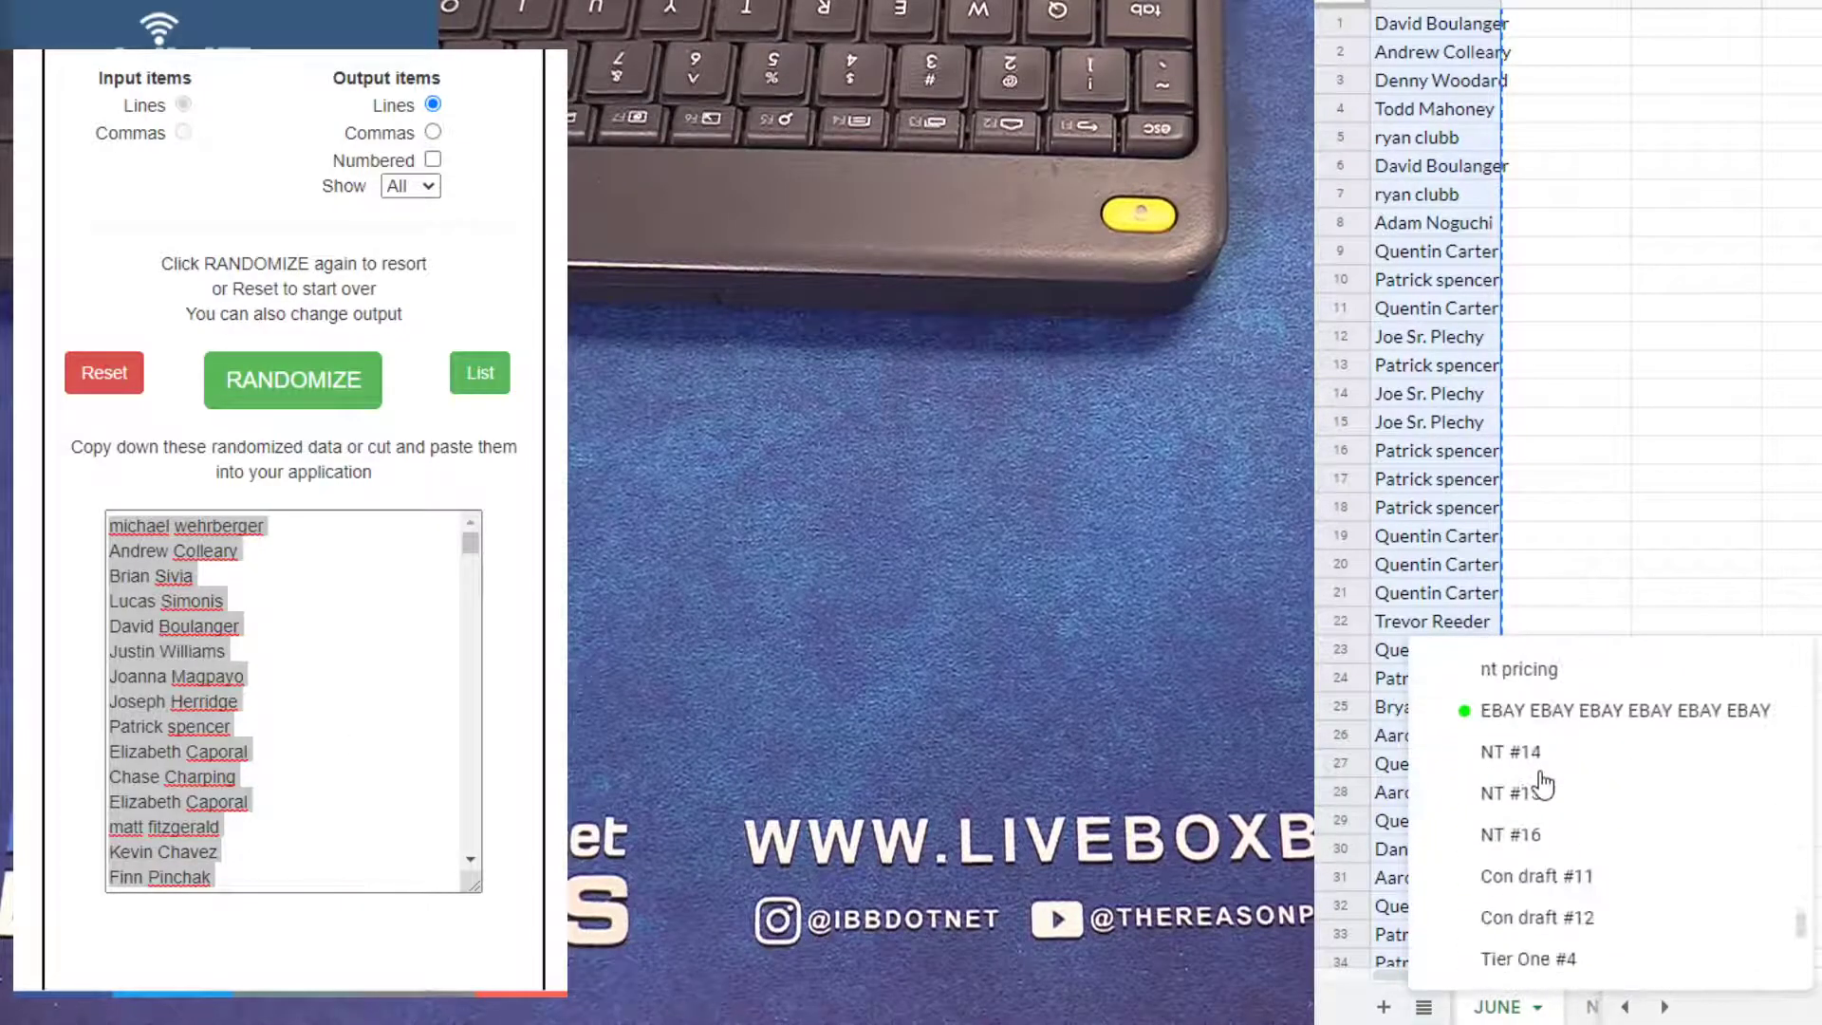
scroll(1545, 783, down, 1)
scroll(1544, 783, up, 5)
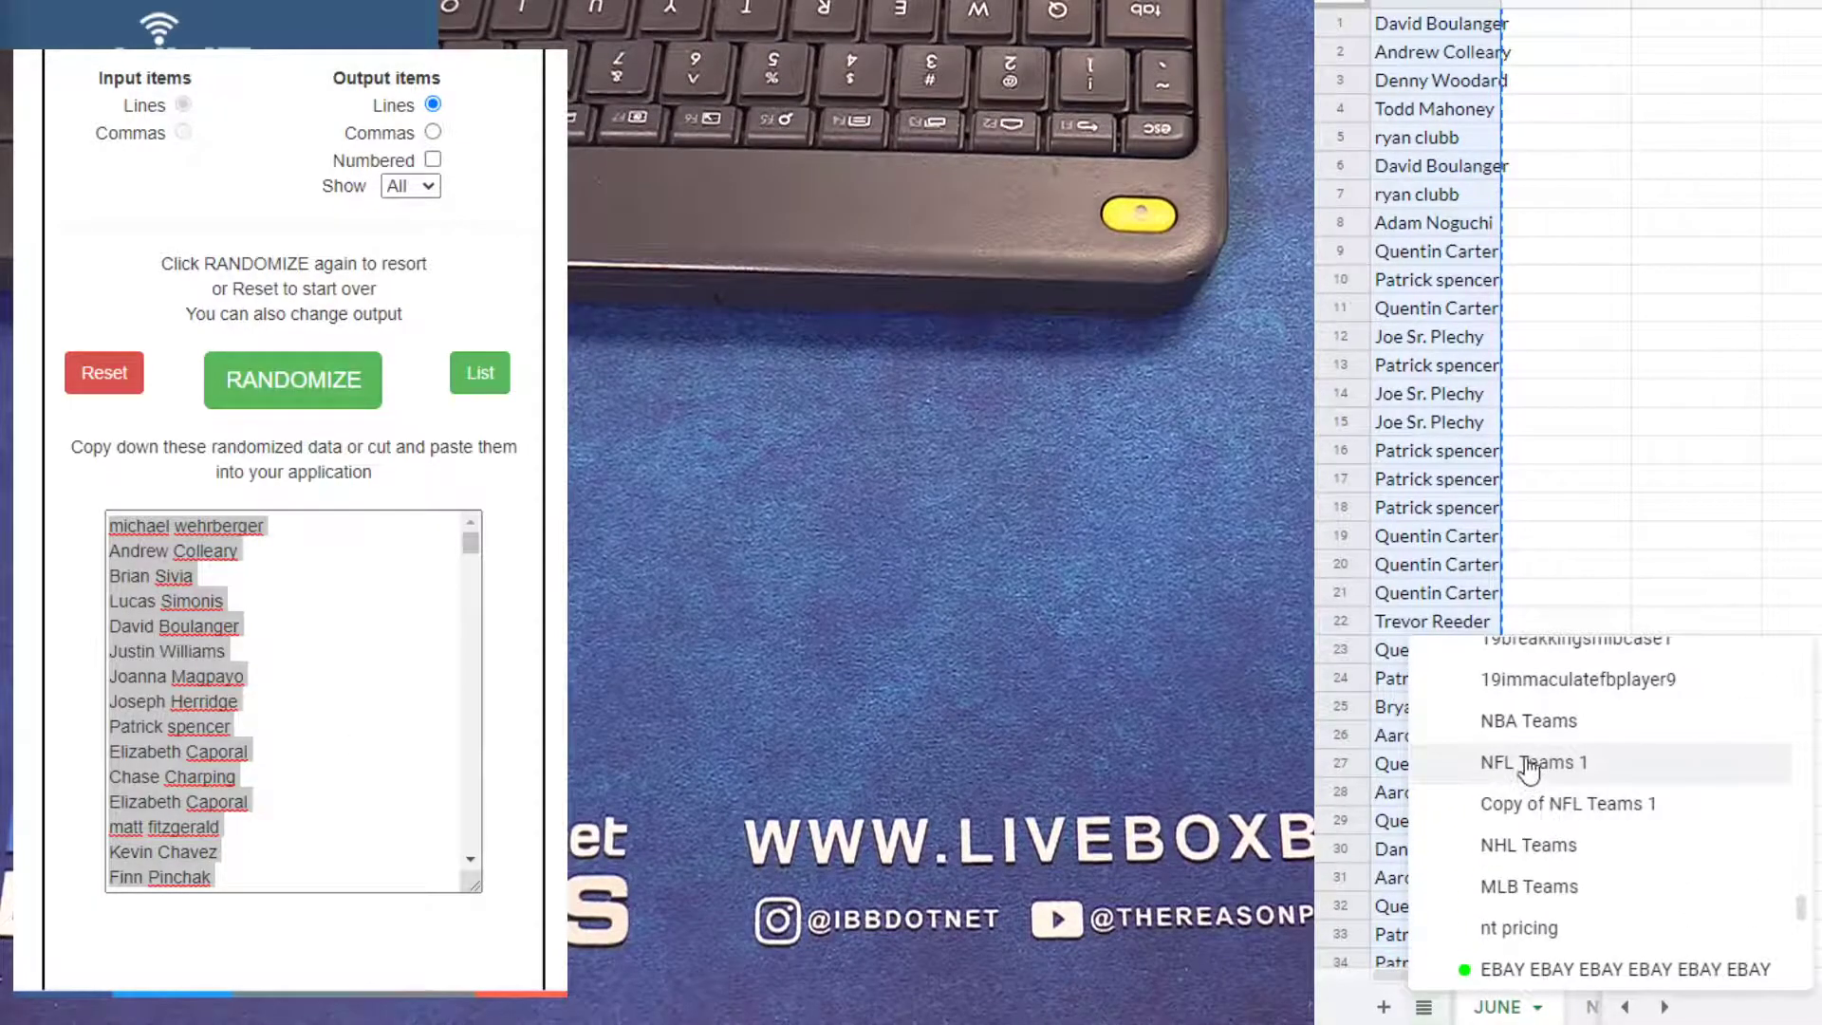
click(1523, 722)
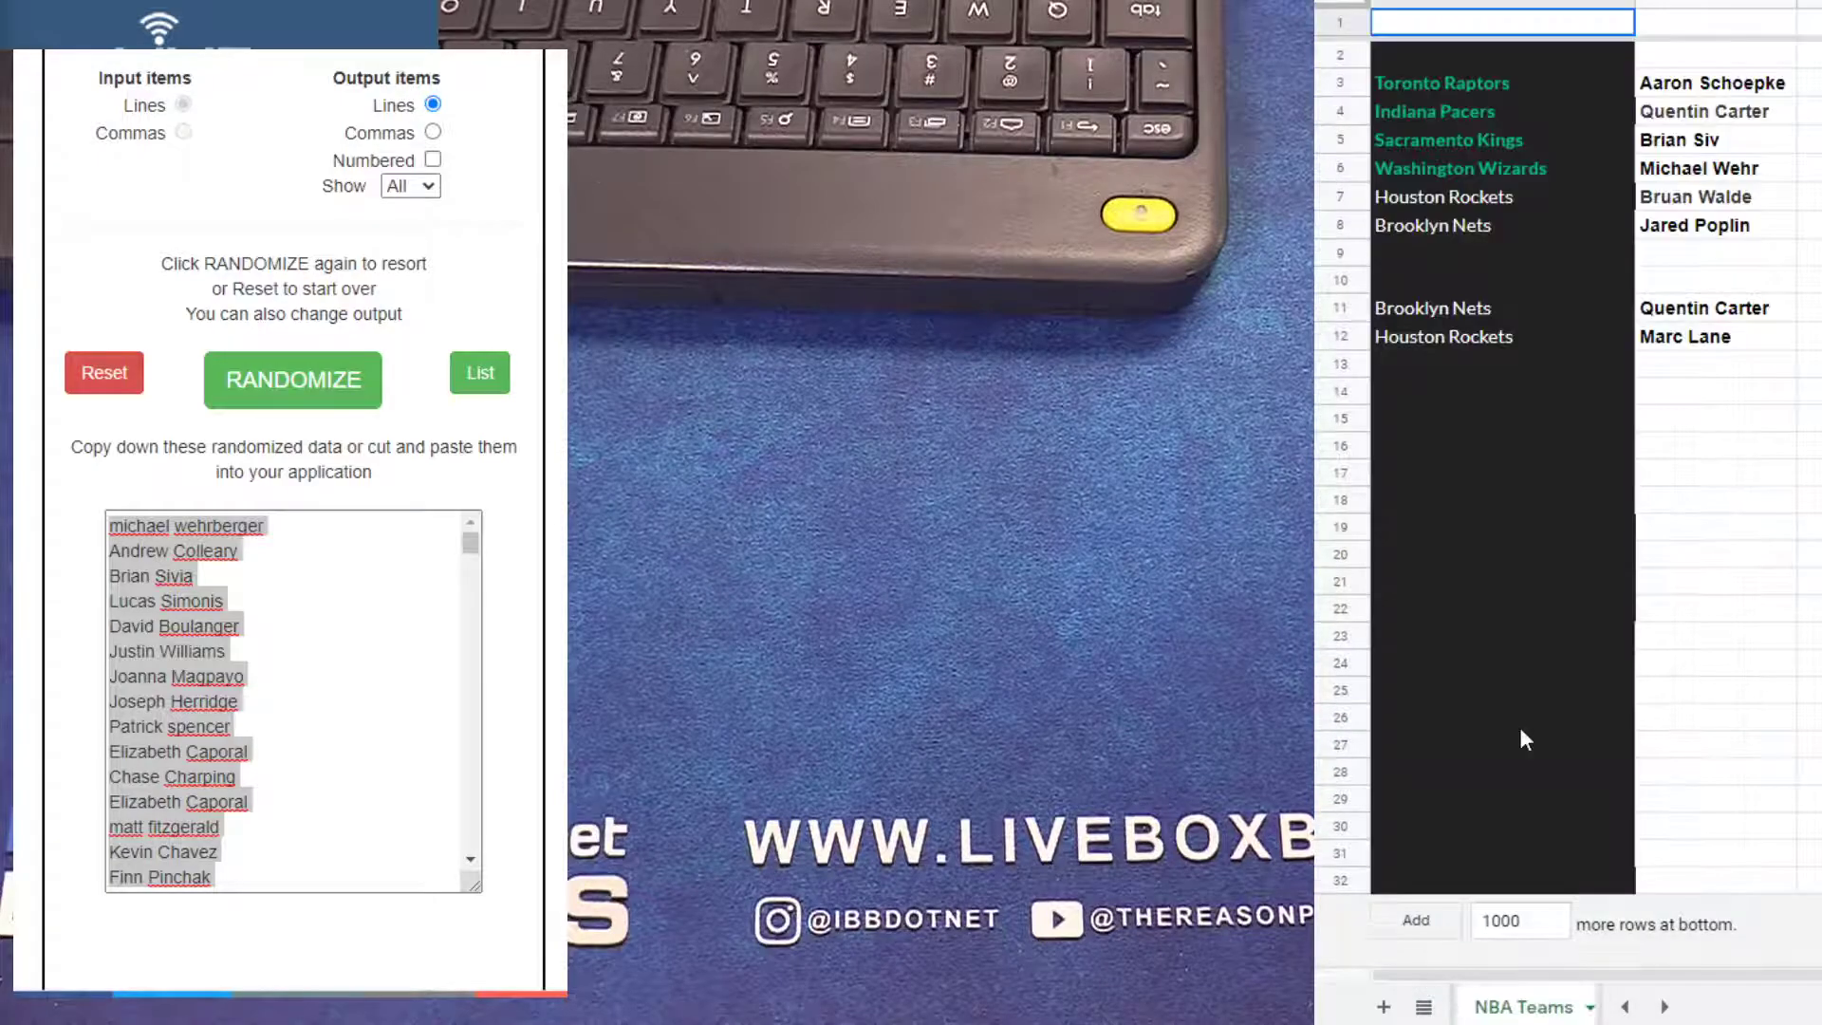
click(1423, 1006)
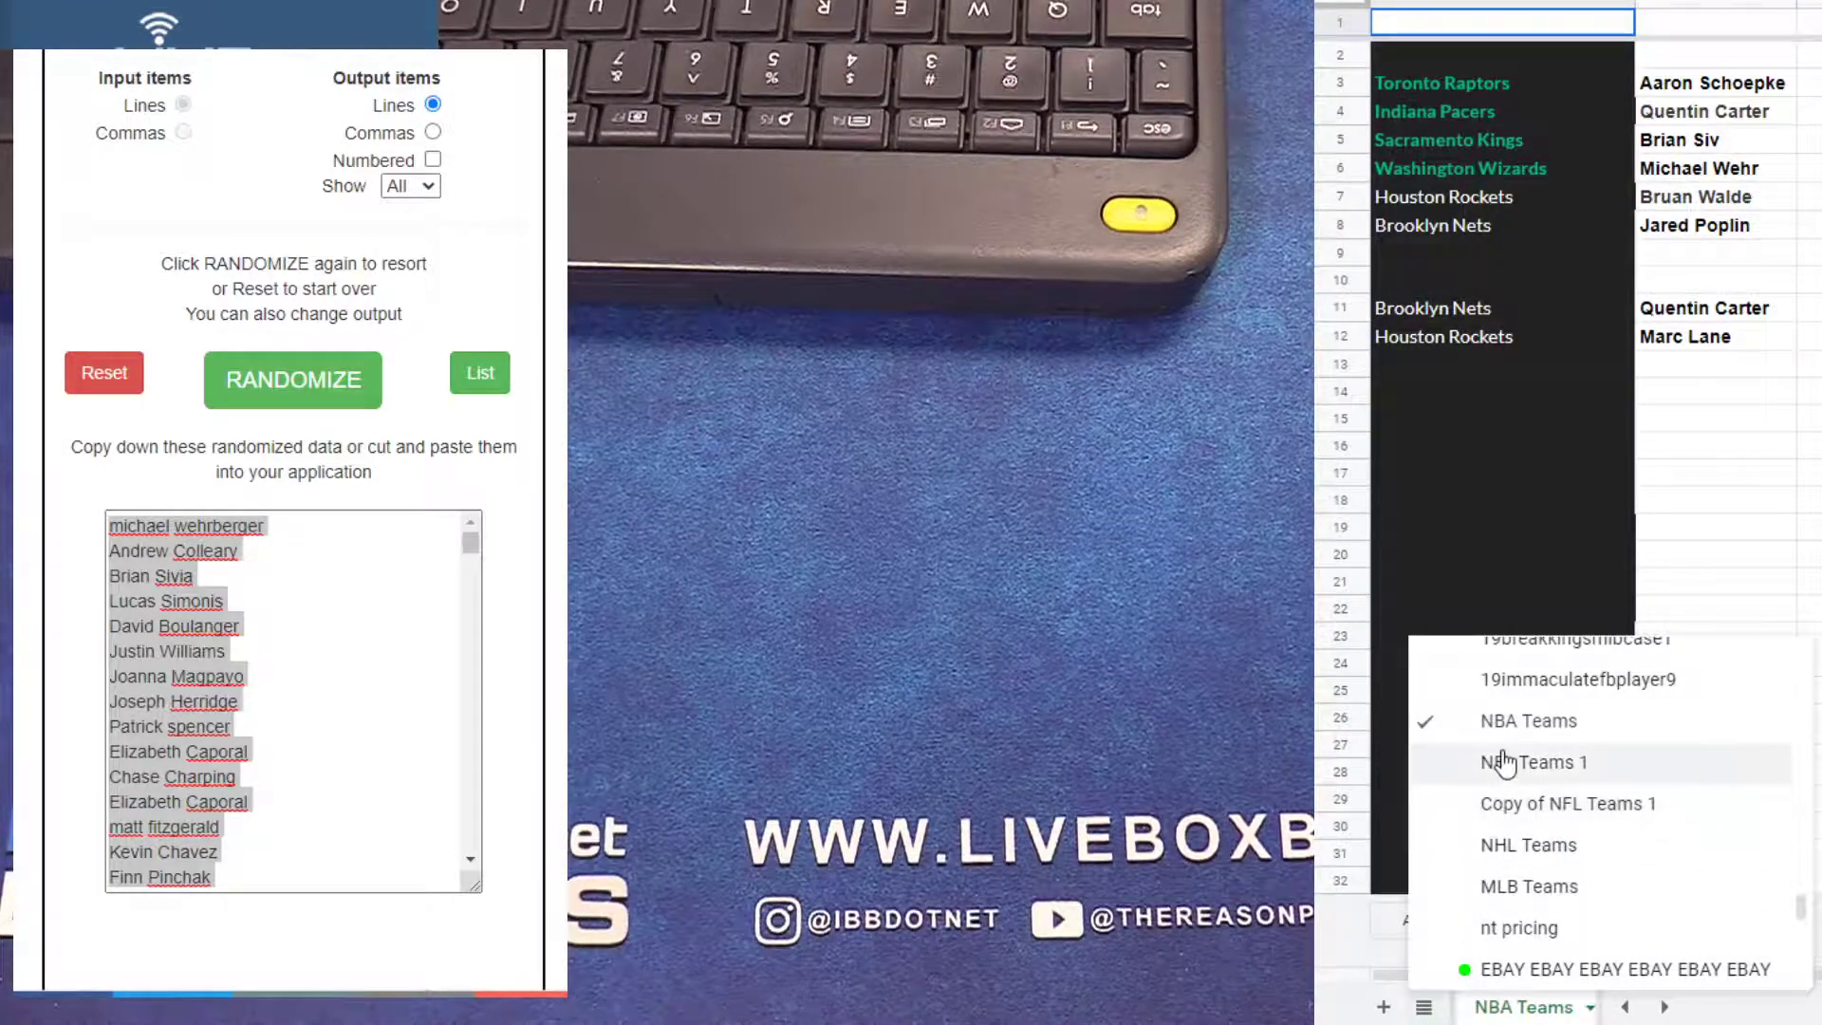
scroll(1501, 761, down, 3)
scroll(1503, 767, up, 1)
scroll(1508, 772, up, 2)
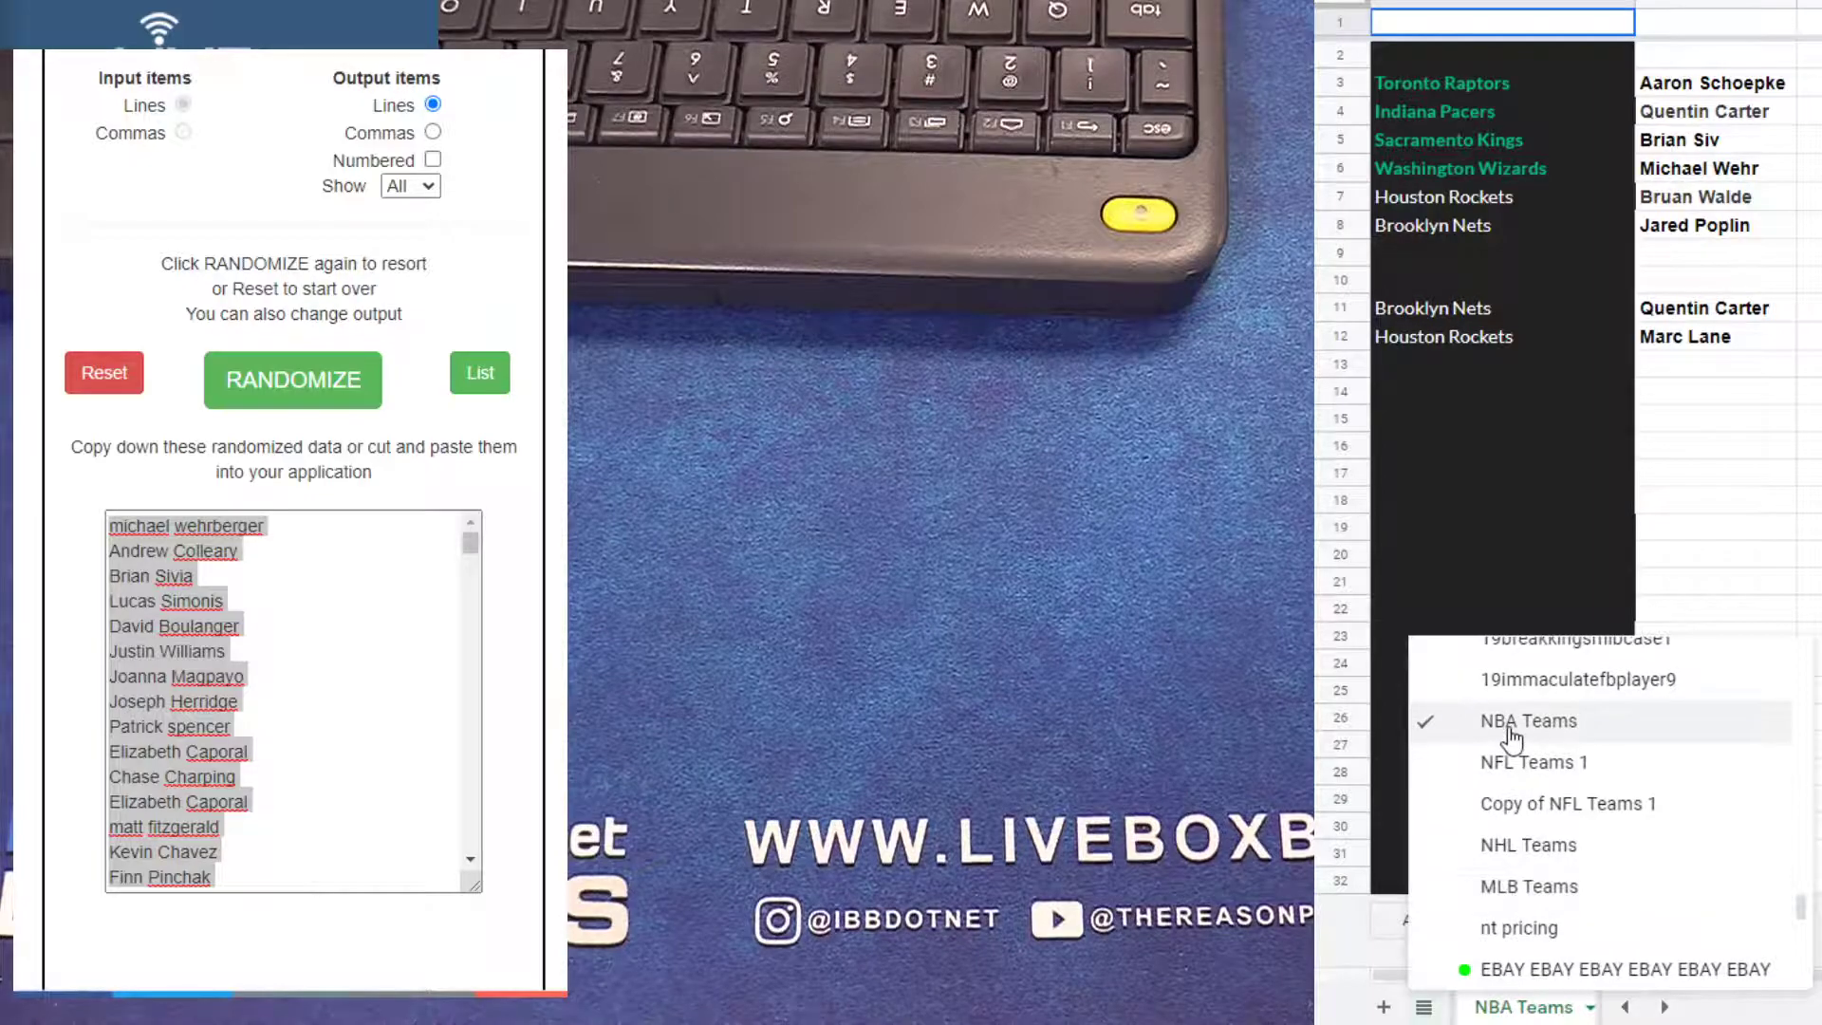
click(1511, 727)
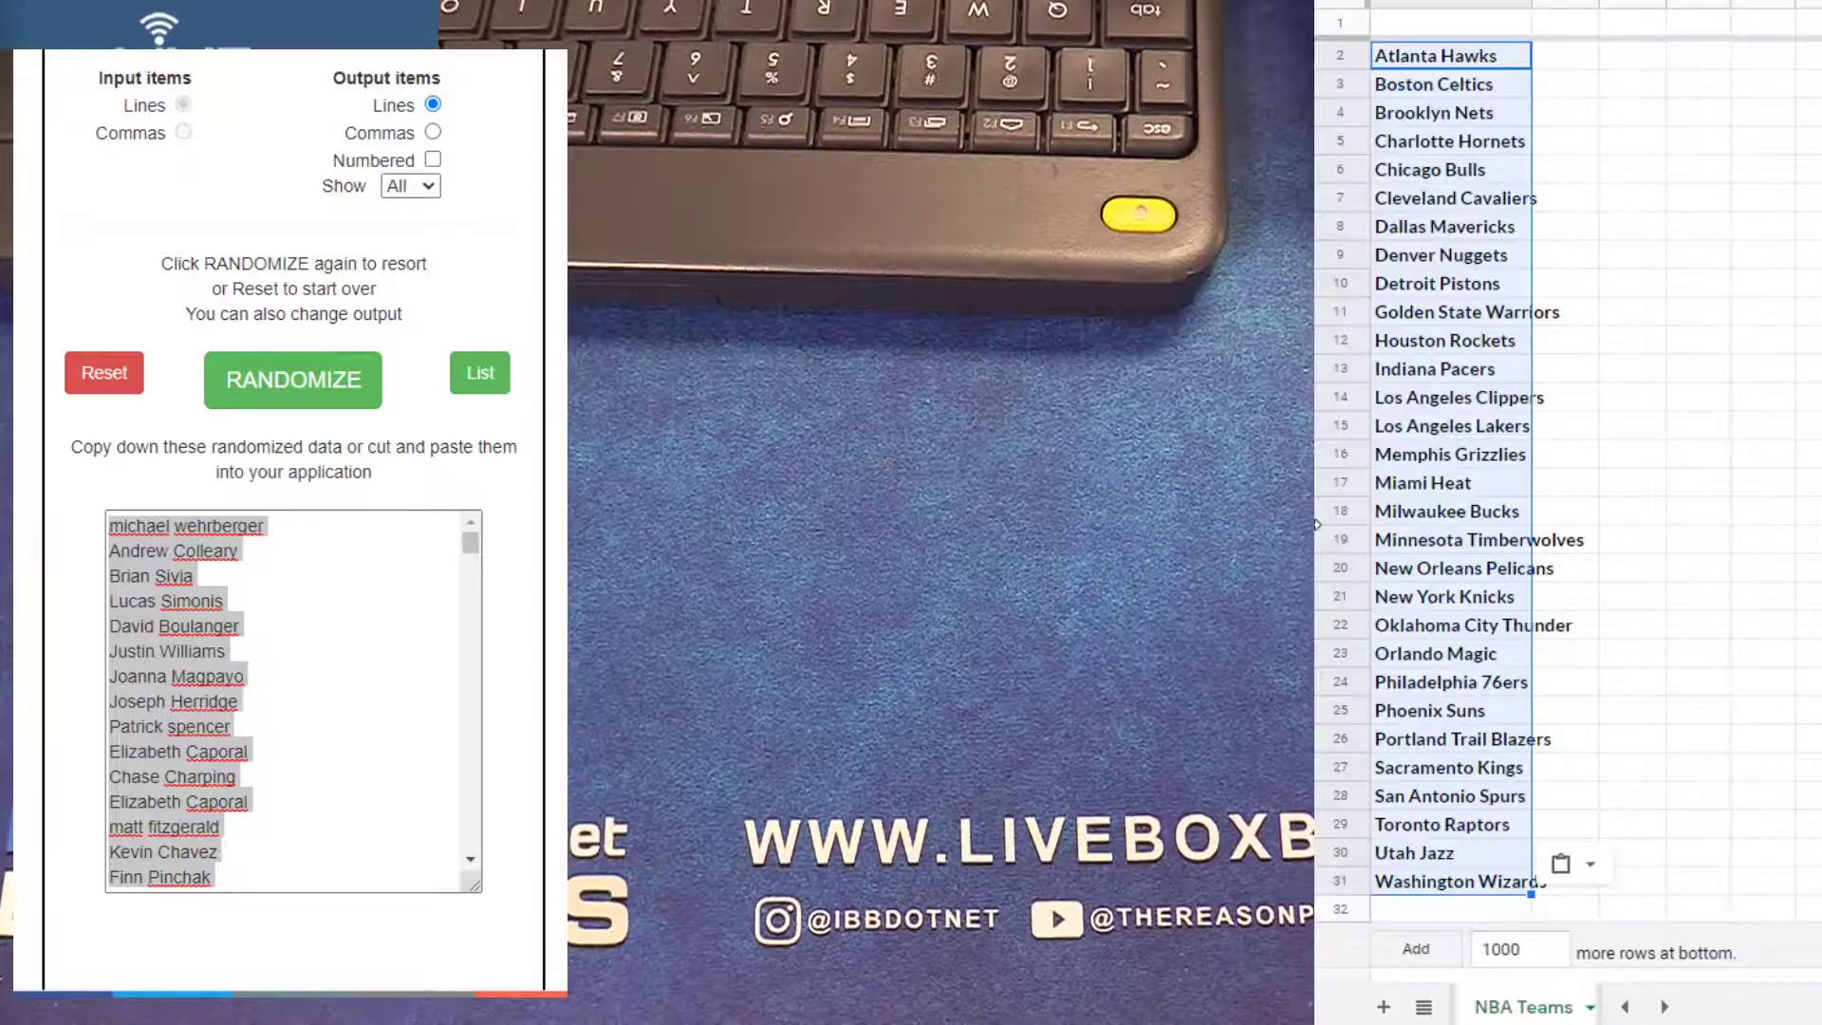
scroll(270, 792, down, 10)
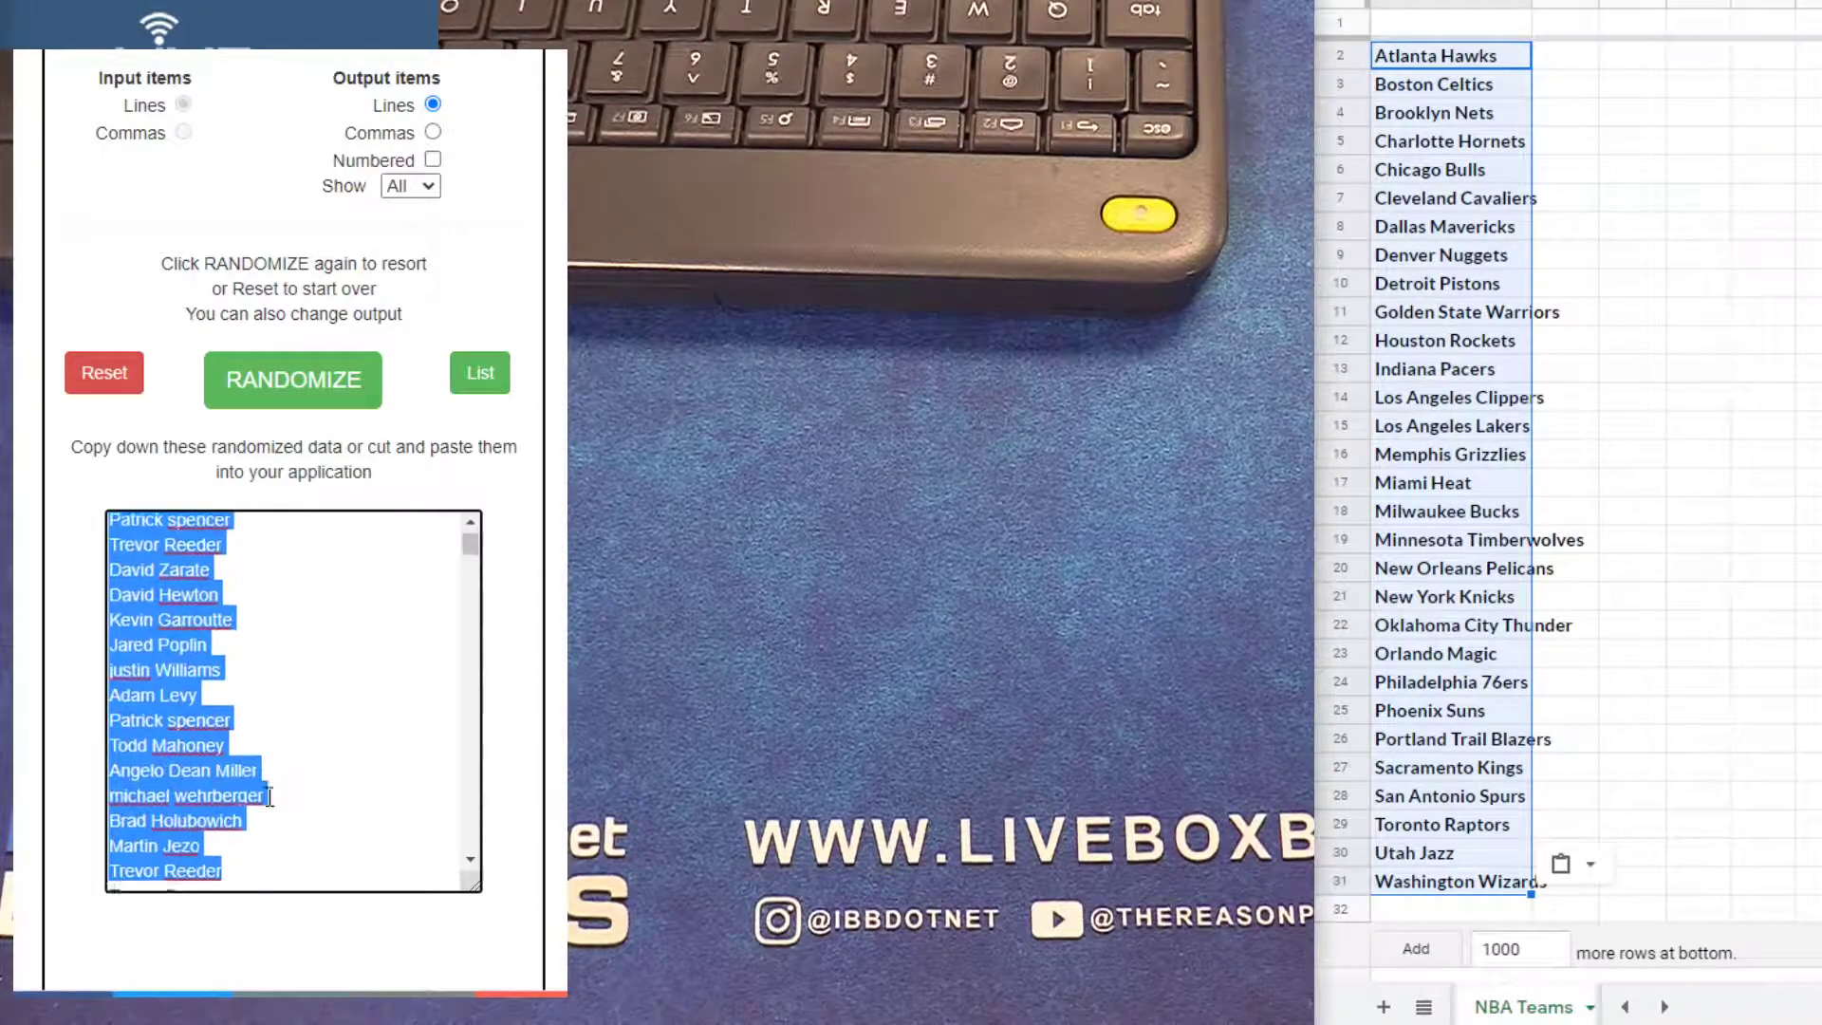
Select all the shuffled names in the randomizer results
right_click(173, 679)
click(267, 773)
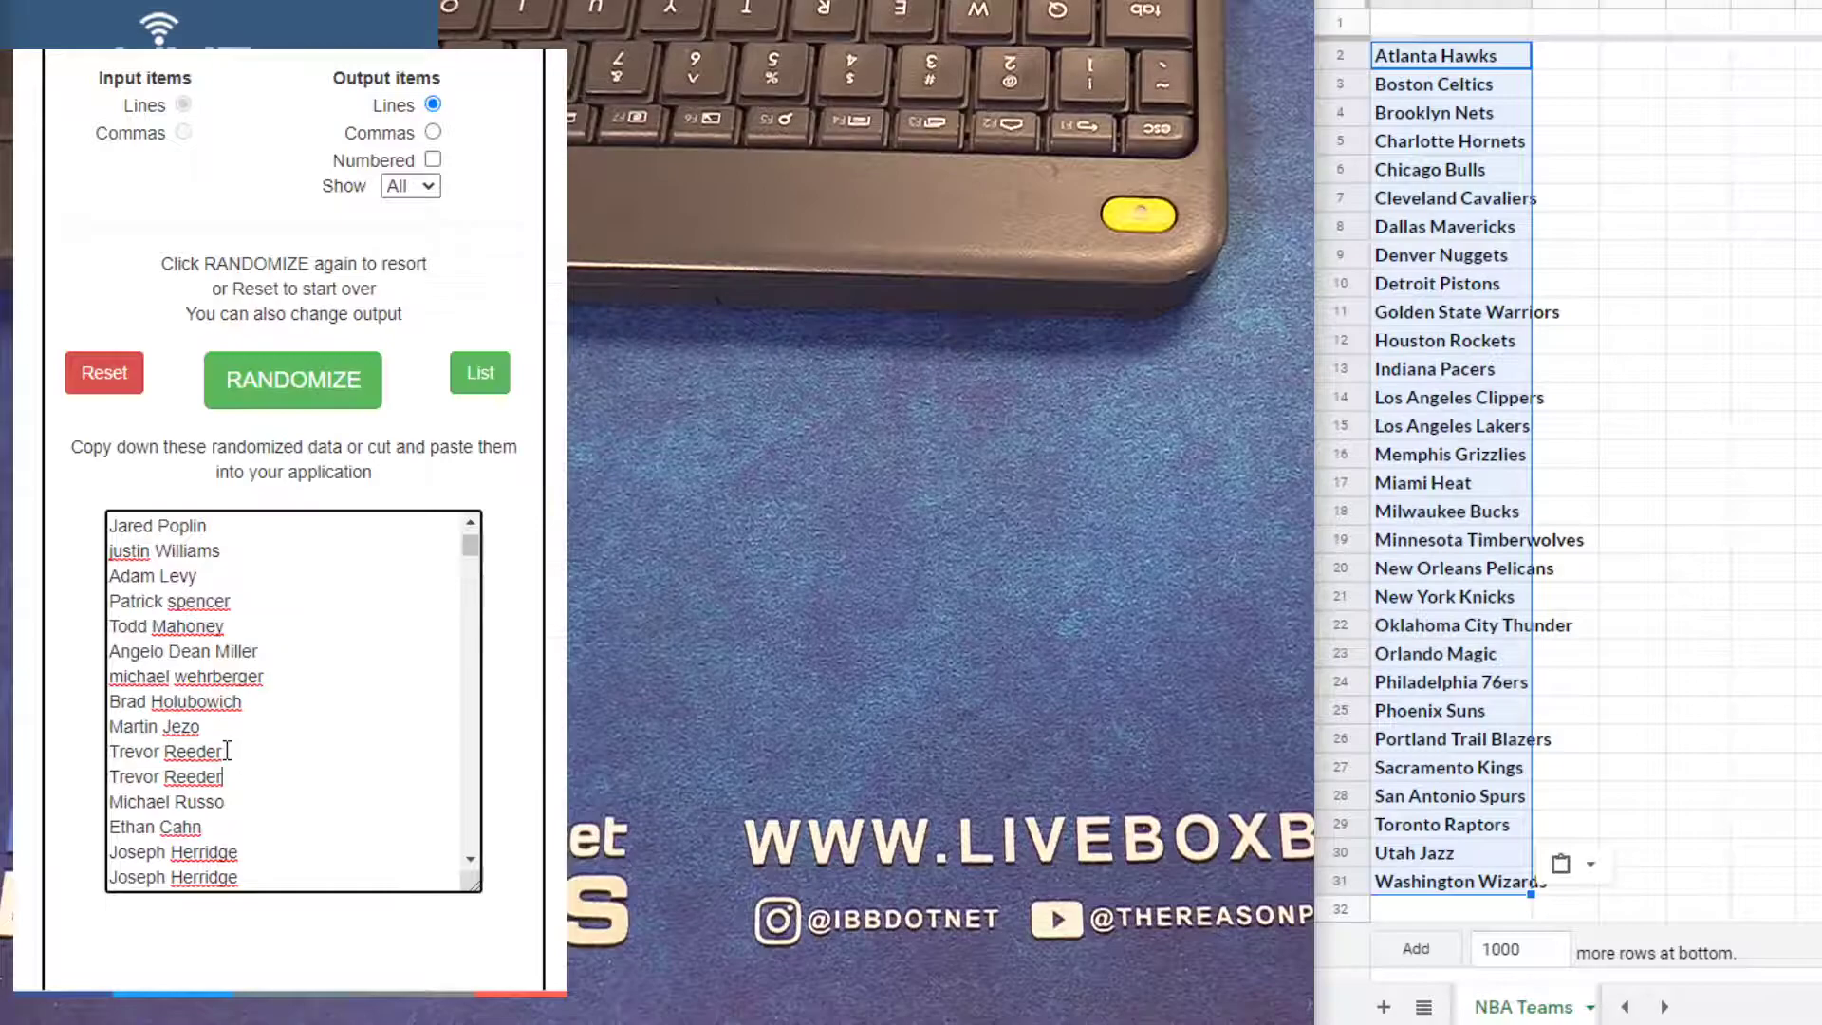
key(ctrl+a)
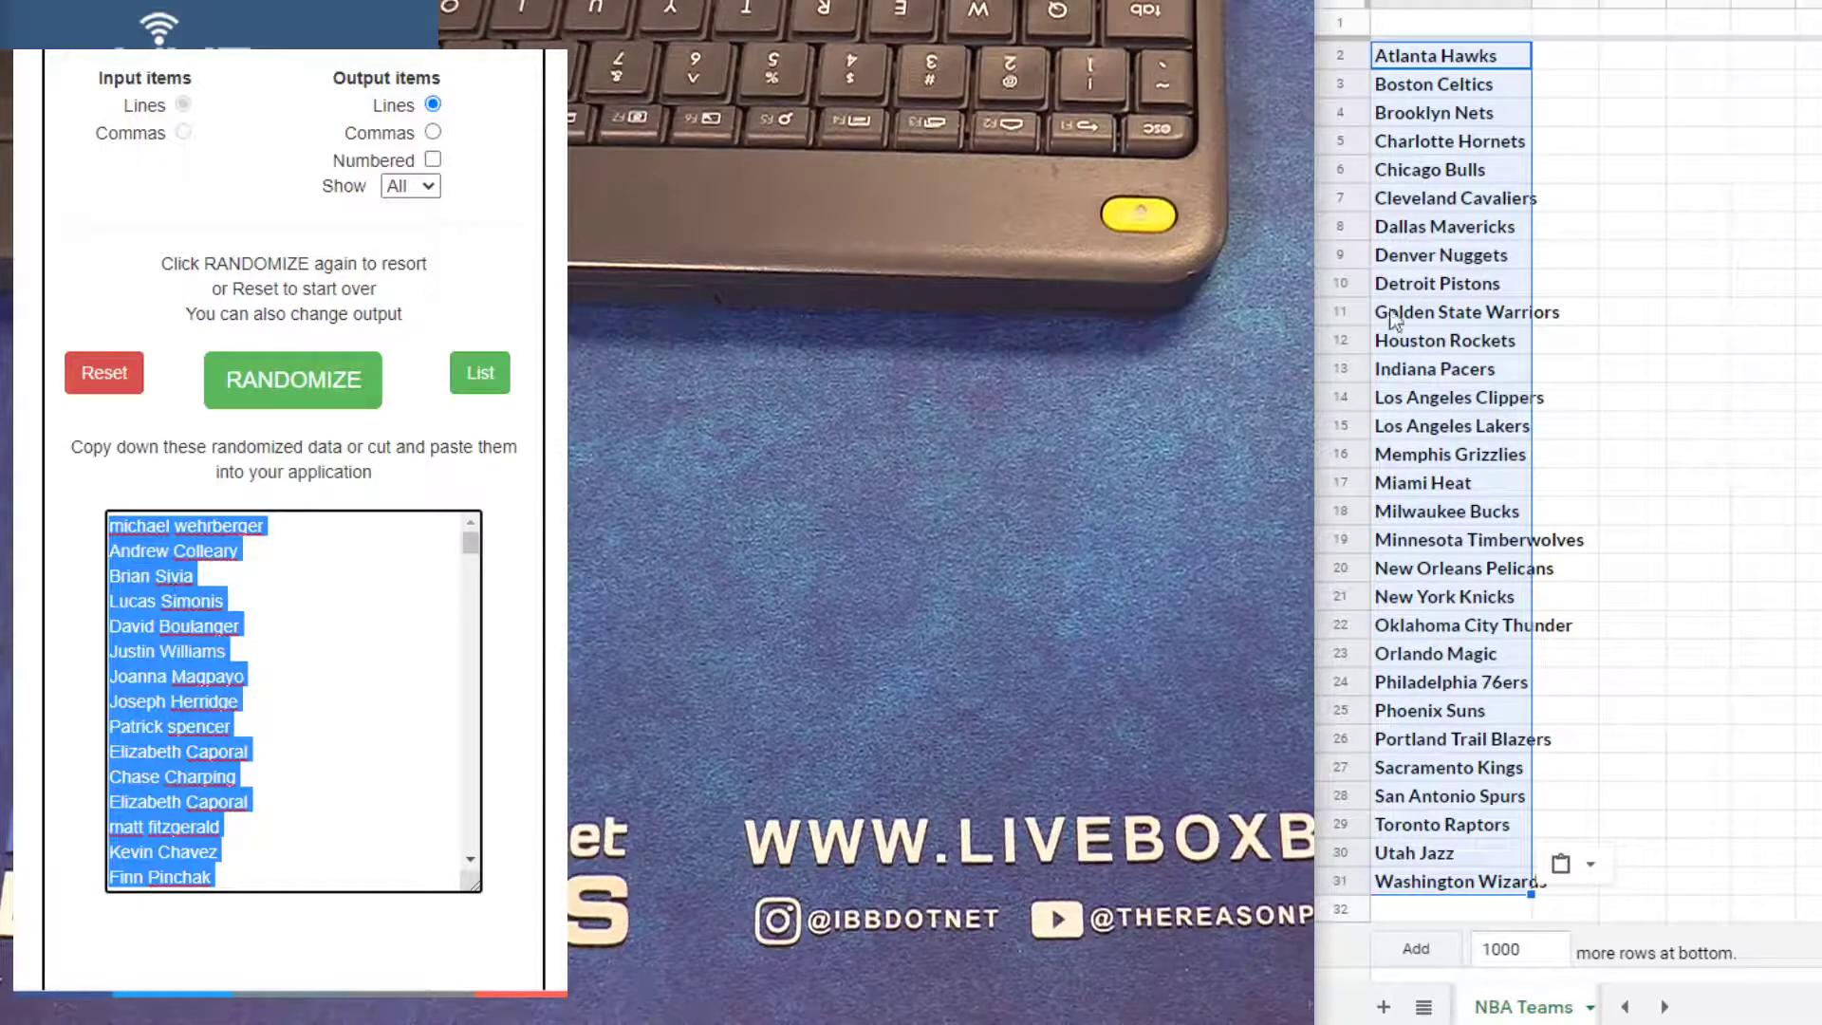
Paste the shuffled names into B2:B31 beside the teams and copy that range
click(1580, 59)
key(ctrl+v)
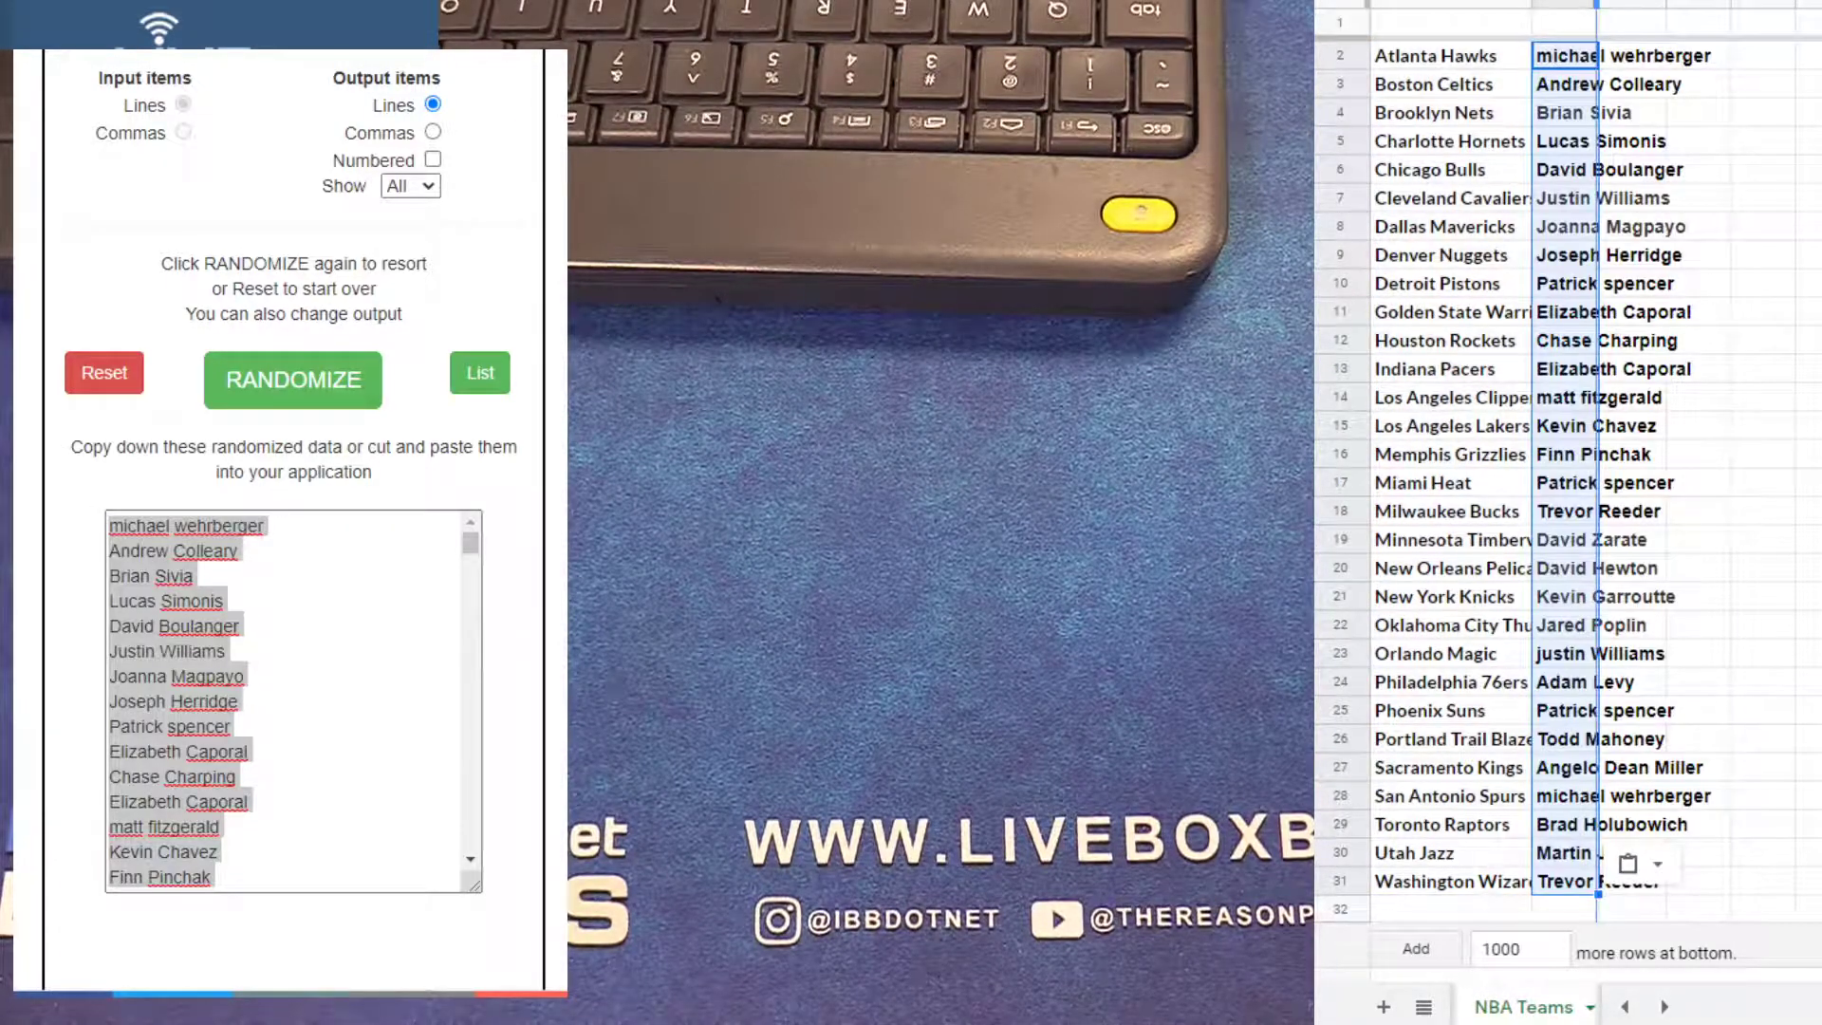
click(1624, 485)
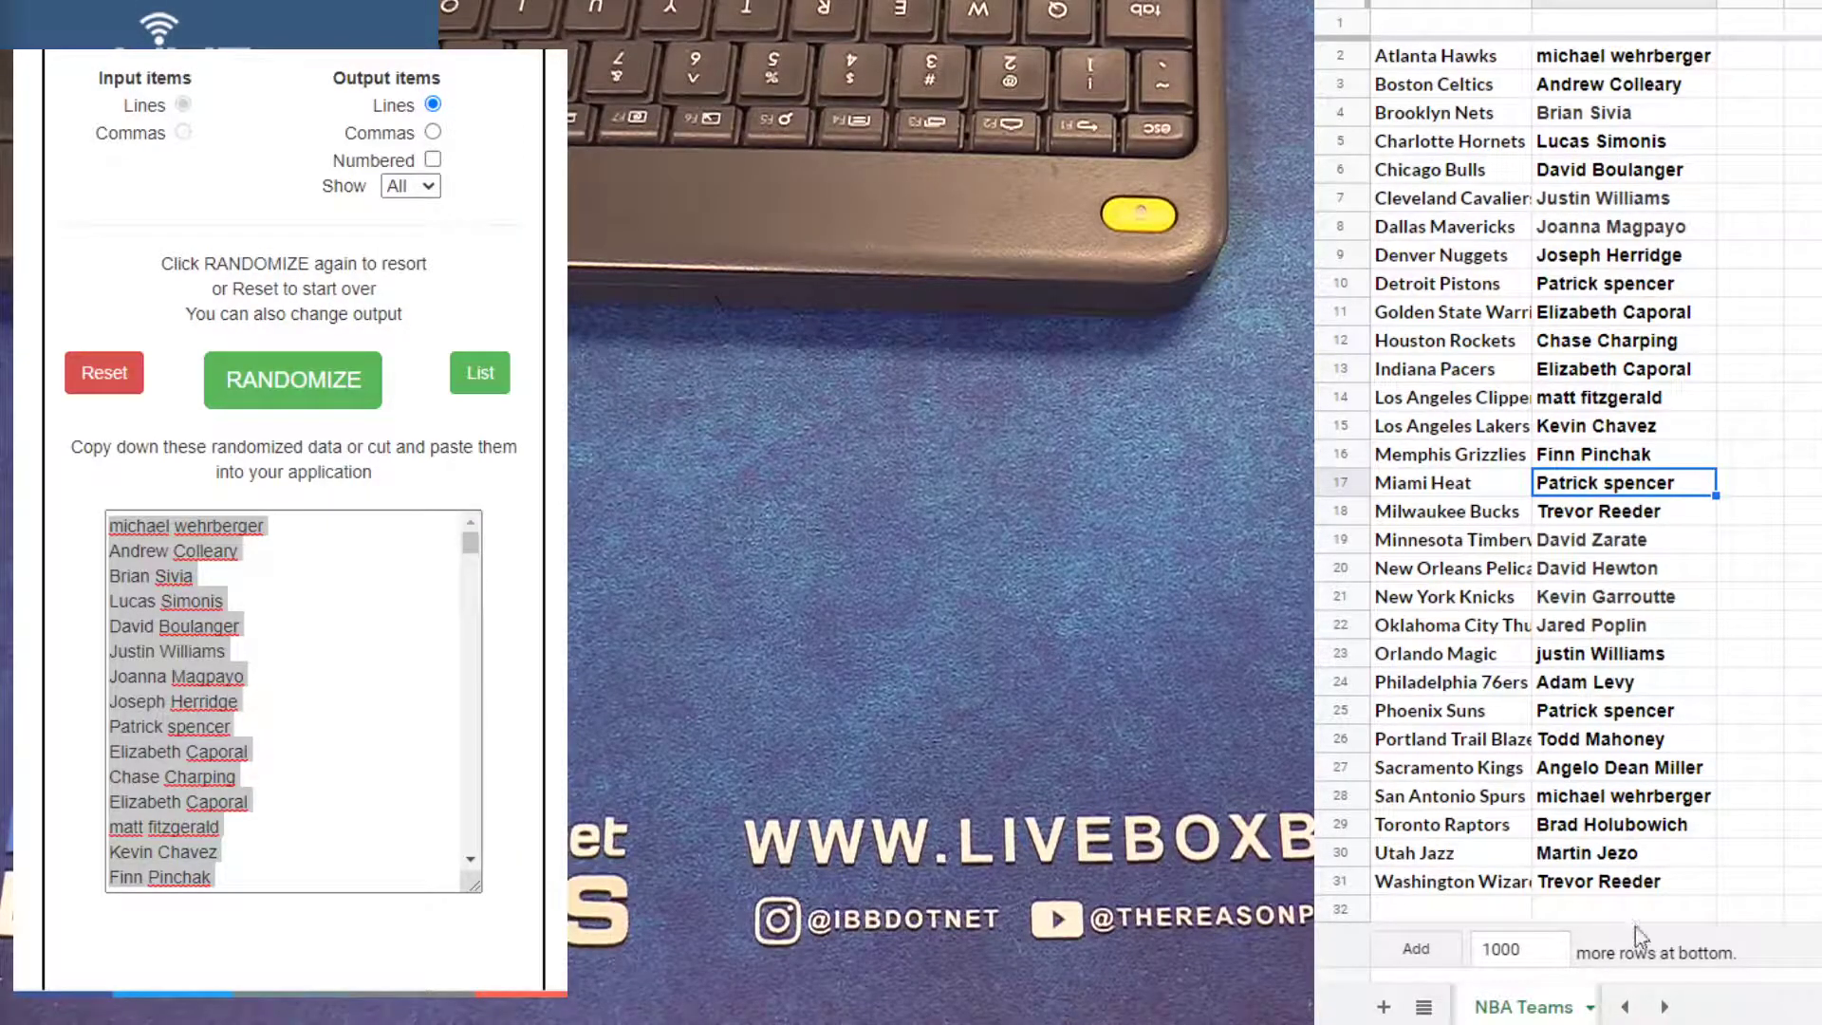
drag(1632, 883, 1613, 55)
key(ctrl+c)
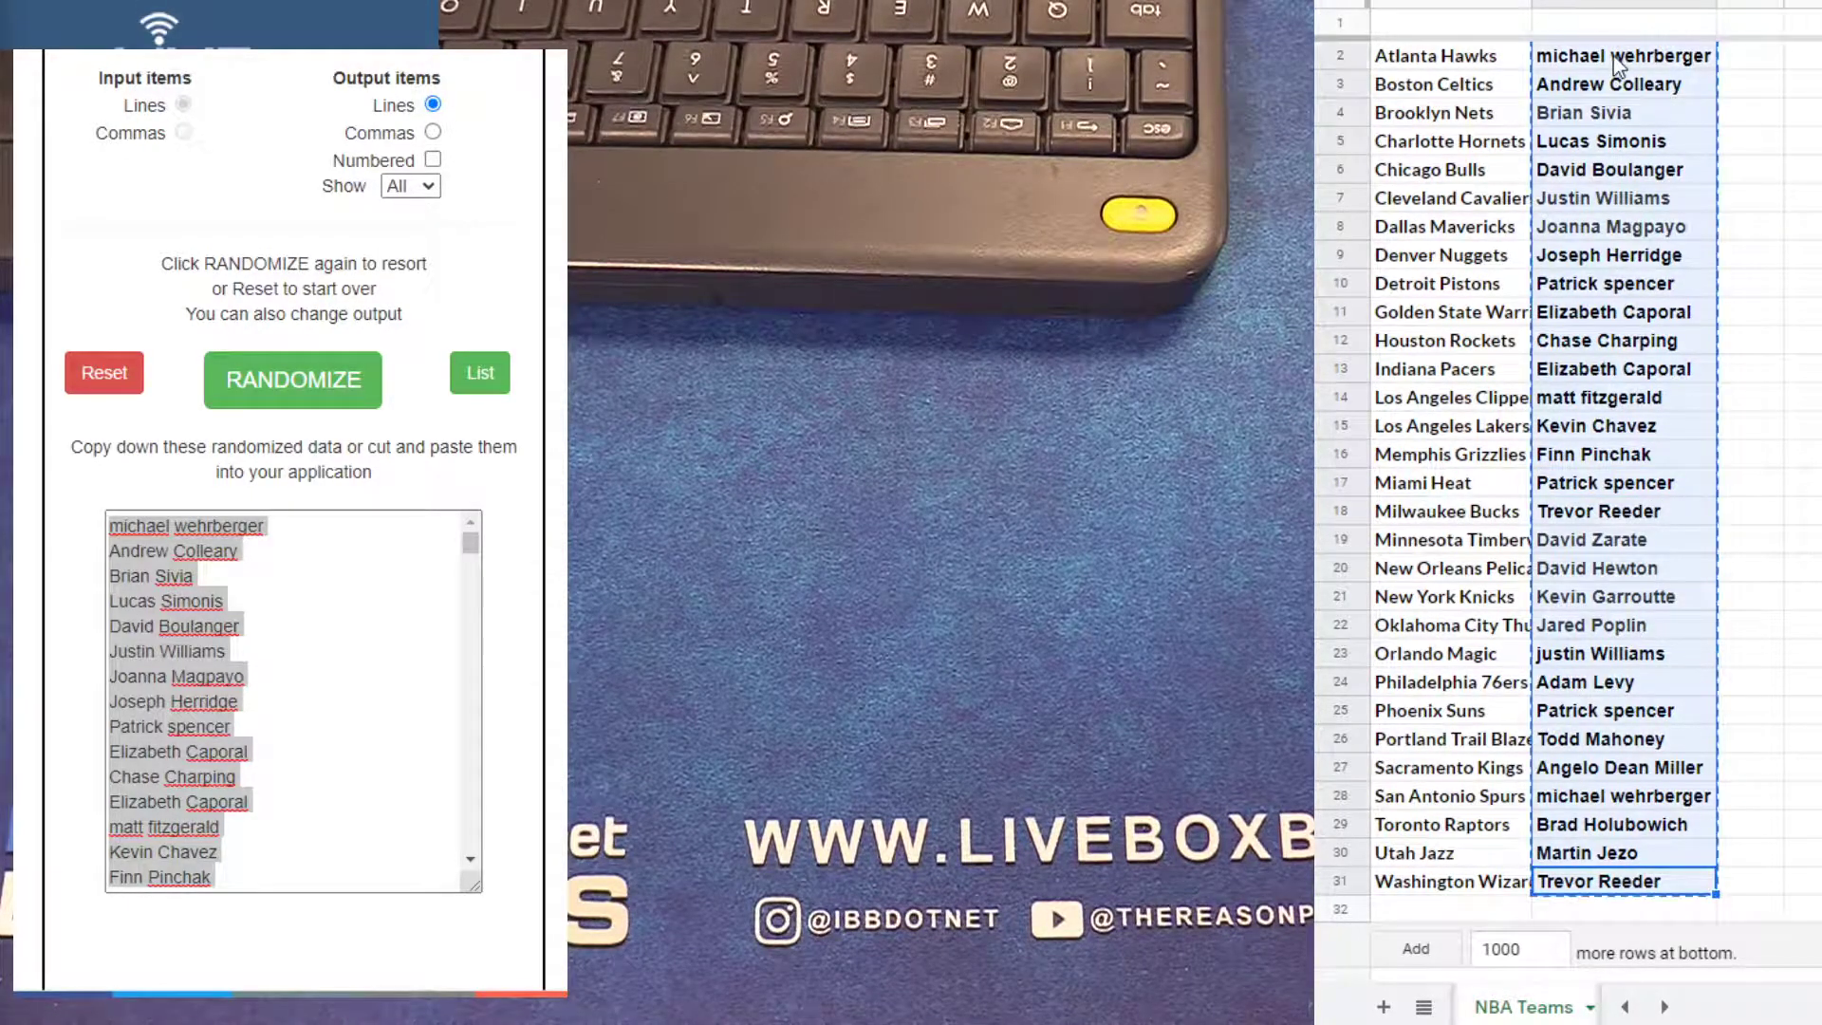
Reset the randomizer, paste the names, shuffle twice and select the output
click(103, 371)
click(294, 380)
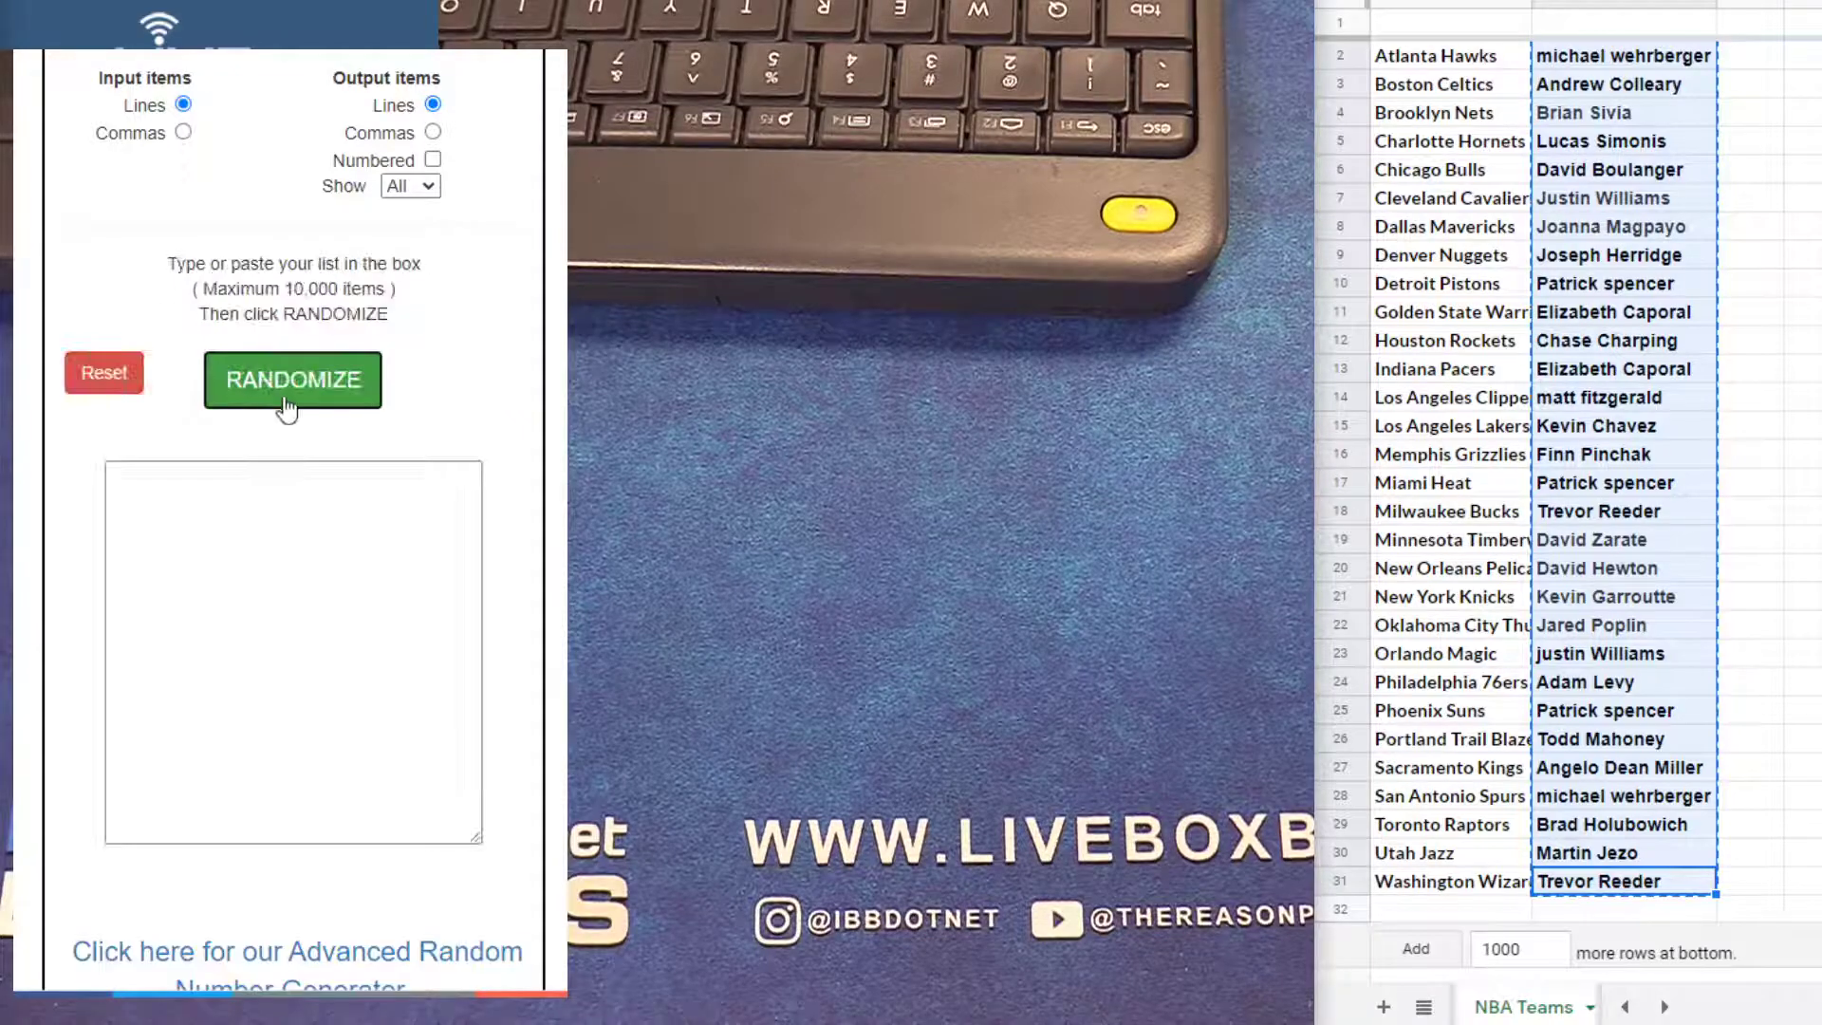
key(ctrl+v)
click(307, 382)
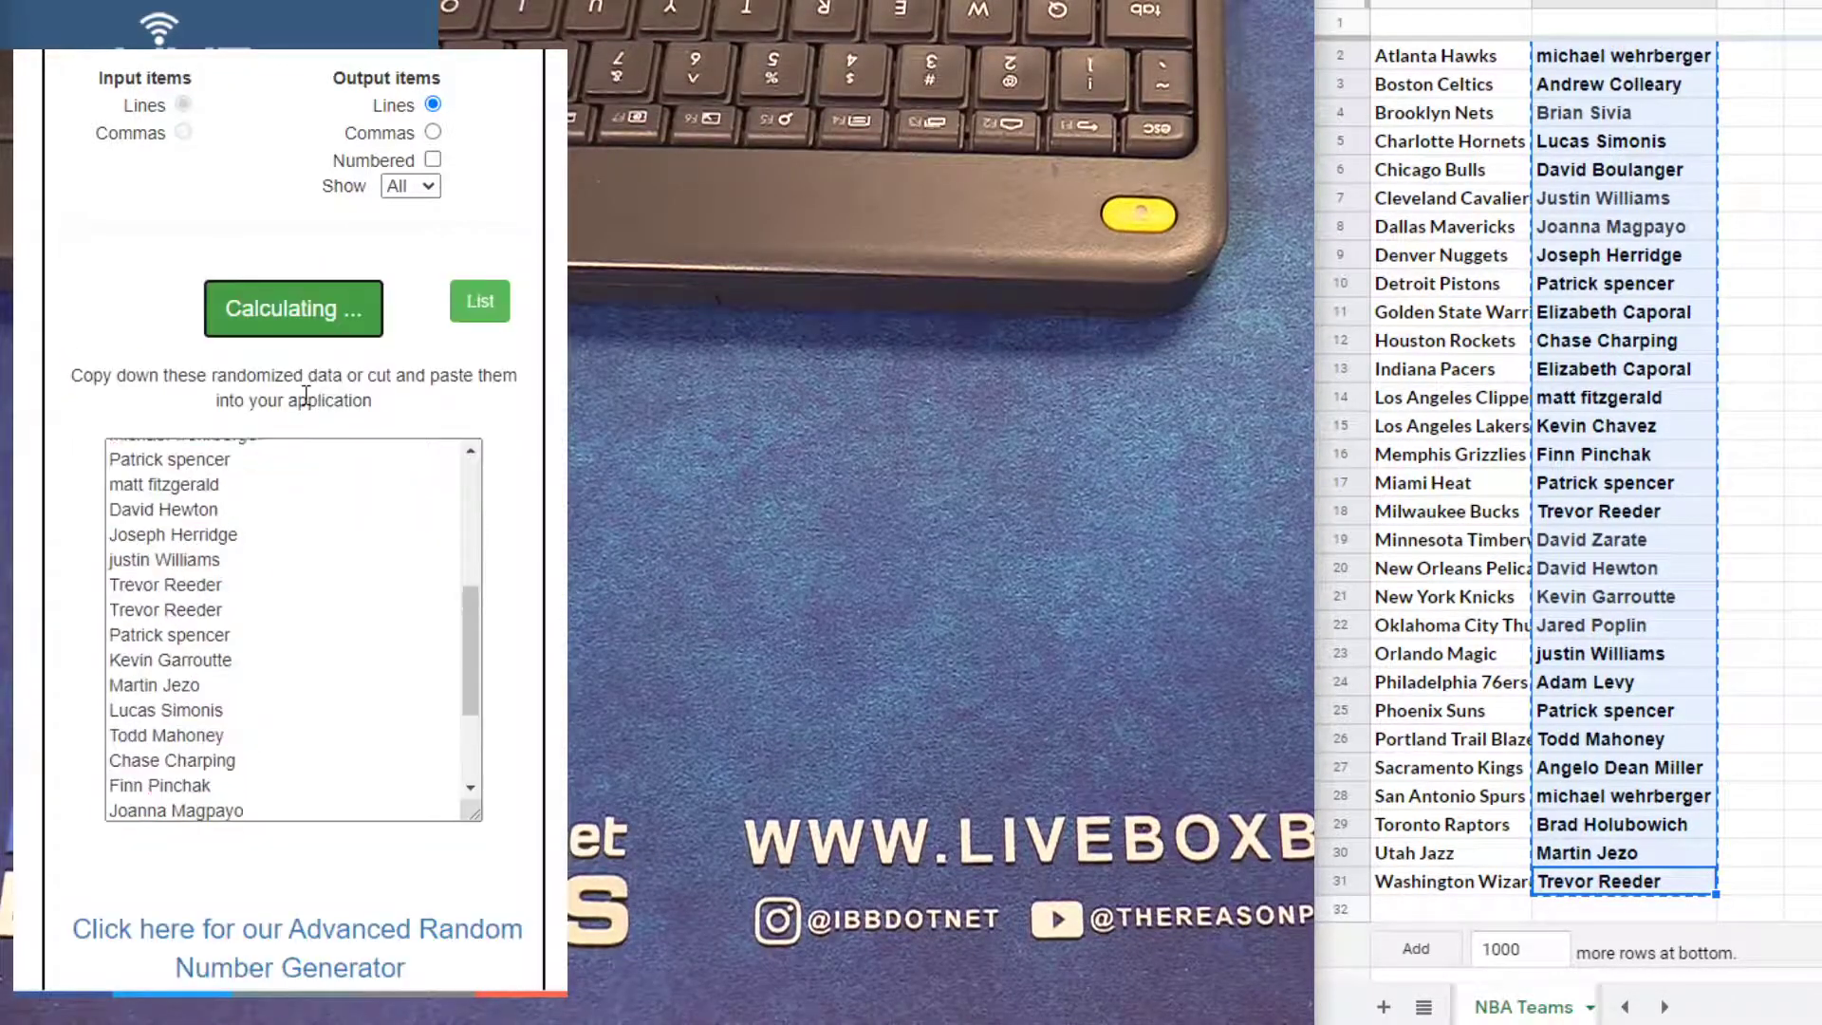
click(304, 391)
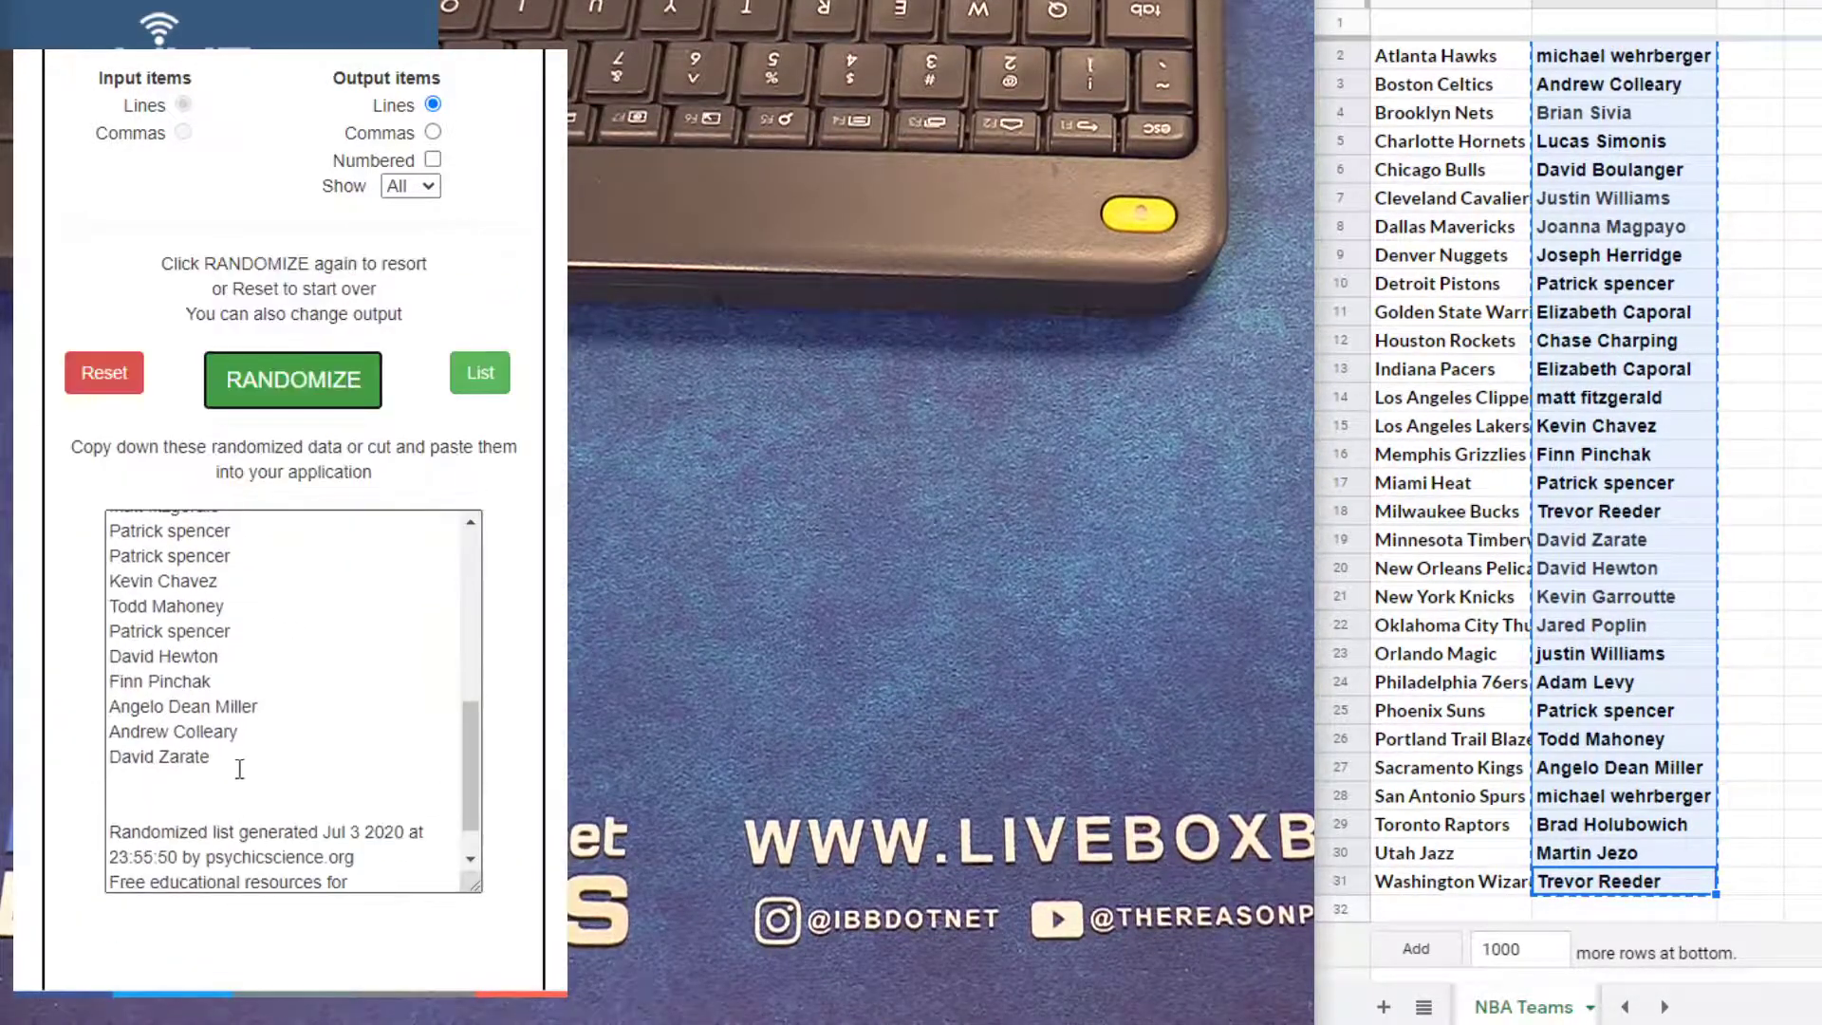
mouse_move(238, 769)
mouse_down()
mouse_move(135, 638)
mouse_move(61, 433)
mouse_up()
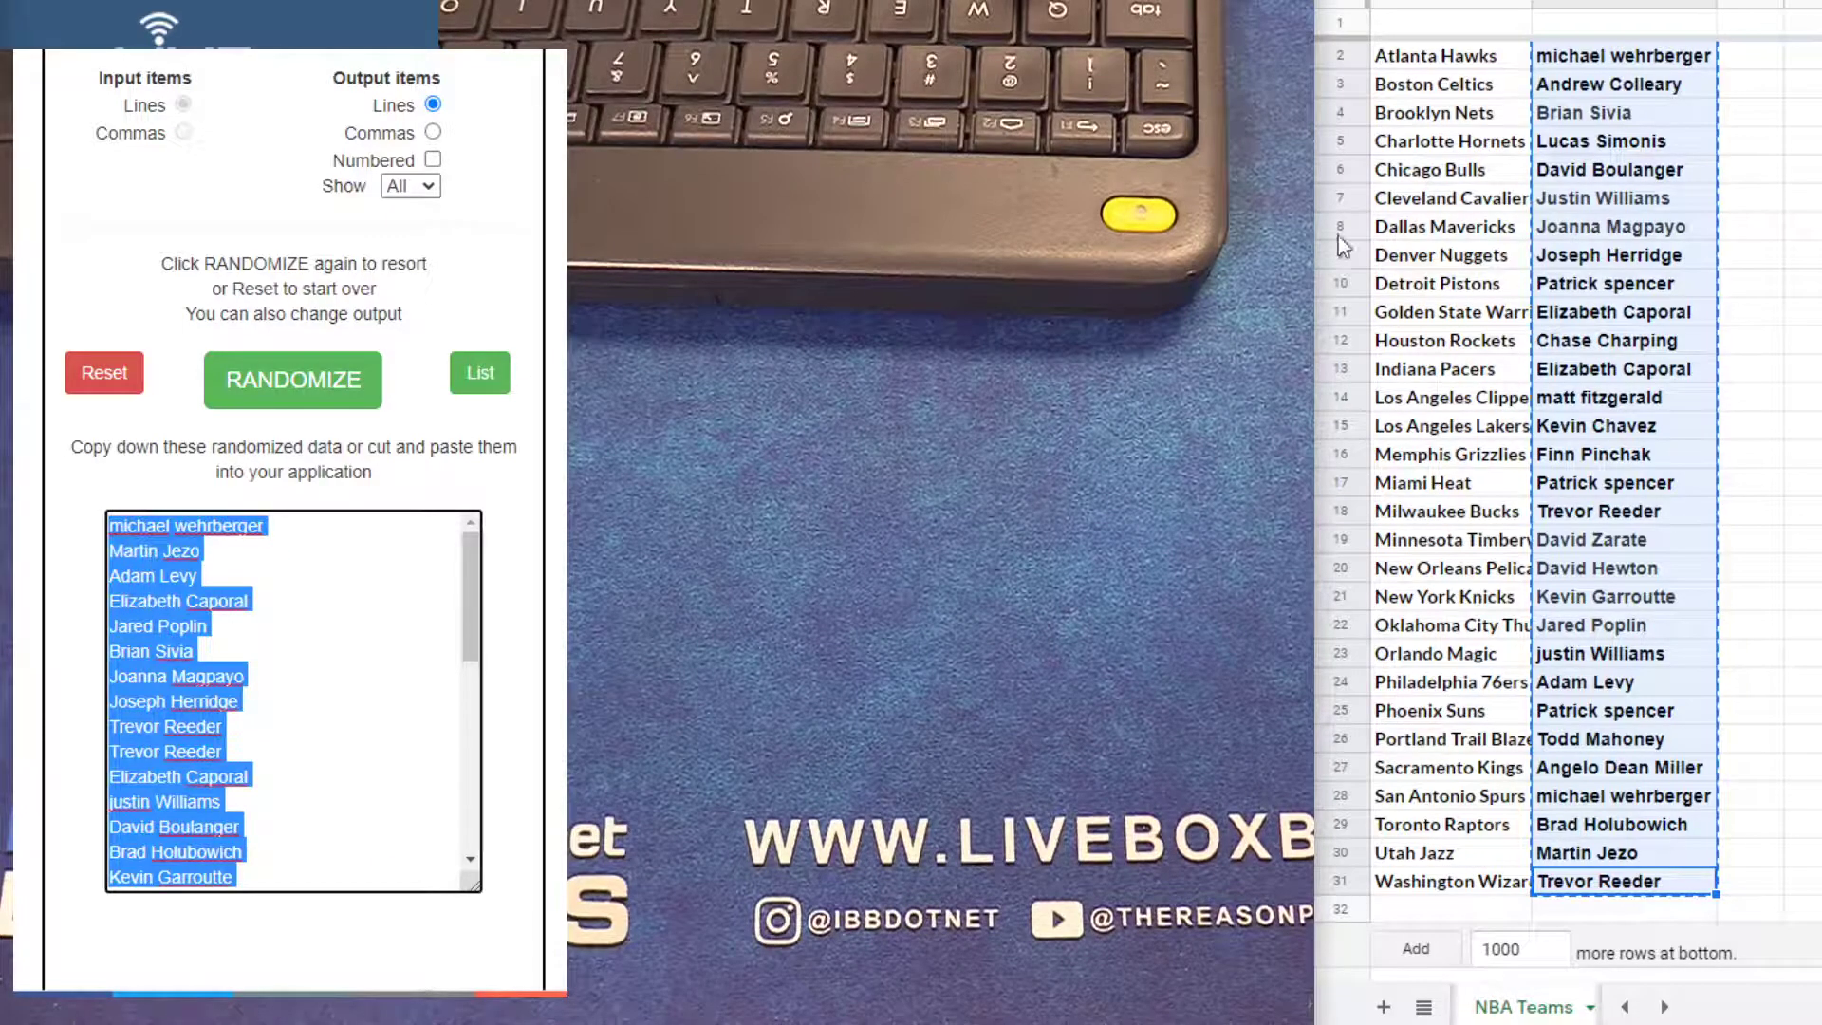
Paste the new shuffled order into column B starting at B2
click(1628, 64)
key(ctrl+v)
click(1661, 365)
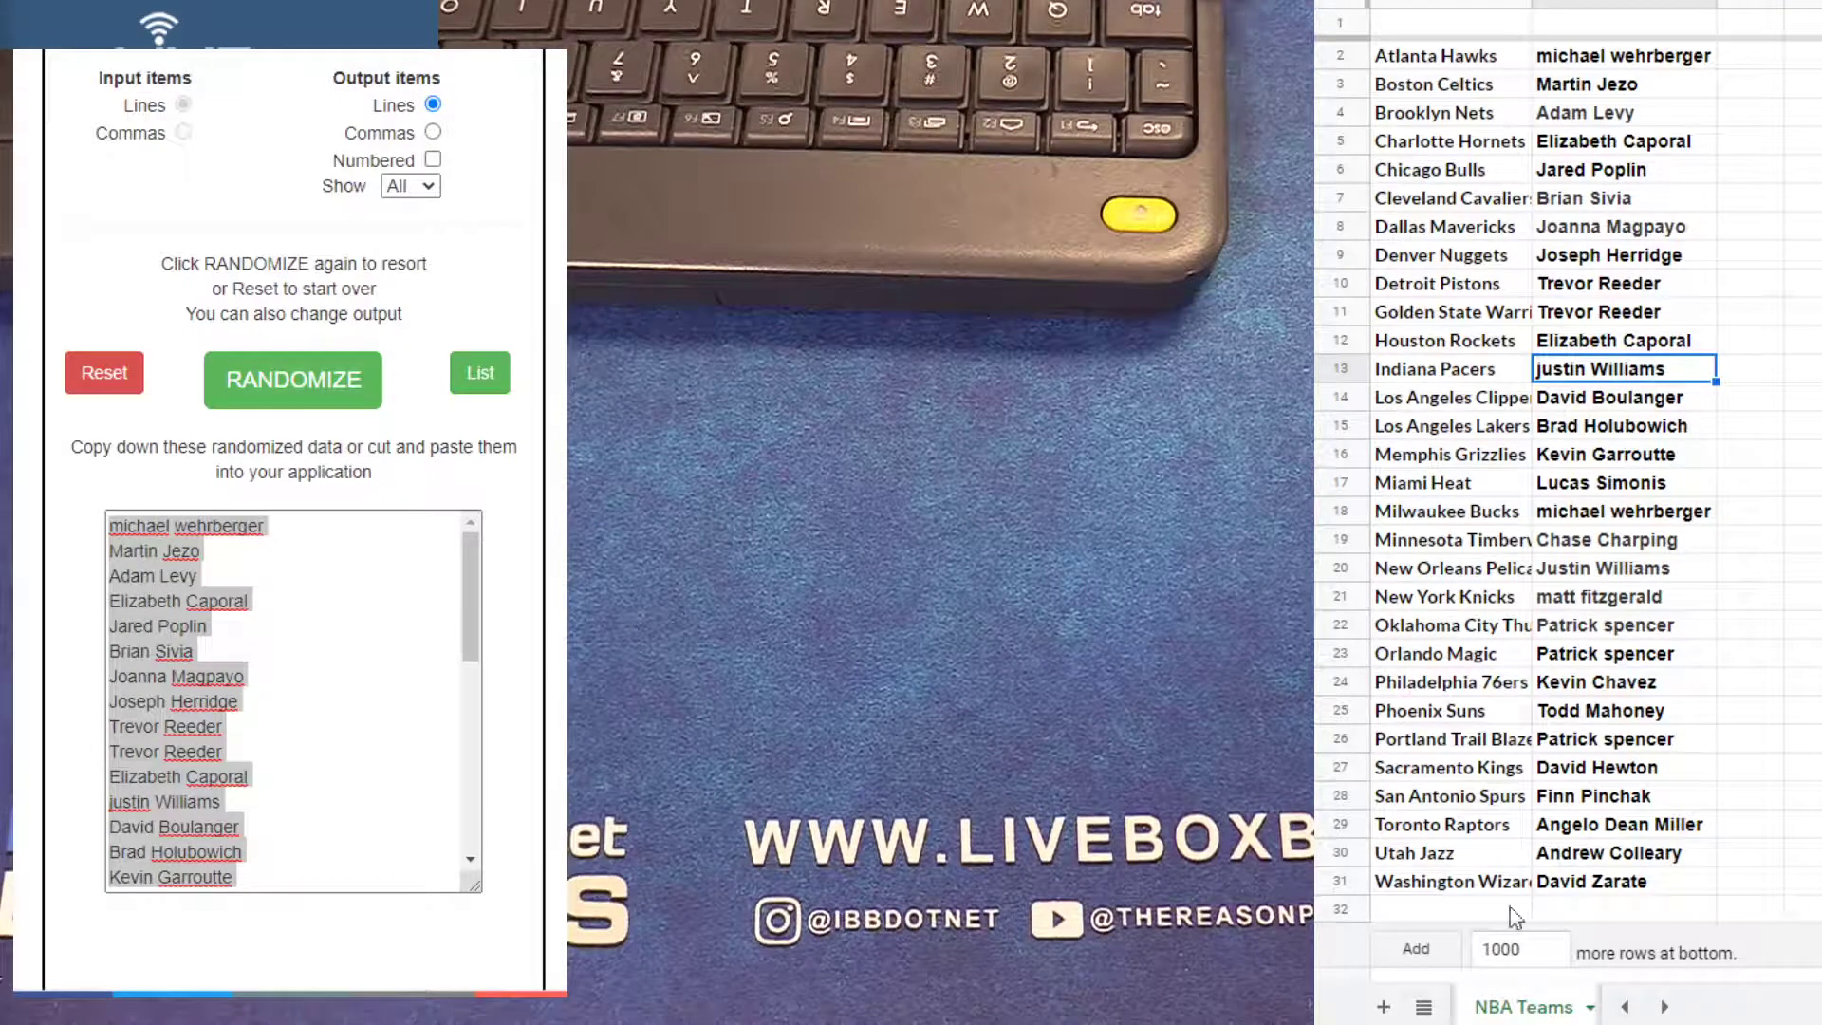
click(1423, 1007)
scroll(1552, 876, down, 2)
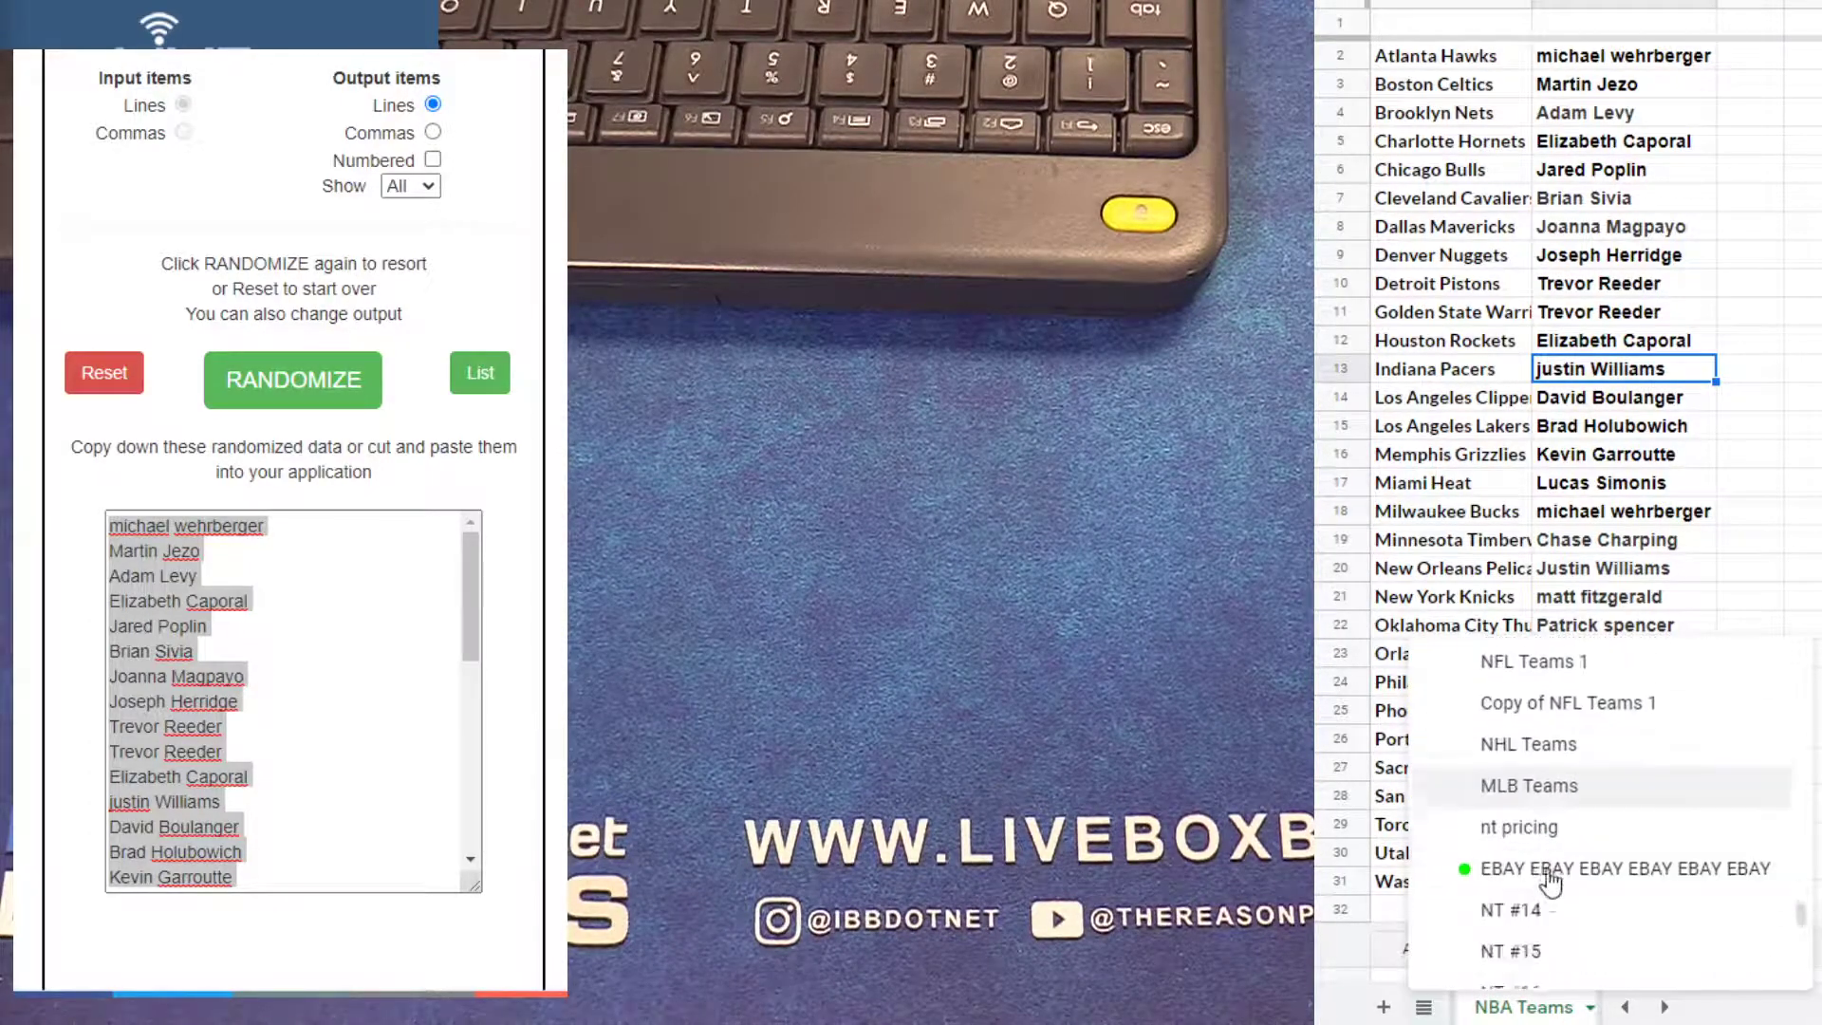
scroll(1554, 885, down, 1)
scroll(1554, 886, down, 3)
scroll(1558, 897, down, 3)
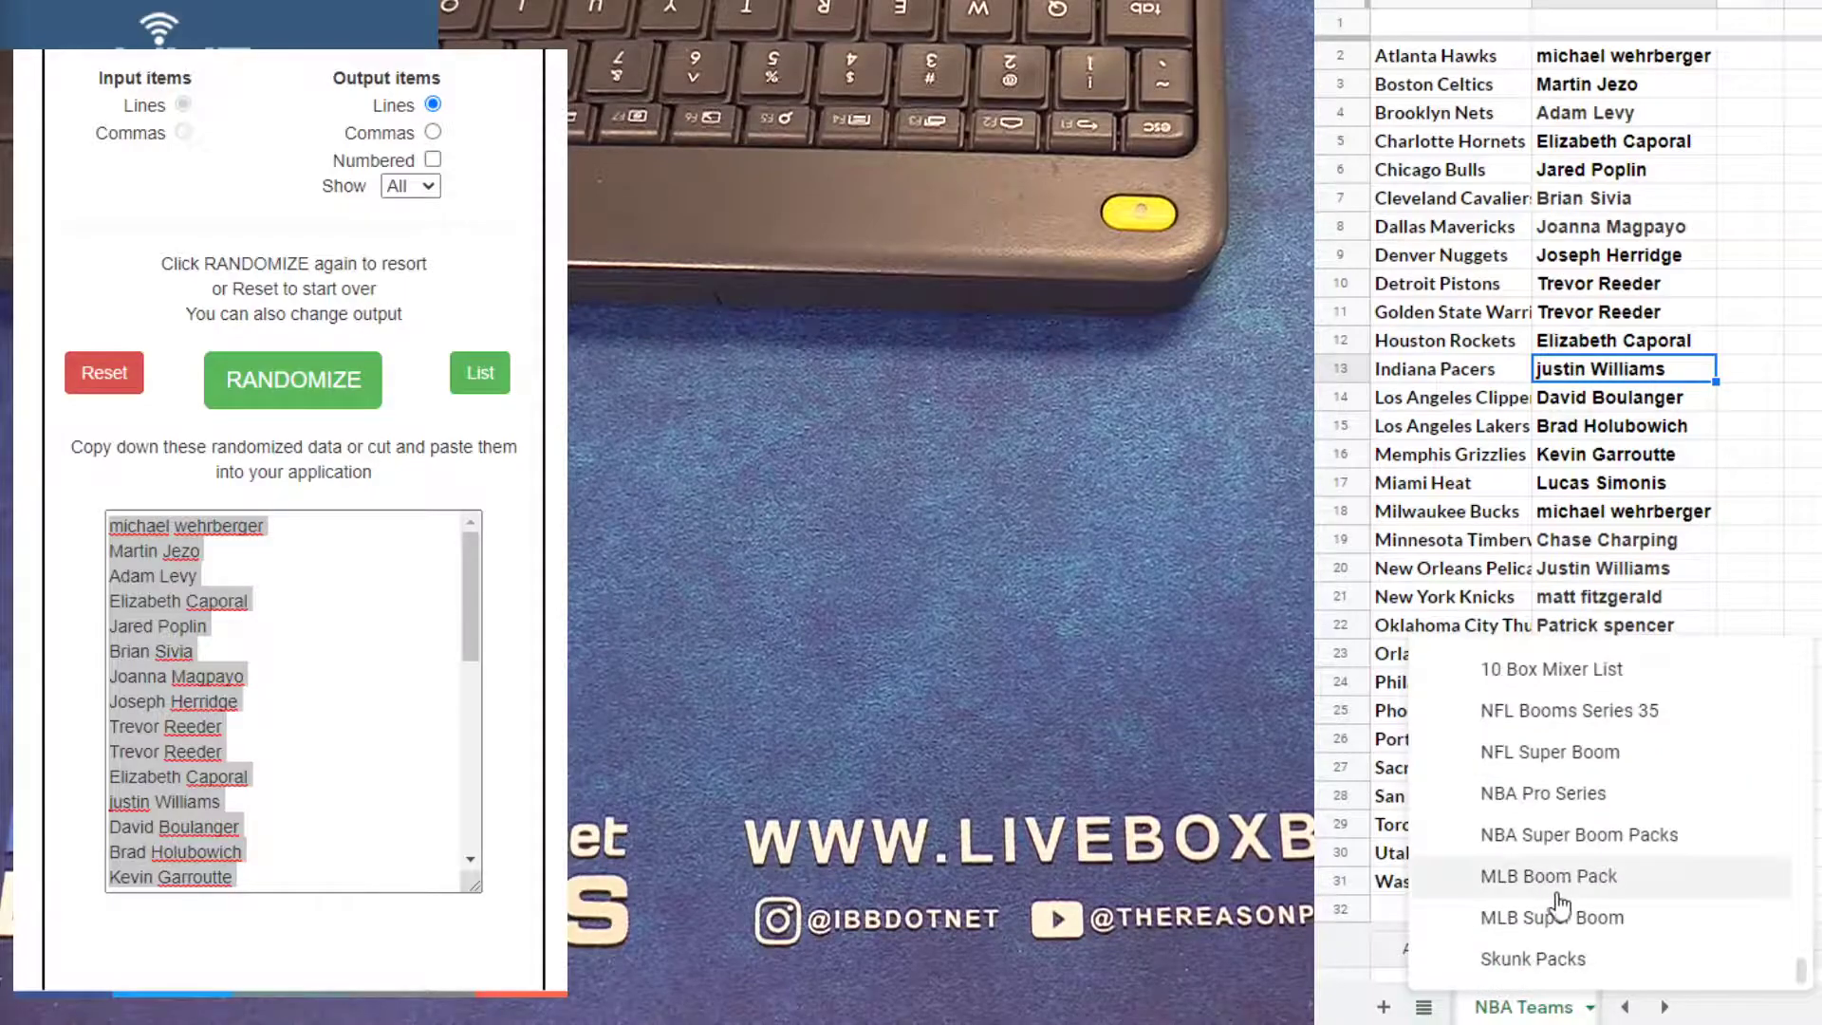
Copy the number column from the NBA Pro Series sheet
click(1559, 795)
drag(1459, 865, 1443, 28)
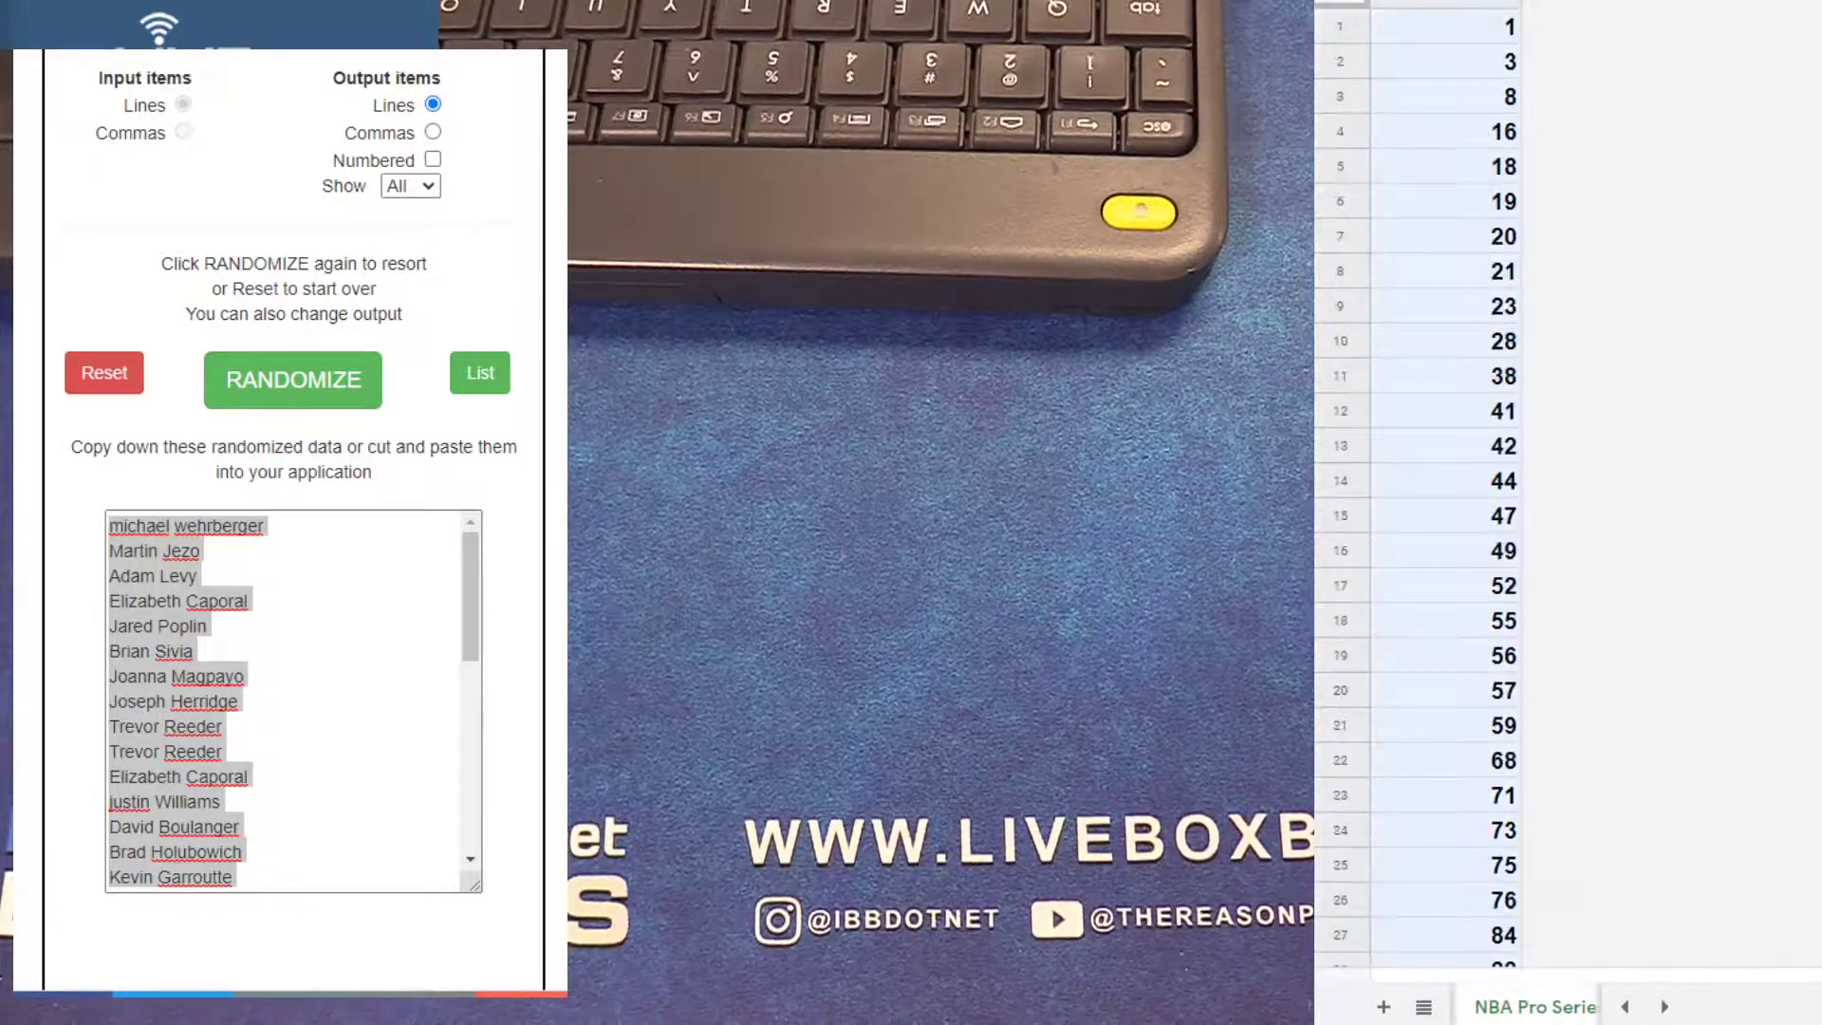
key(ctrl+c)
Reset the randomizer, paste the numbers and shuffle them twice
click(115, 378)
click(306, 386)
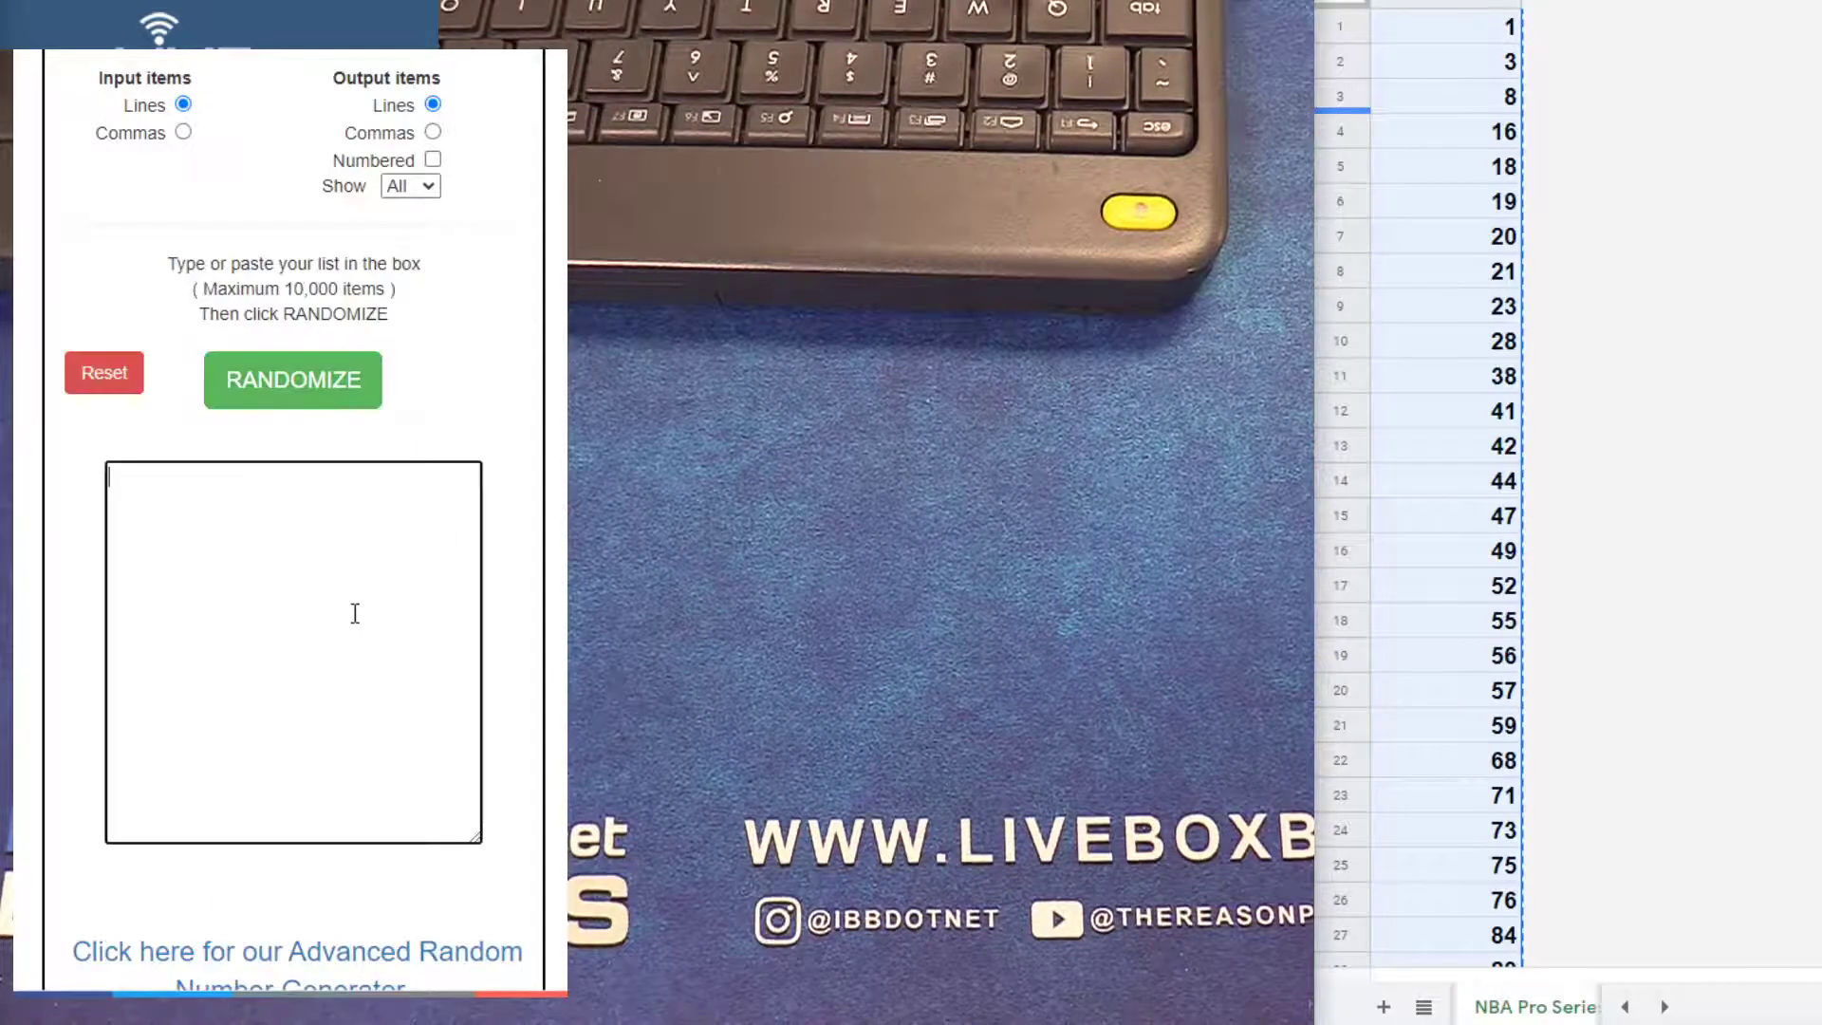
click(355, 613)
key(ctrl+v)
drag(480, 760, 422, 448)
click(291, 379)
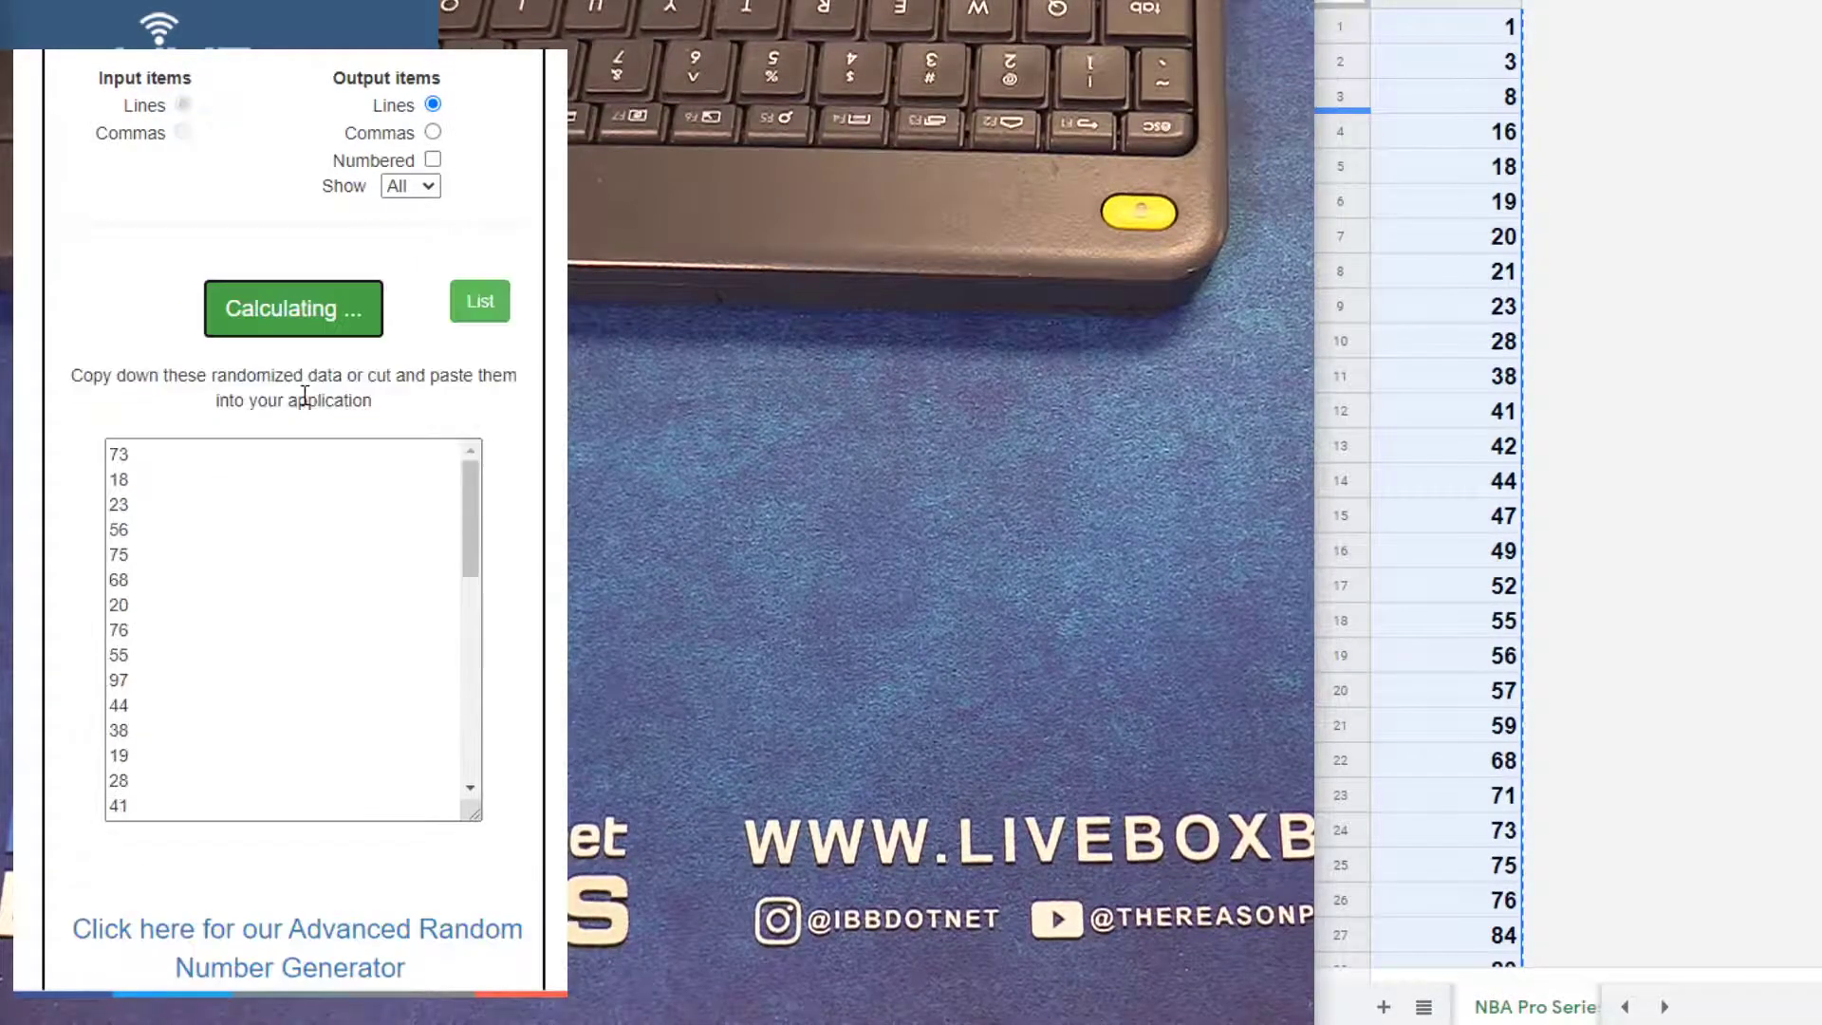
click(301, 406)
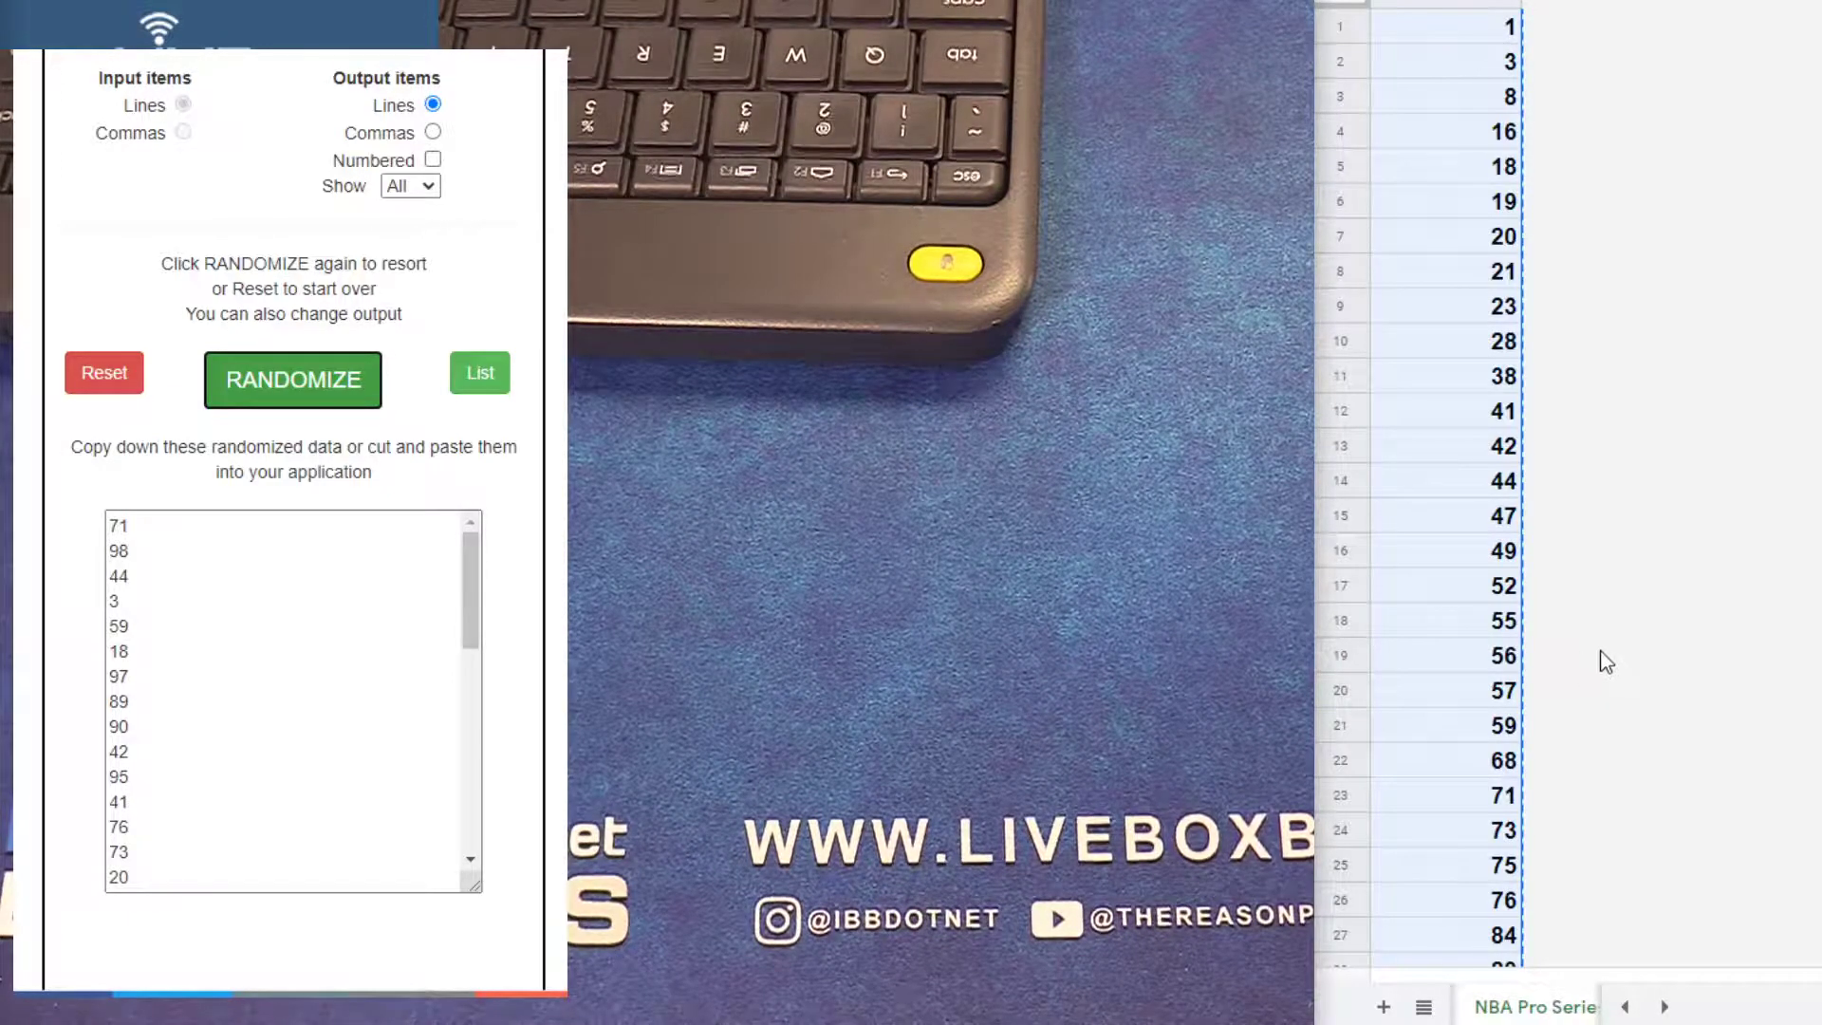
Delete the numbers 3, 44 and 71 from the NBA Pro Series column
click(1471, 65)
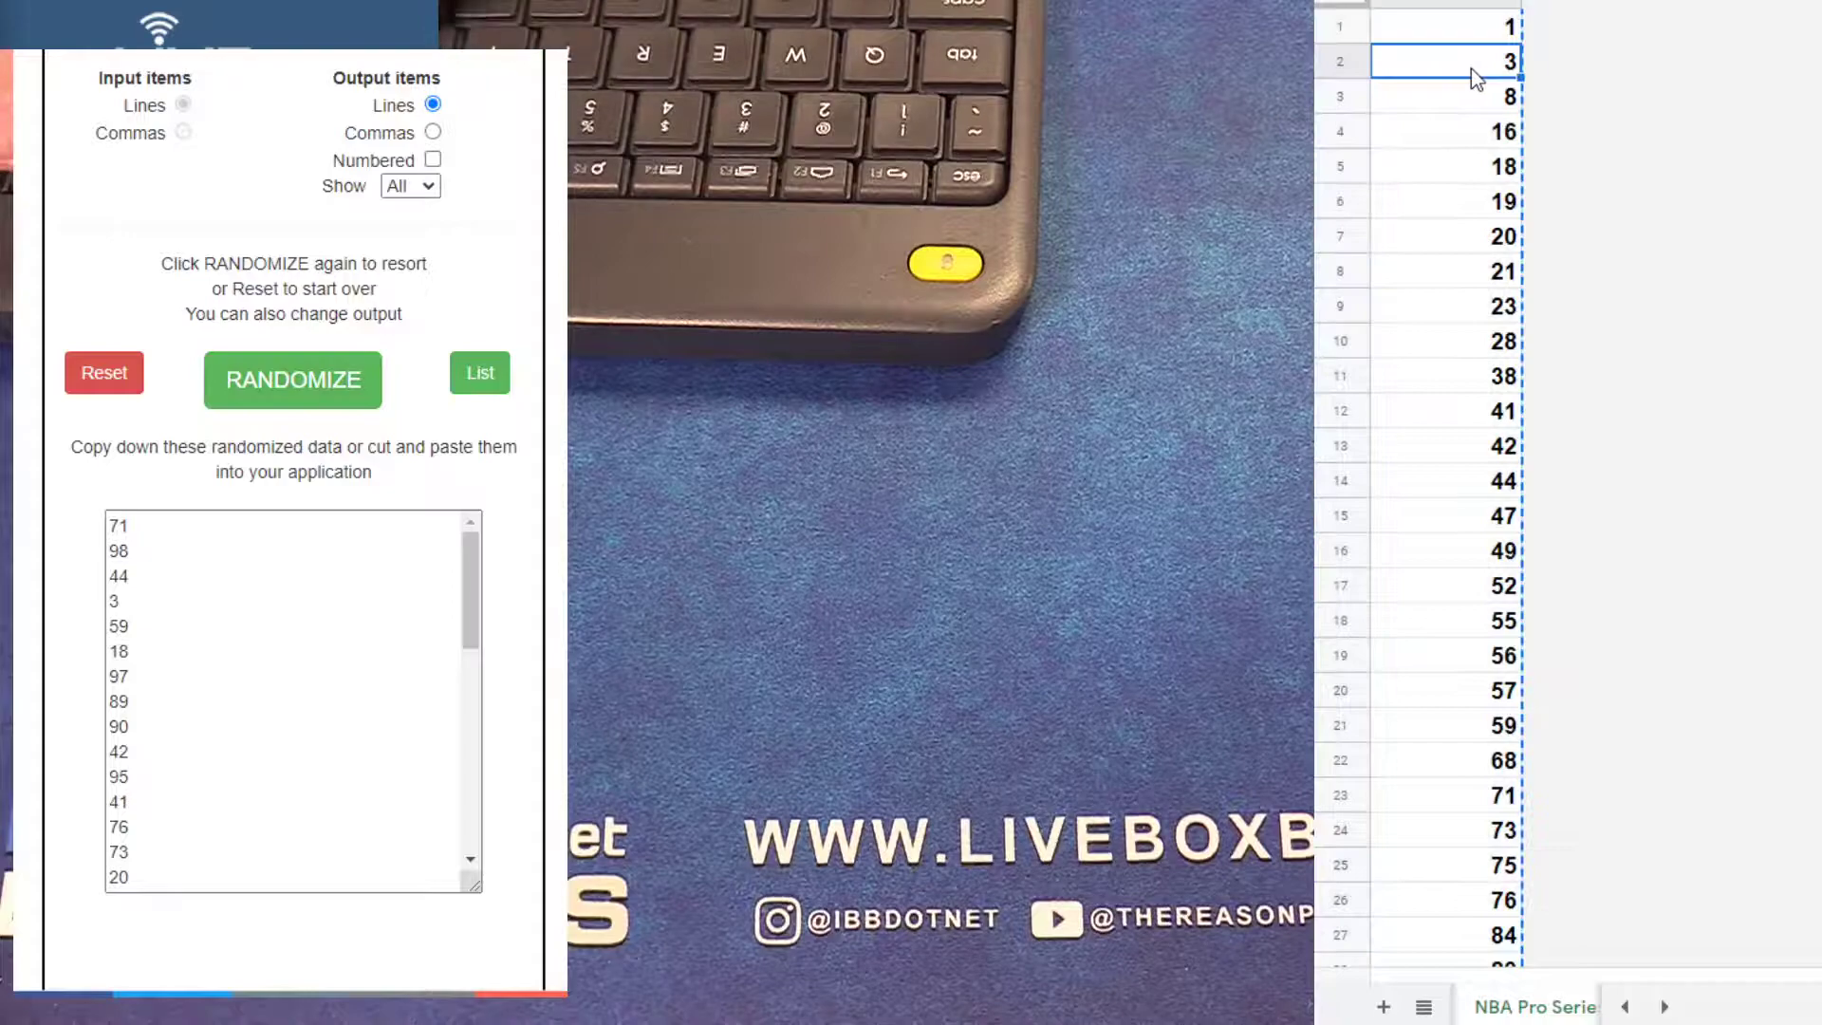
key(Delete)
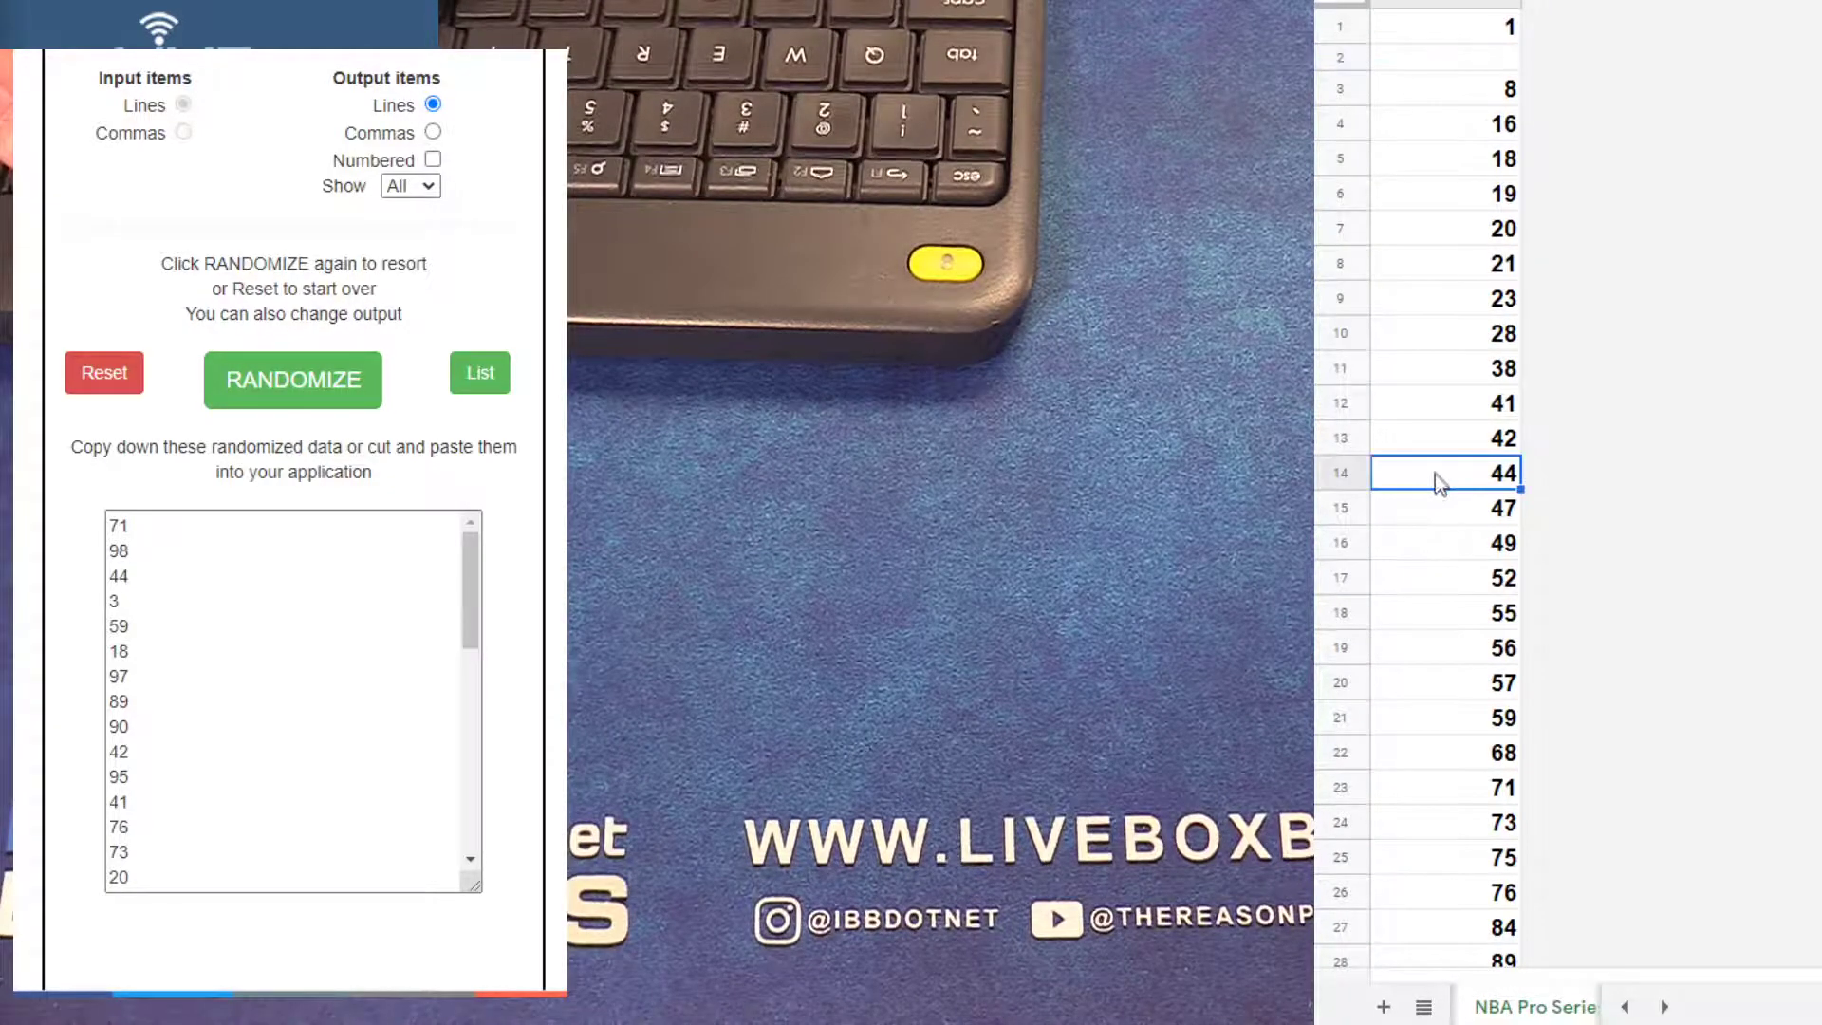
key(Delete)
scroll(1446, 598, down, 3)
click(1469, 505)
key(Delete)
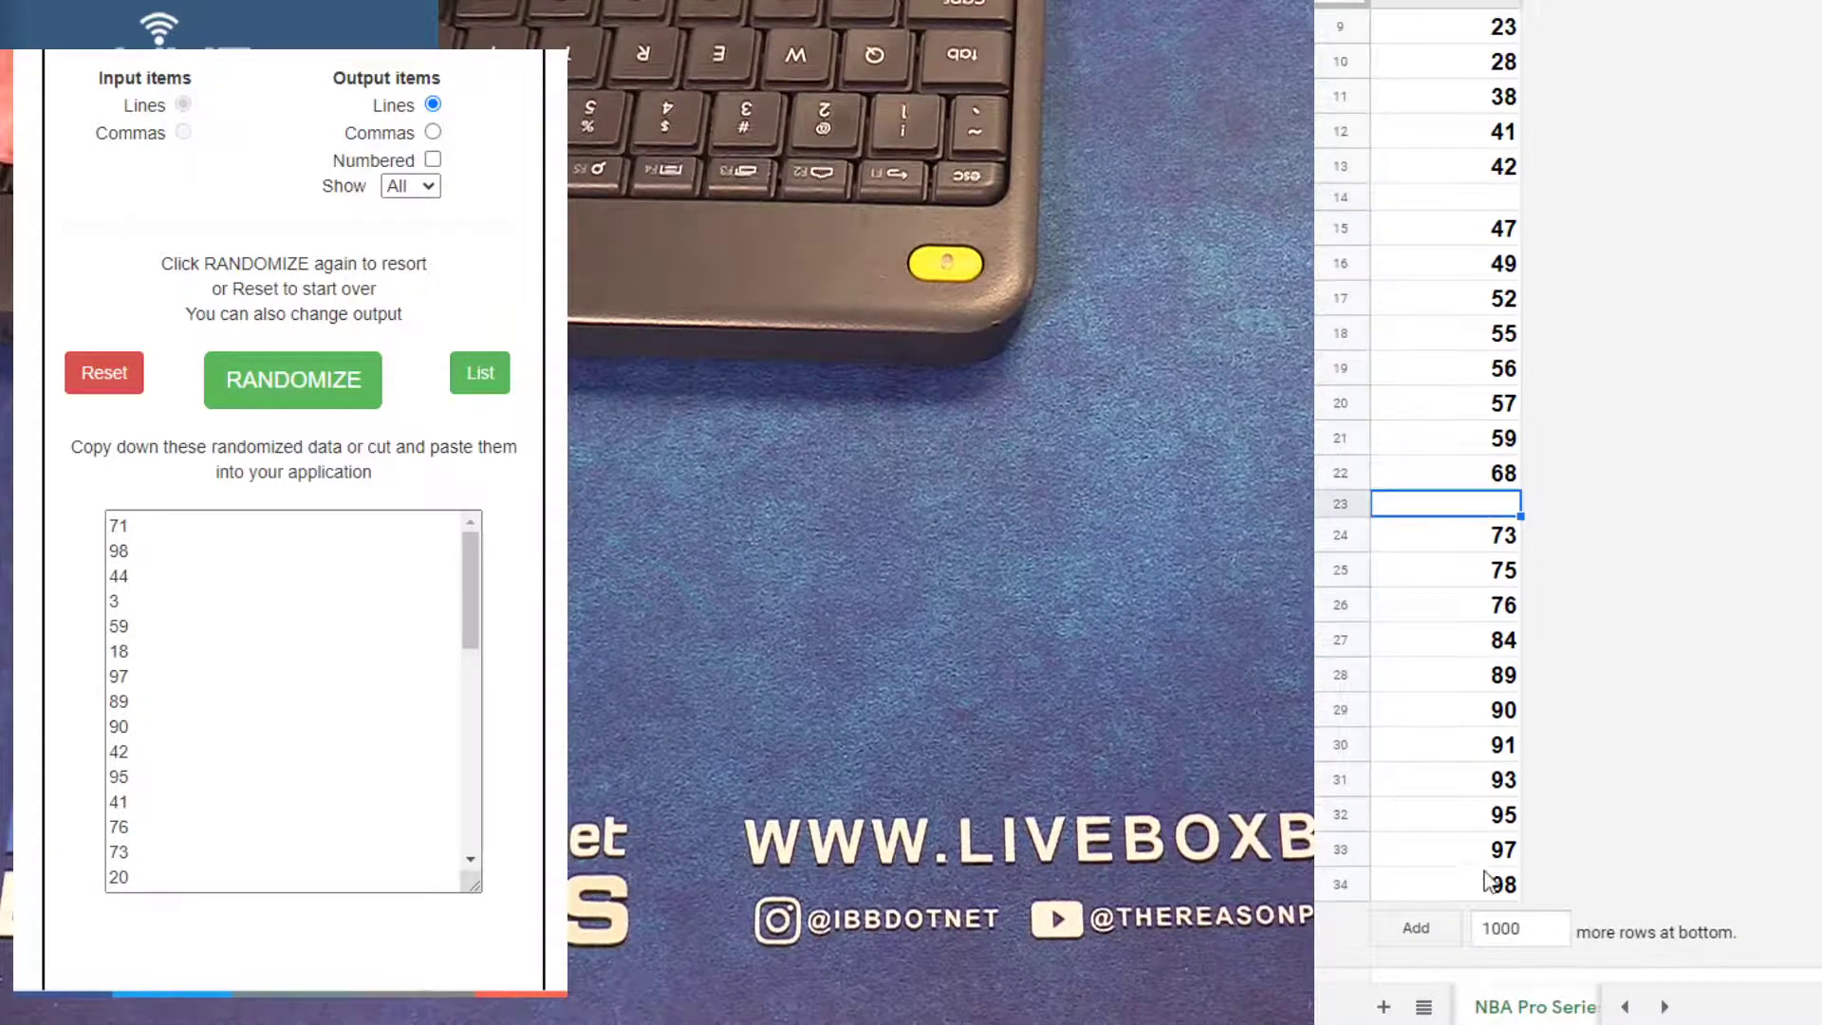
Sort the number column A→Z and return to the NBA Teams sheet
right_click(1512, 8)
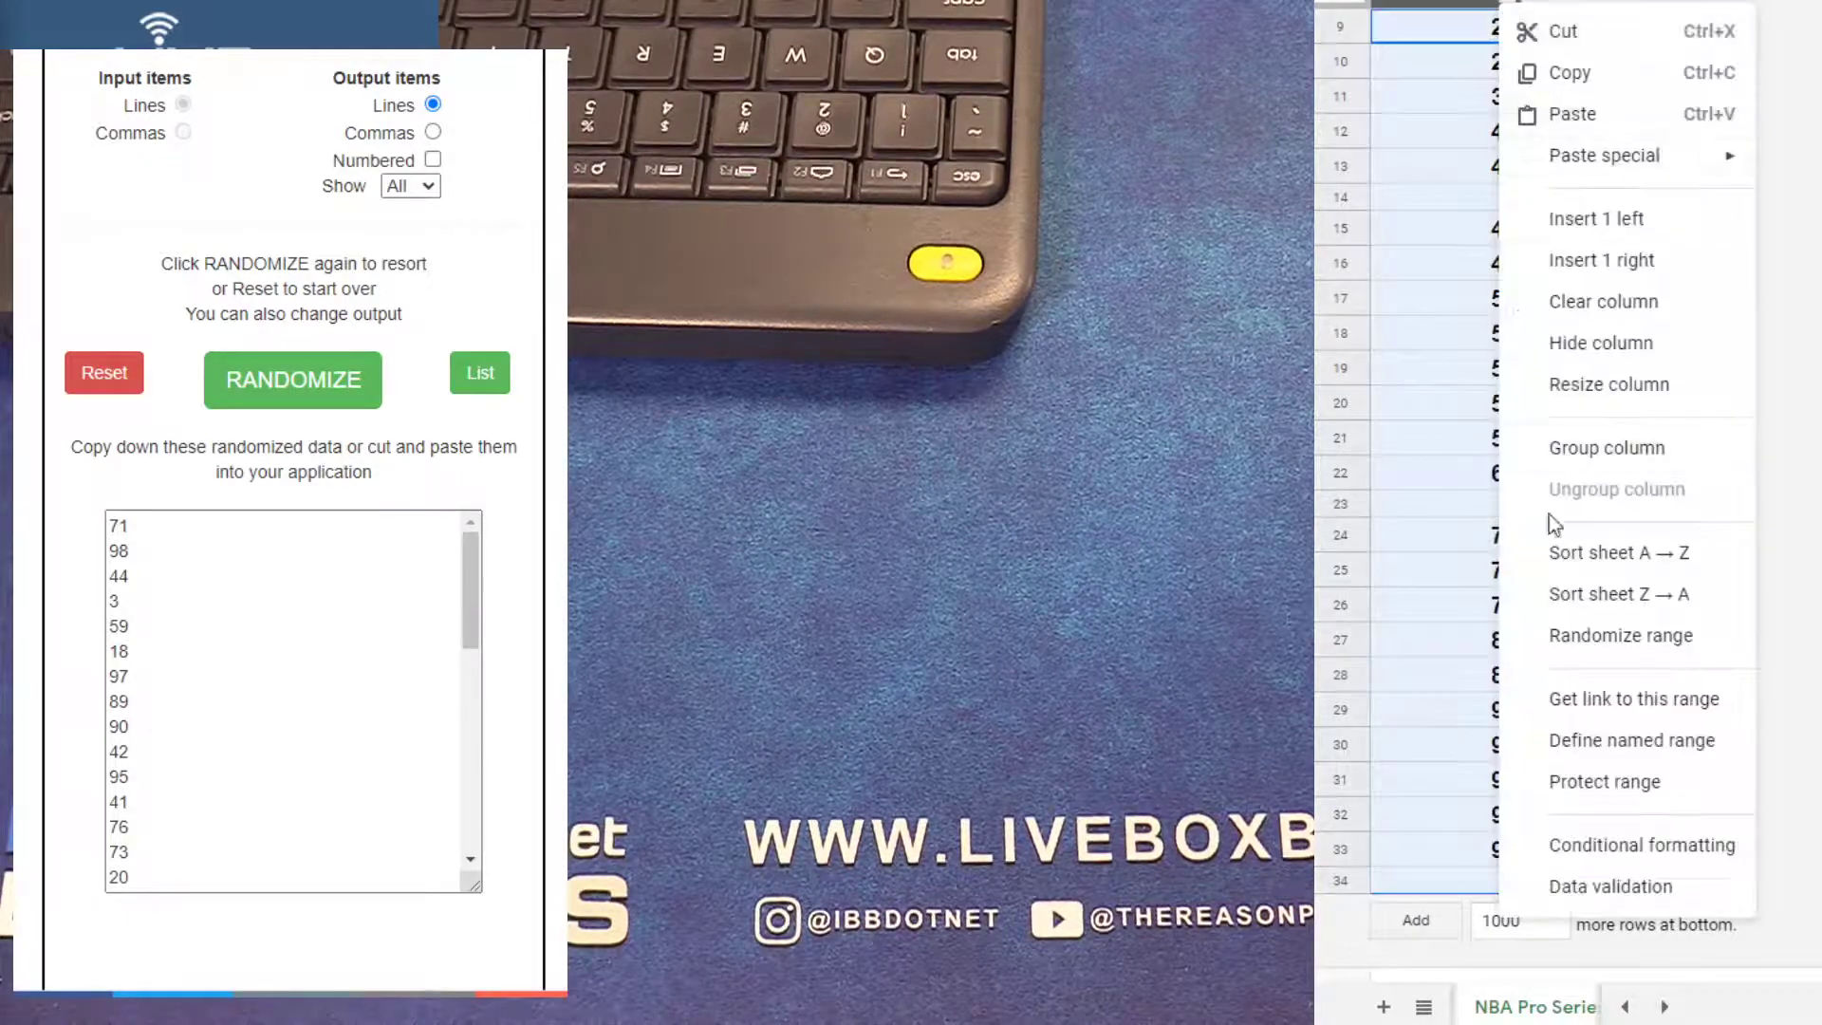
click(1571, 558)
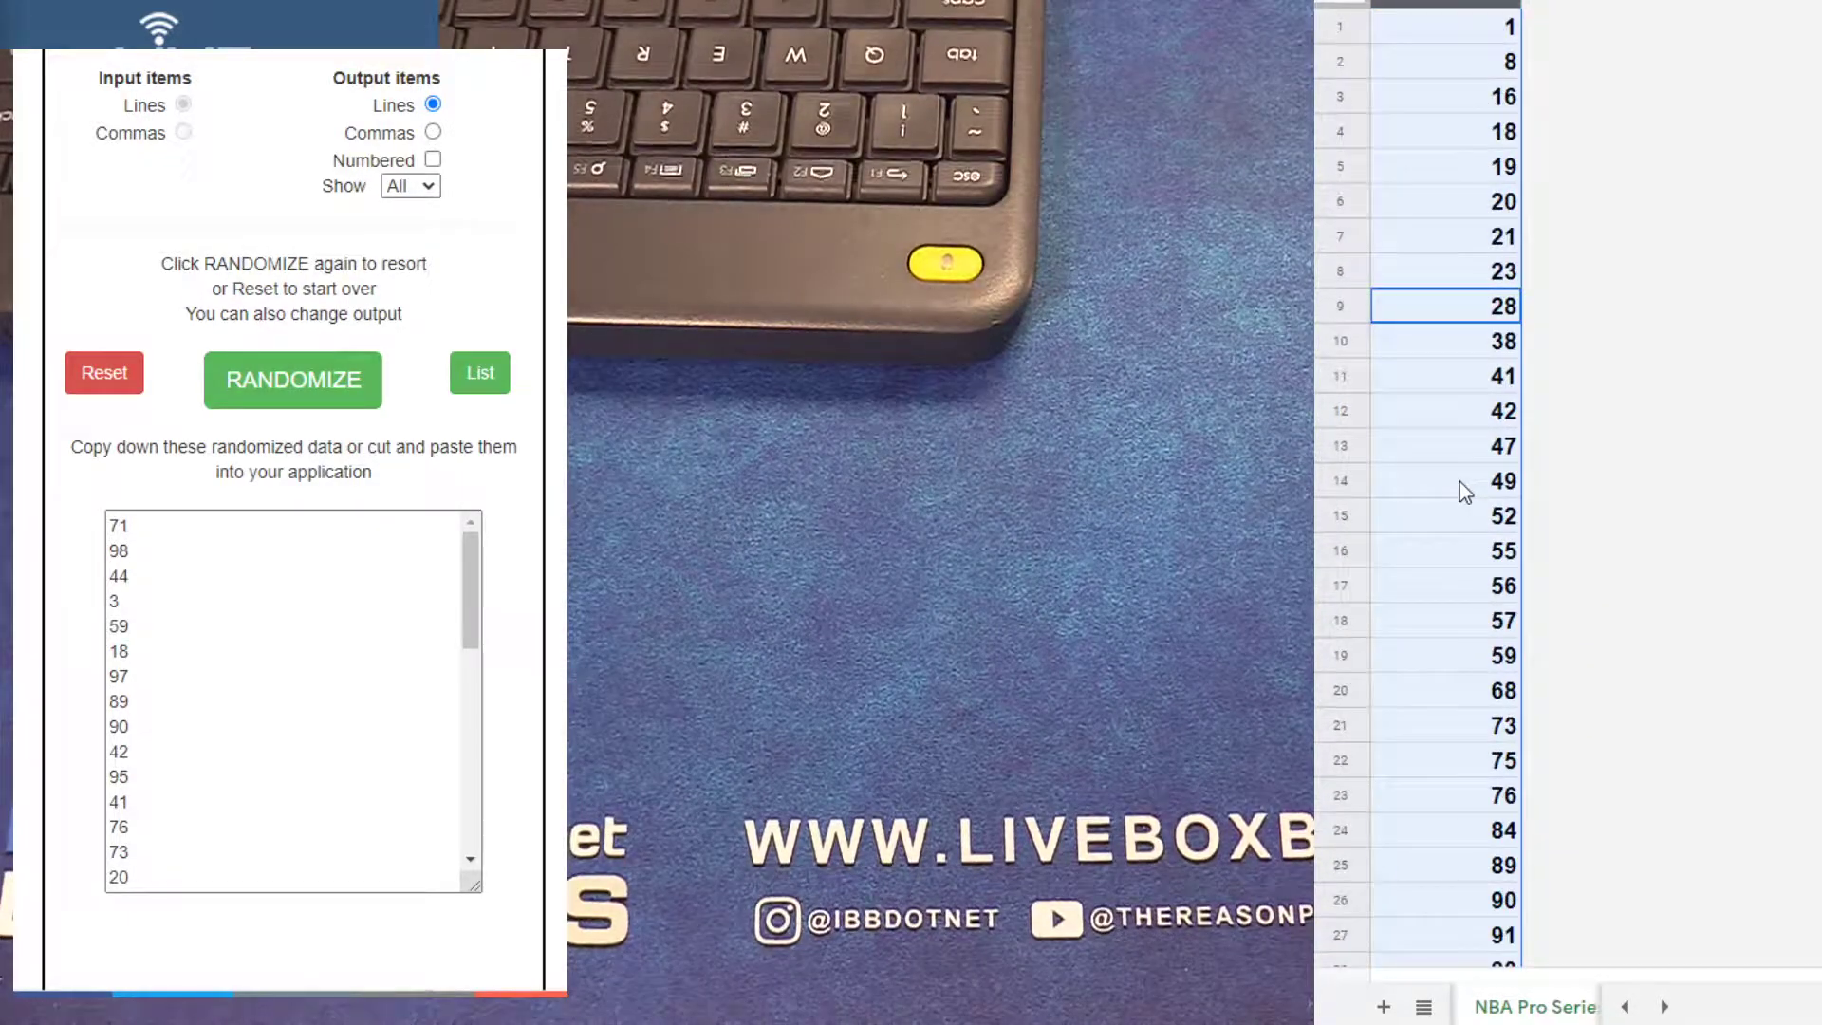
scroll(1440, 641, down, 1)
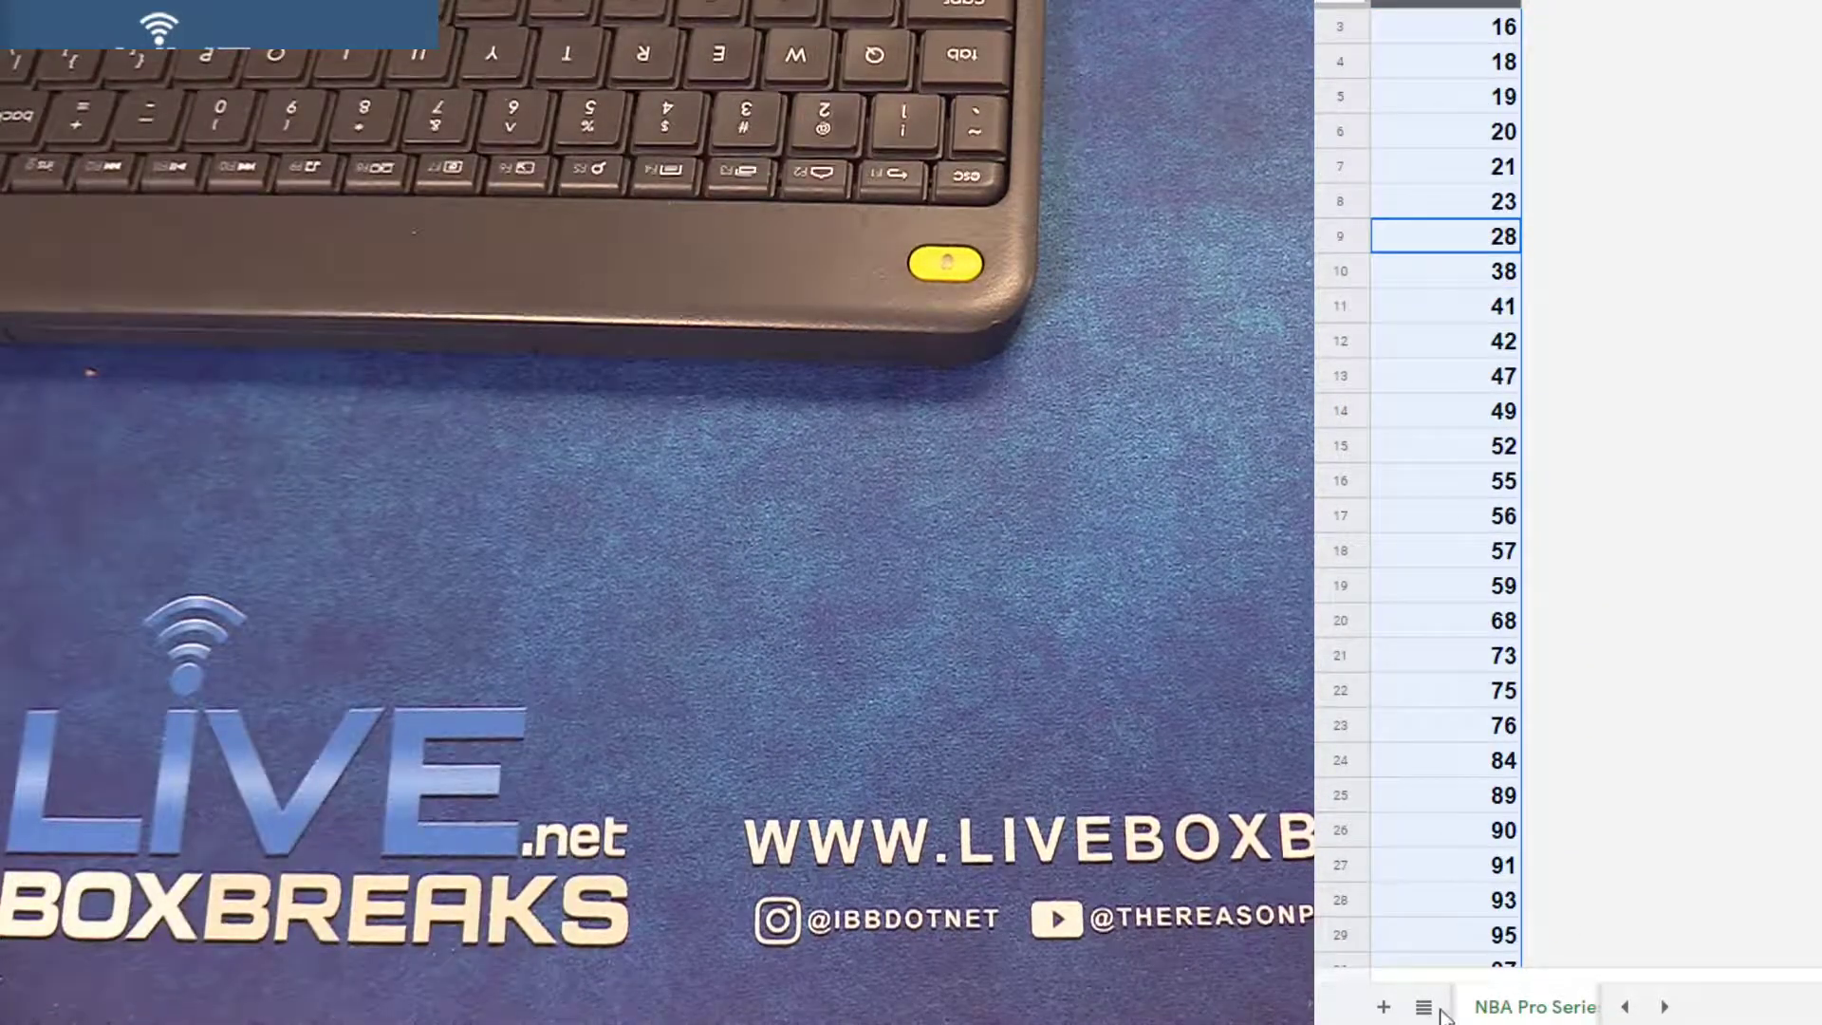
click(1424, 1008)
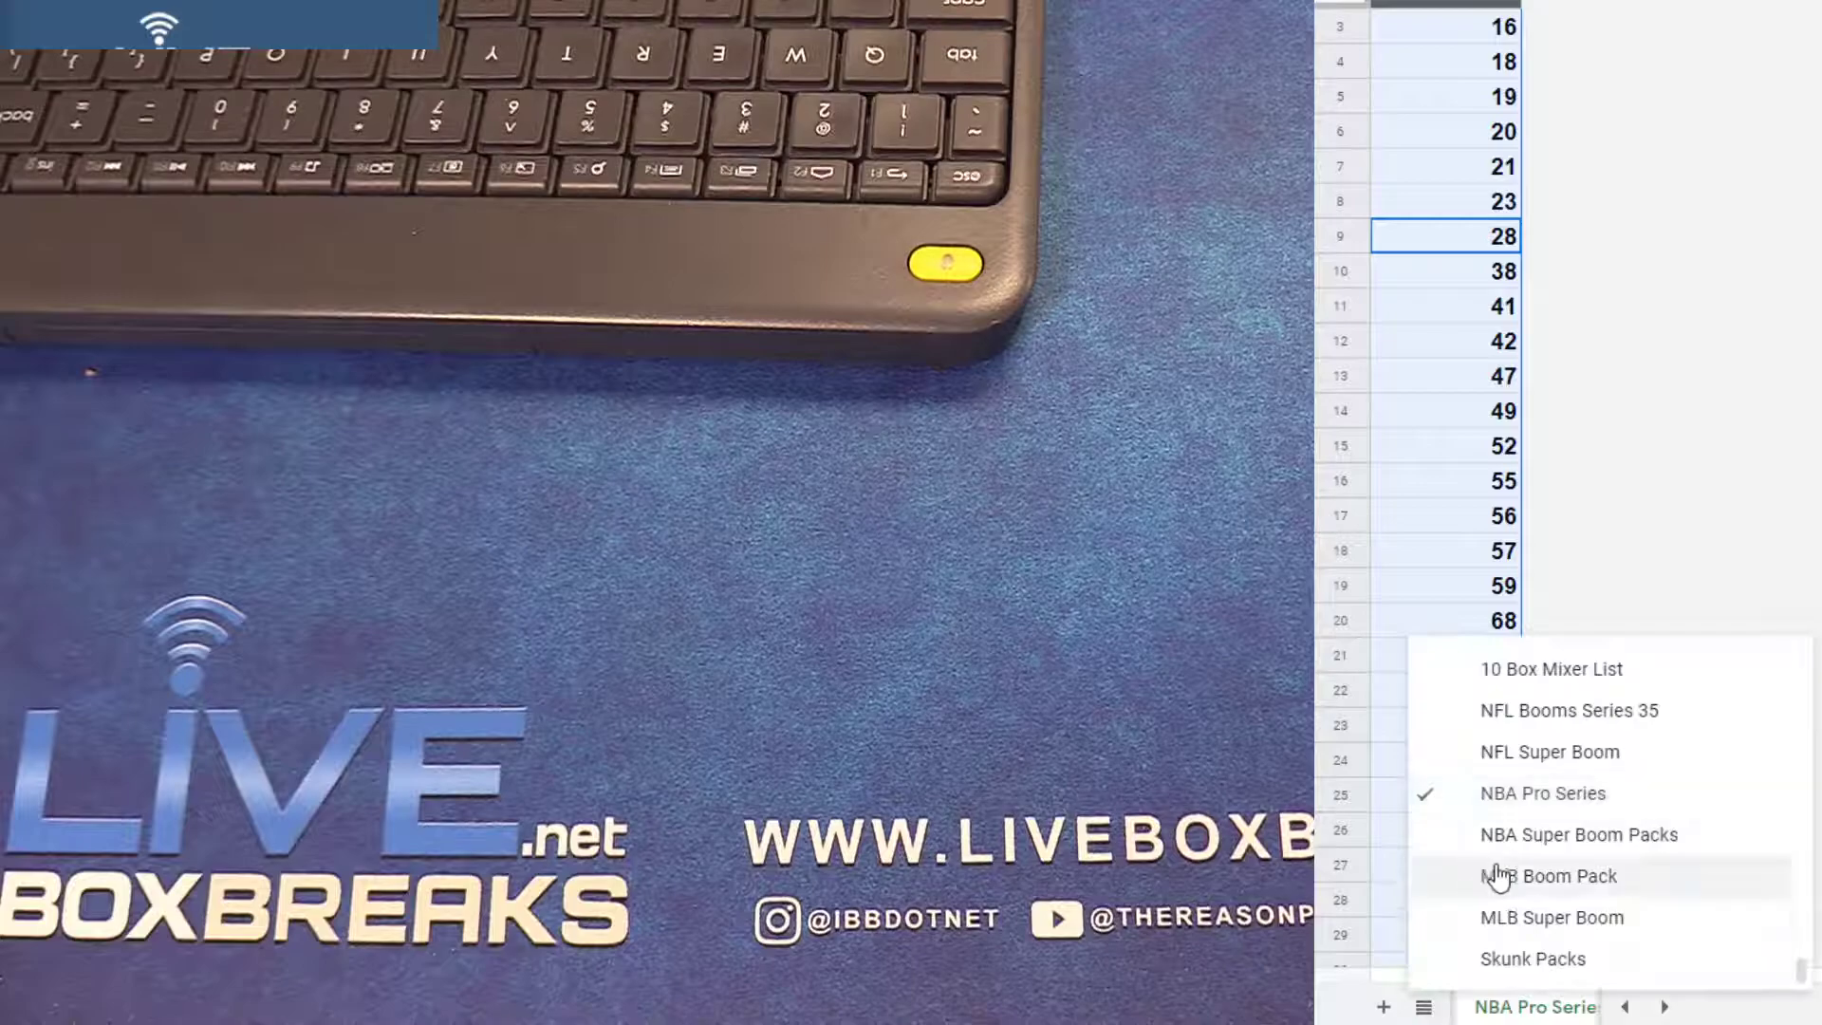
scroll(1548, 757, up, 1)
scroll(1549, 789, up, 1)
scroll(1549, 802, up, 2)
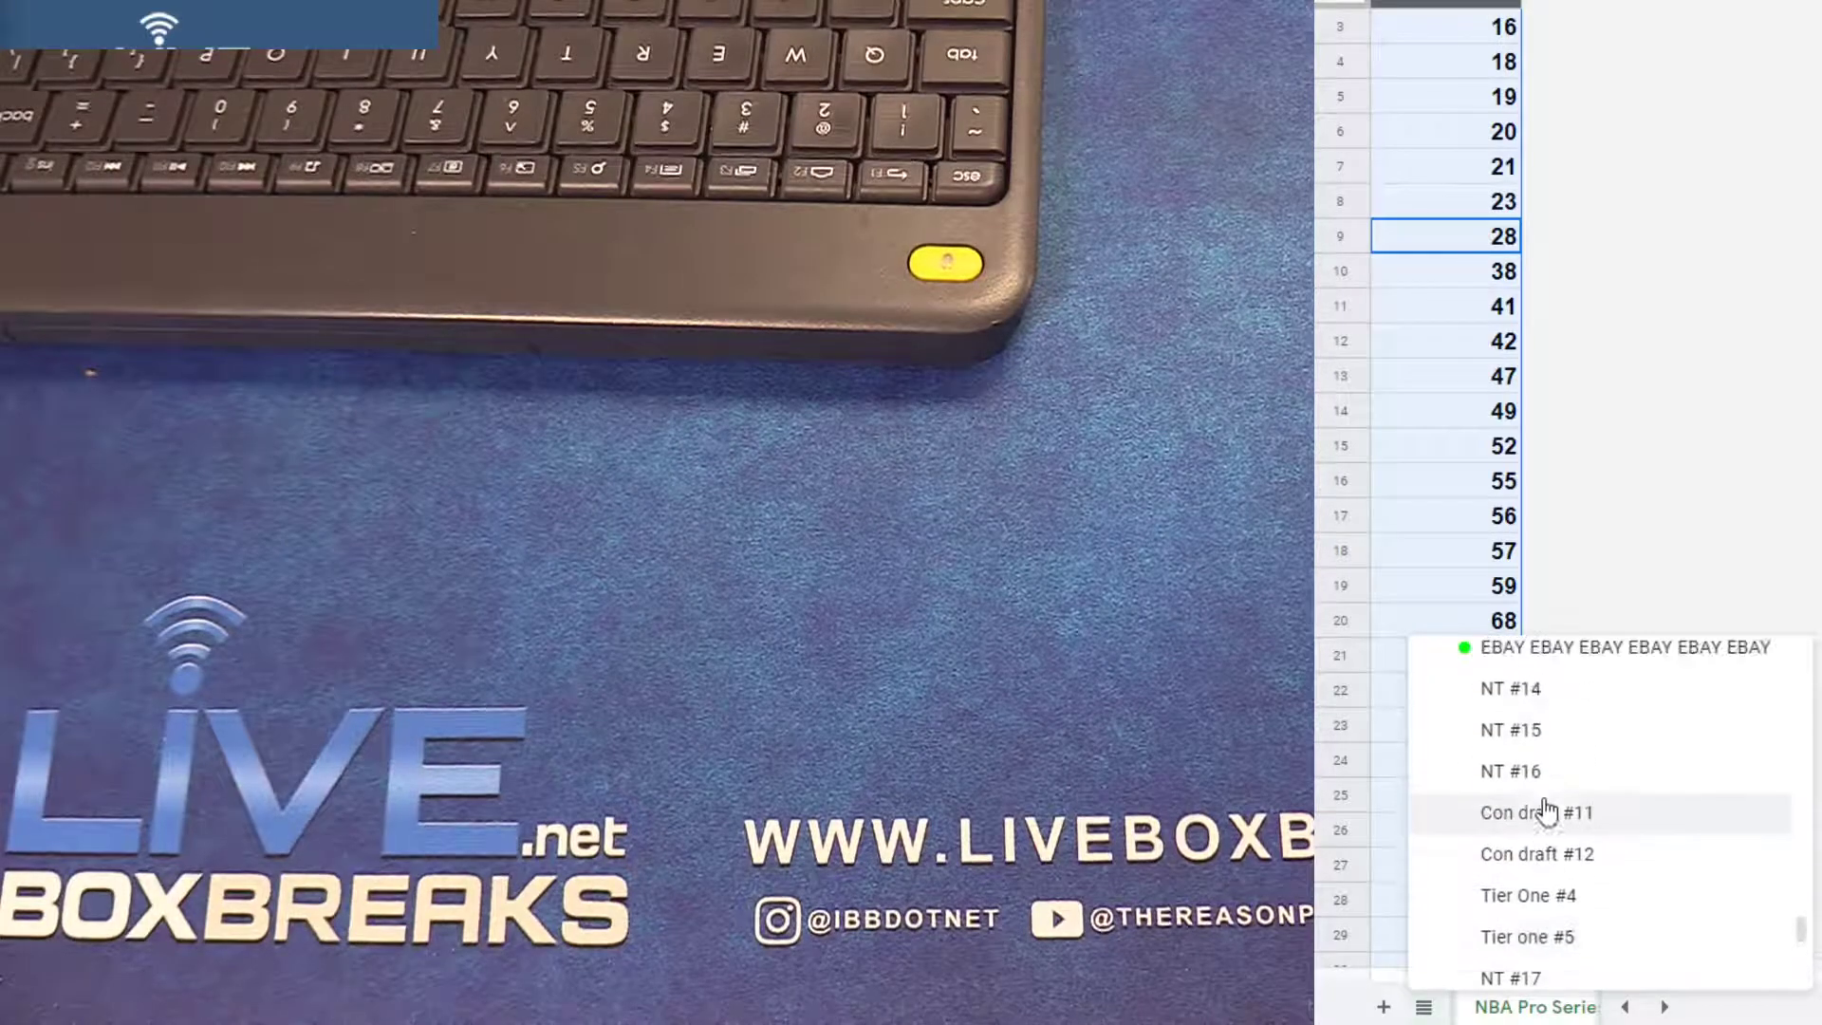
scroll(1546, 813, up, 1)
scroll(1547, 813, up, 2)
scroll(1546, 816, up, 2)
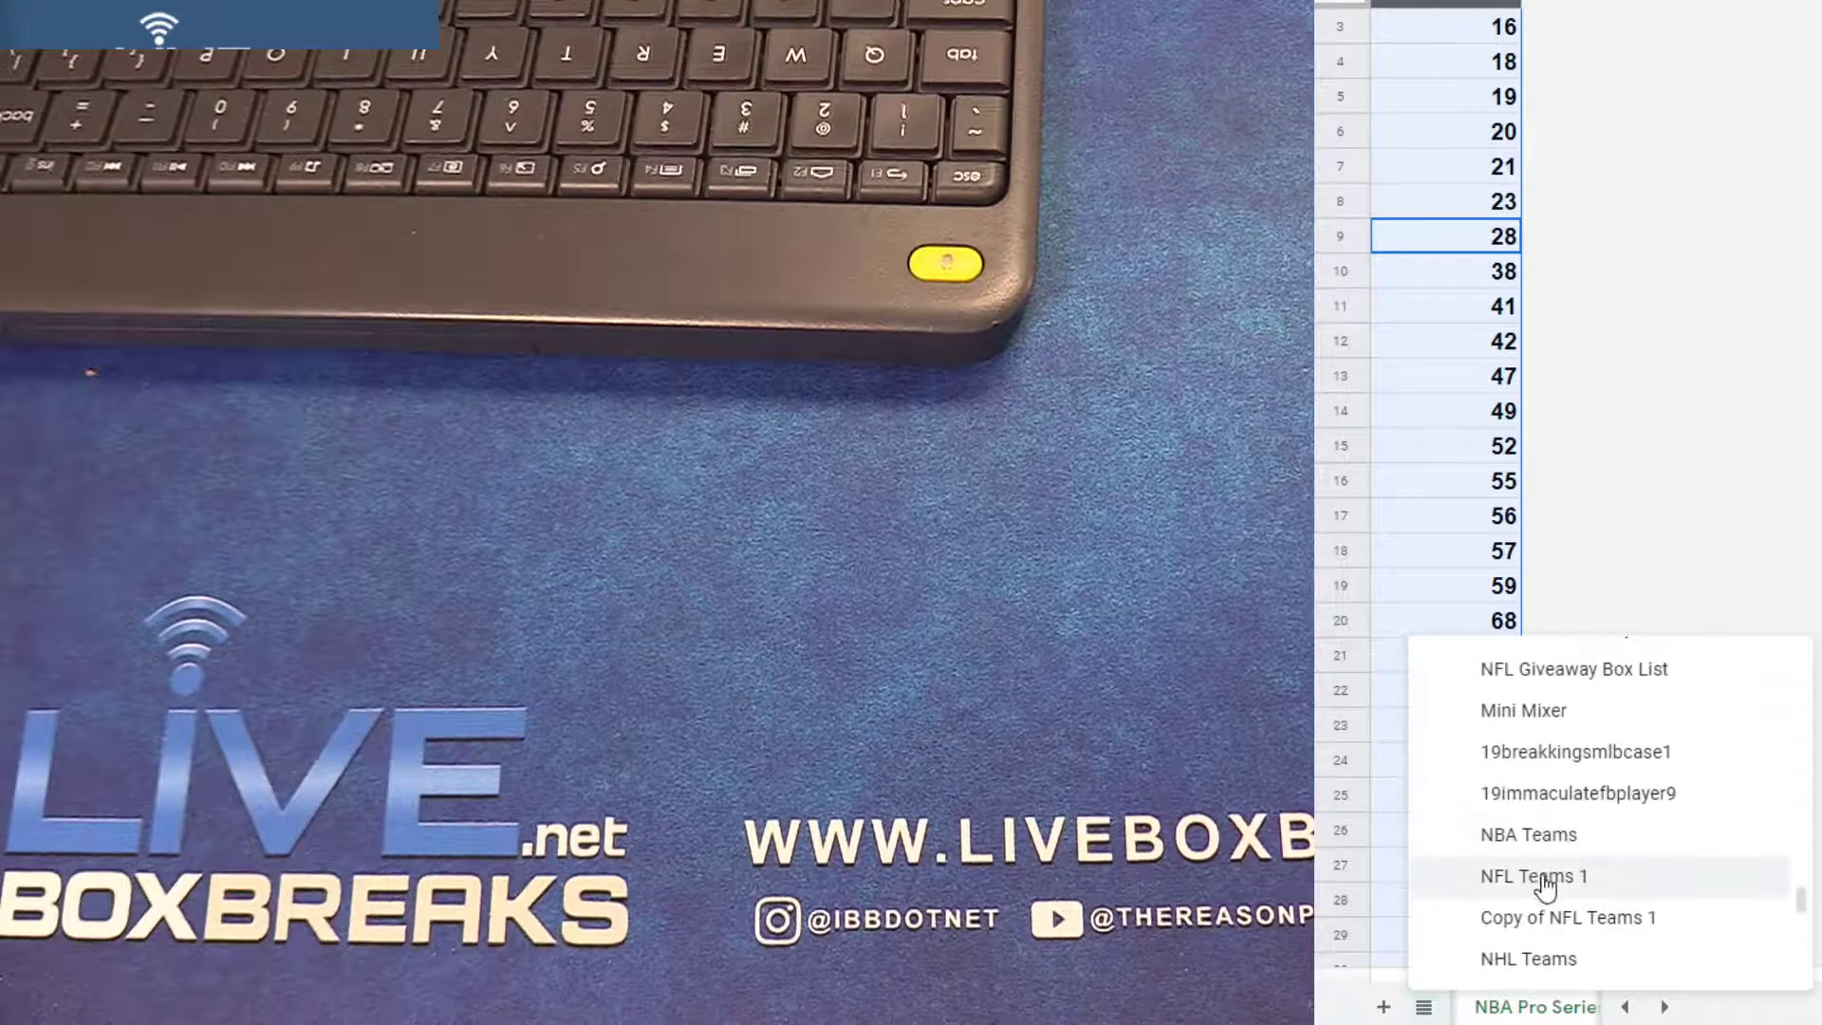
click(1544, 843)
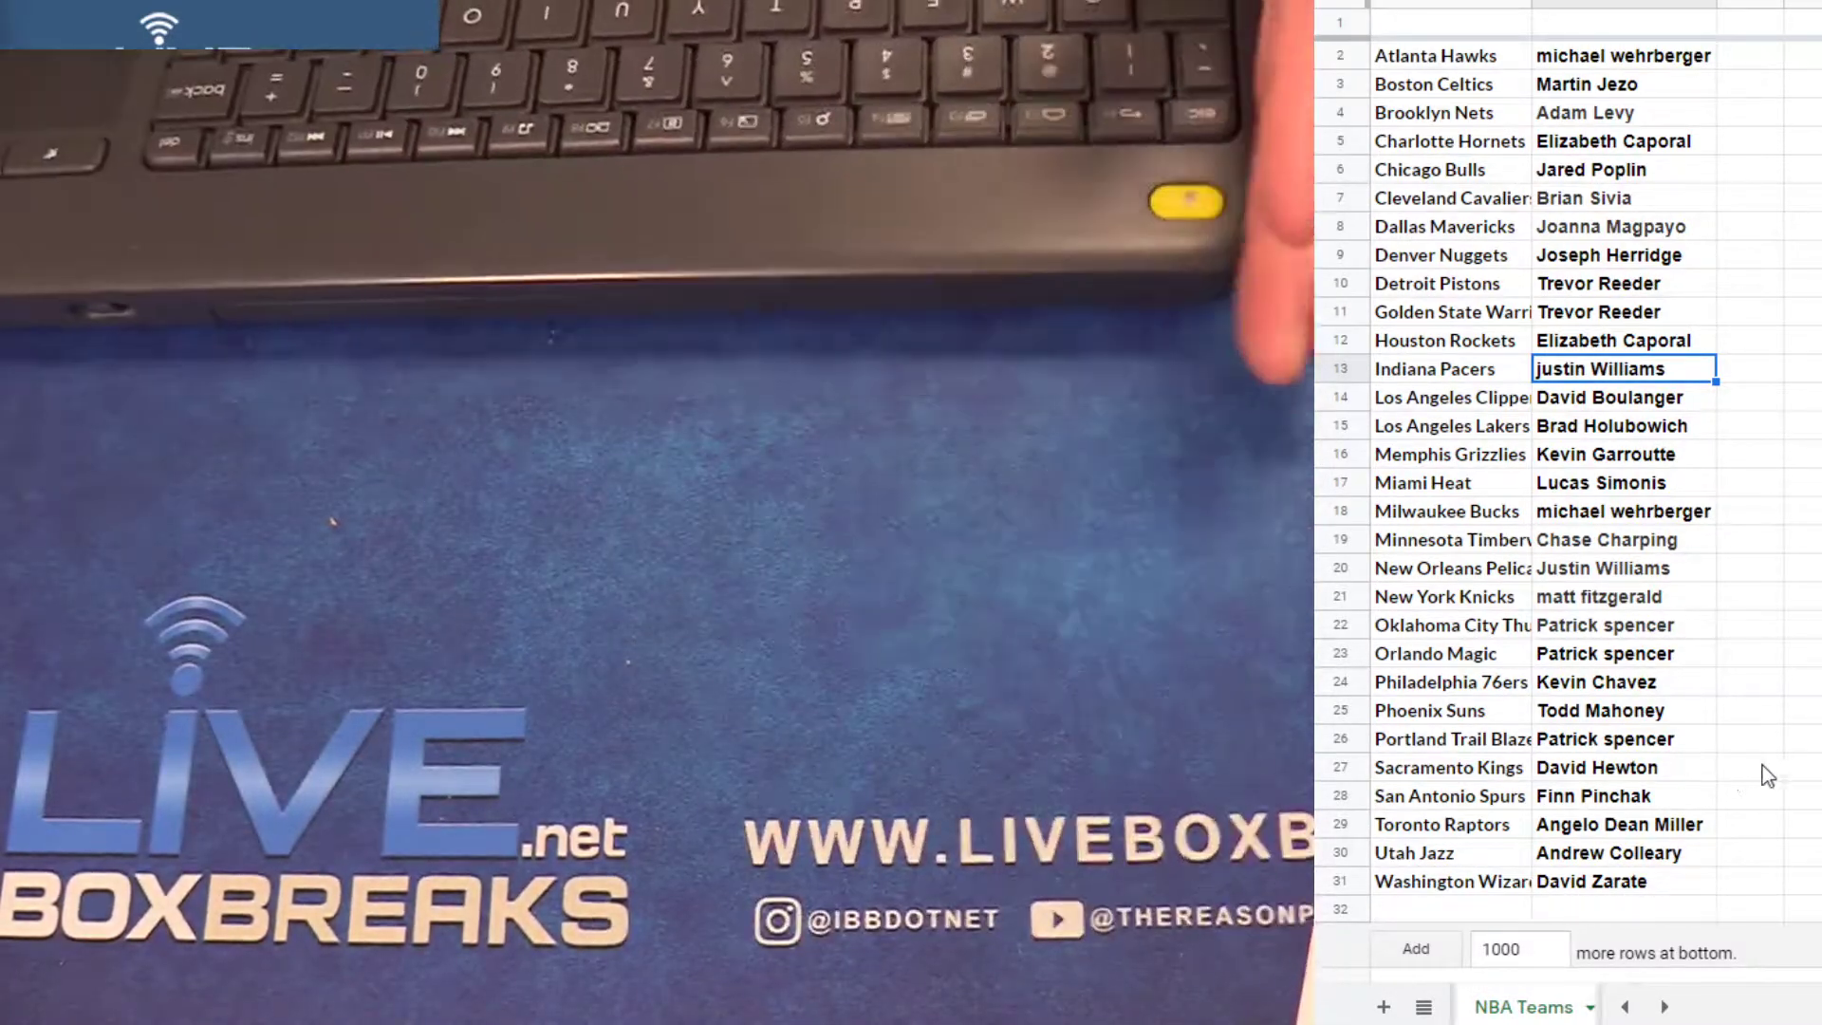
Open the All Sheets list showing NBA Pro Series, MLB Boom Pack and others
click(1423, 1006)
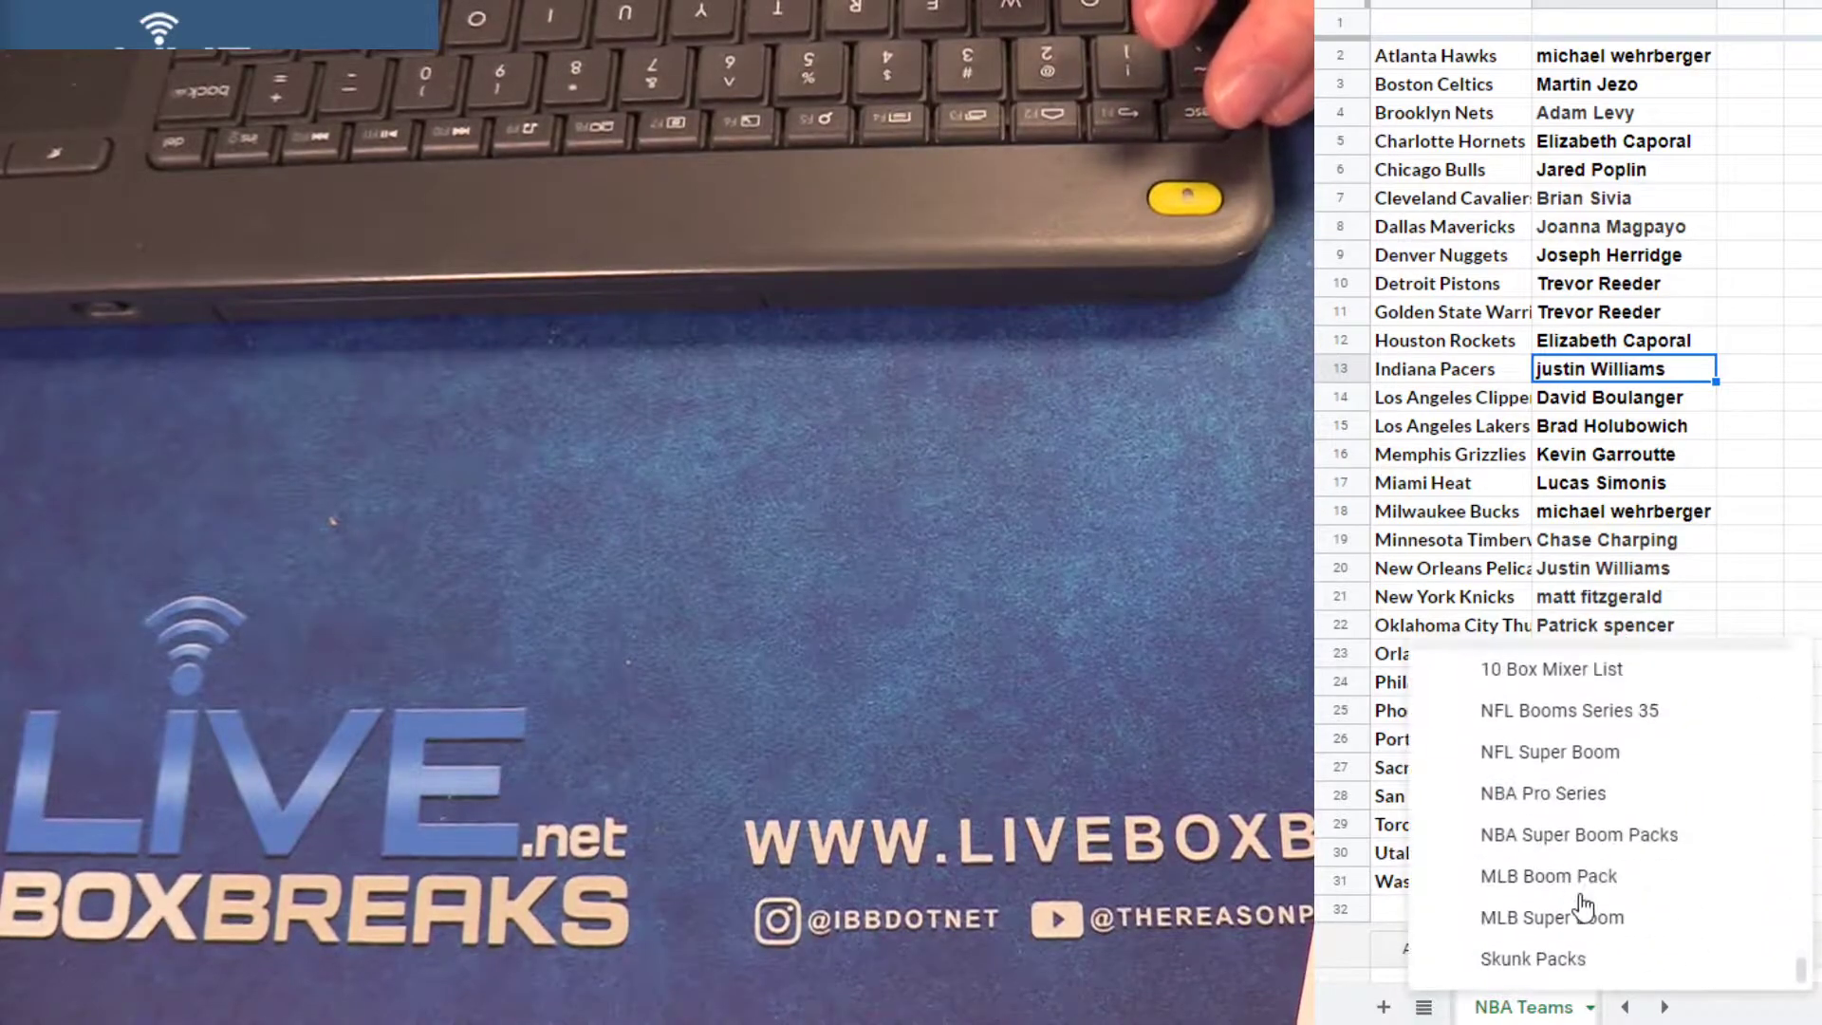
On Skunk Packs, paste column B's names at A31 and delete column B
click(1561, 964)
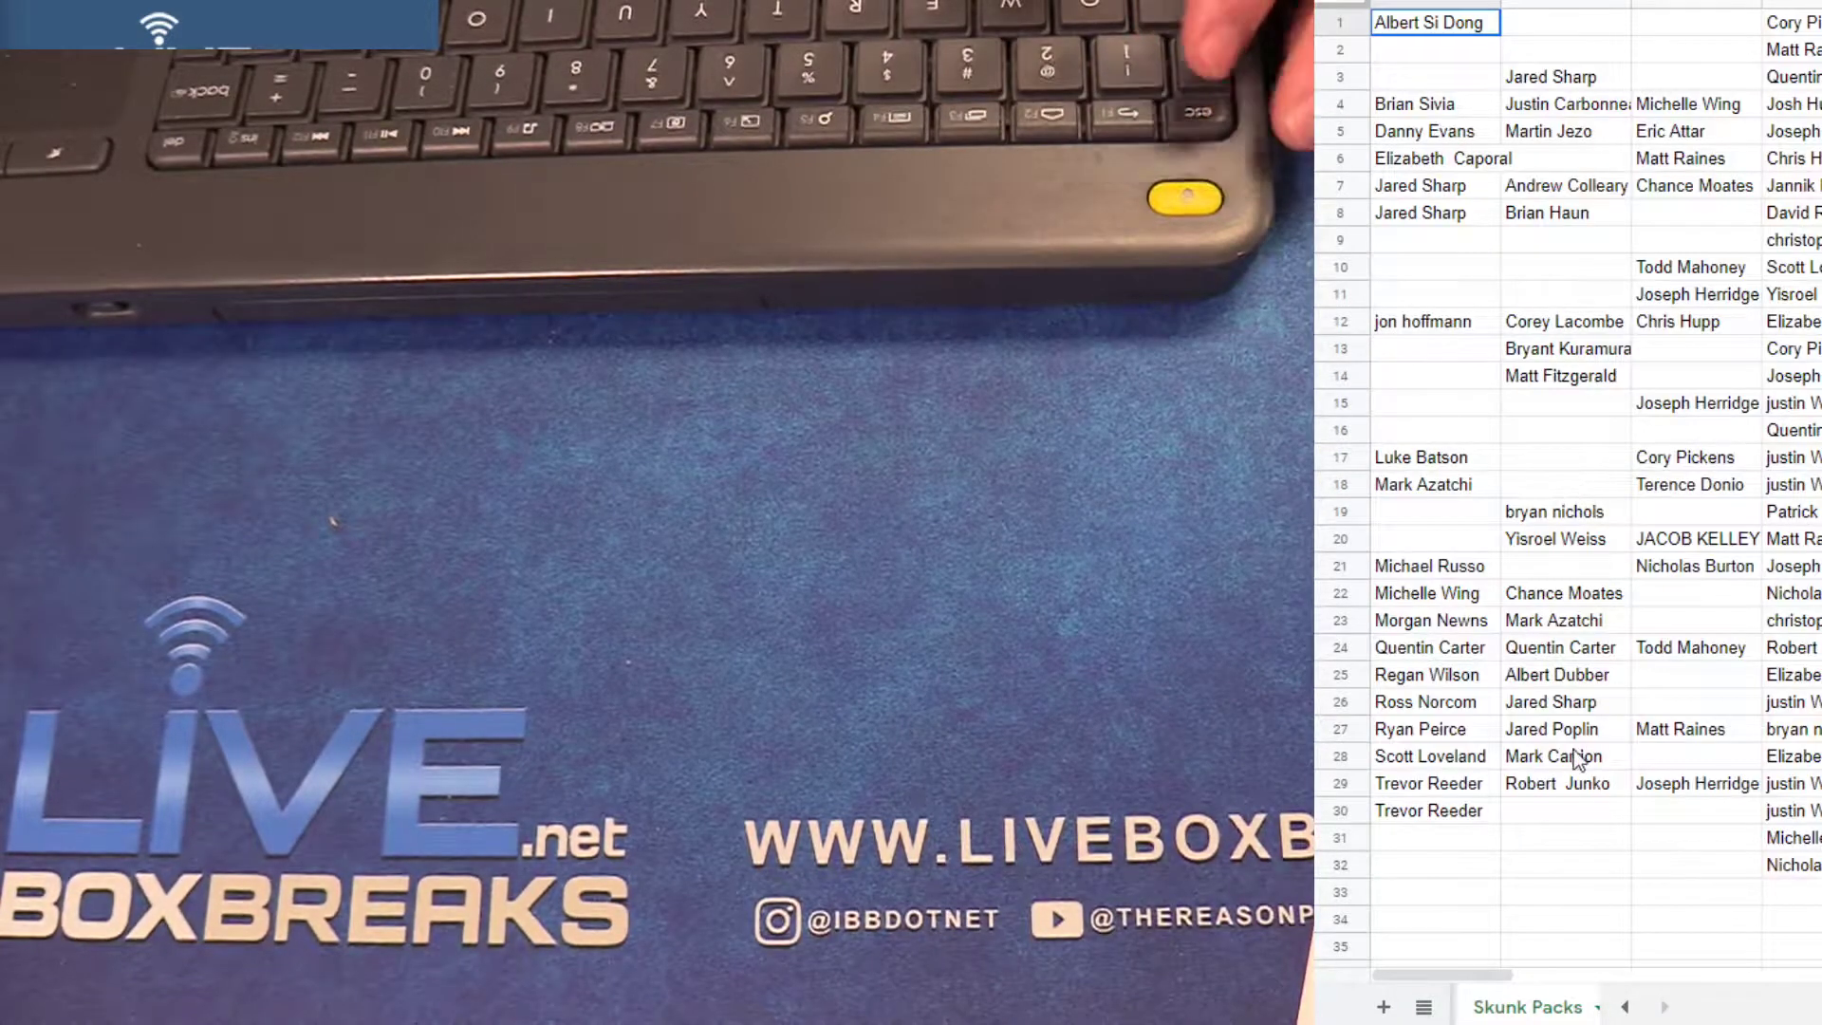
drag(1564, 783, 1580, 87)
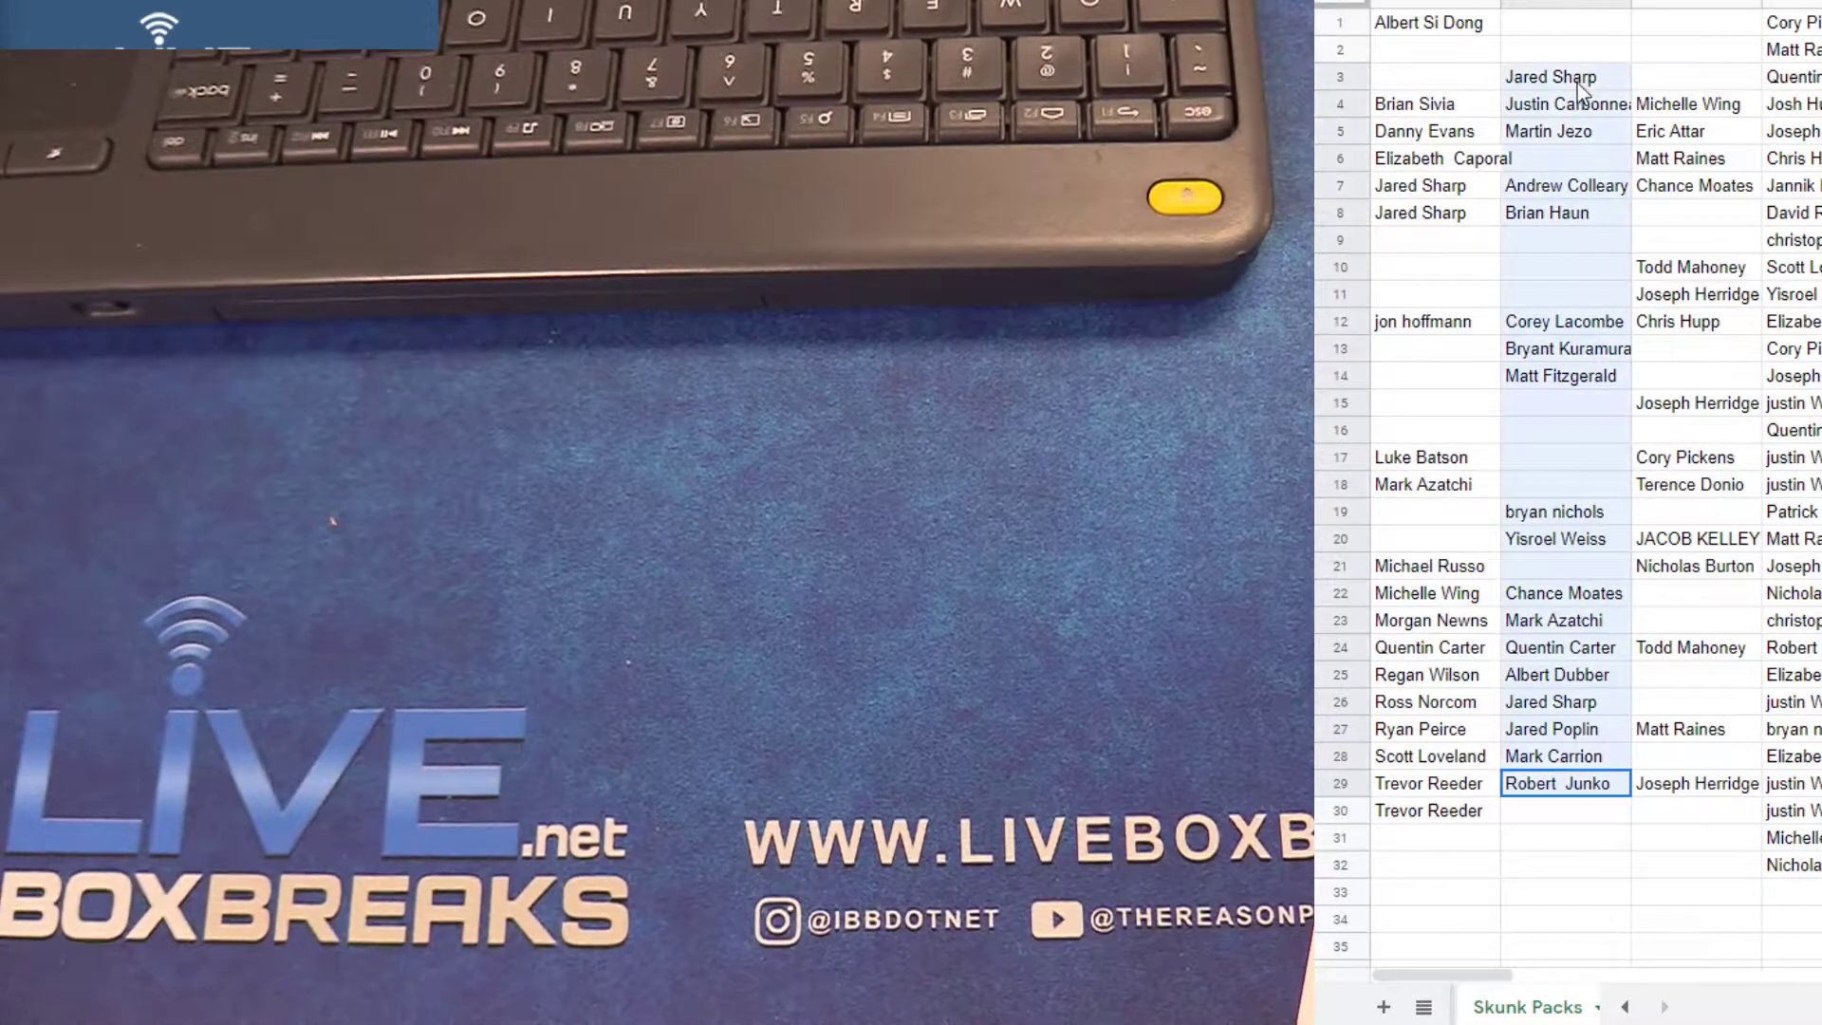
click(1438, 846)
key(ctrl+v)
right_click(1565, 5)
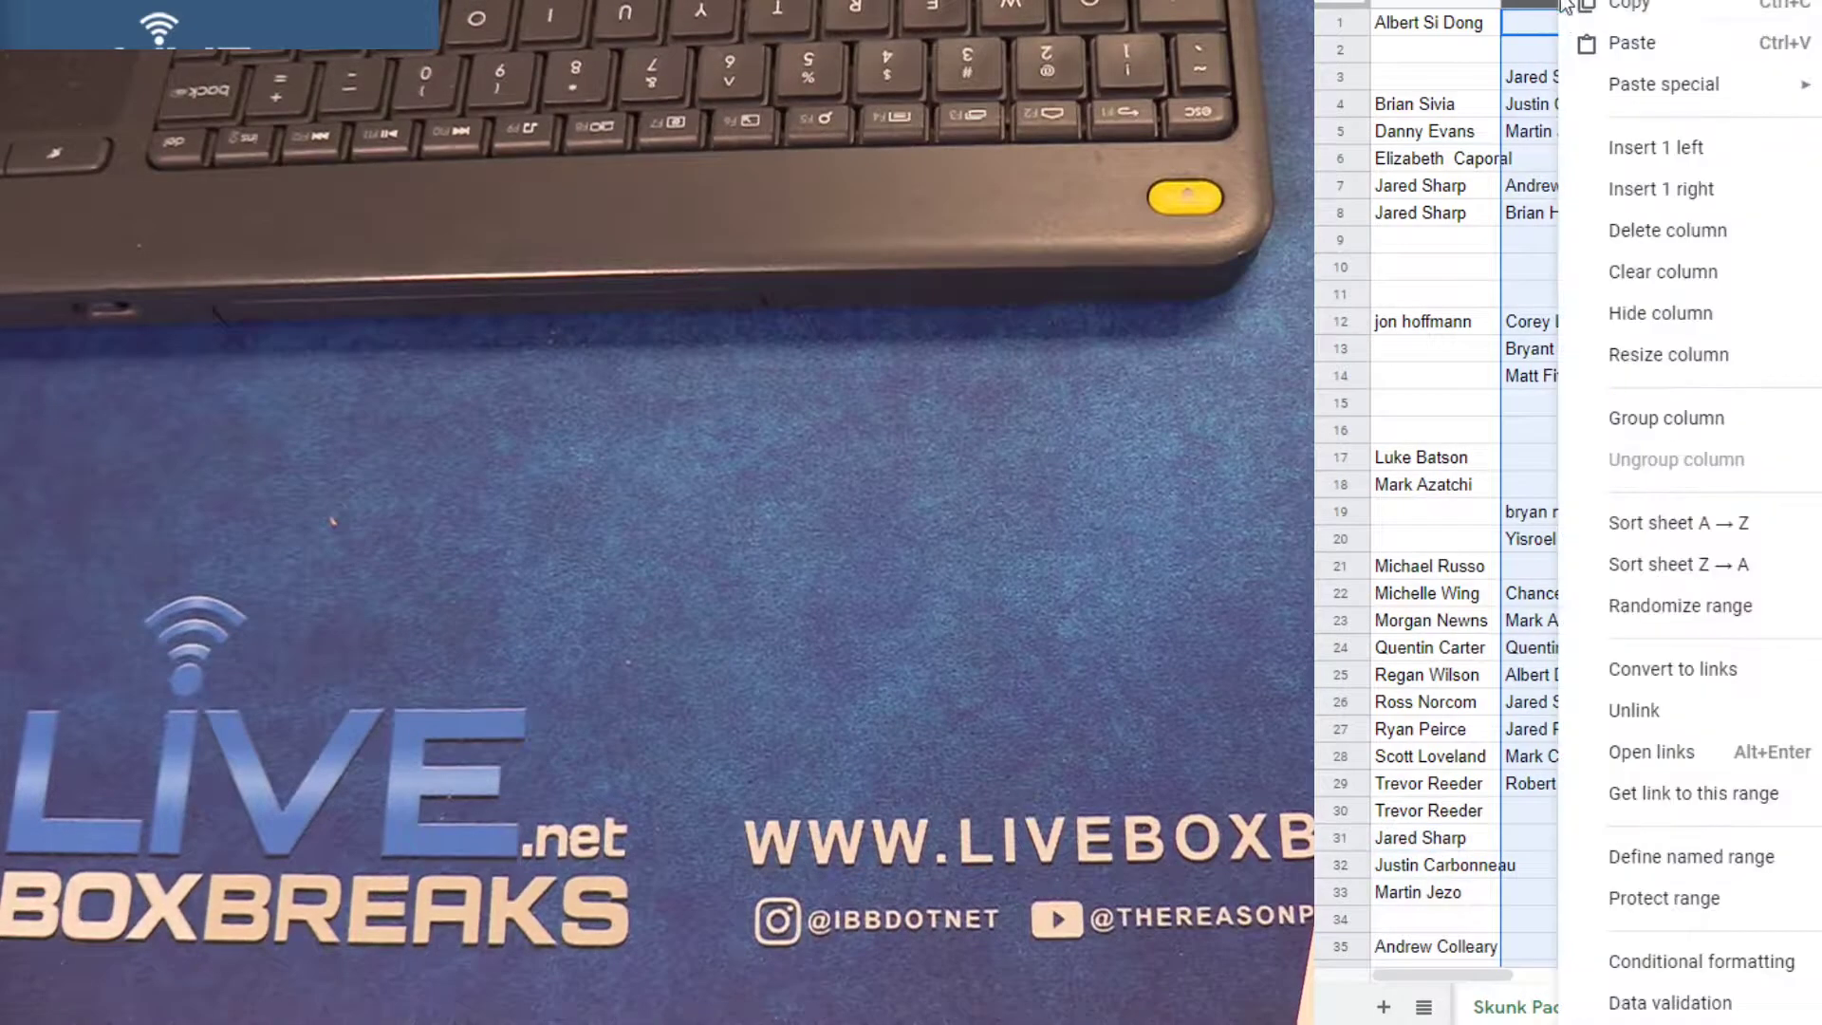
click(1637, 237)
Append the next column's names to column A and delete two emptied B columns
click(1555, 787)
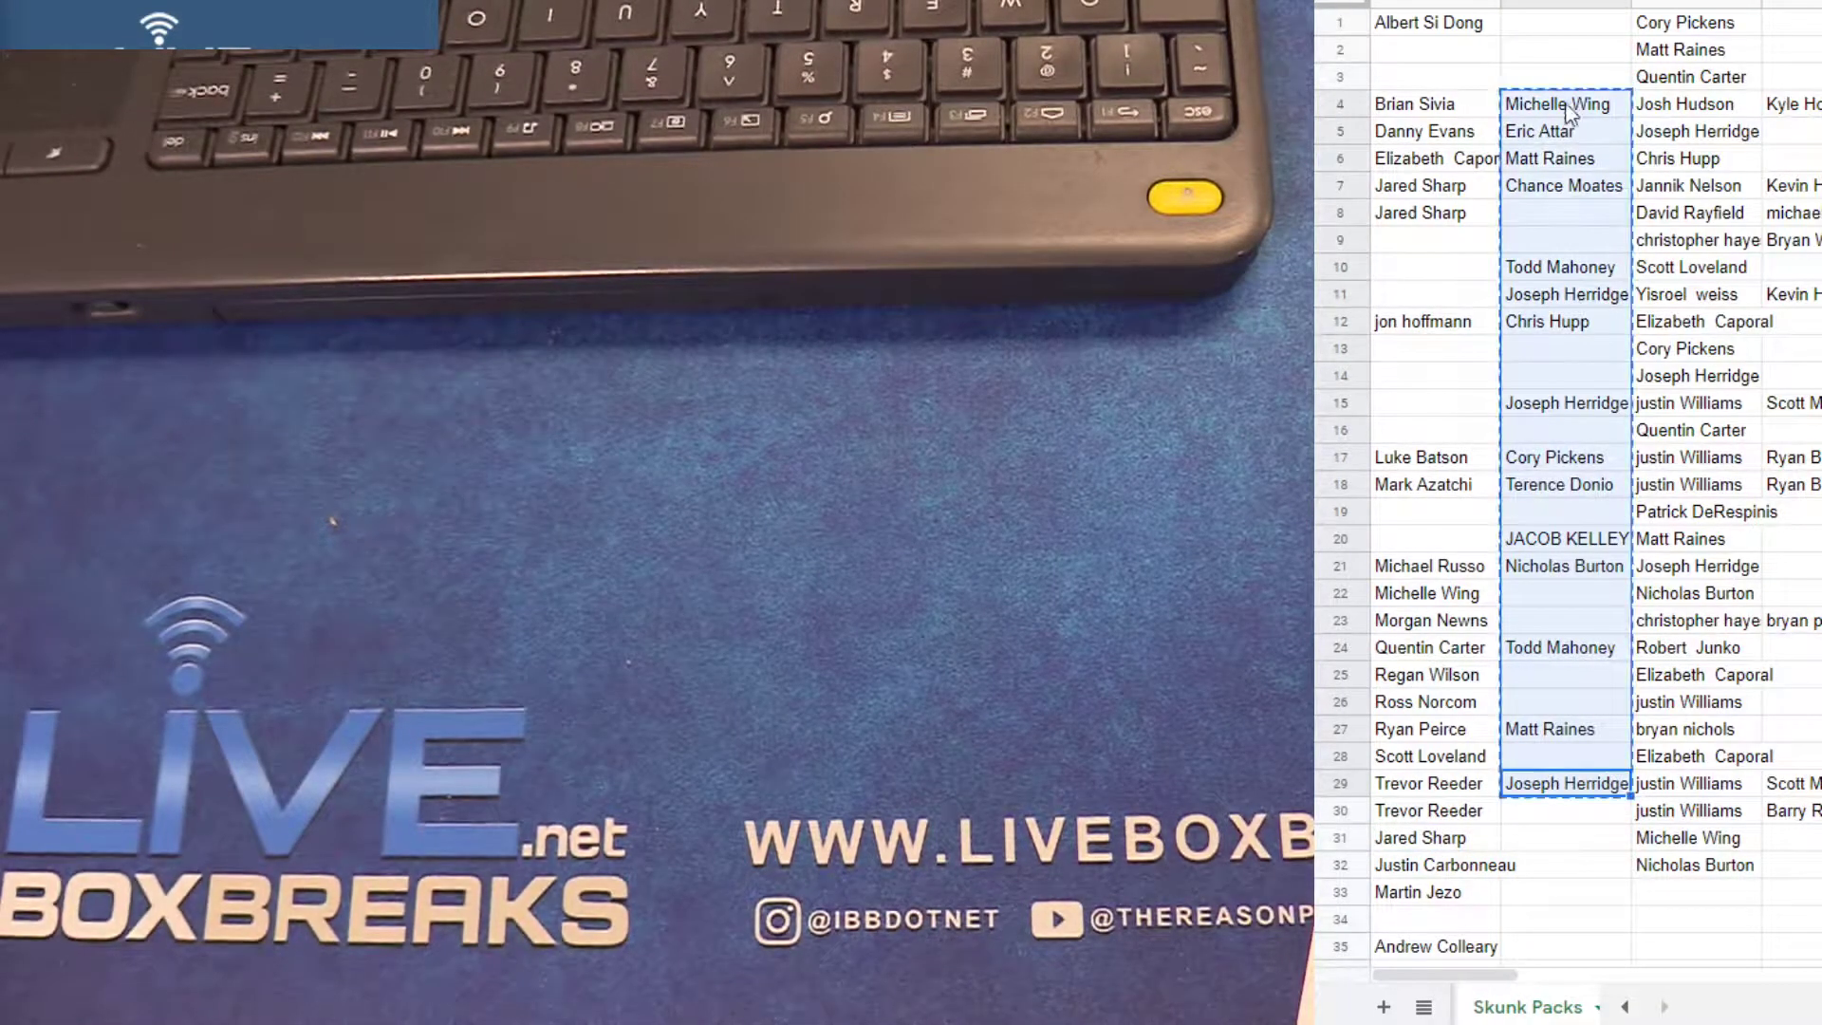
scroll(1357, 679, down, 7)
scroll(1403, 697, down, 7)
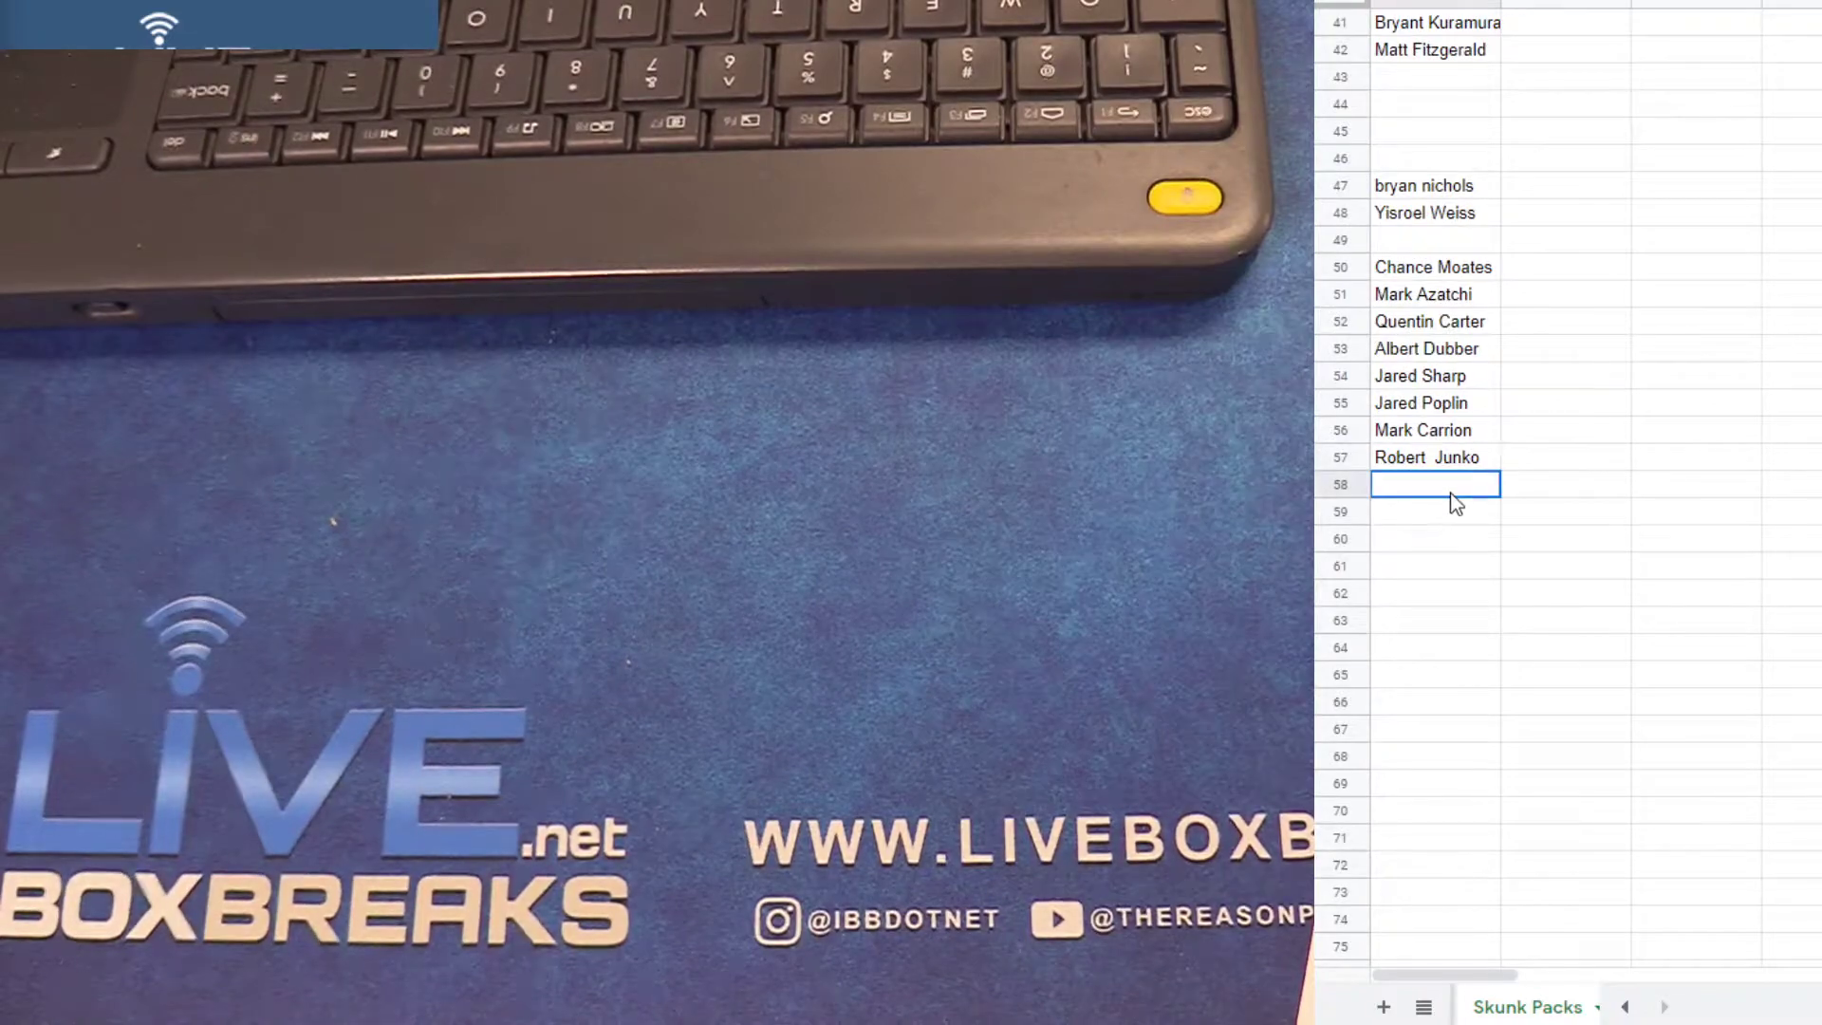
key(ctrl+v)
click(1565, 3)
right_click(1566, 3)
click(1623, 229)
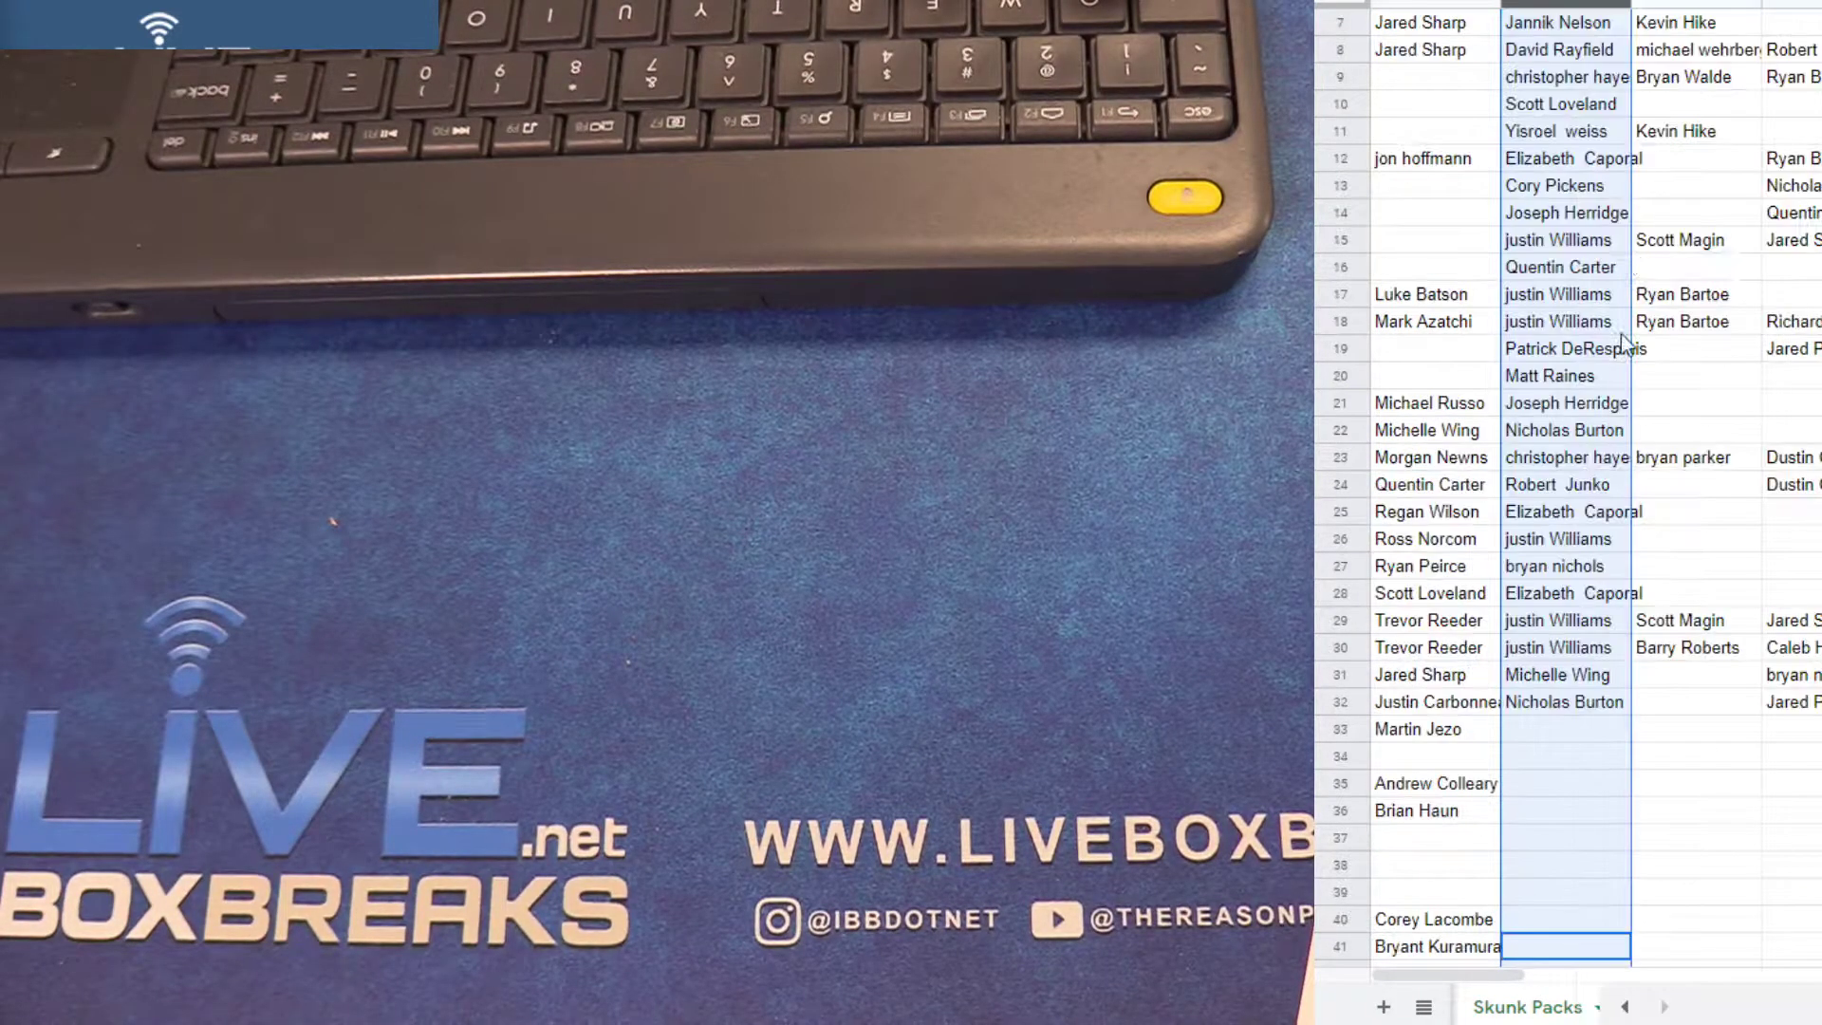
scroll(1616, 427, up, 2)
click(1577, 863)
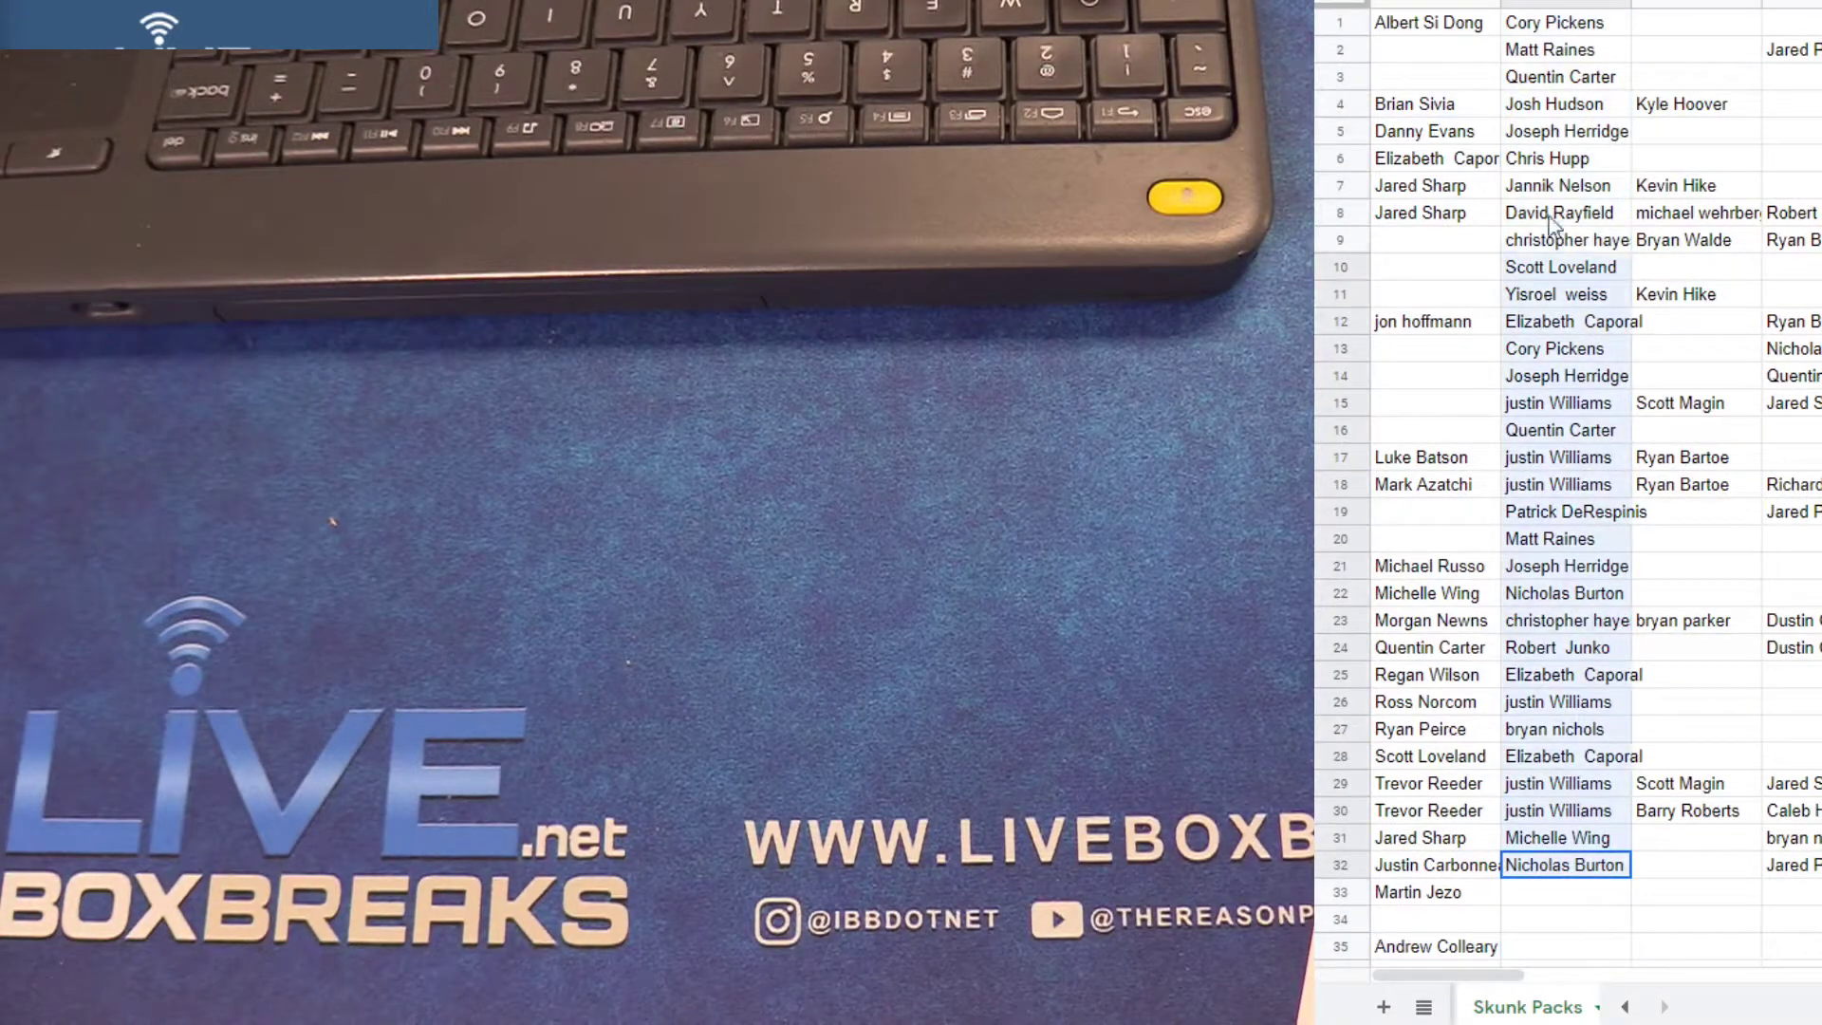
right_click(1562, 6)
click(1634, 235)
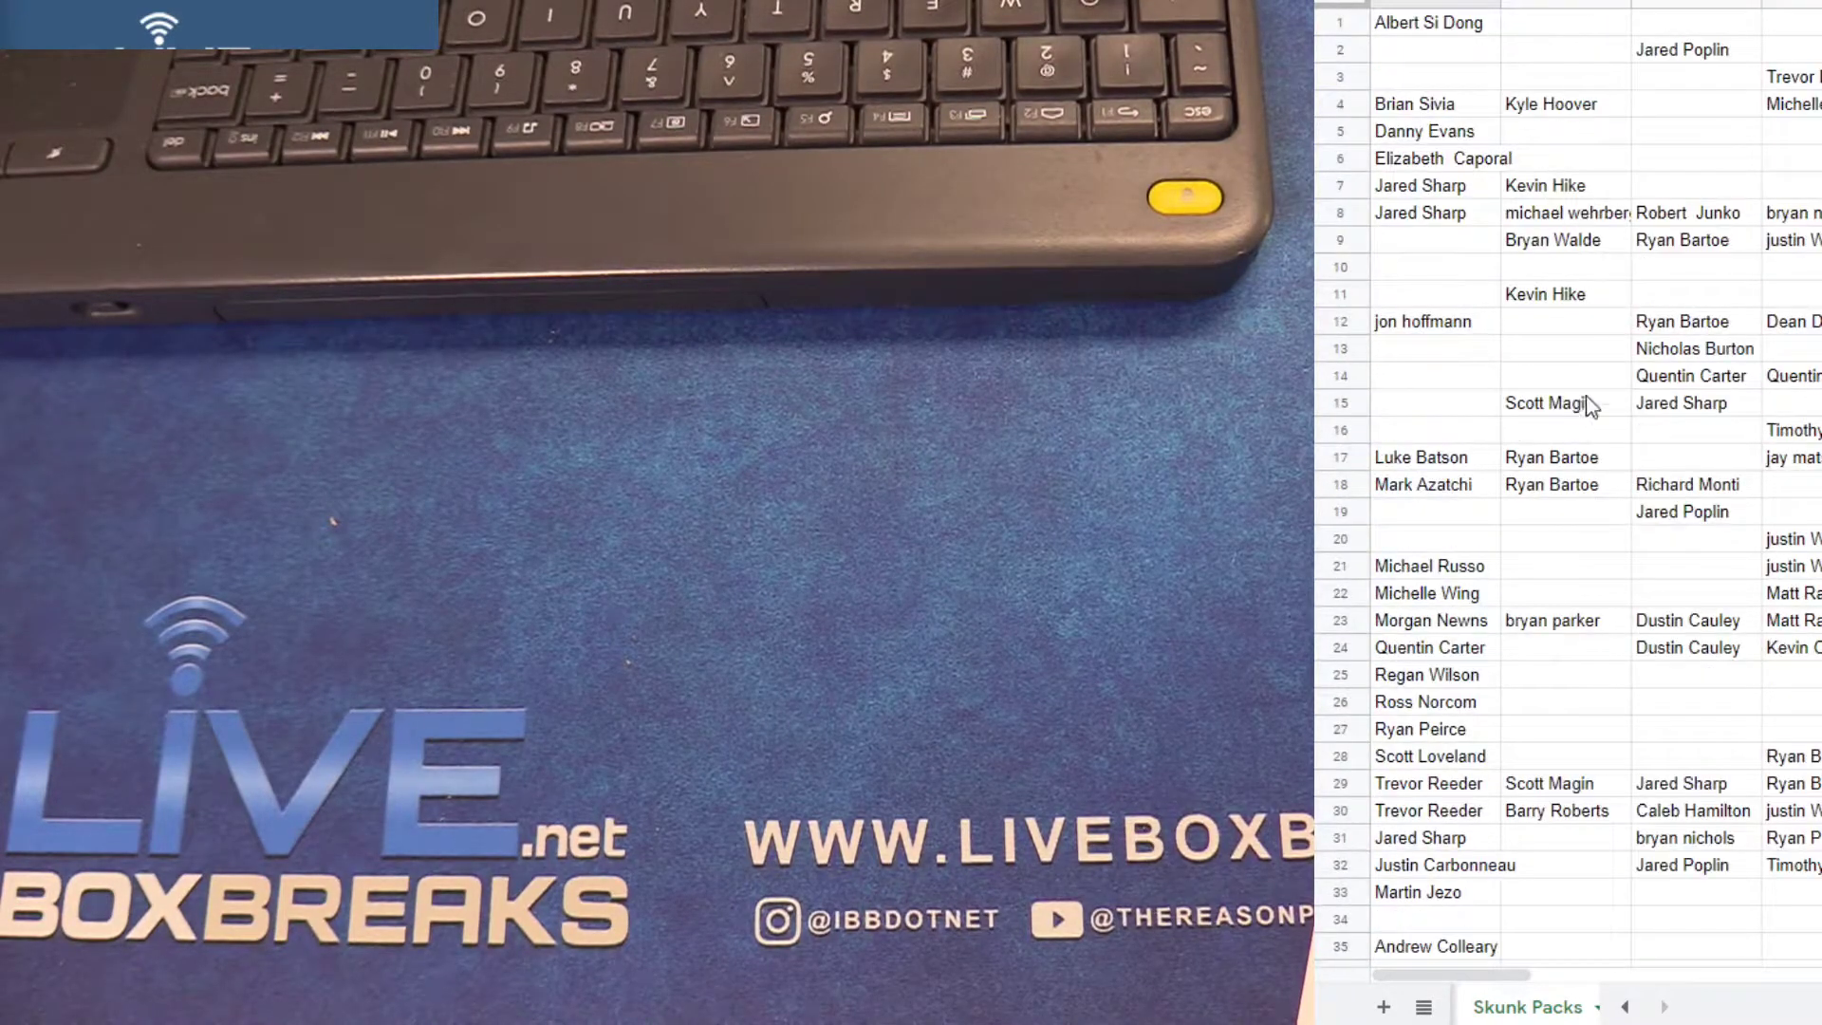
Move another column of names to the end of column A and delete column B
drag(1594, 822, 1575, 81)
scroll(1417, 650, down, 10)
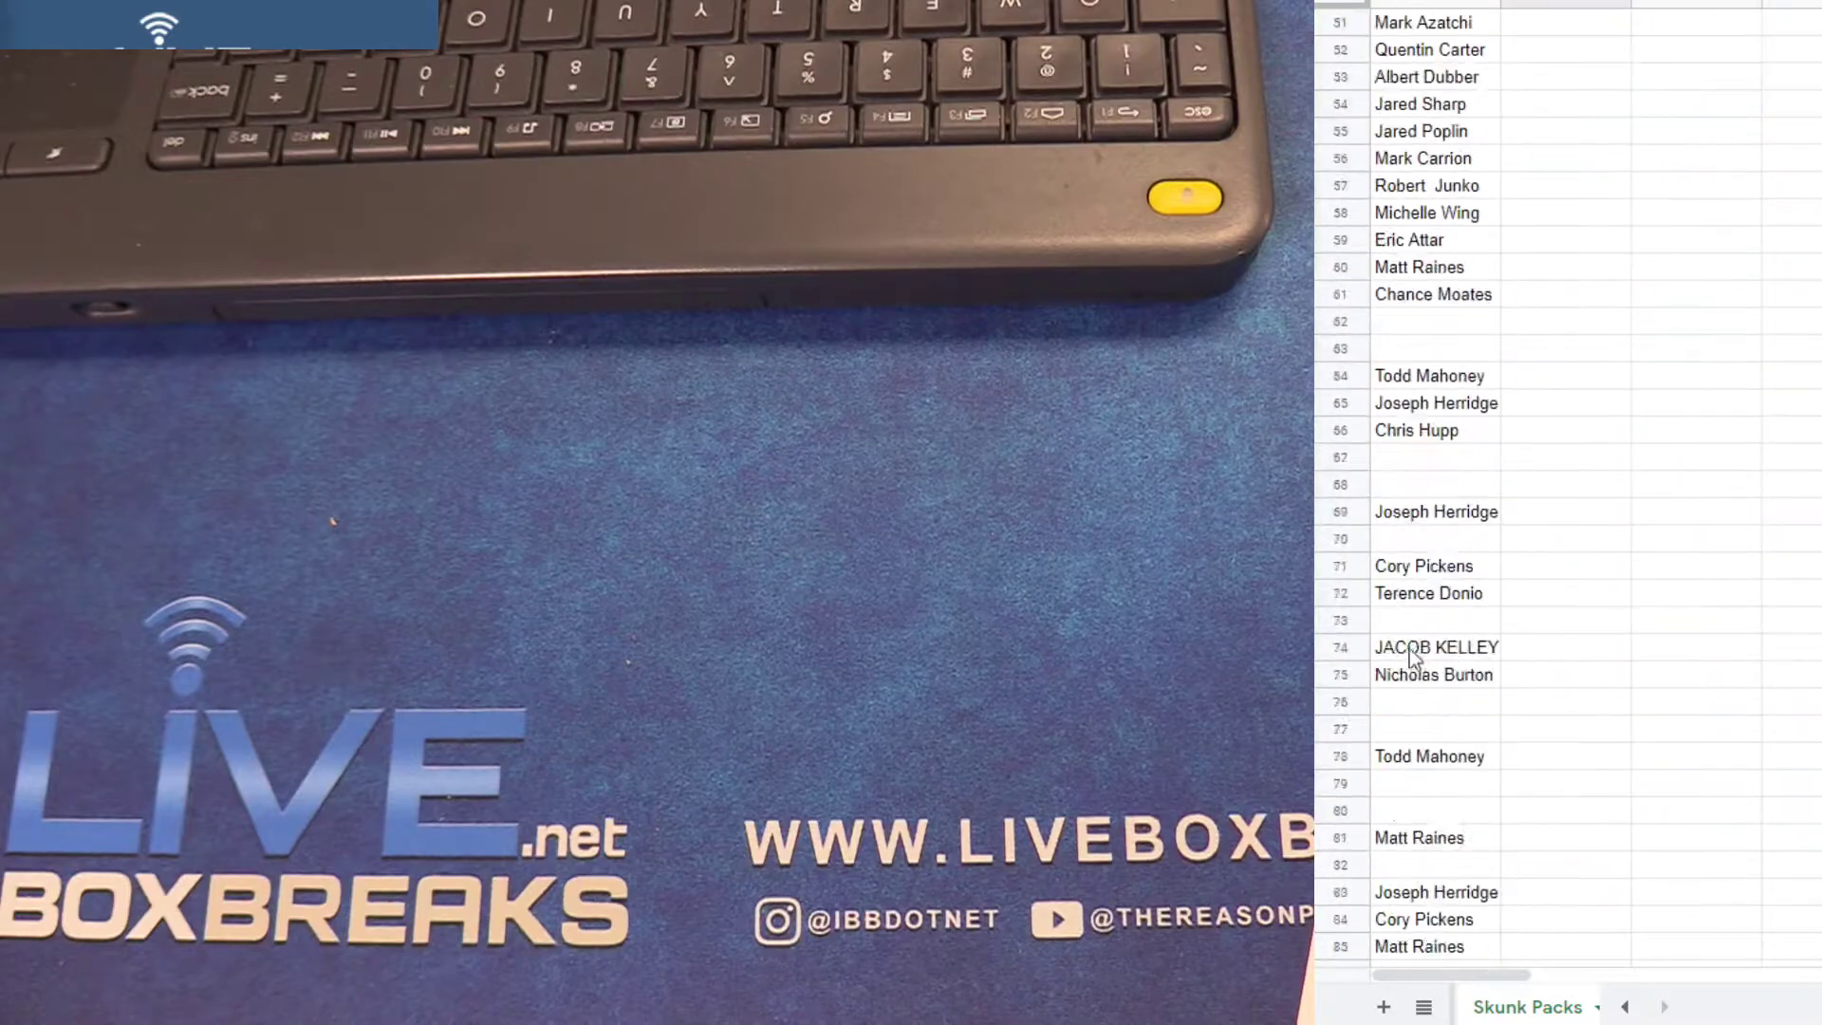
scroll(1417, 651, down, 5)
scroll(1422, 657, down, 5)
click(1428, 656)
scroll(1430, 658, up, 15)
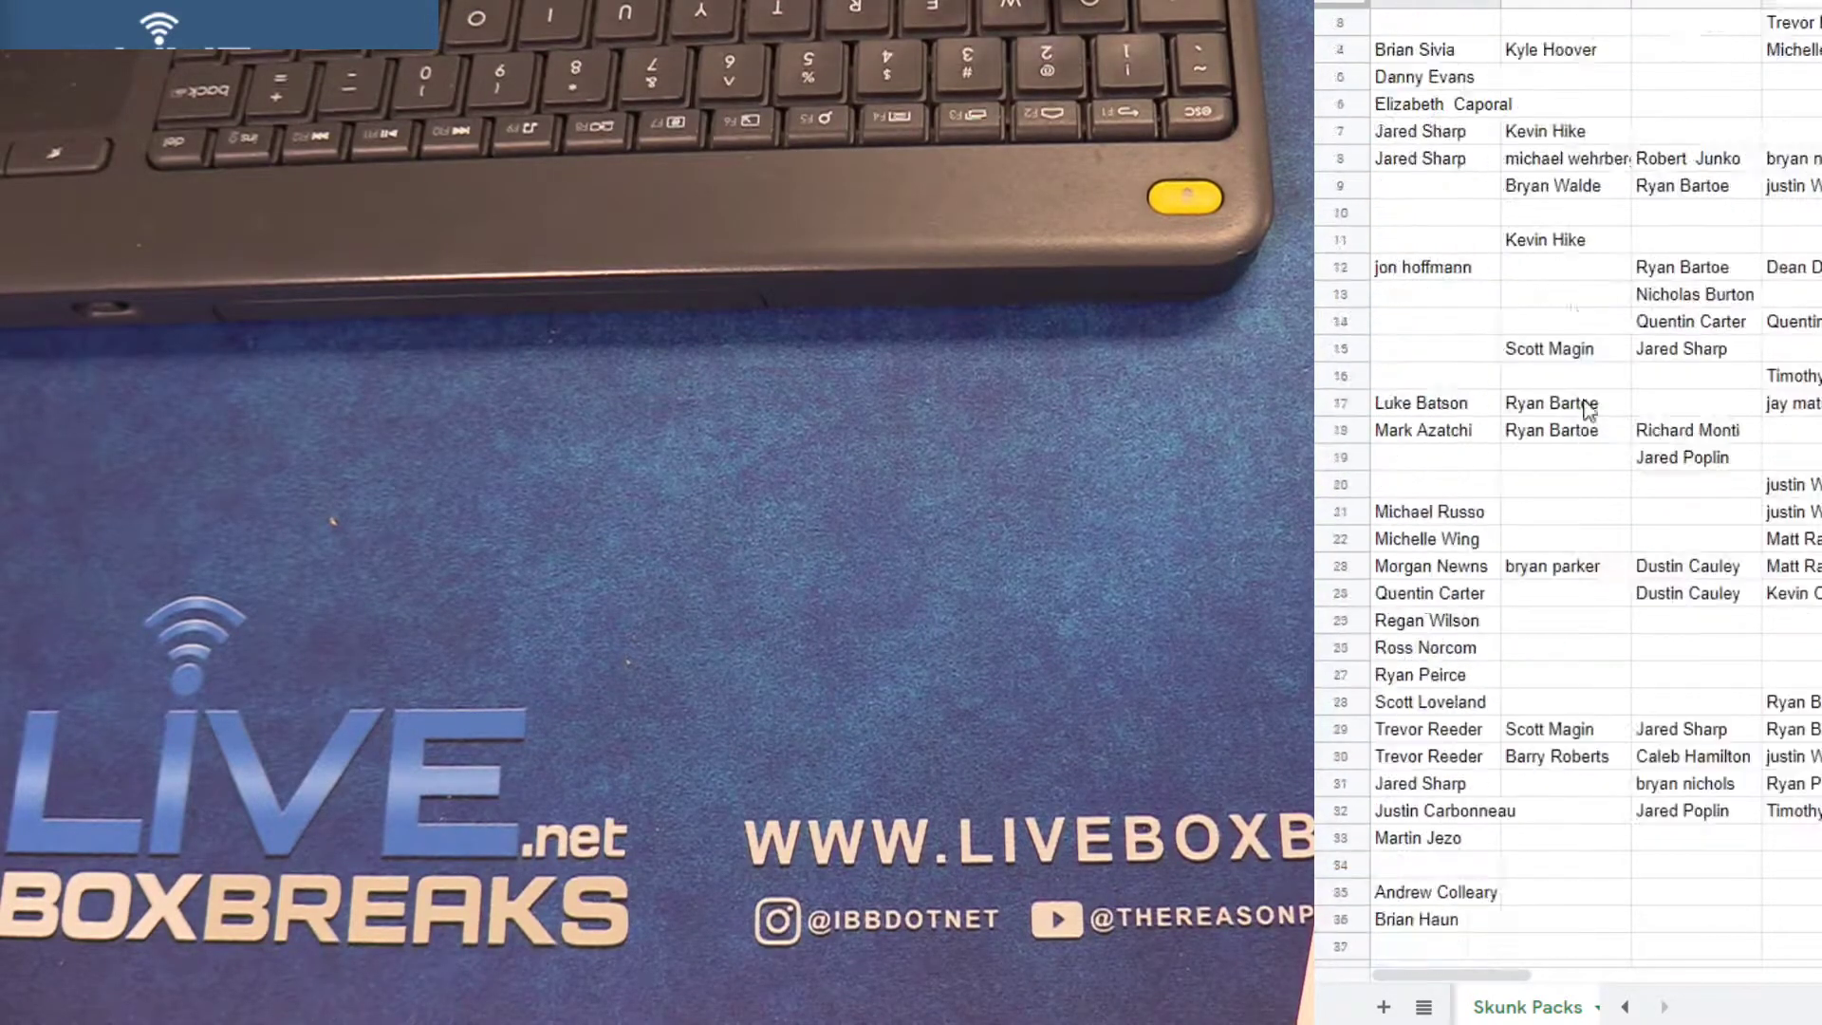
scroll(1430, 658, up, 1)
right_click(1580, 4)
click(1658, 239)
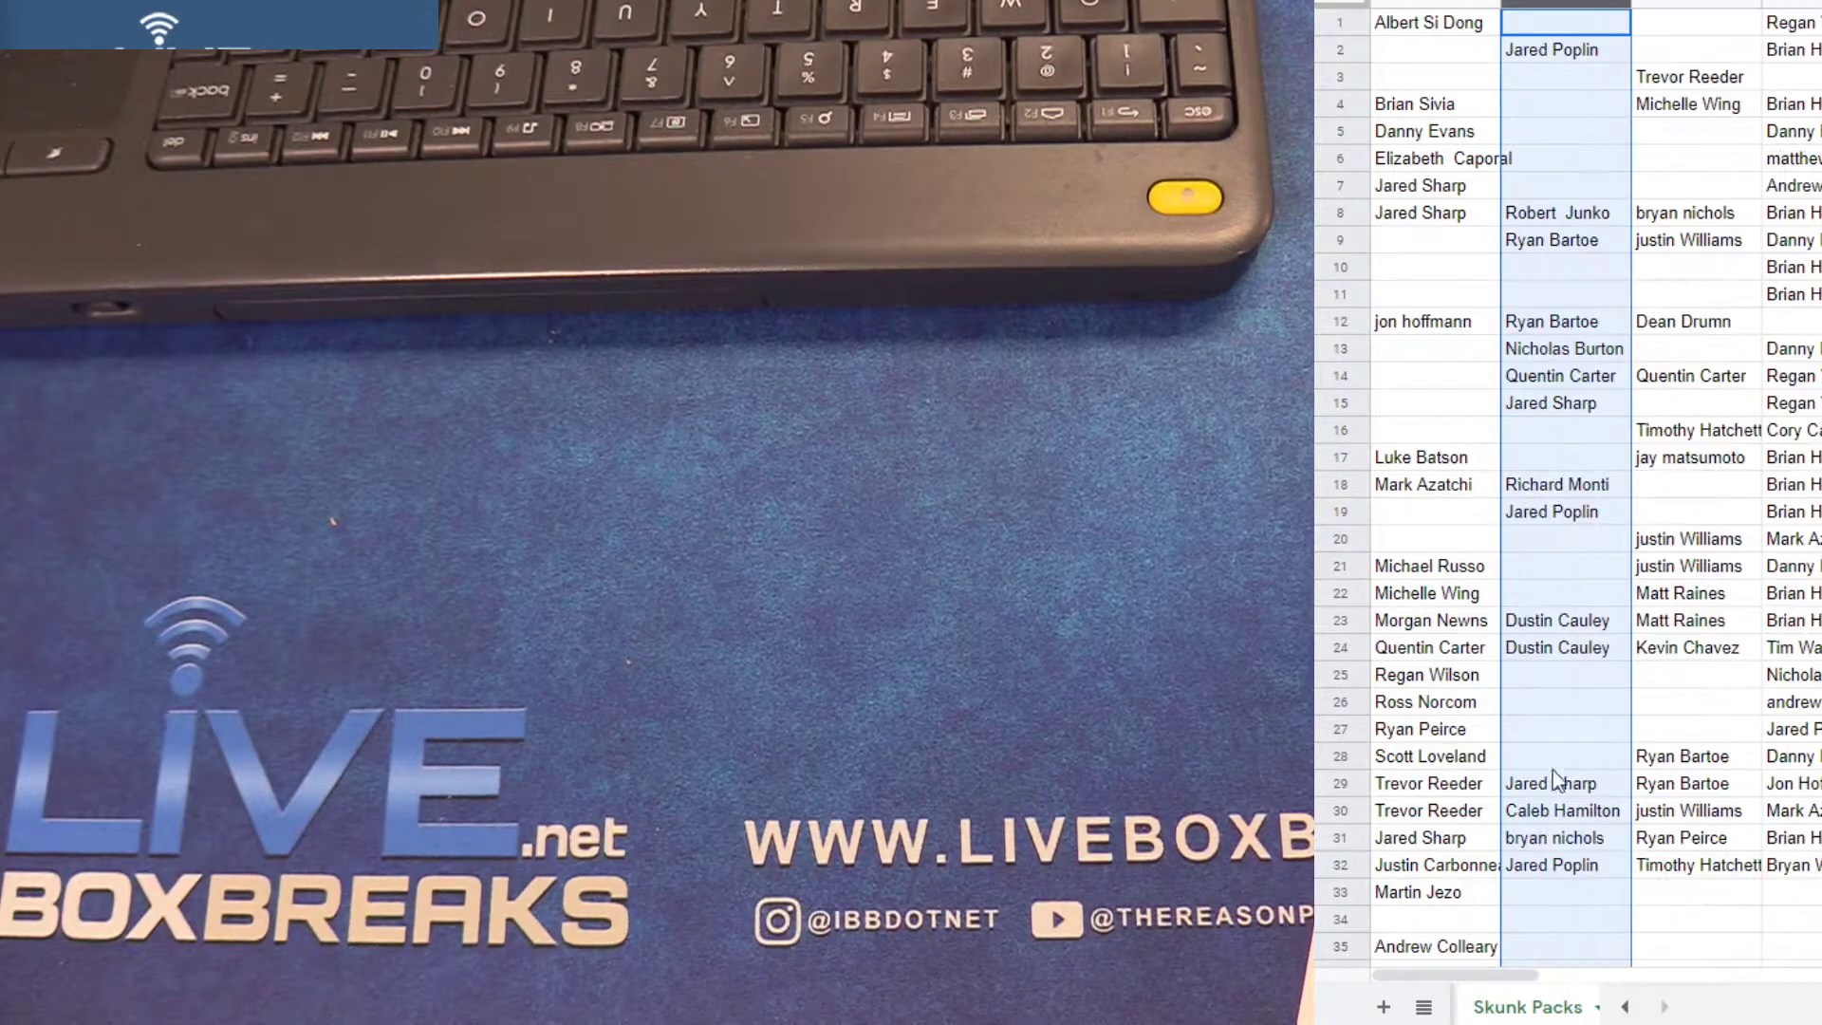
Paste the new column B names under column A, remove that column, select the next
drag(1562, 879, 1556, 103)
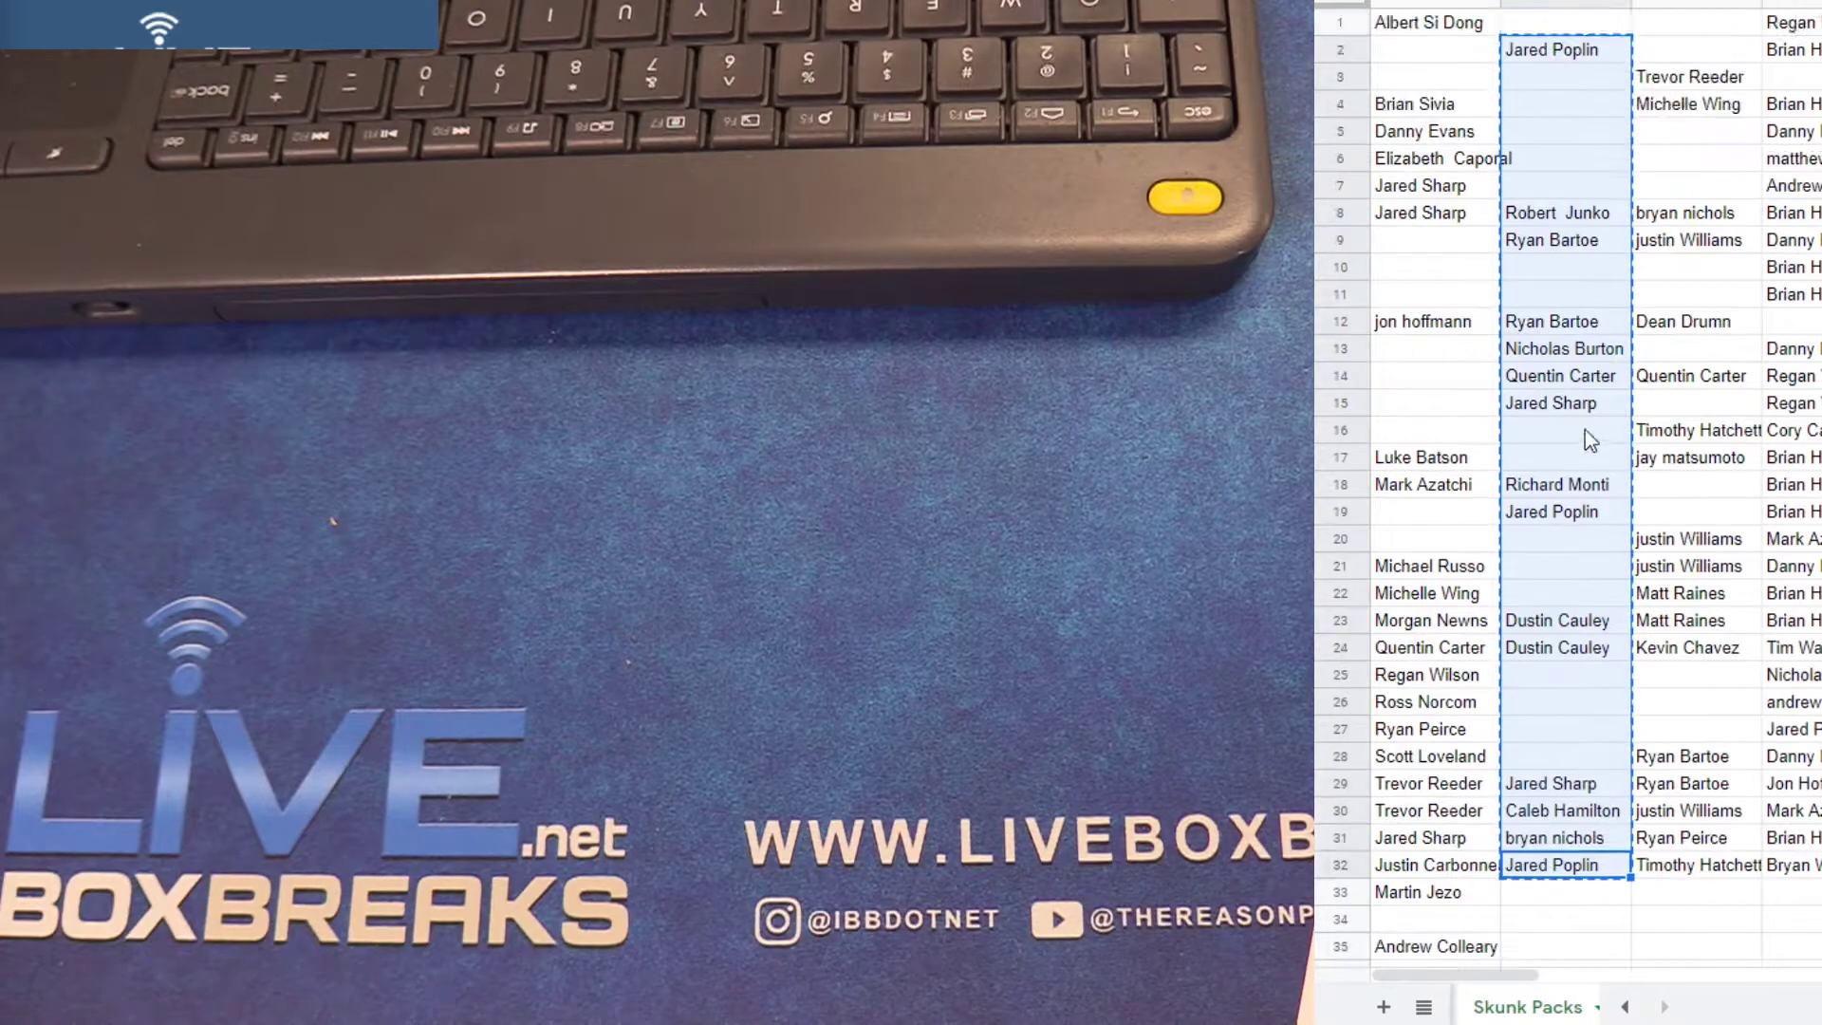
scroll(1584, 430, down, 8)
scroll(1504, 527, down, 8)
scroll(1489, 510, down, 6)
scroll(1464, 504, down, 7)
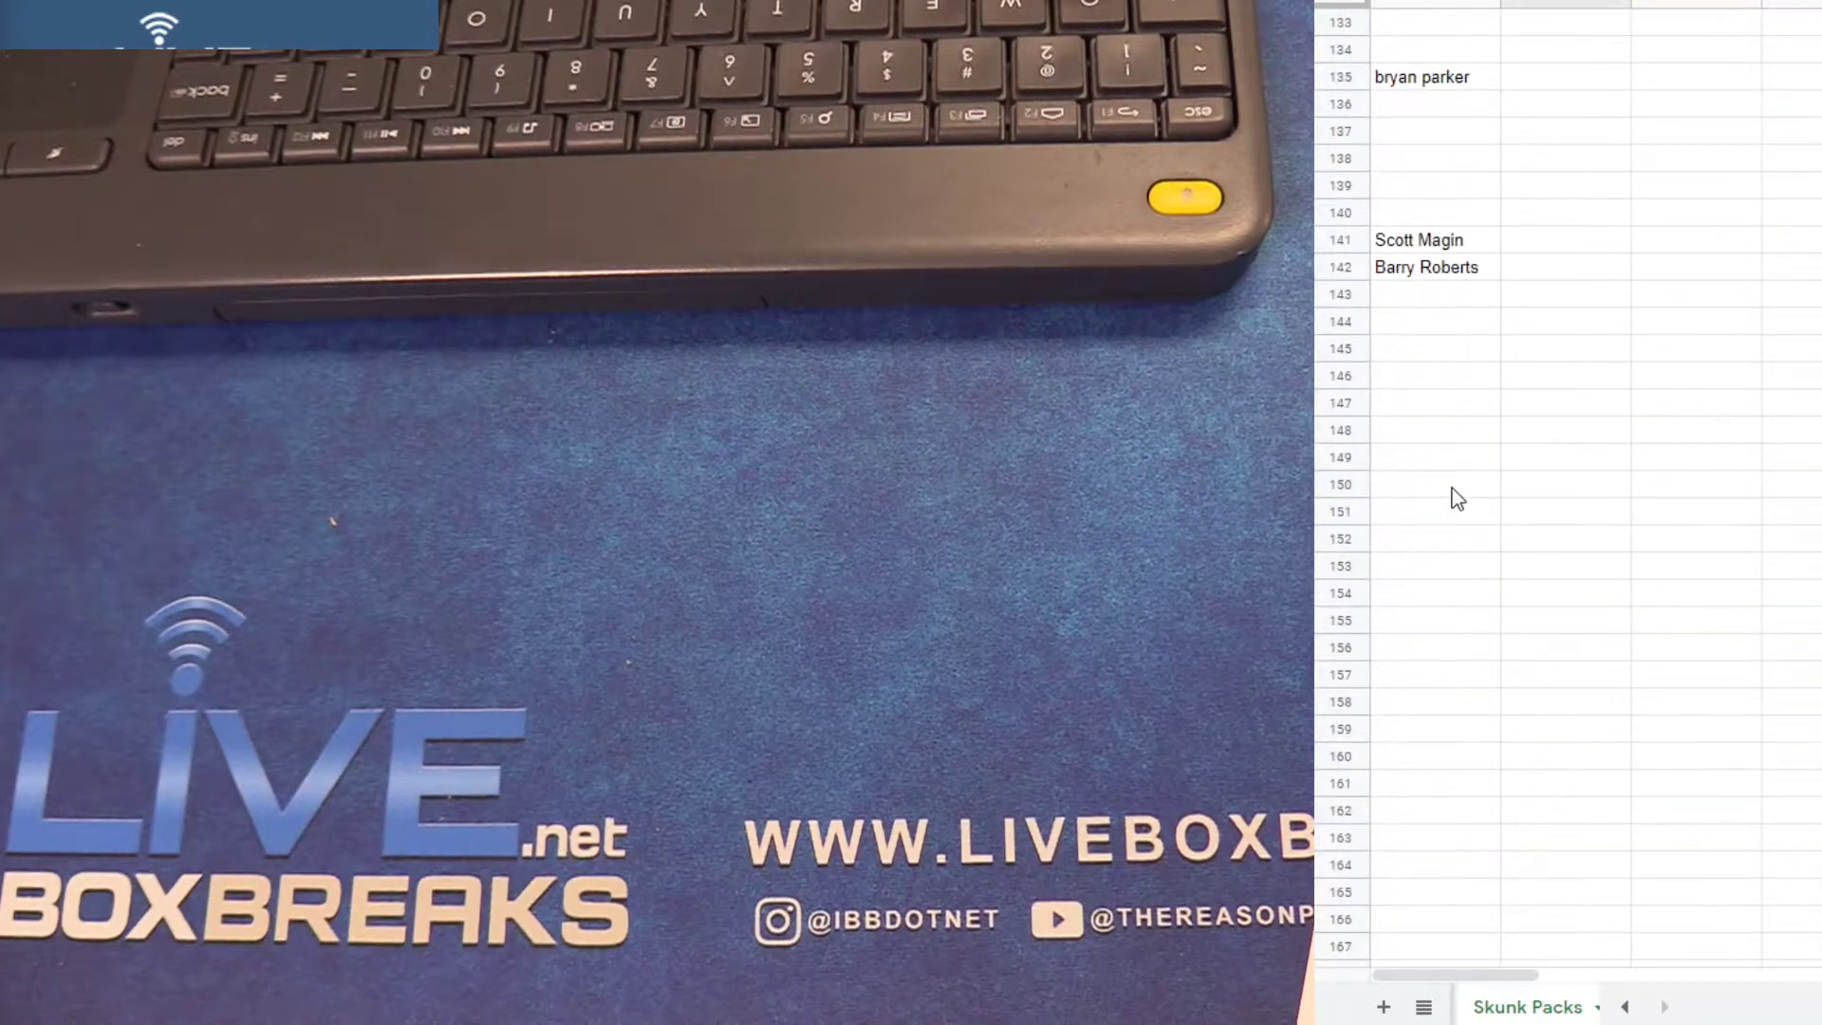
click(1492, 294)
key(ctrl+v)
scroll(1575, 70, up, 20)
scroll(1572, 44, up, 4)
right_click(1566, 6)
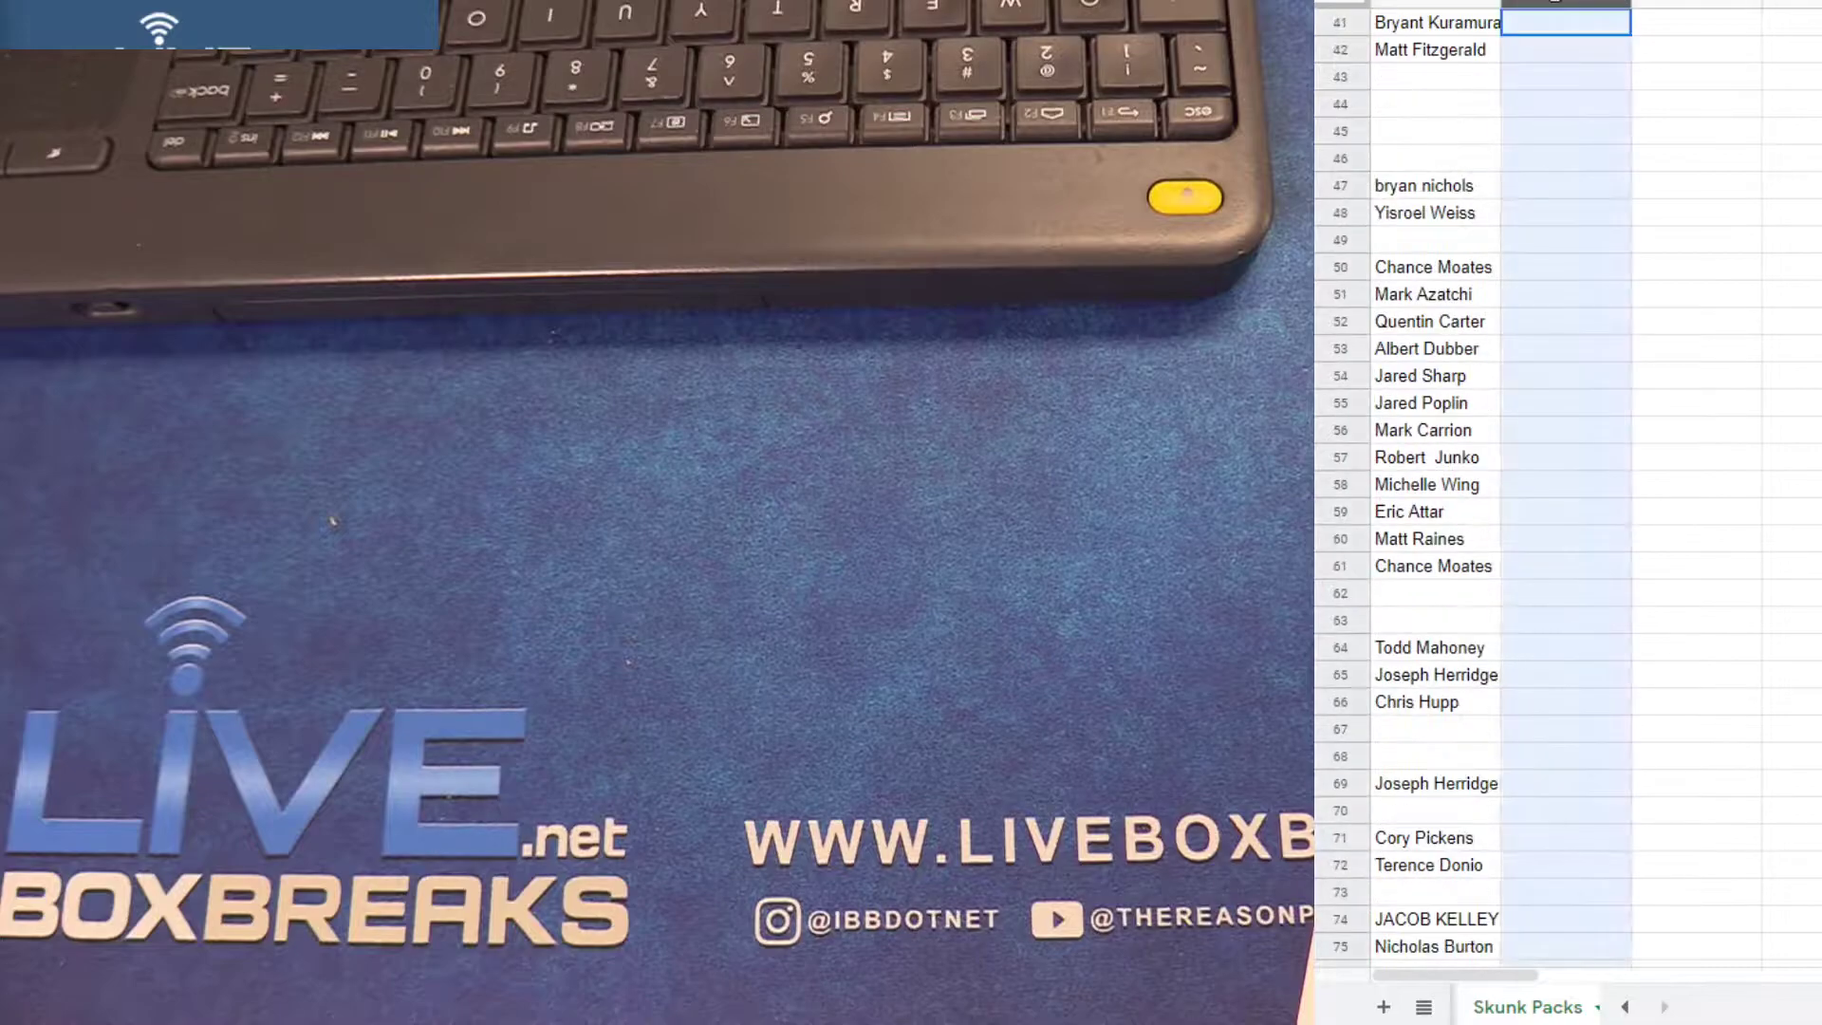
click(1642, 200)
scroll(1575, 435, up, 10)
scroll(1575, 435, up, 1)
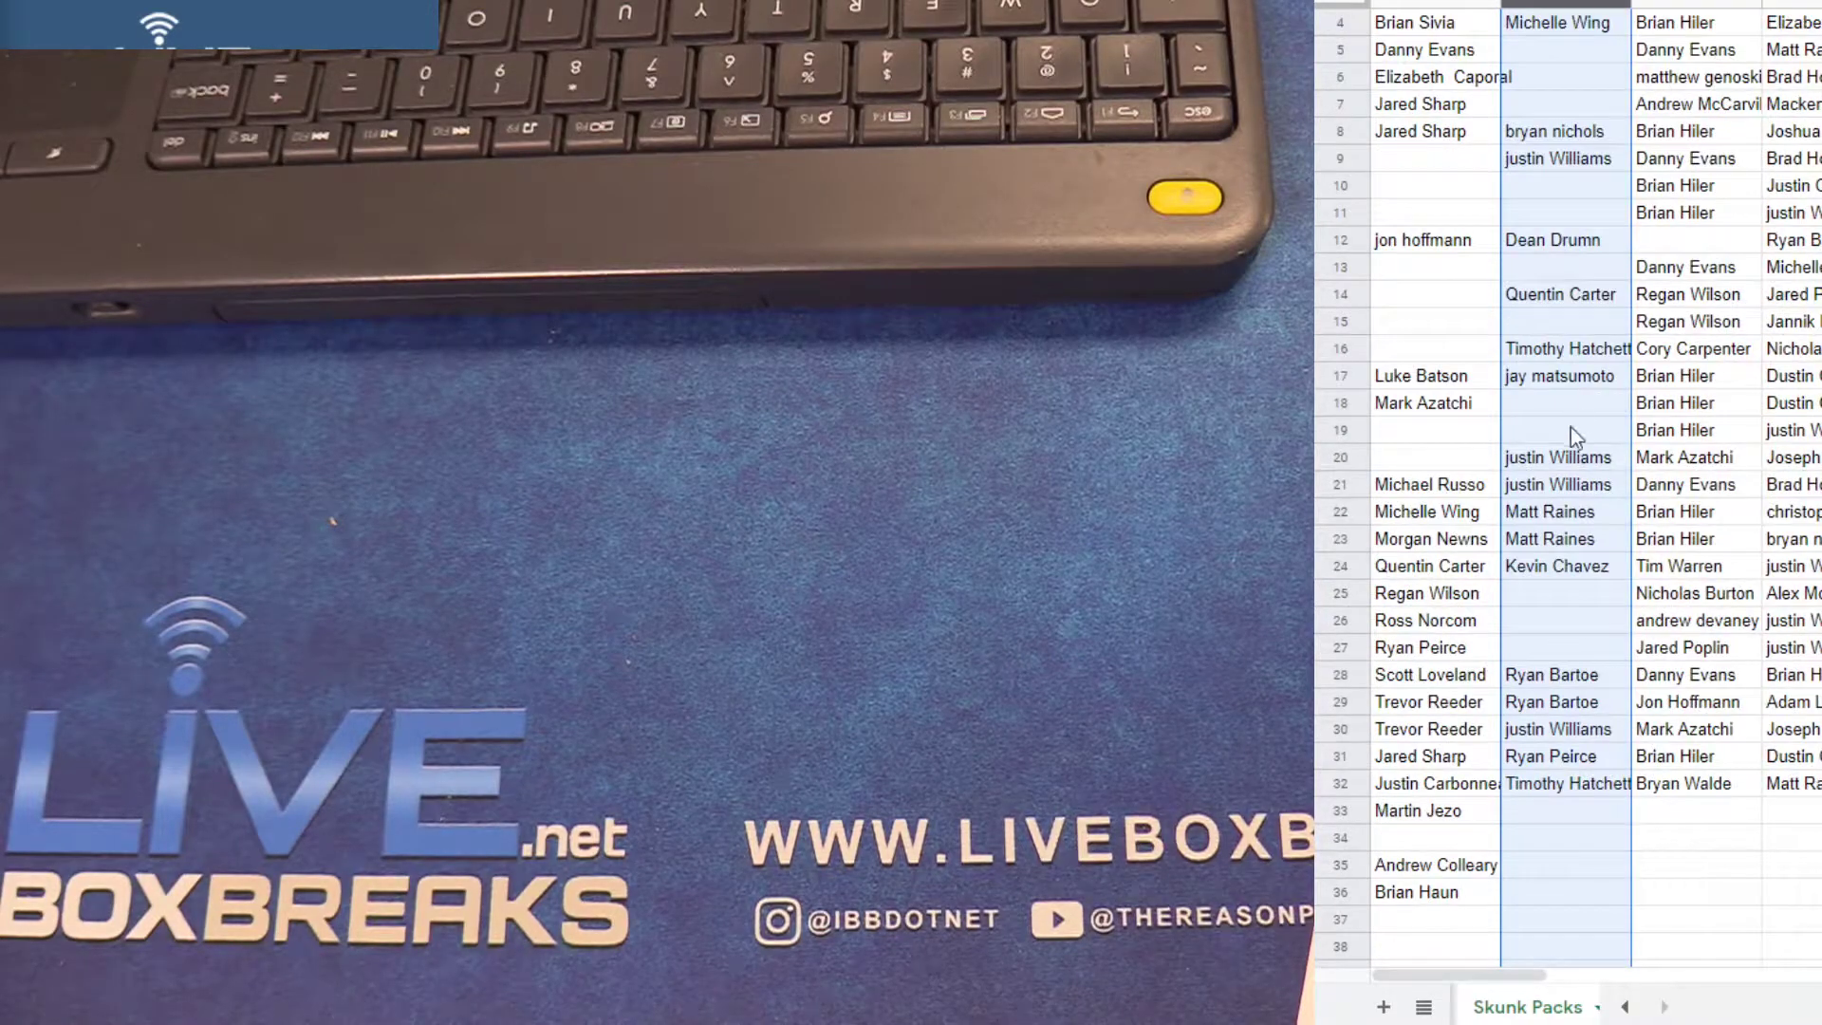
click(1580, 783)
scroll(1580, 783, up, 1)
scroll(1561, 163, down, 2)
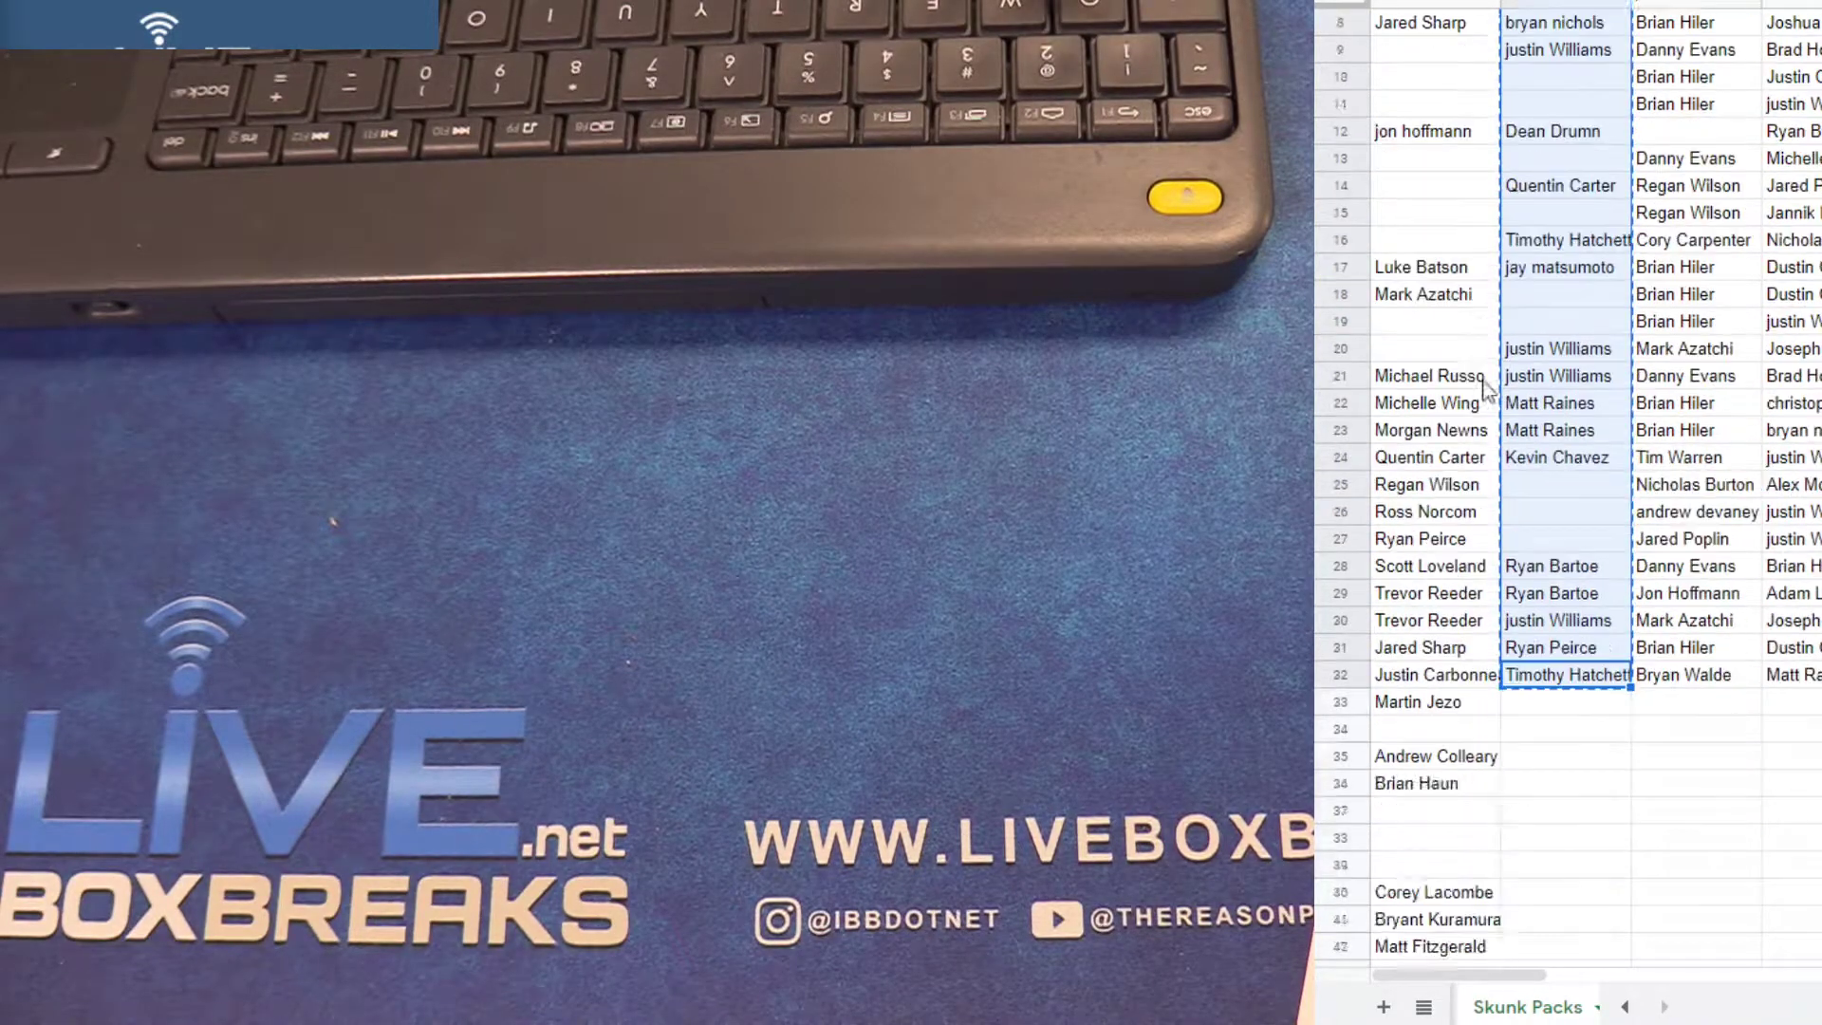
scroll(1477, 384, down, 20)
scroll(1477, 384, down, 6)
click(1453, 376)
click(1567, 4)
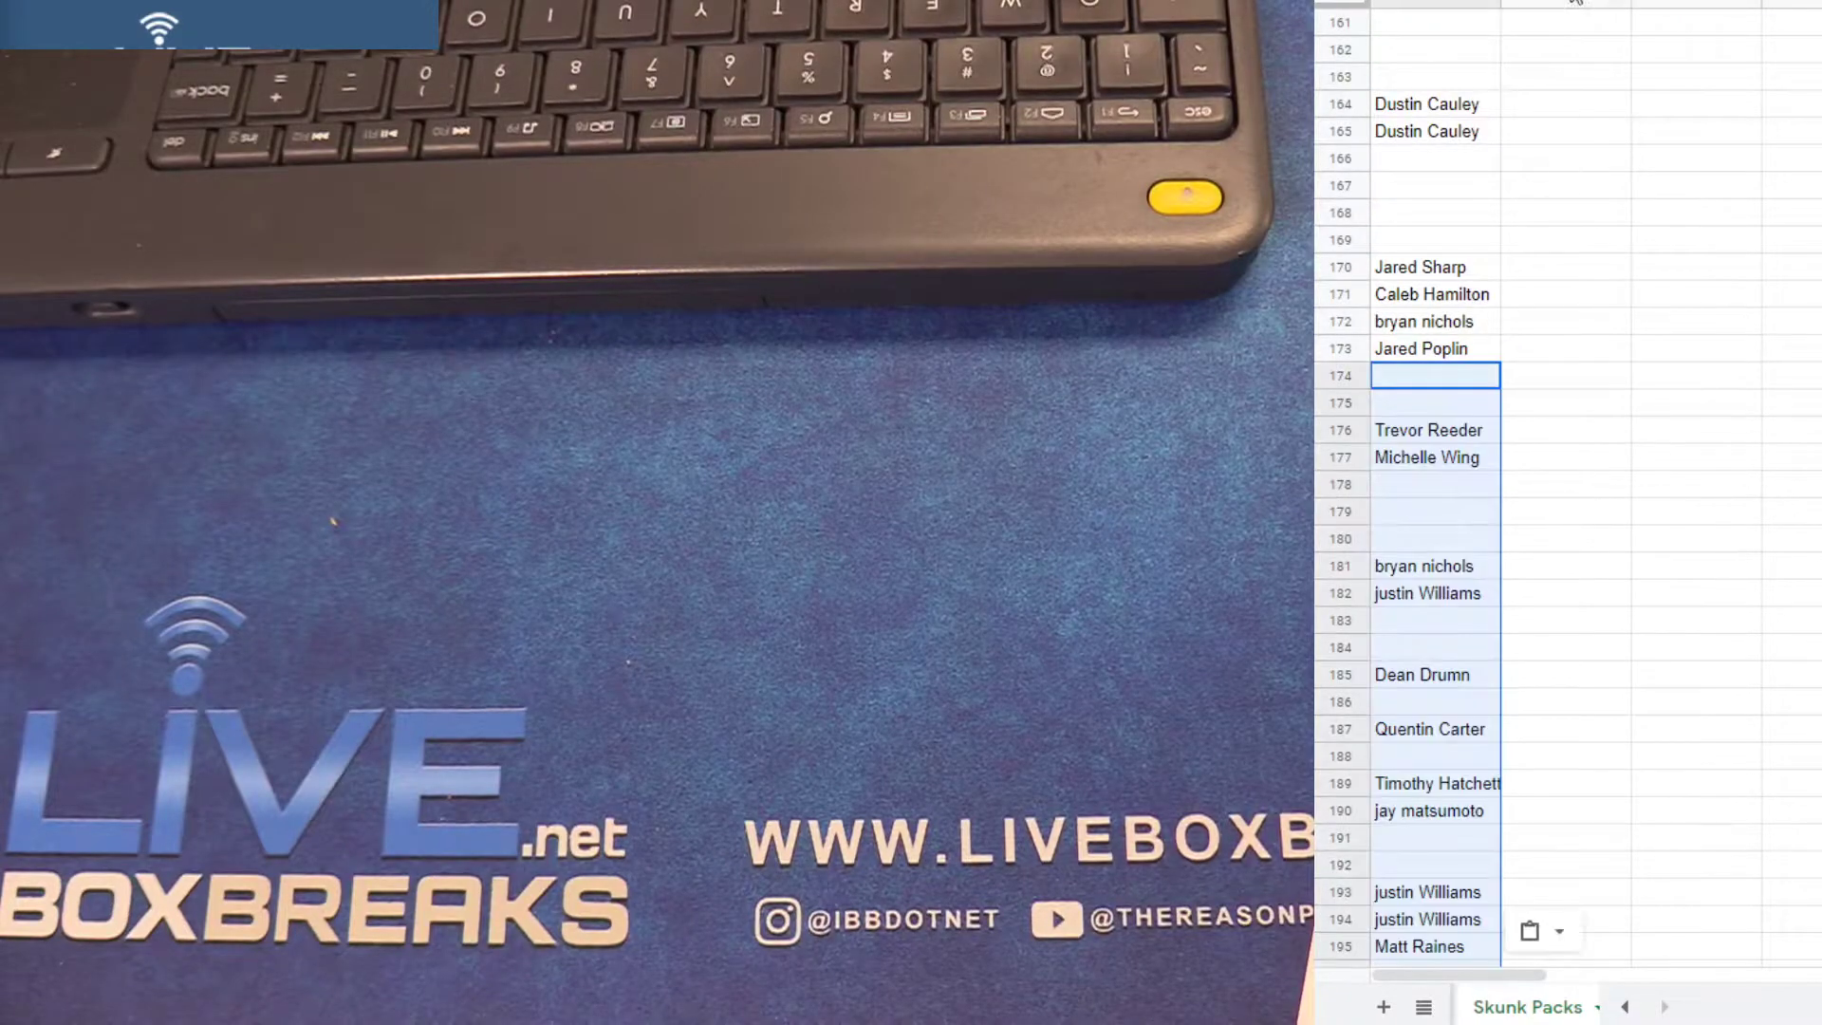
Delete the copied column B and paste its names below column A's list
right_click(1598, 4)
click(1628, 187)
scroll(1636, 286, up, 10)
scroll(1589, 340, up, 7)
scroll(1587, 339, up, 12)
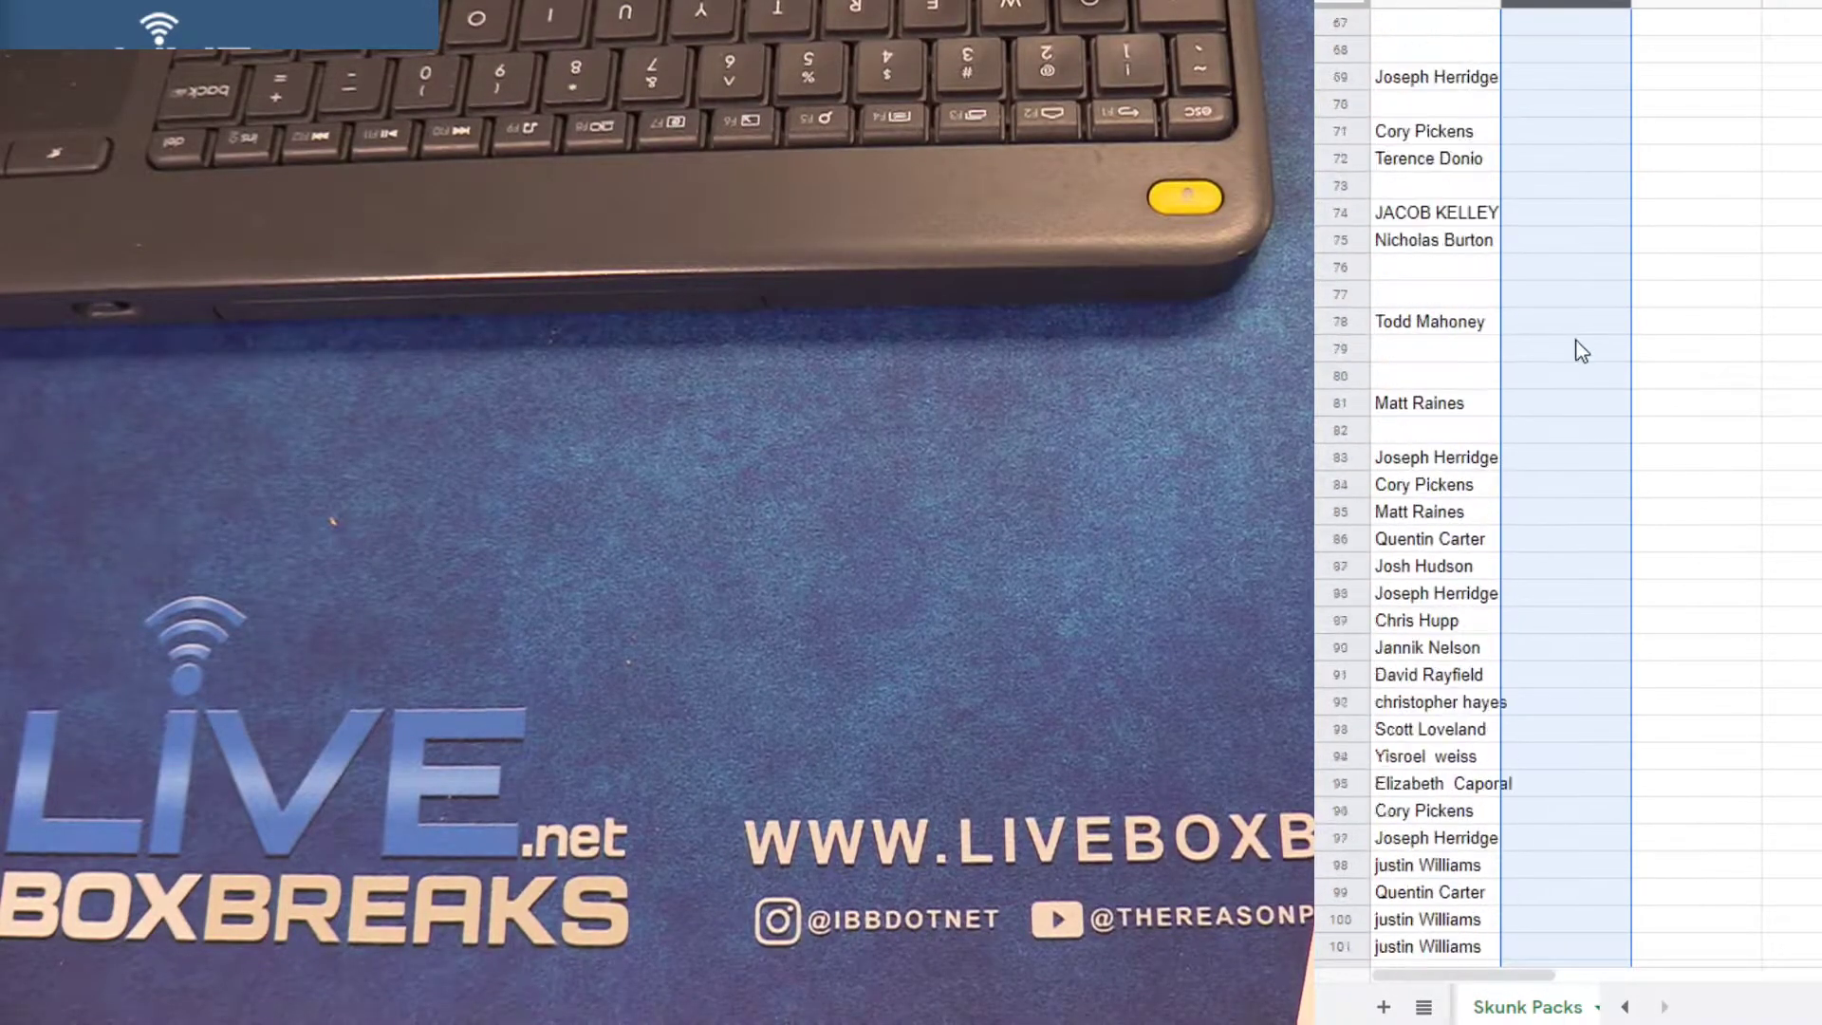
scroll(1581, 353, up, 11)
scroll(1578, 398, up, 4)
click(1572, 422)
scroll(1574, 422, up, 5)
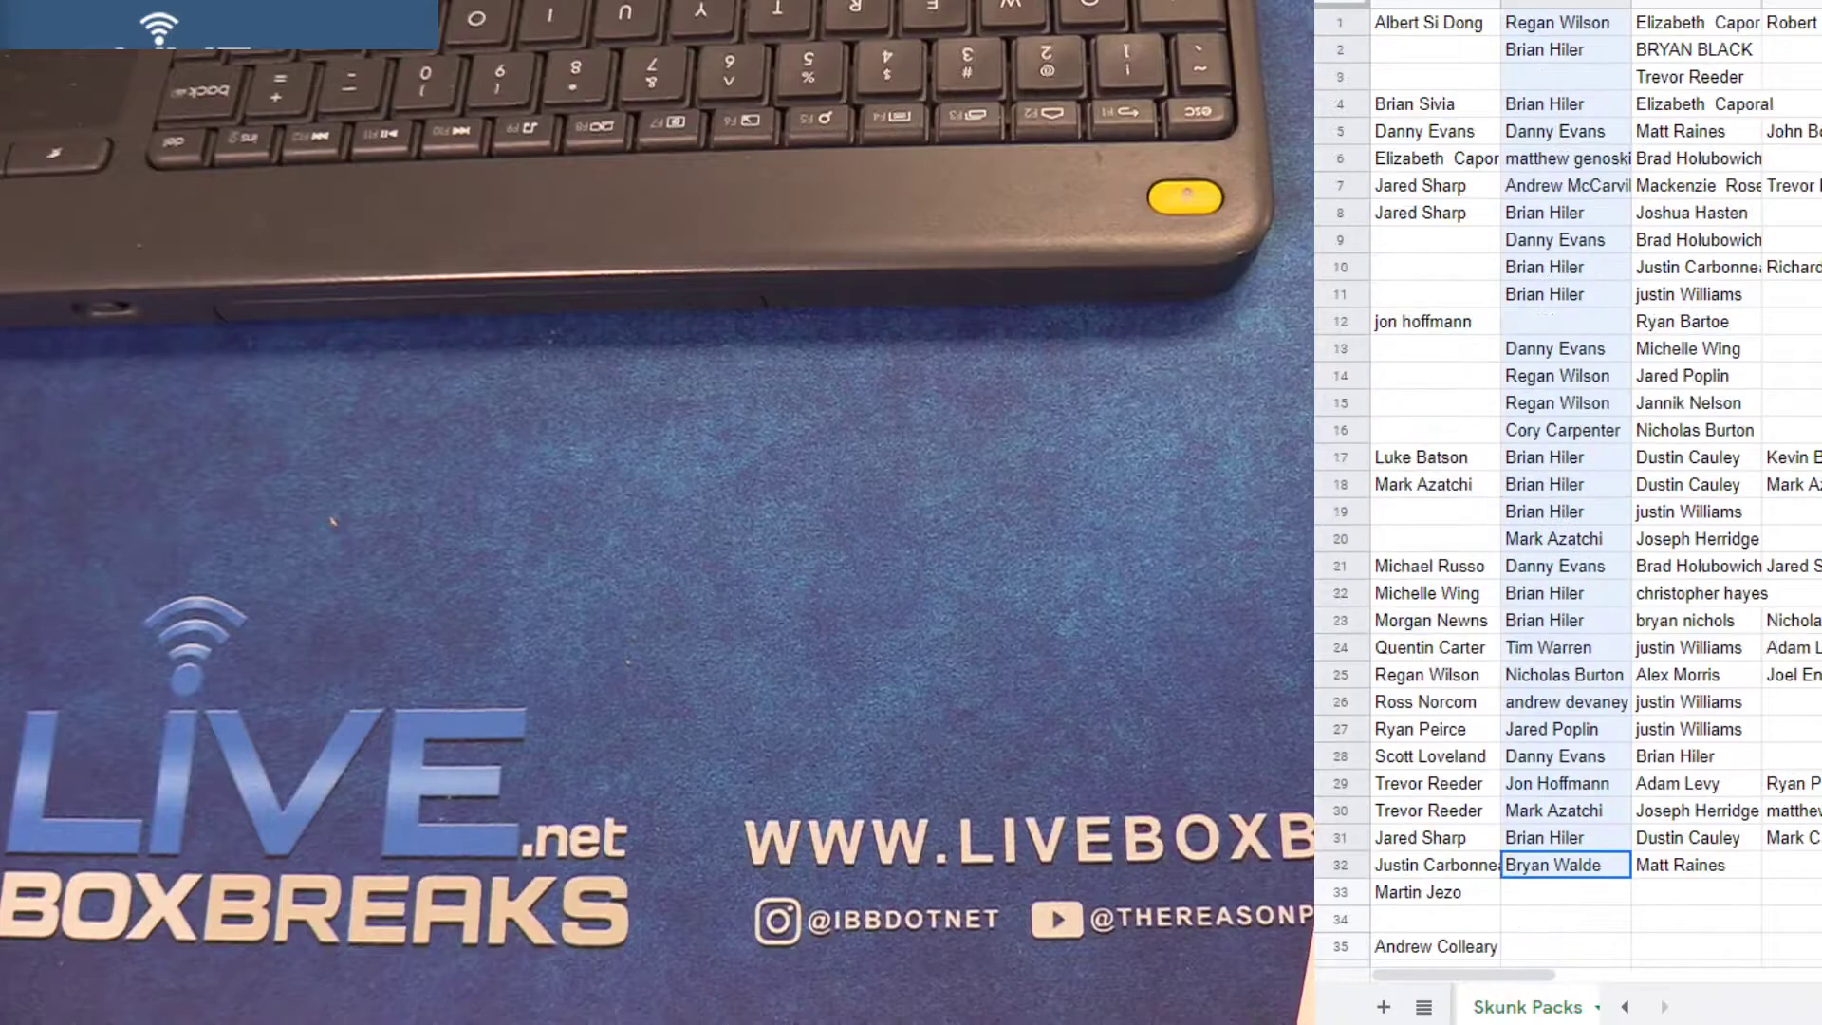
scroll(1546, 305, down, 20)
scroll(1497, 310, down, 20)
scroll(1488, 297, down, 18)
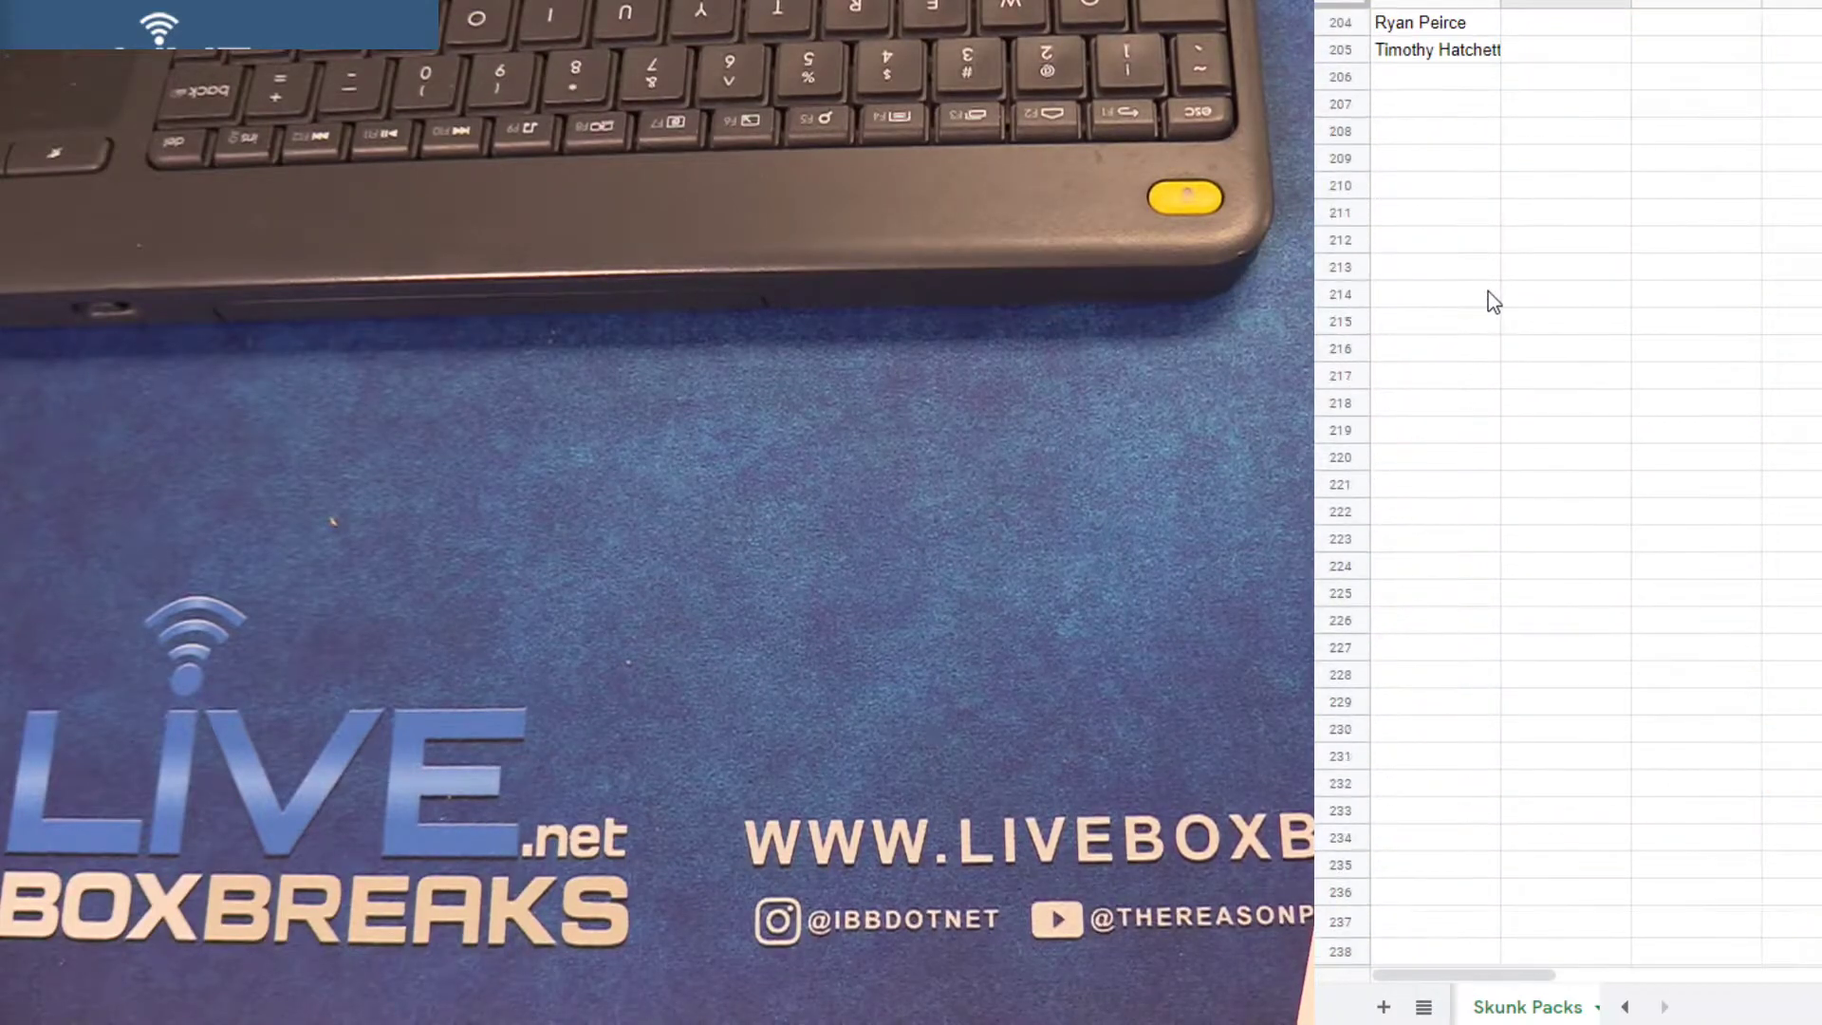
scroll(1455, 180, down, 1)
click(1453, 161)
key(ctrl+v)
Move the next column's rows 2–32 names onto the bottom of column A
right_click(1572, 7)
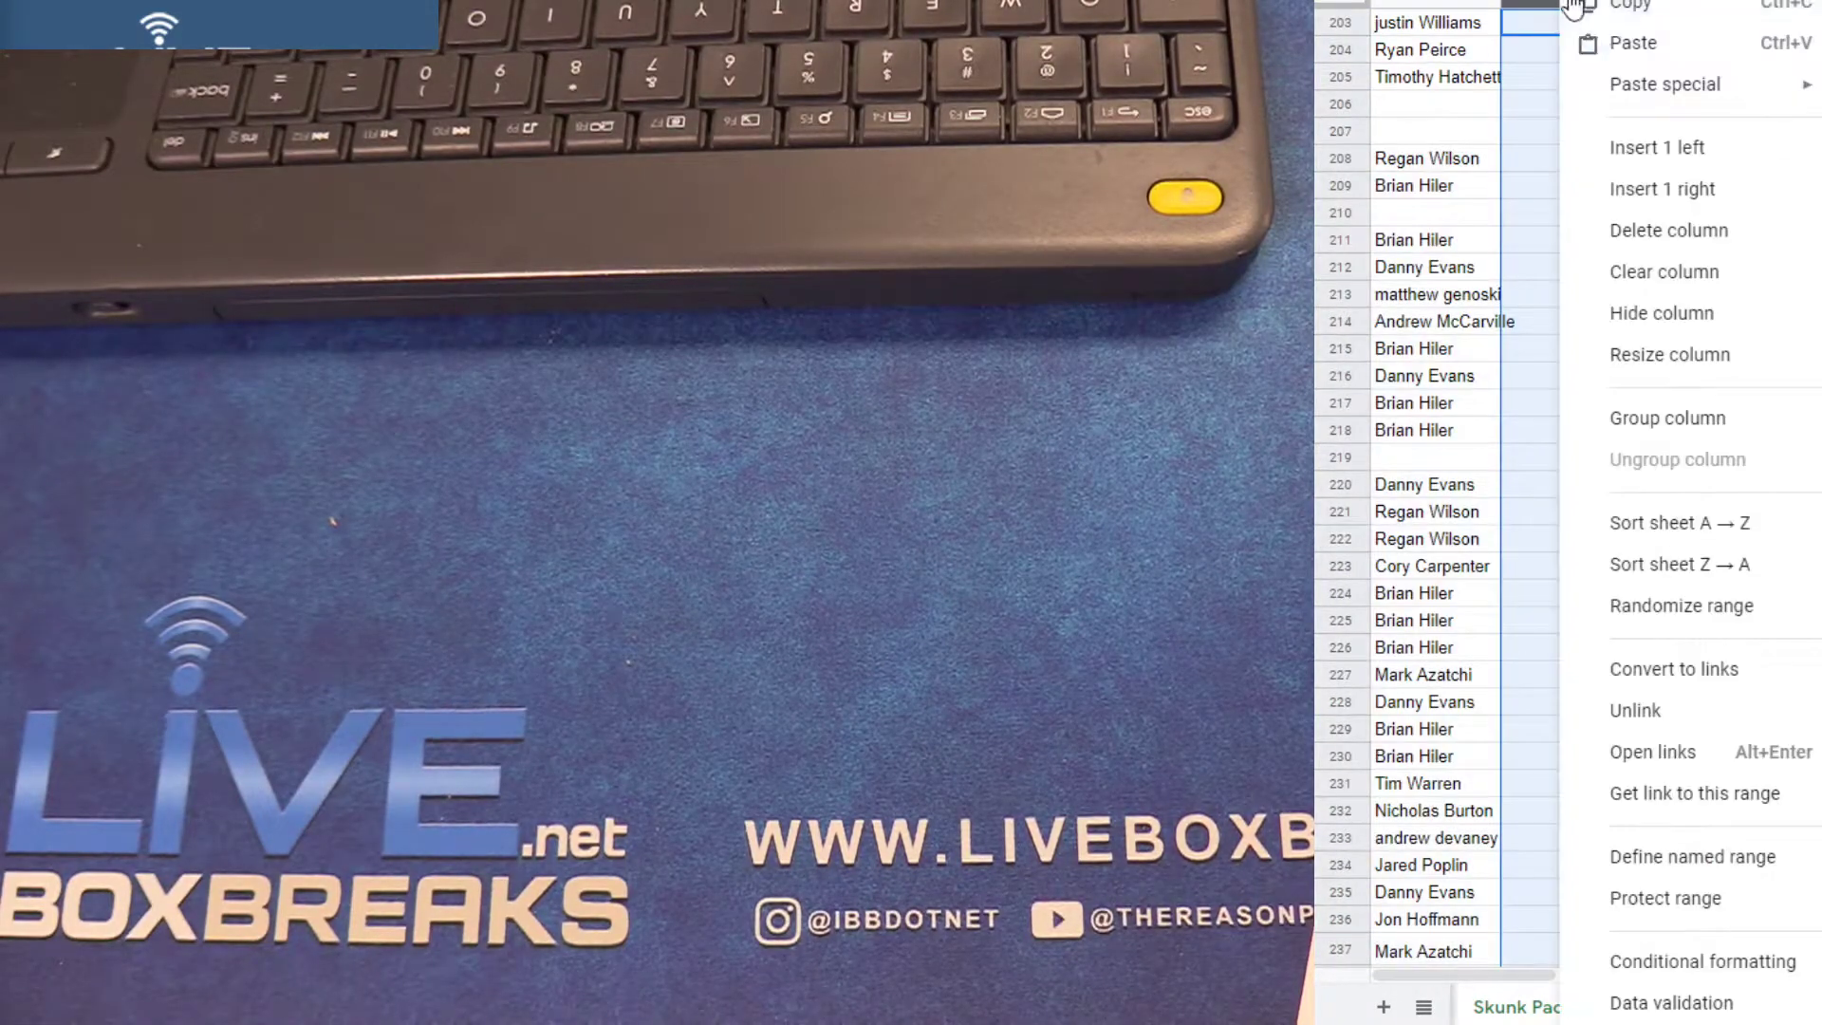
click(1640, 231)
scroll(1576, 216, up, 10)
scroll(1574, 167, up, 10)
scroll(1574, 162, up, 20)
scroll(1573, 163, up, 20)
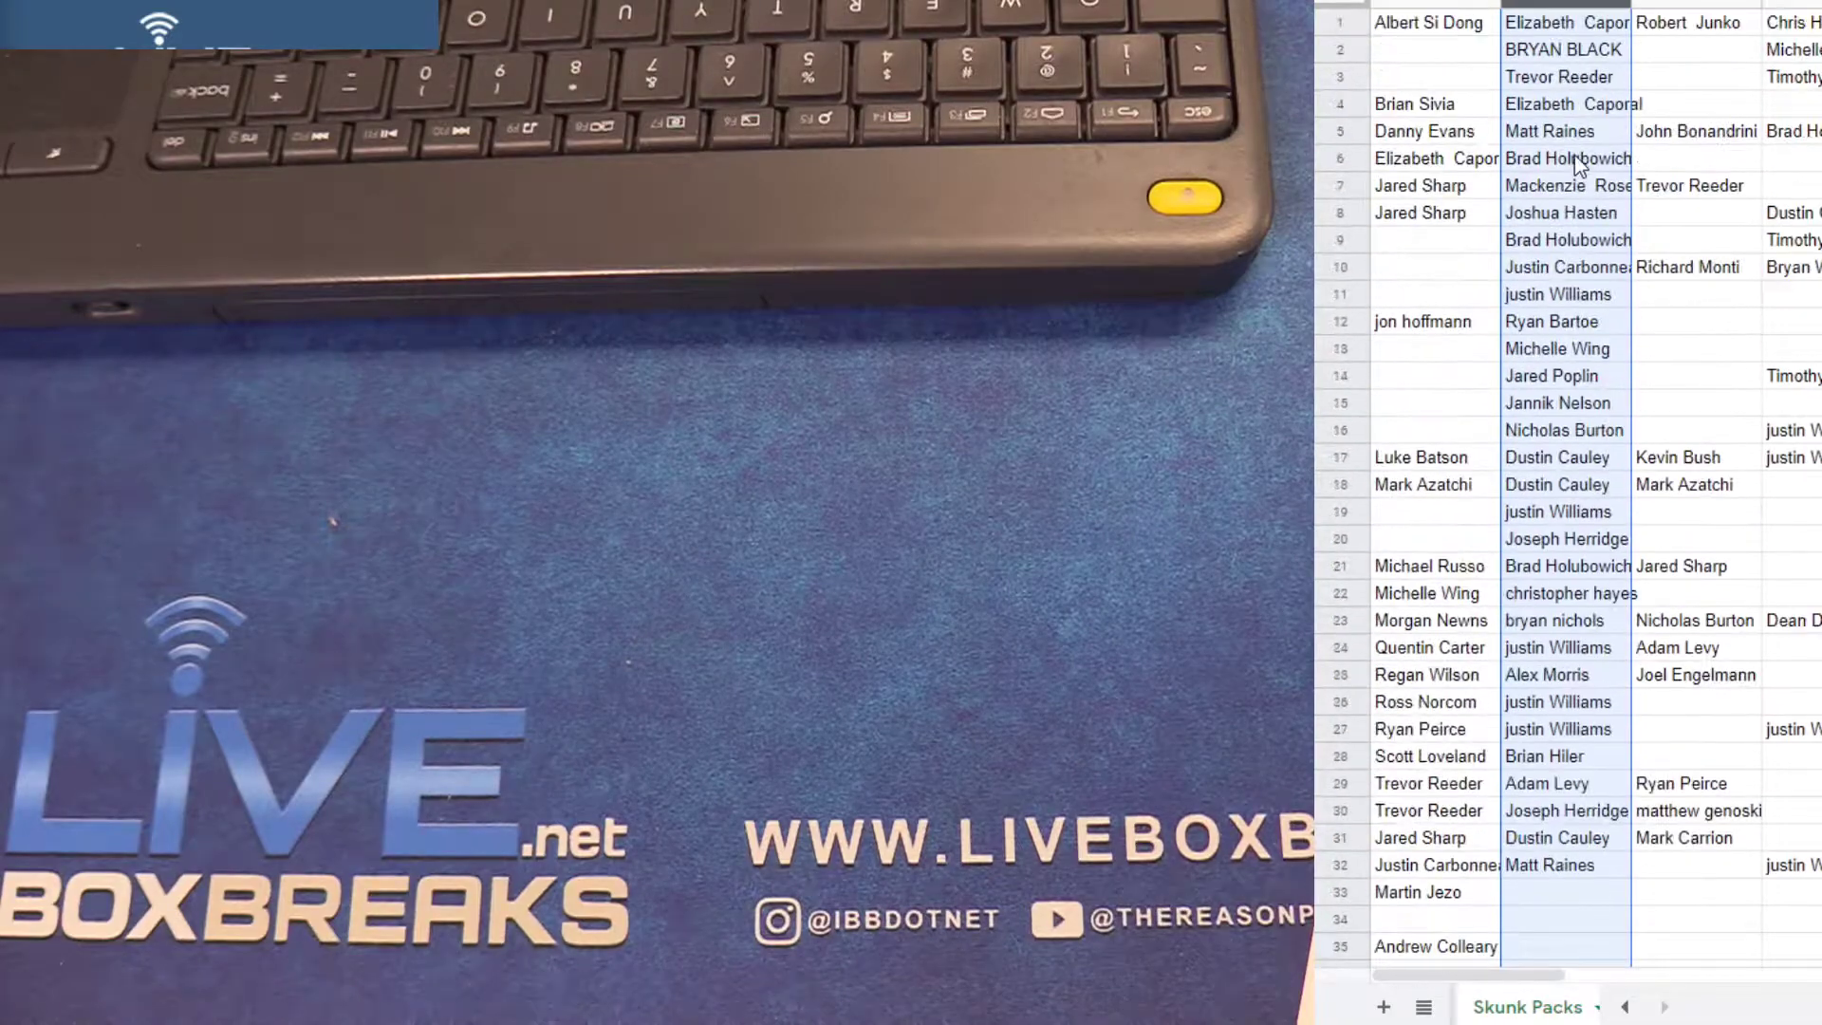
drag(1558, 859, 1517, 47)
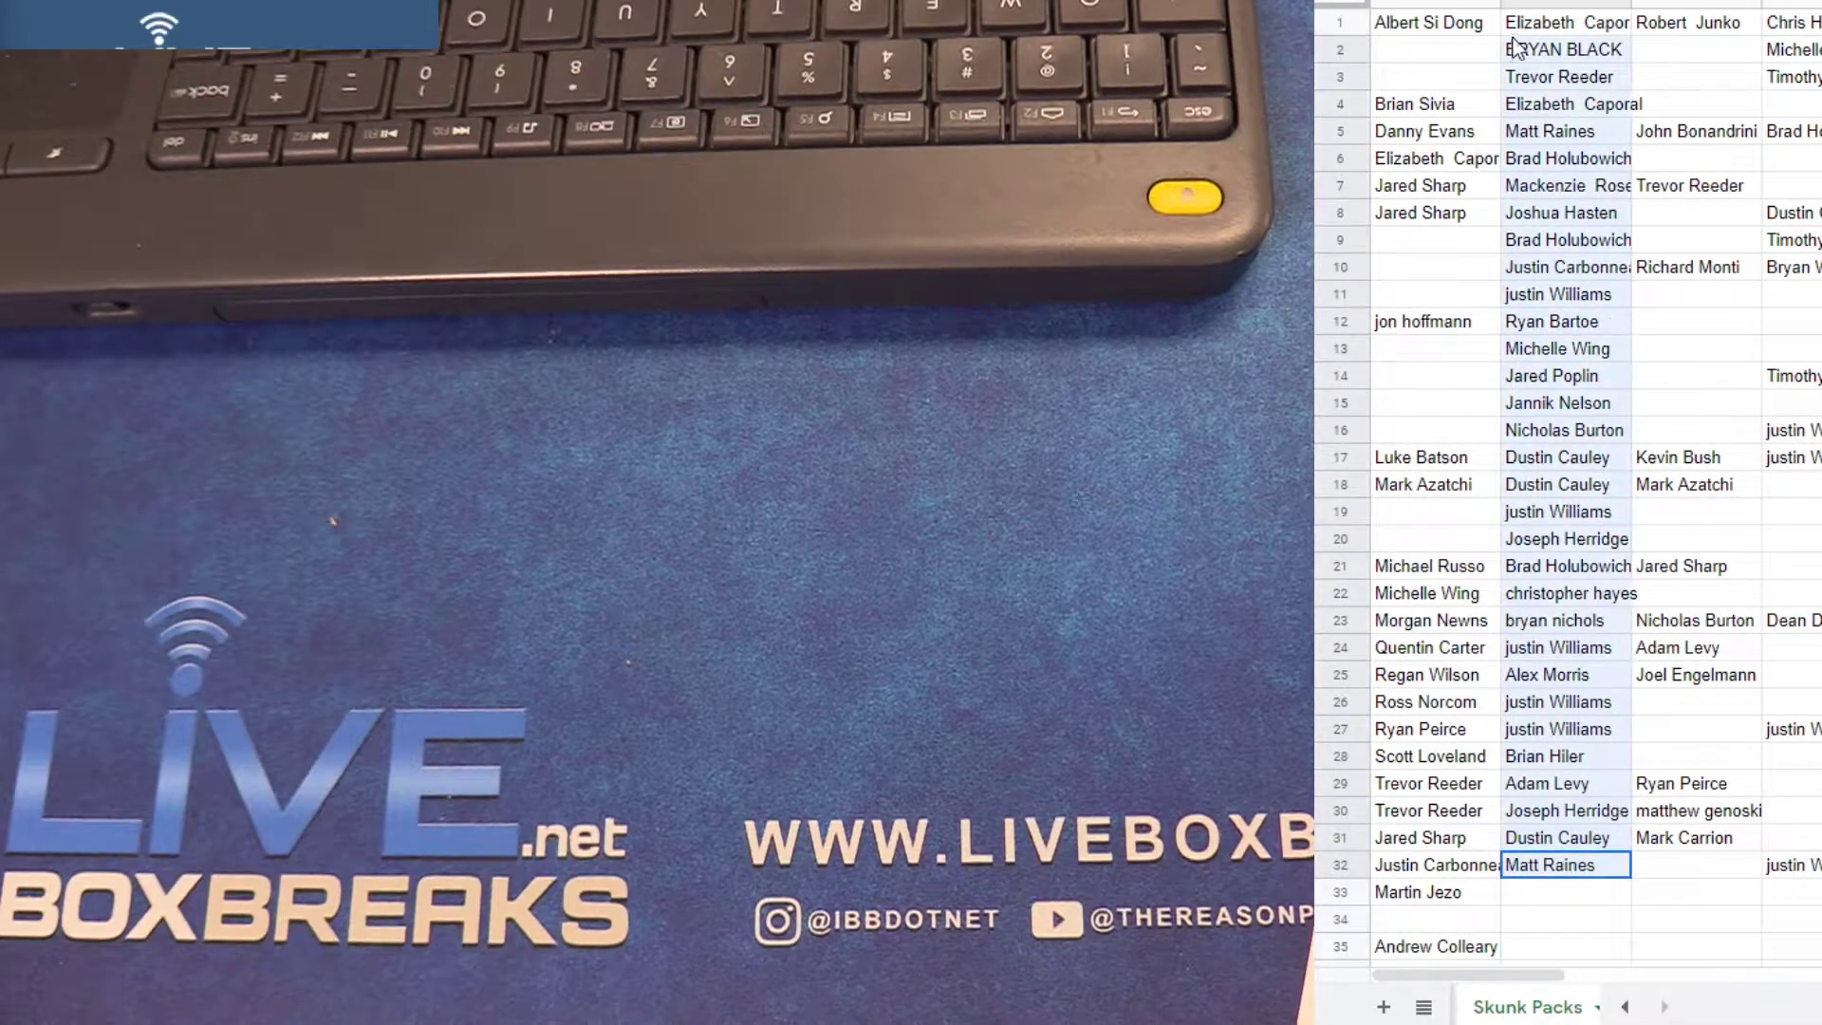
right_click(1566, 214)
click(1590, 231)
scroll(1438, 370, down, 10)
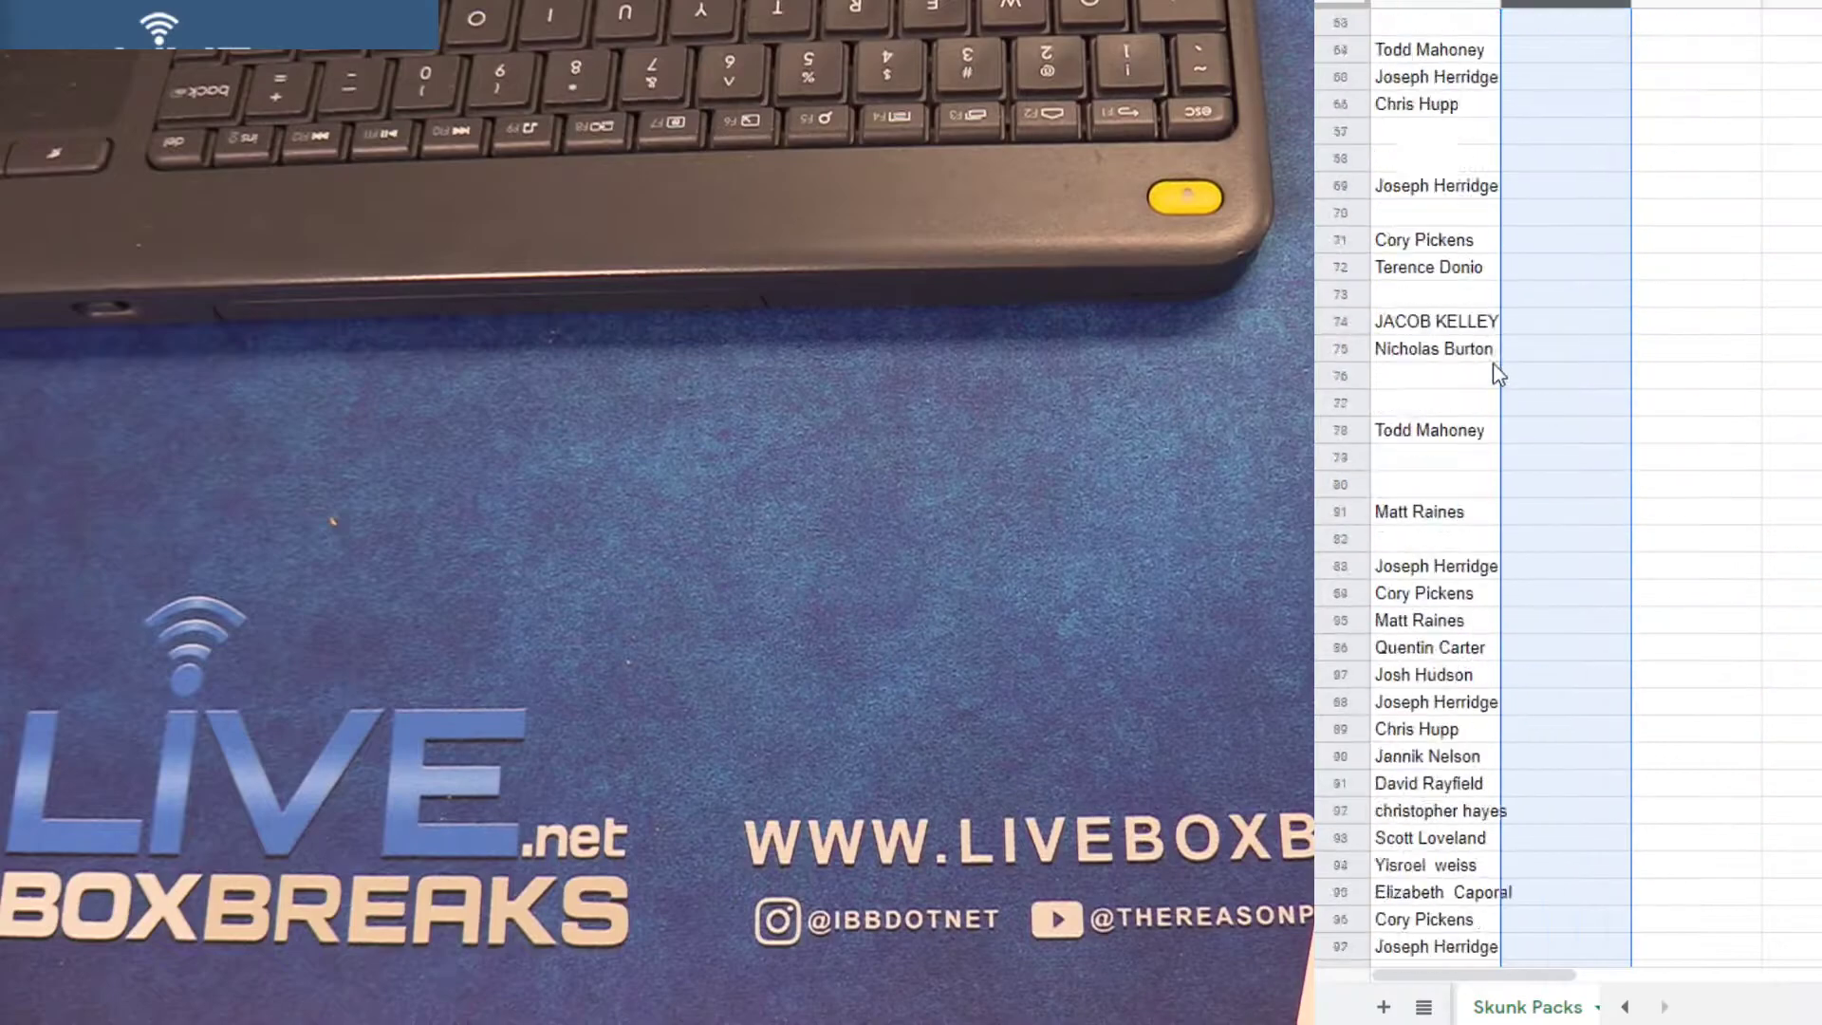
scroll(1431, 373, down, 20)
scroll(1428, 376, down, 15)
scroll(1431, 364, up, 12)
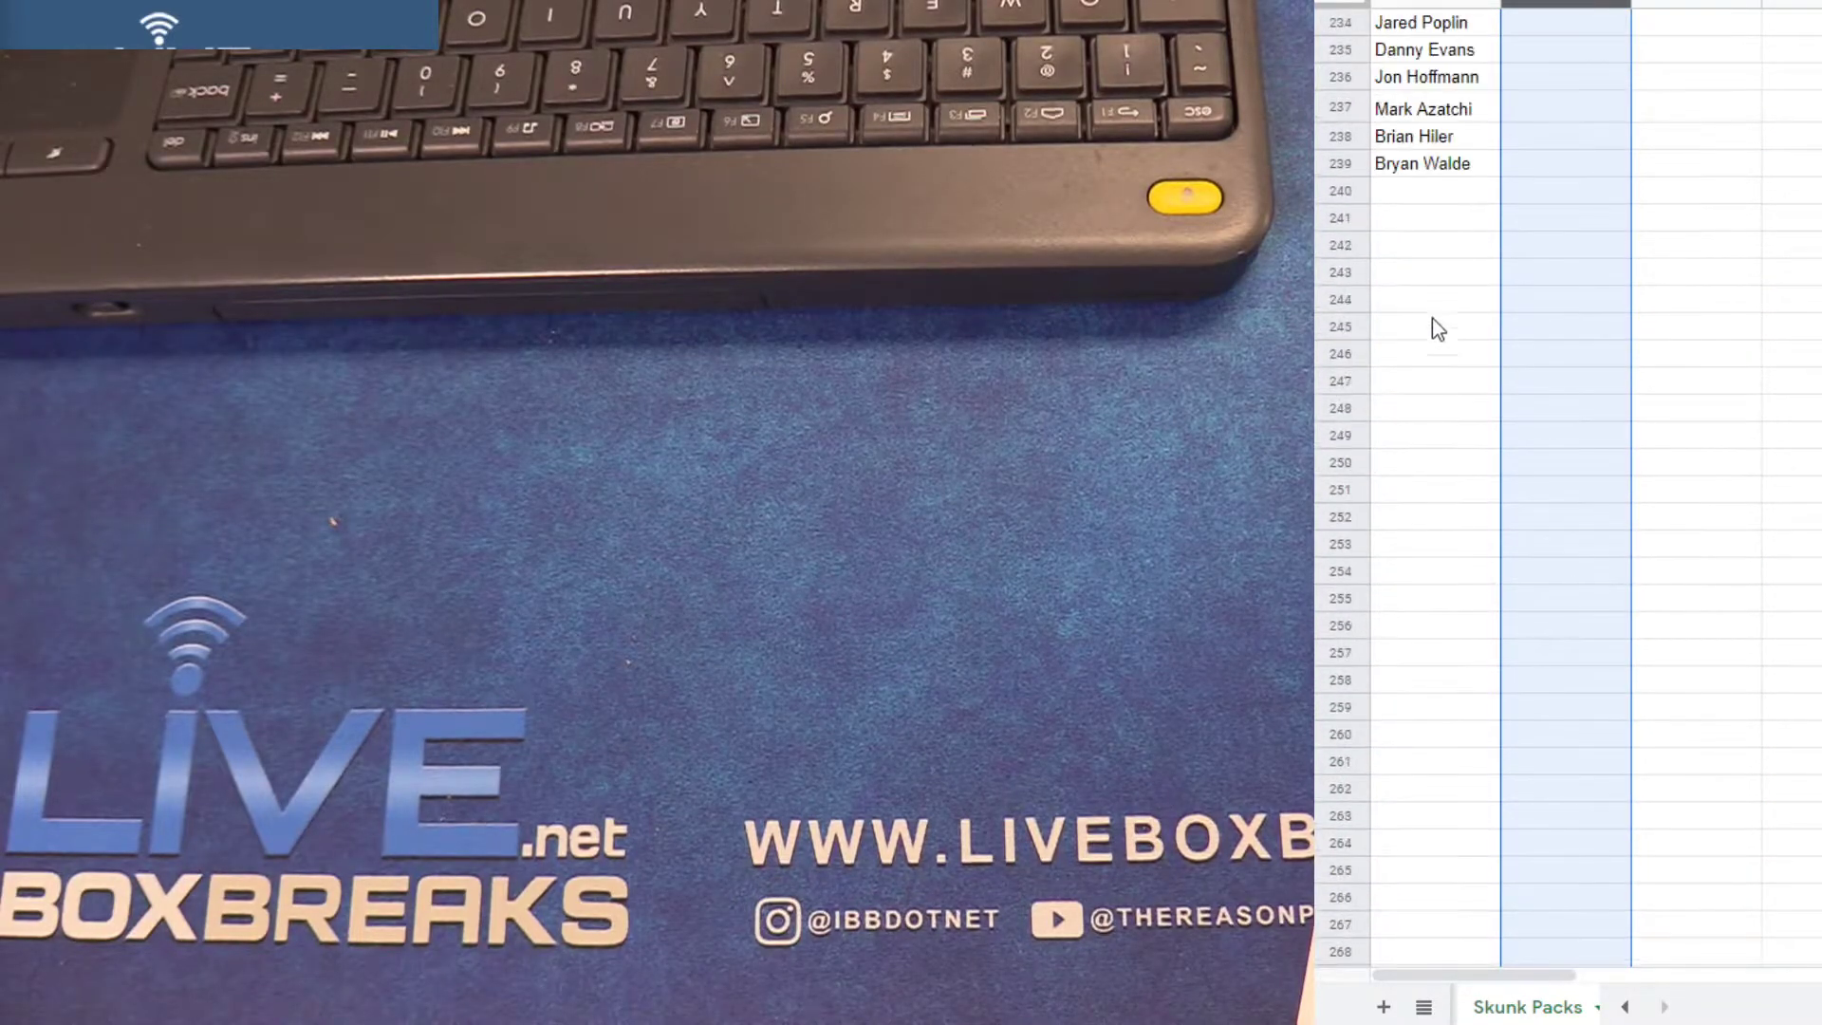
click(1436, 189)
key(ctrl+v)
Delete column B, take the following column's names and append them to column A
click(1565, 5)
right_click(1567, 5)
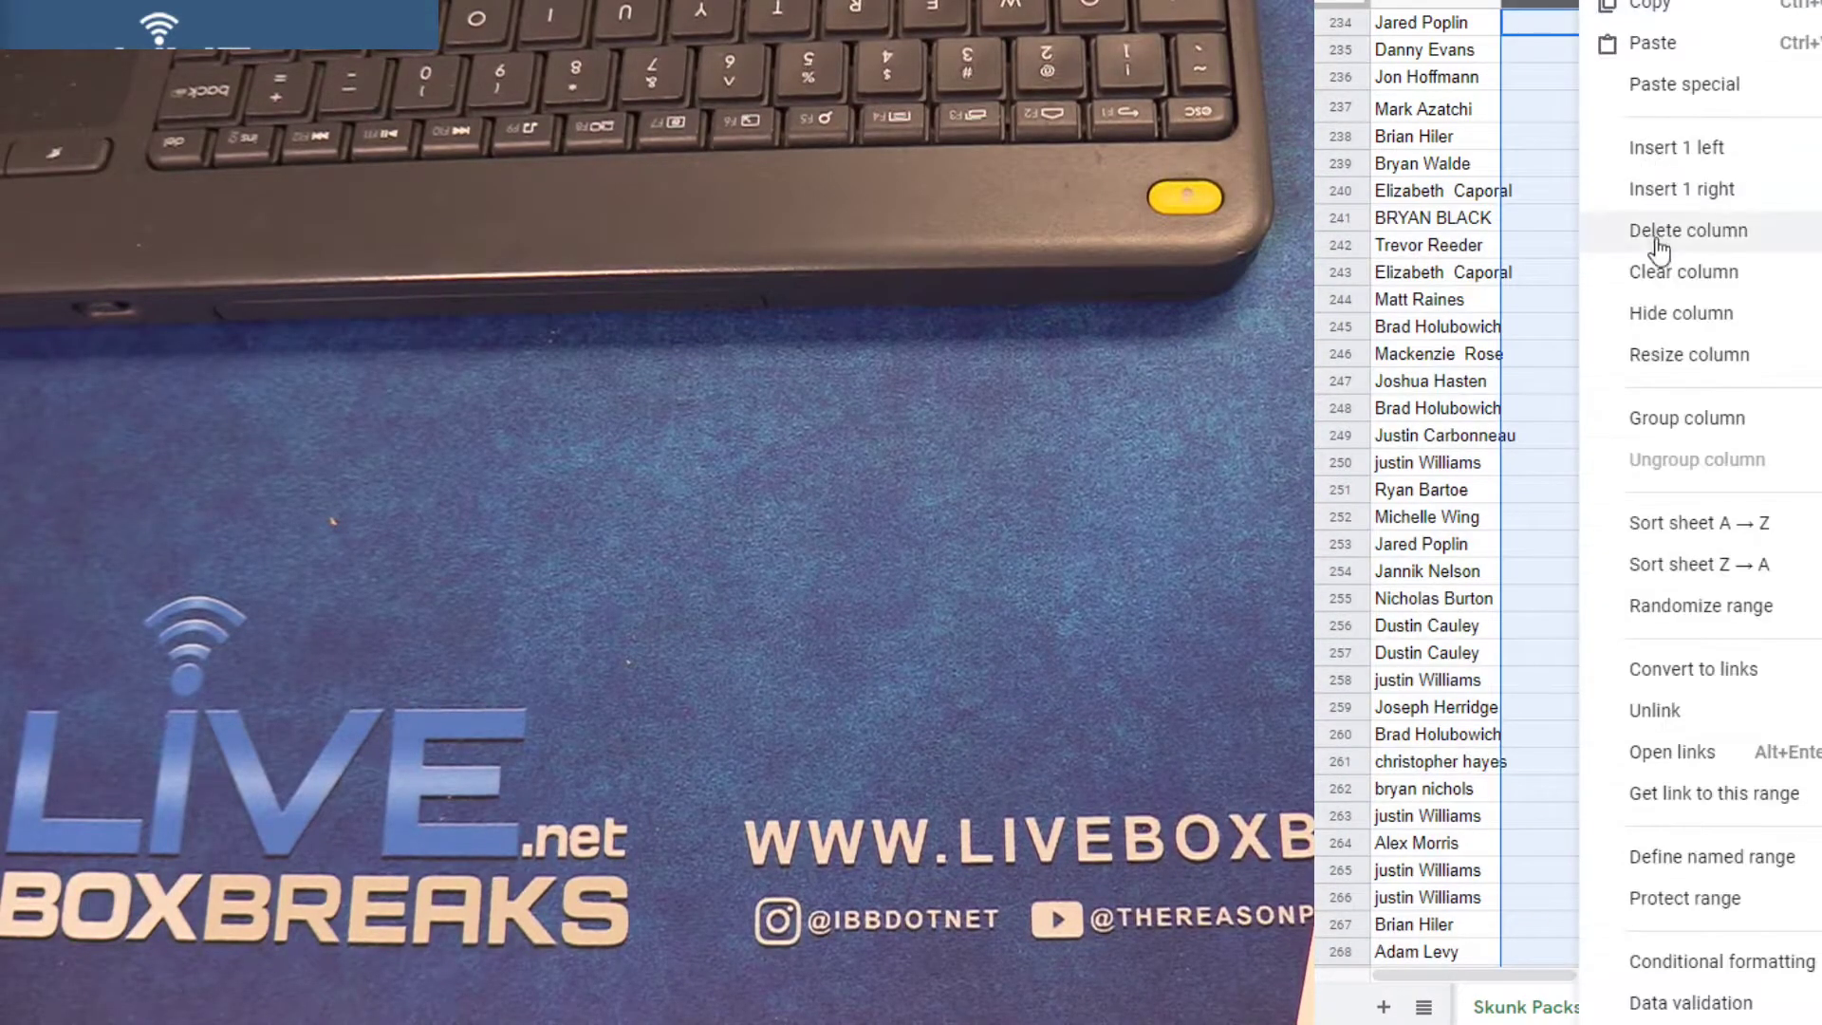
click(1605, 231)
scroll(1606, 281, up, 20)
scroll(1566, 331, up, 5)
scroll(1568, 337, up, 12)
scroll(1568, 340, up, 8)
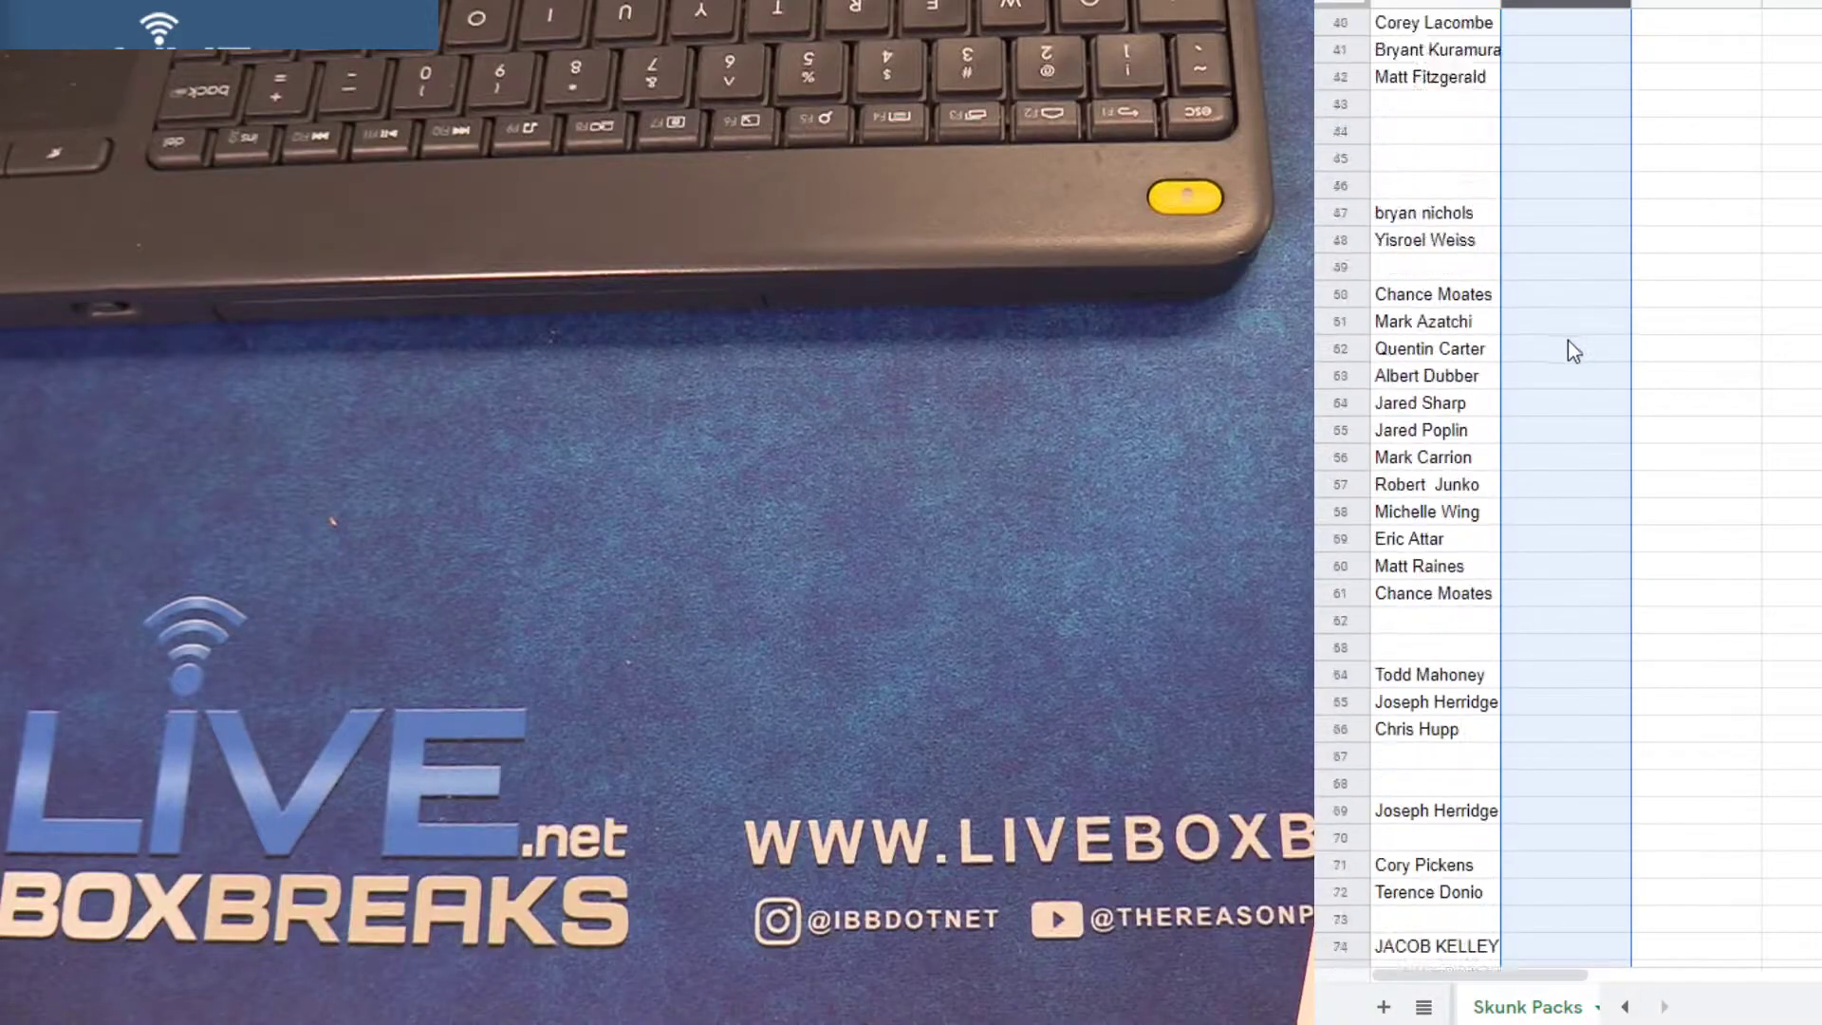
scroll(1571, 342, up, 10)
scroll(1577, 453, up, 1)
click(1578, 485)
scroll(1577, 484, up, 5)
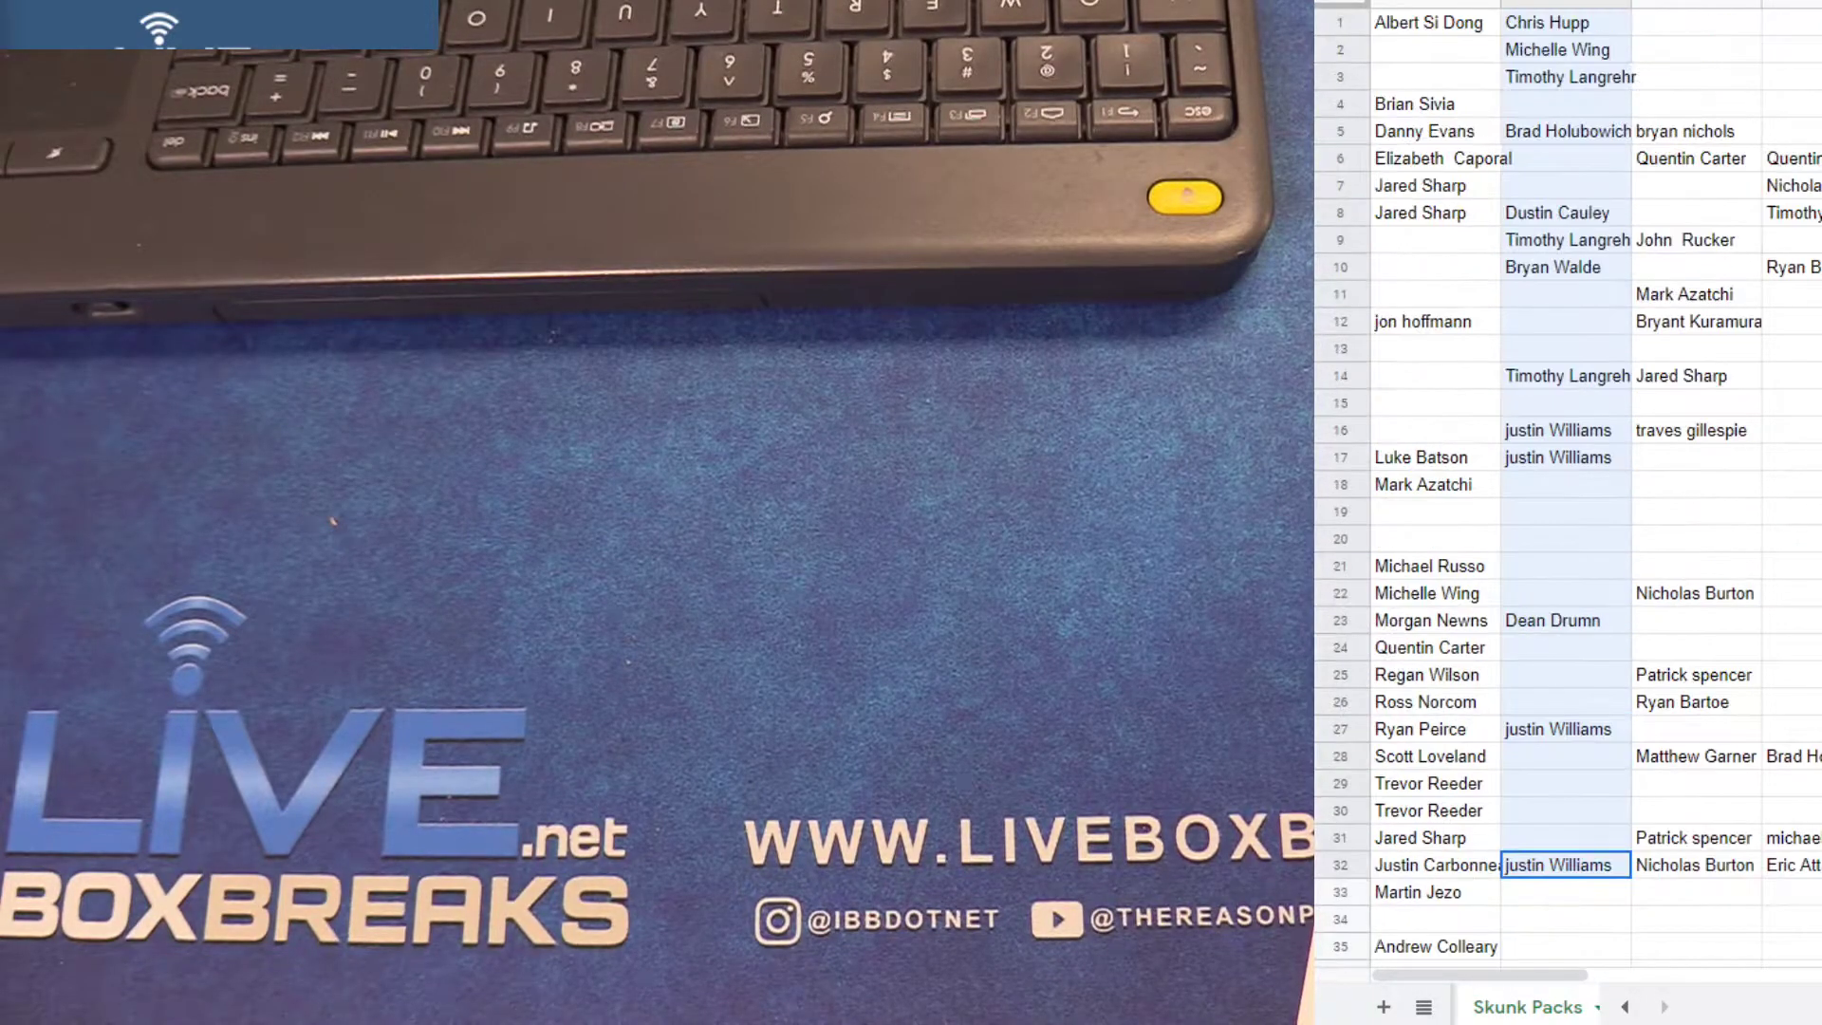
right_click(1577, 3)
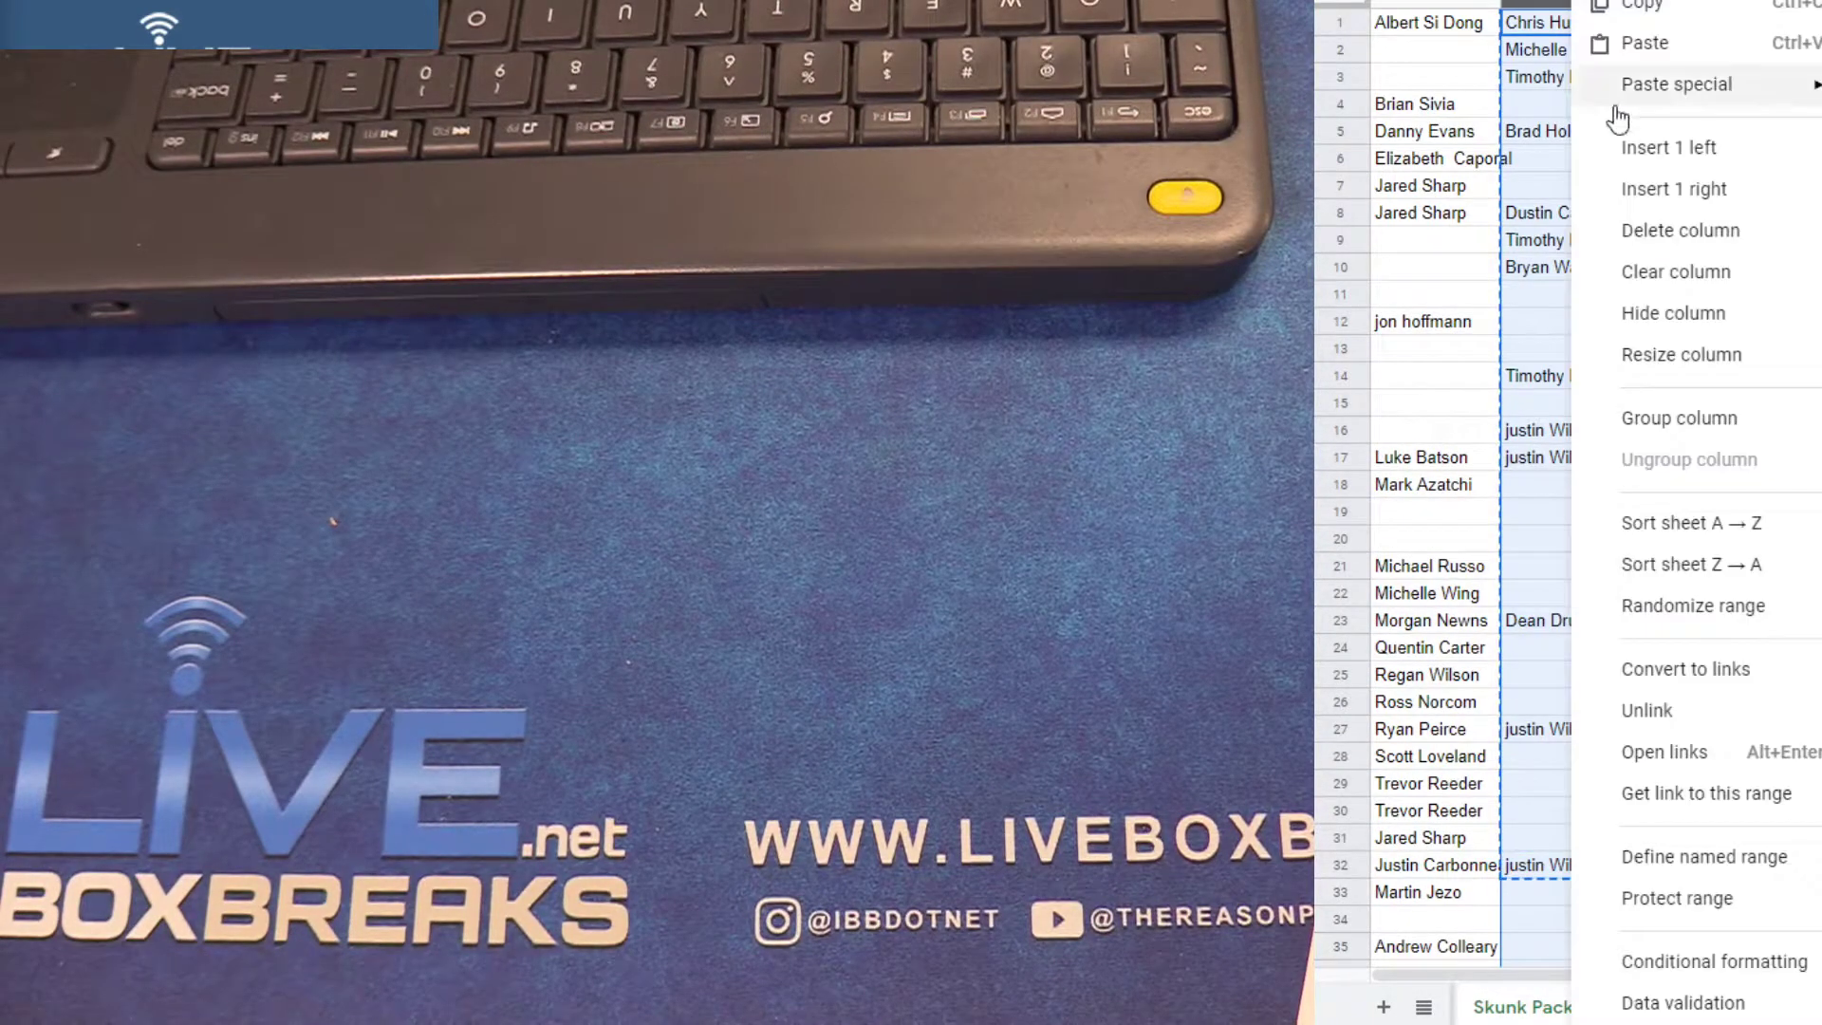
click(1647, 246)
scroll(1457, 293, down, 10)
scroll(1468, 326, down, 15)
scroll(1452, 374, down, 15)
scroll(1434, 367, down, 15)
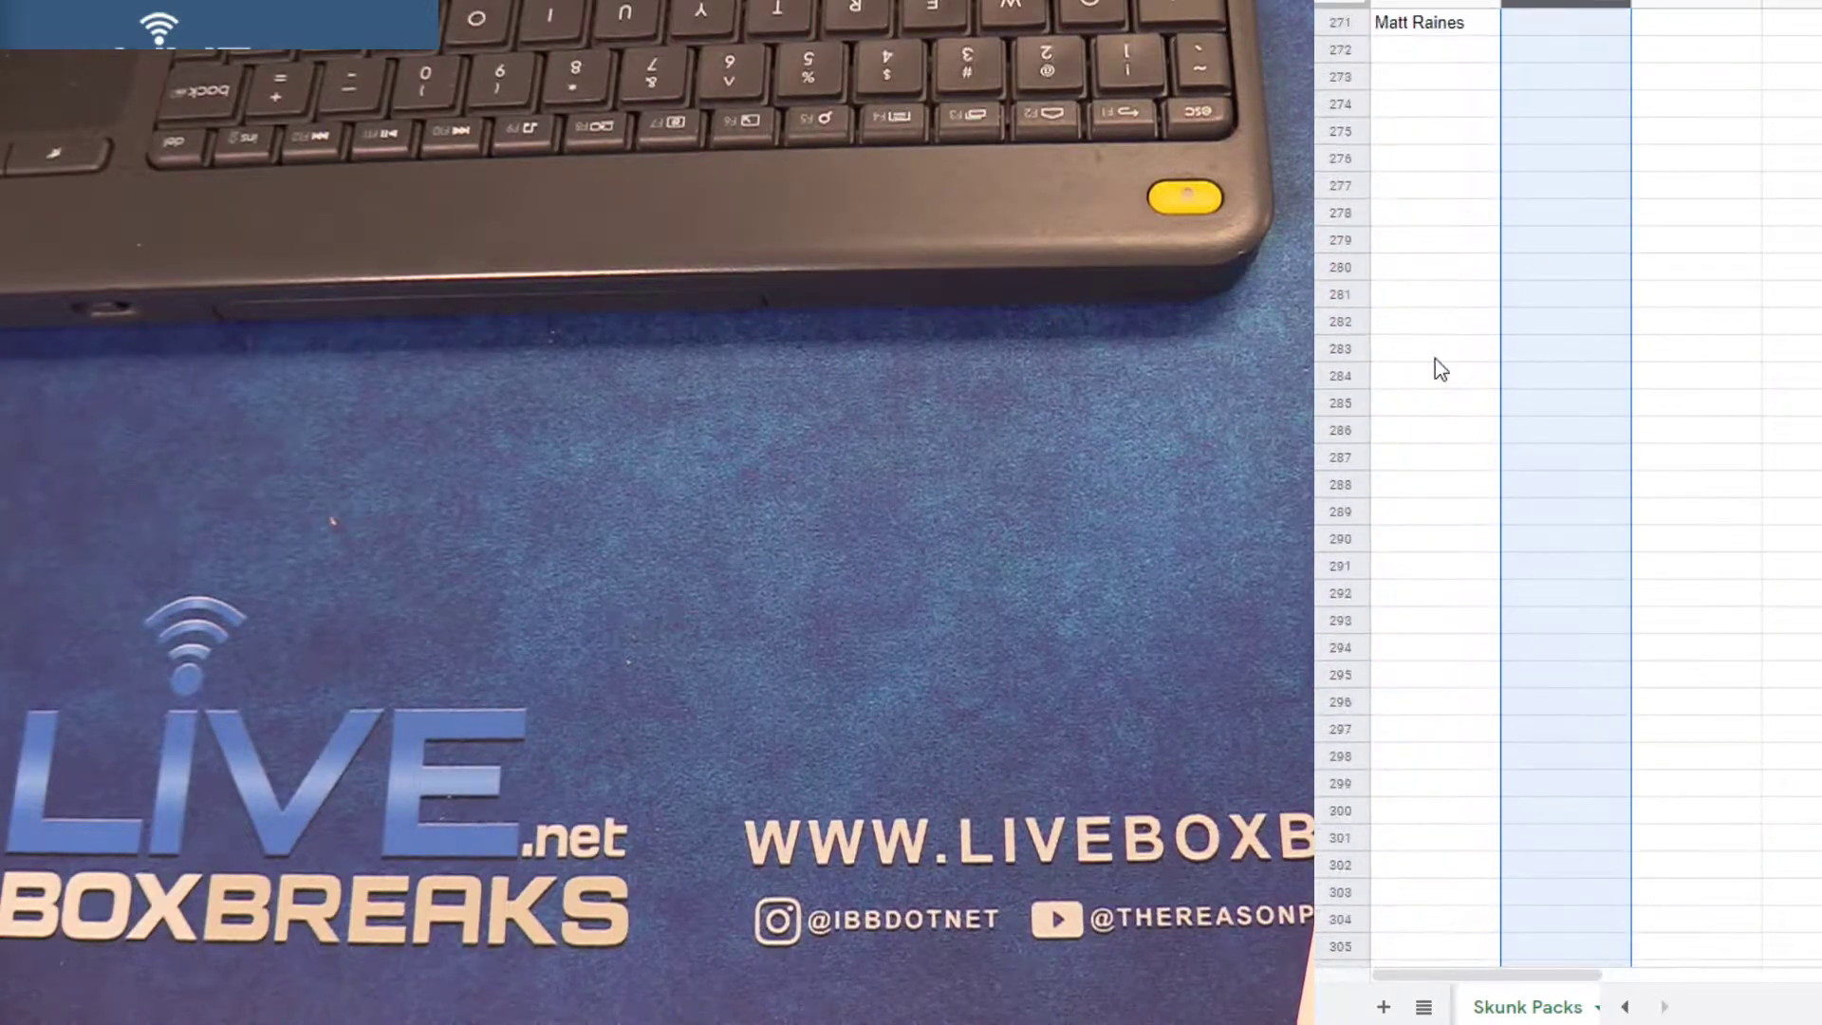
scroll(1438, 350, up, 2)
key(ctrl+v)
Remove another used column B and paste its successor's names under column A
right_click(1555, 6)
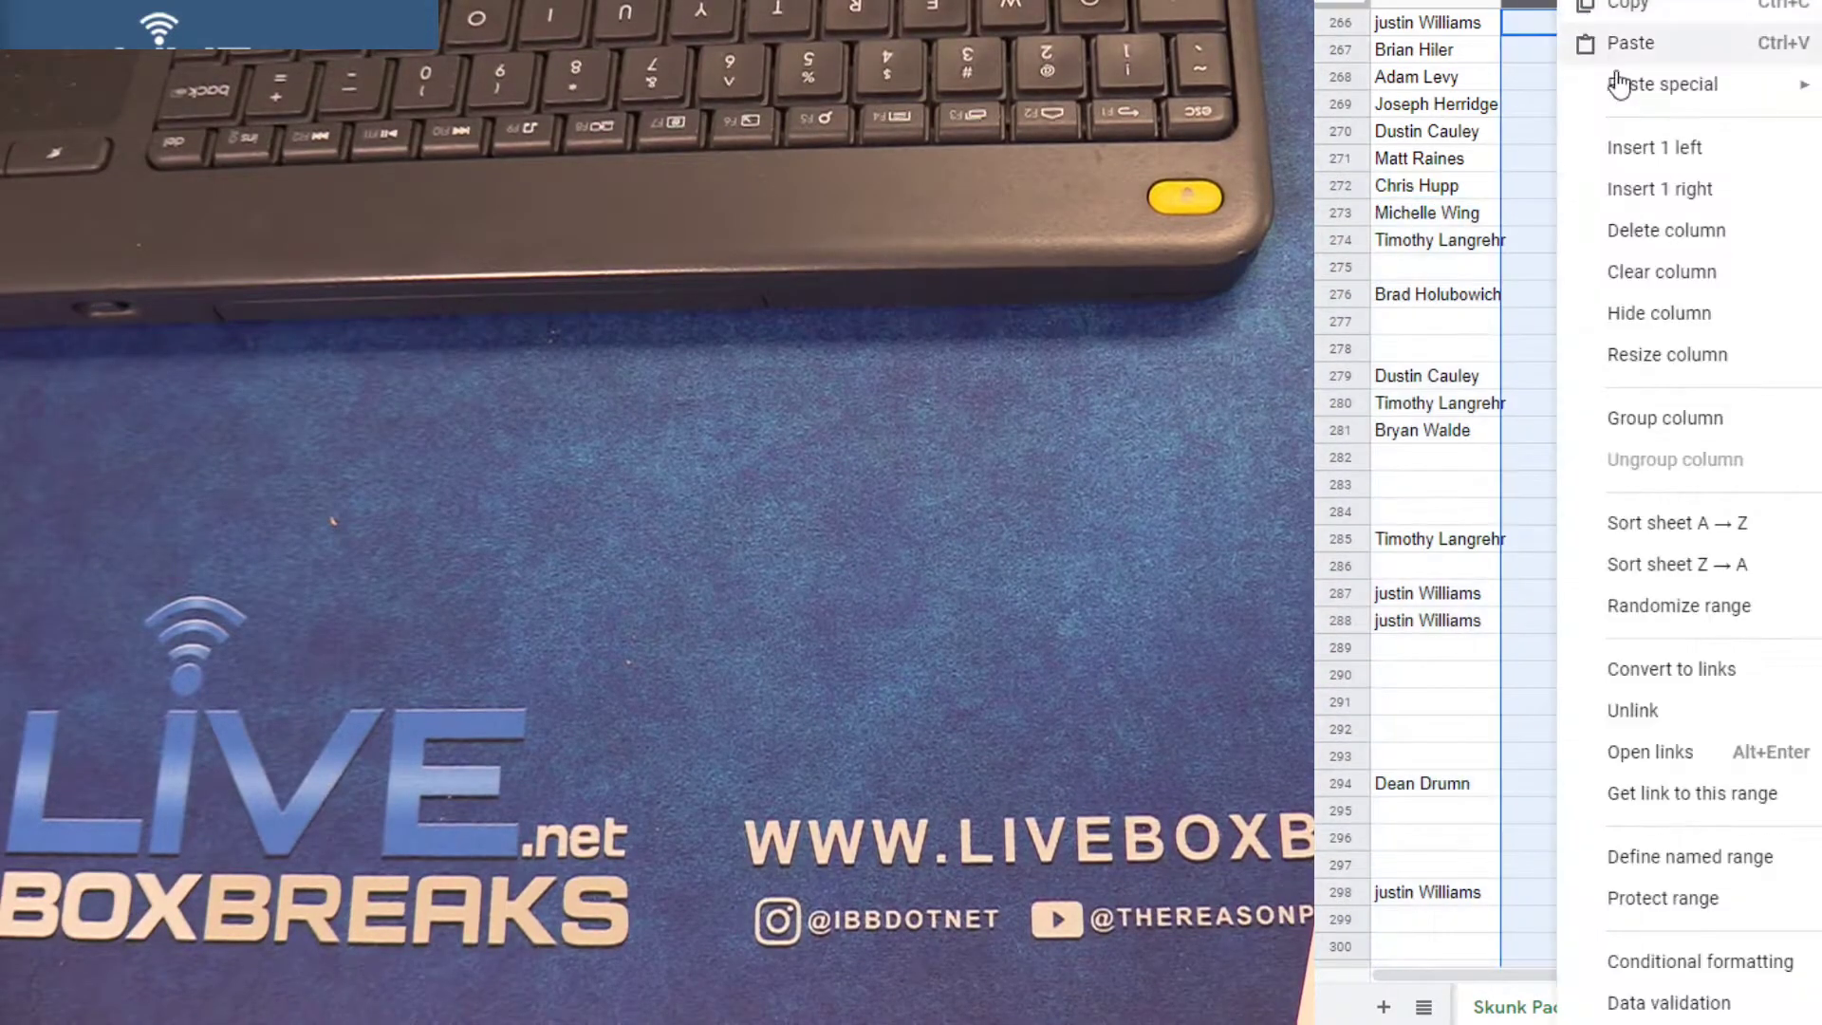
click(1647, 246)
scroll(1560, 375, up, 10)
scroll(1560, 375, up, 10)
scroll(1561, 375, up, 5)
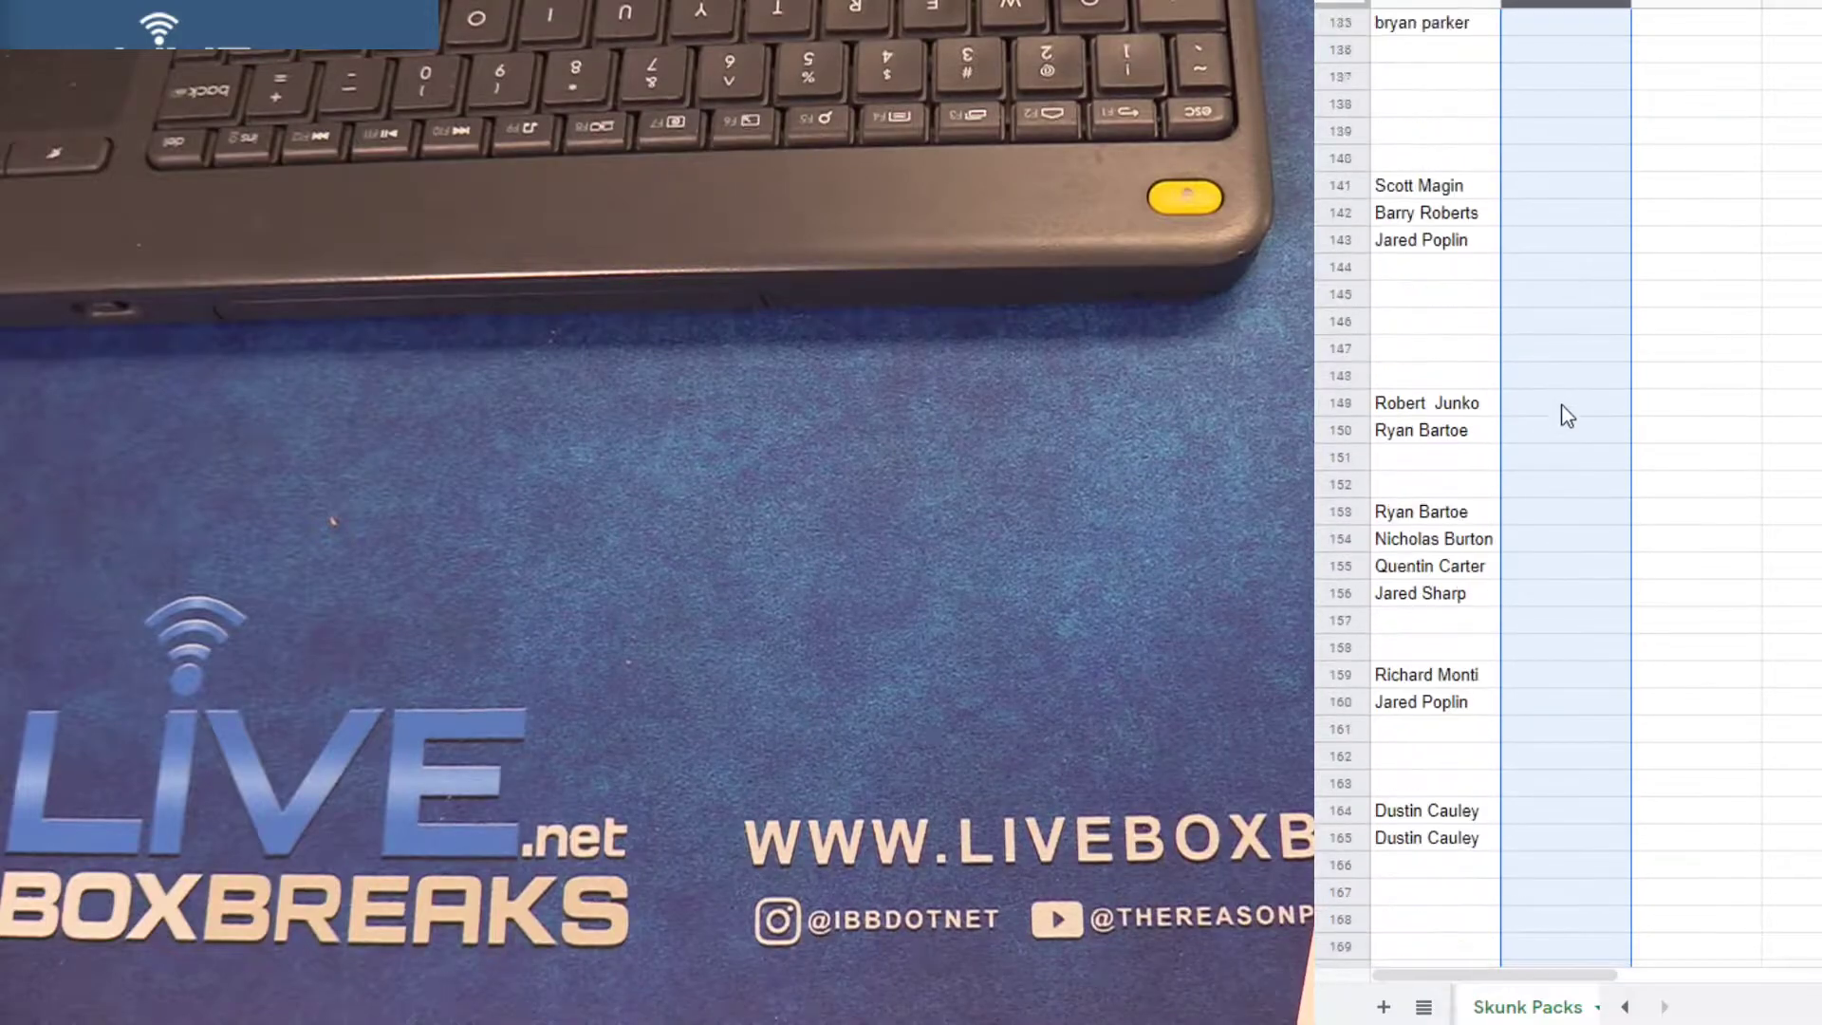
scroll(1564, 431, up, 5)
scroll(1562, 430, up, 6)
scroll(1566, 434, up, 5)
scroll(1572, 434, up, 4)
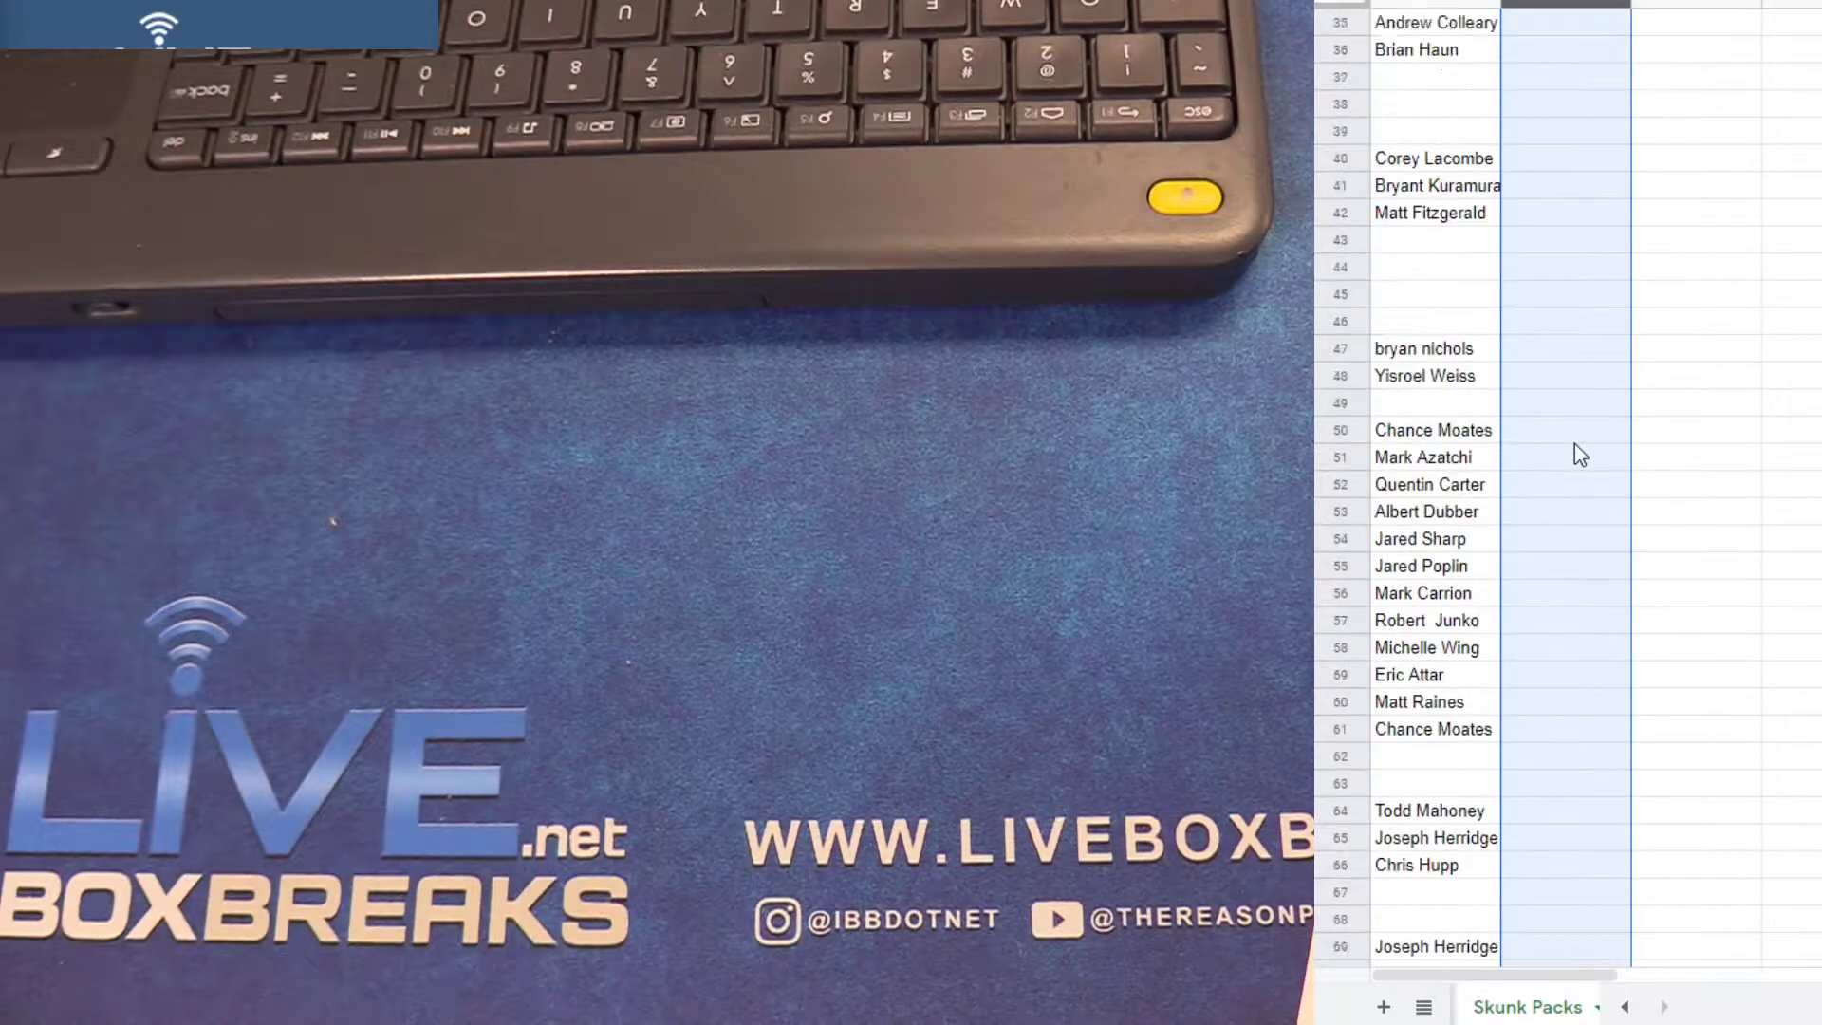
scroll(1571, 426, up, 3)
click(1563, 347)
scroll(1563, 348, up, 6)
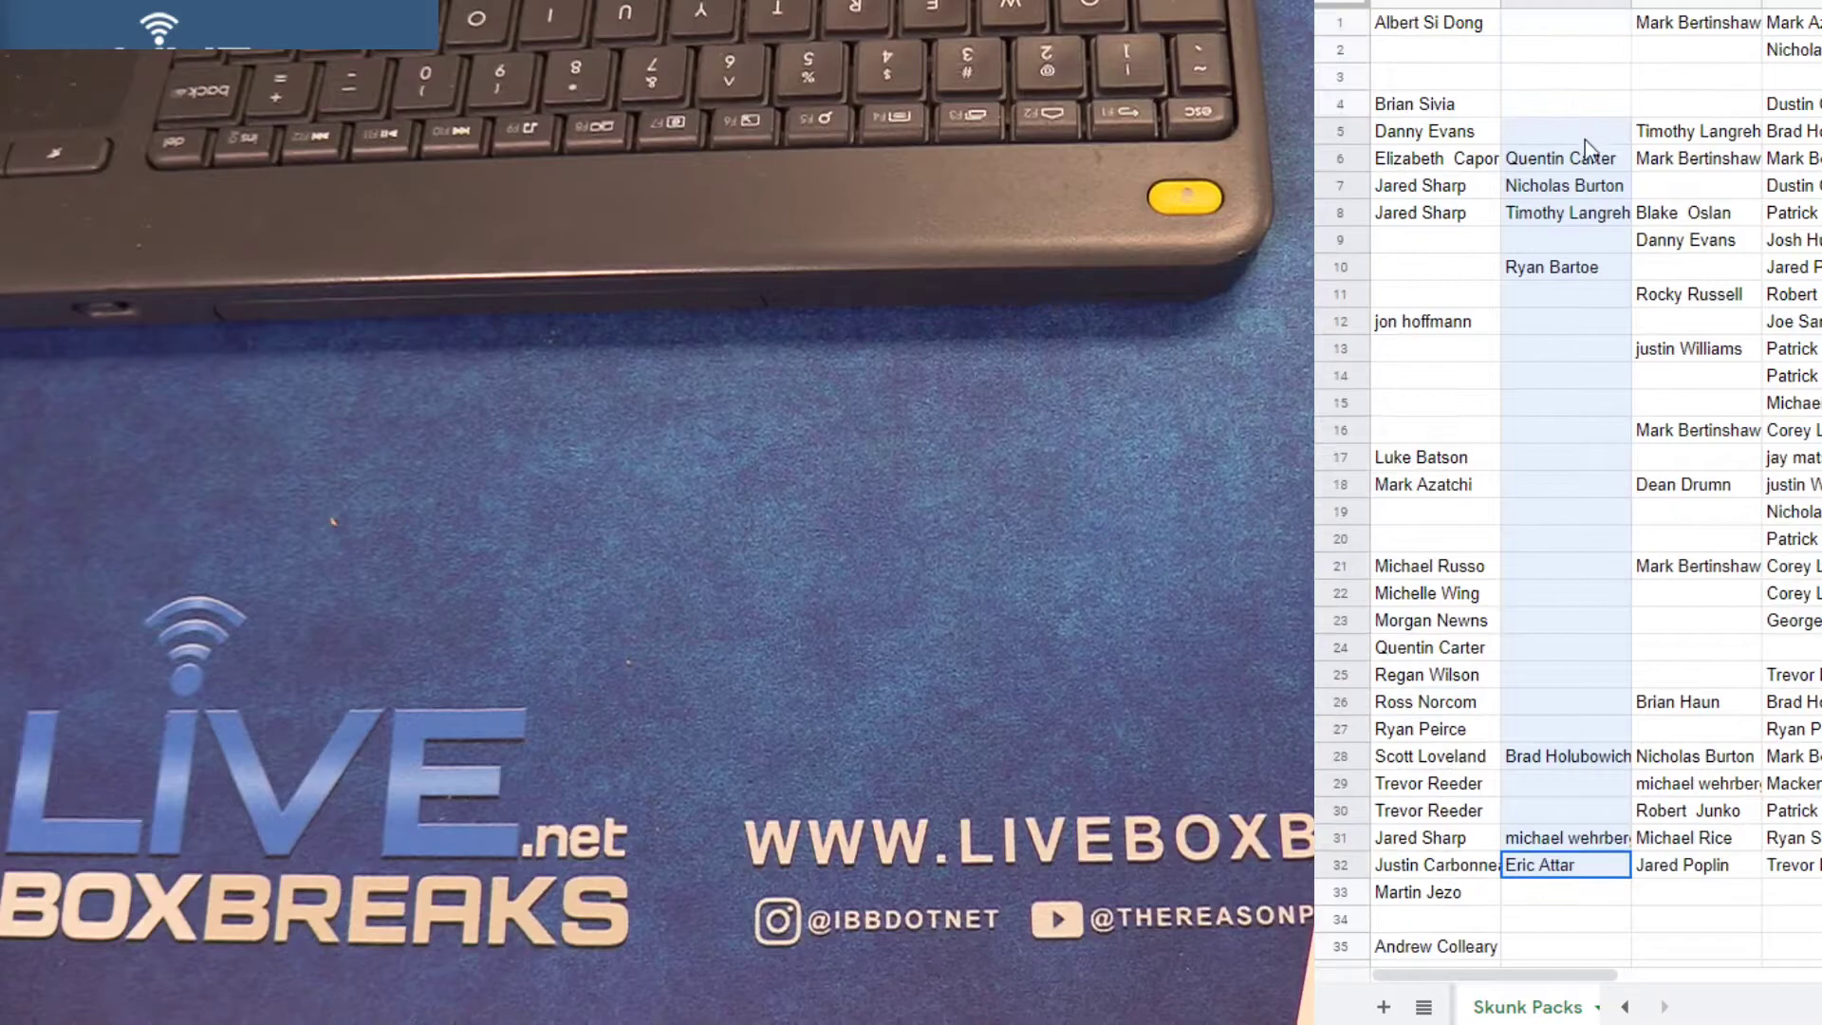
right_click(1585, 8)
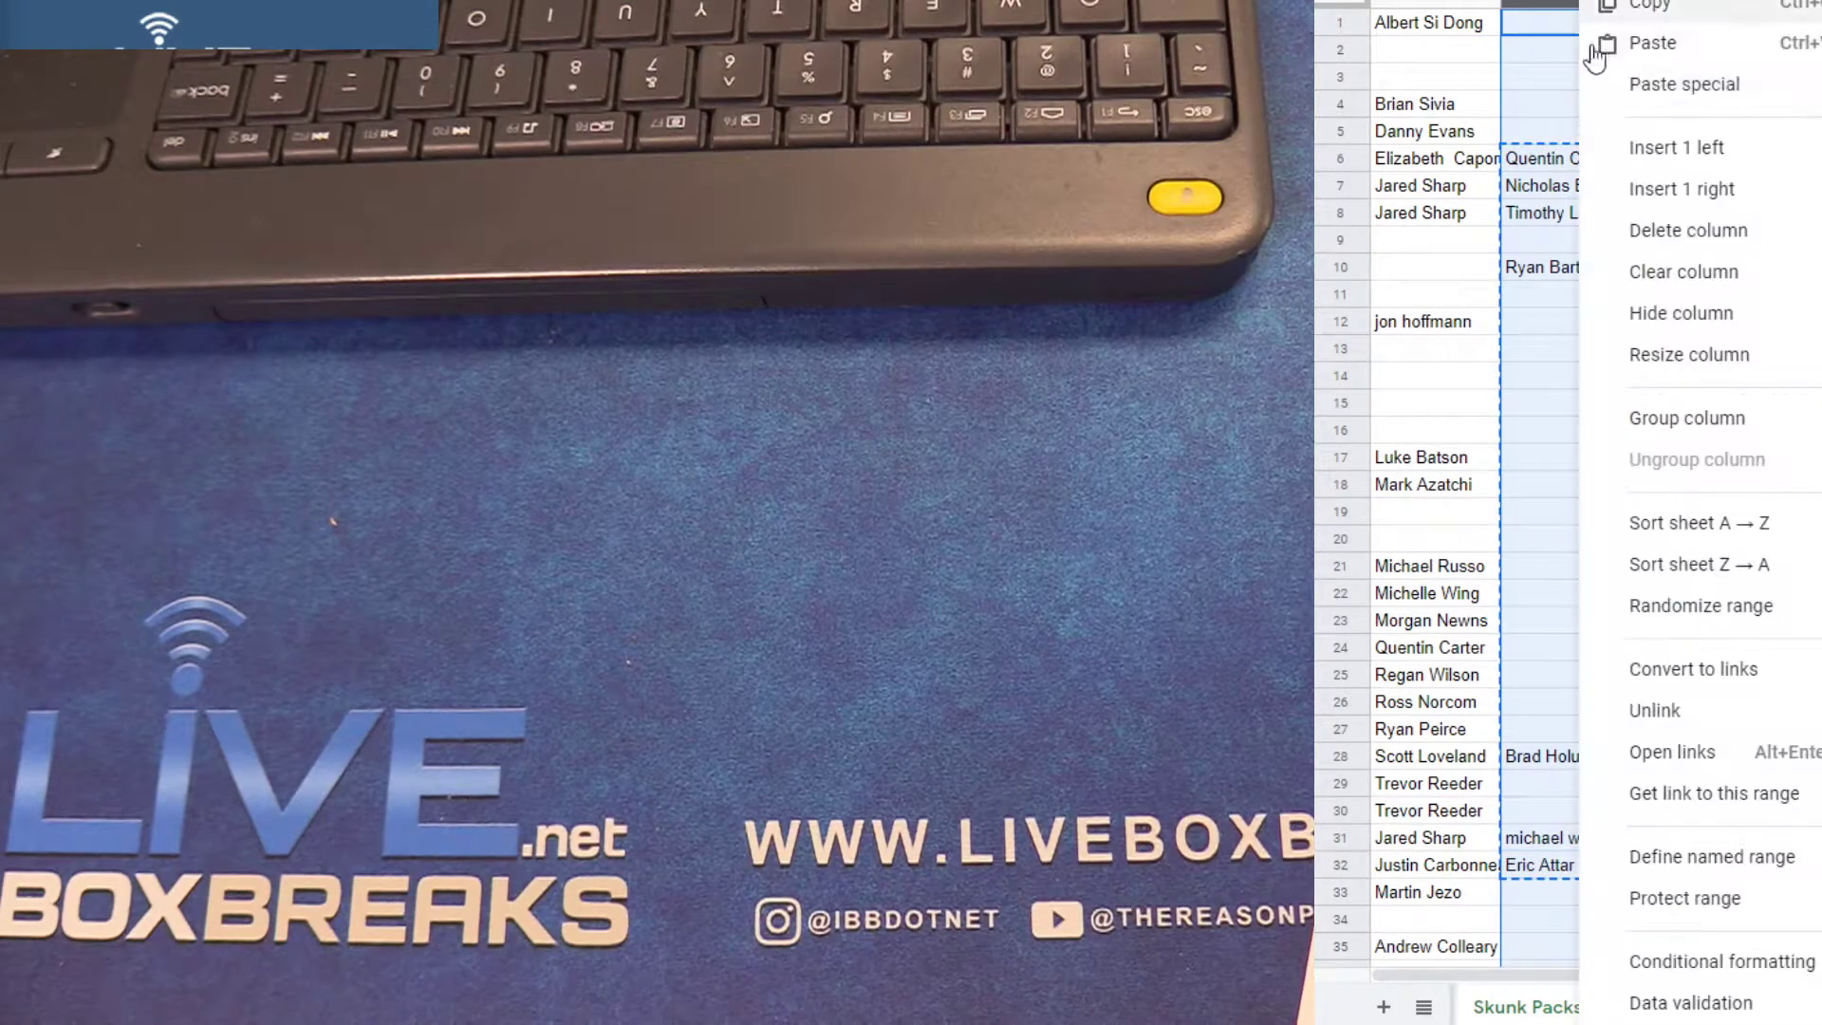
click(1646, 235)
scroll(1395, 423, down, 8)
scroll(1395, 420, down, 20)
scroll(1443, 408, down, 15)
scroll(1445, 417, down, 10)
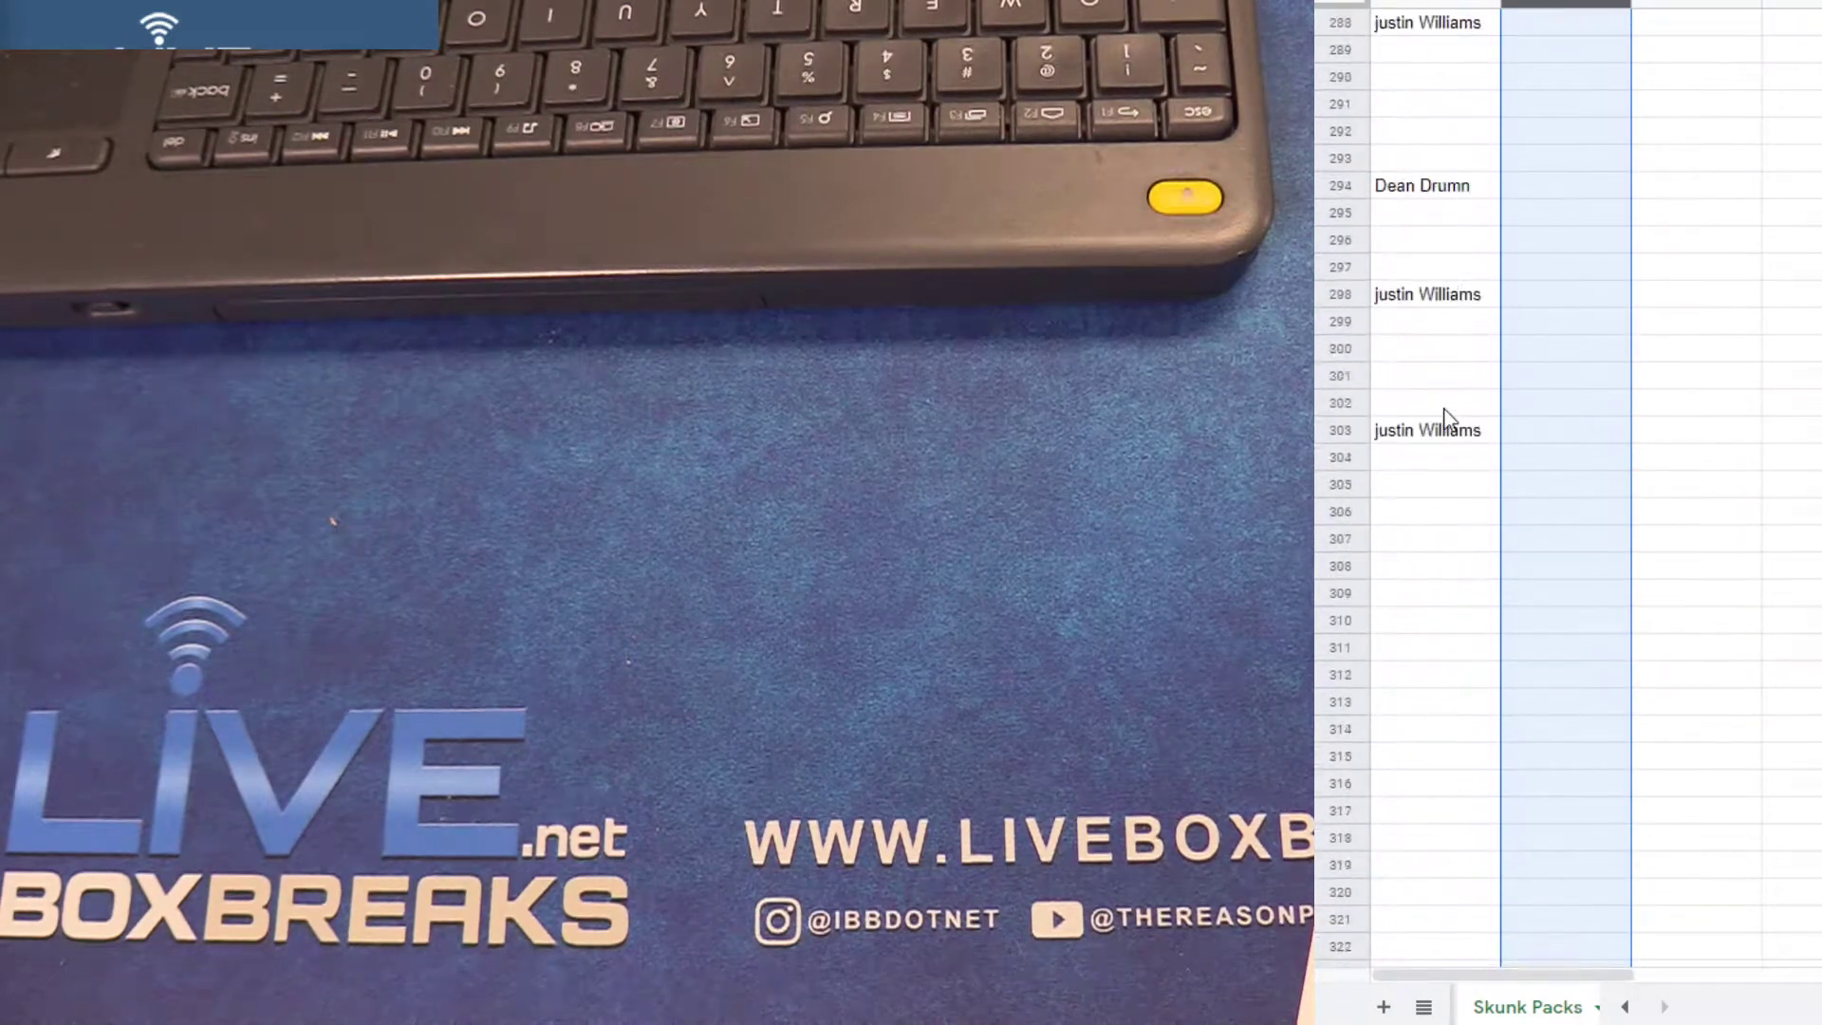
scroll(1446, 415, down, 1)
click(1446, 407)
key(ctrl+v)
Move two more columns of names into column A, ending with a paste at A366
right_click(1575, 5)
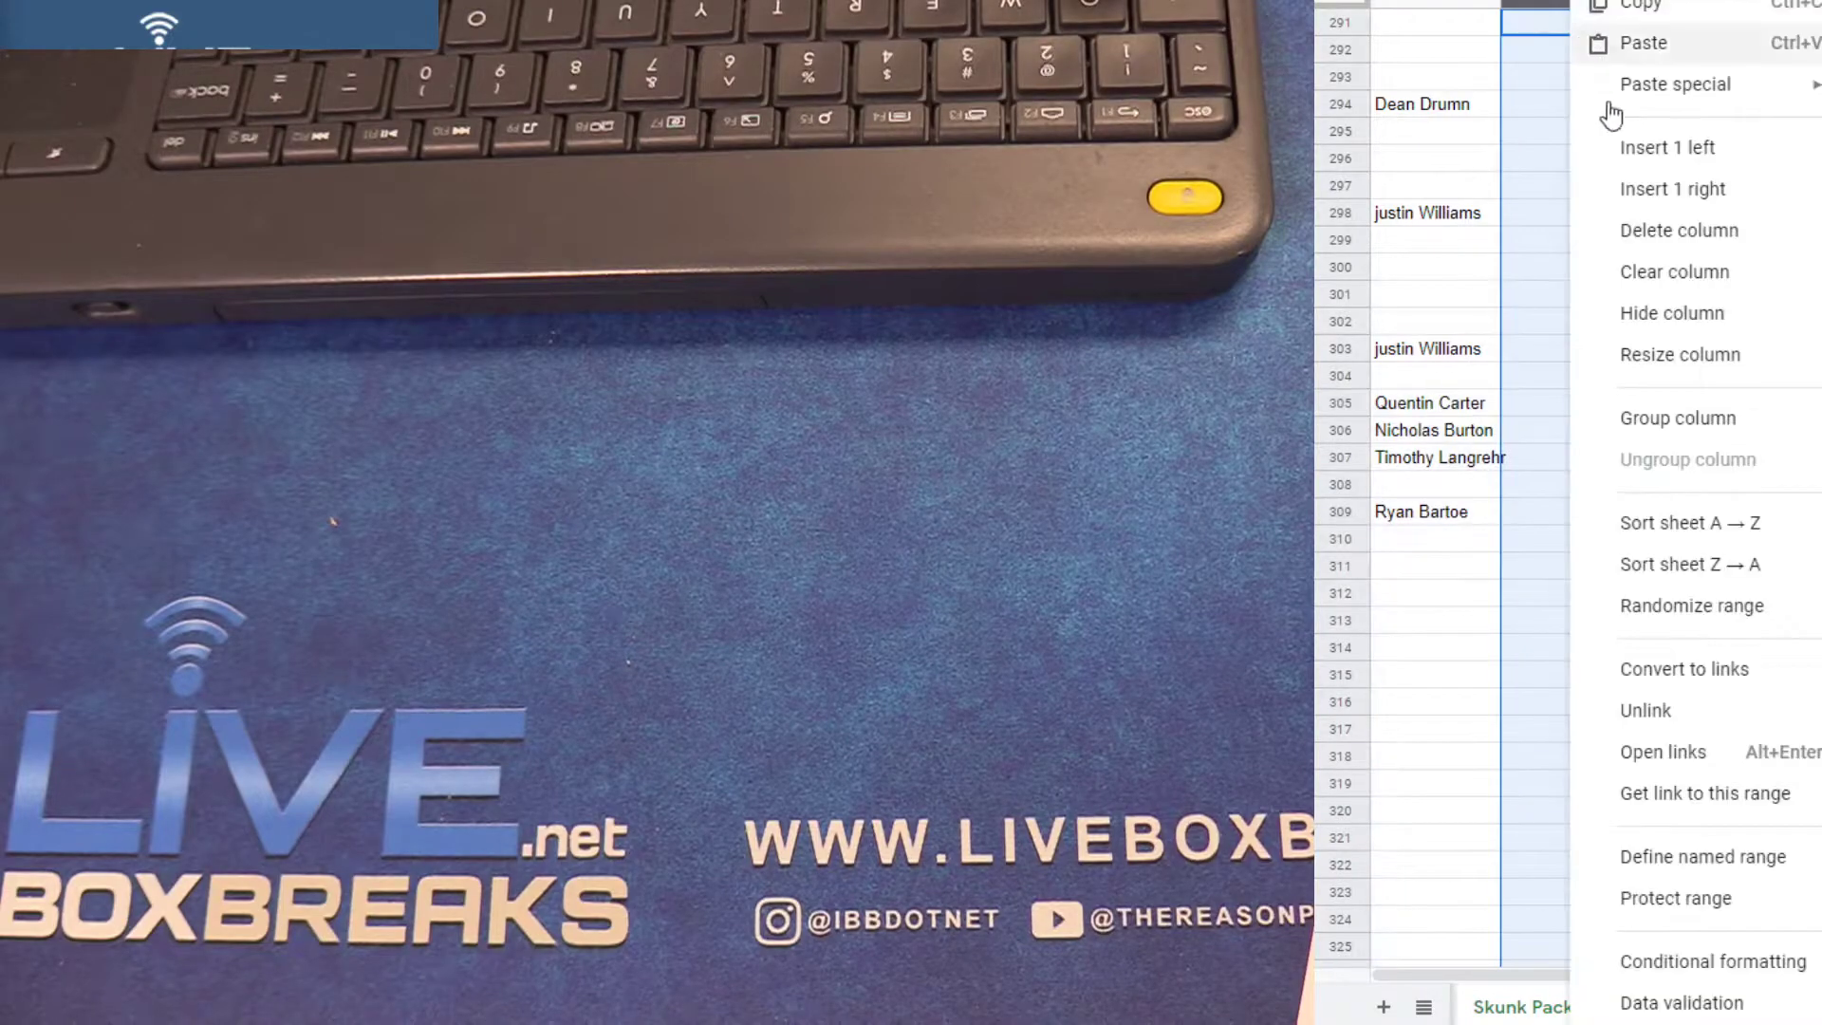
click(1620, 281)
scroll(1579, 333, up, 15)
scroll(1598, 362, up, 20)
scroll(1631, 460, up, 20)
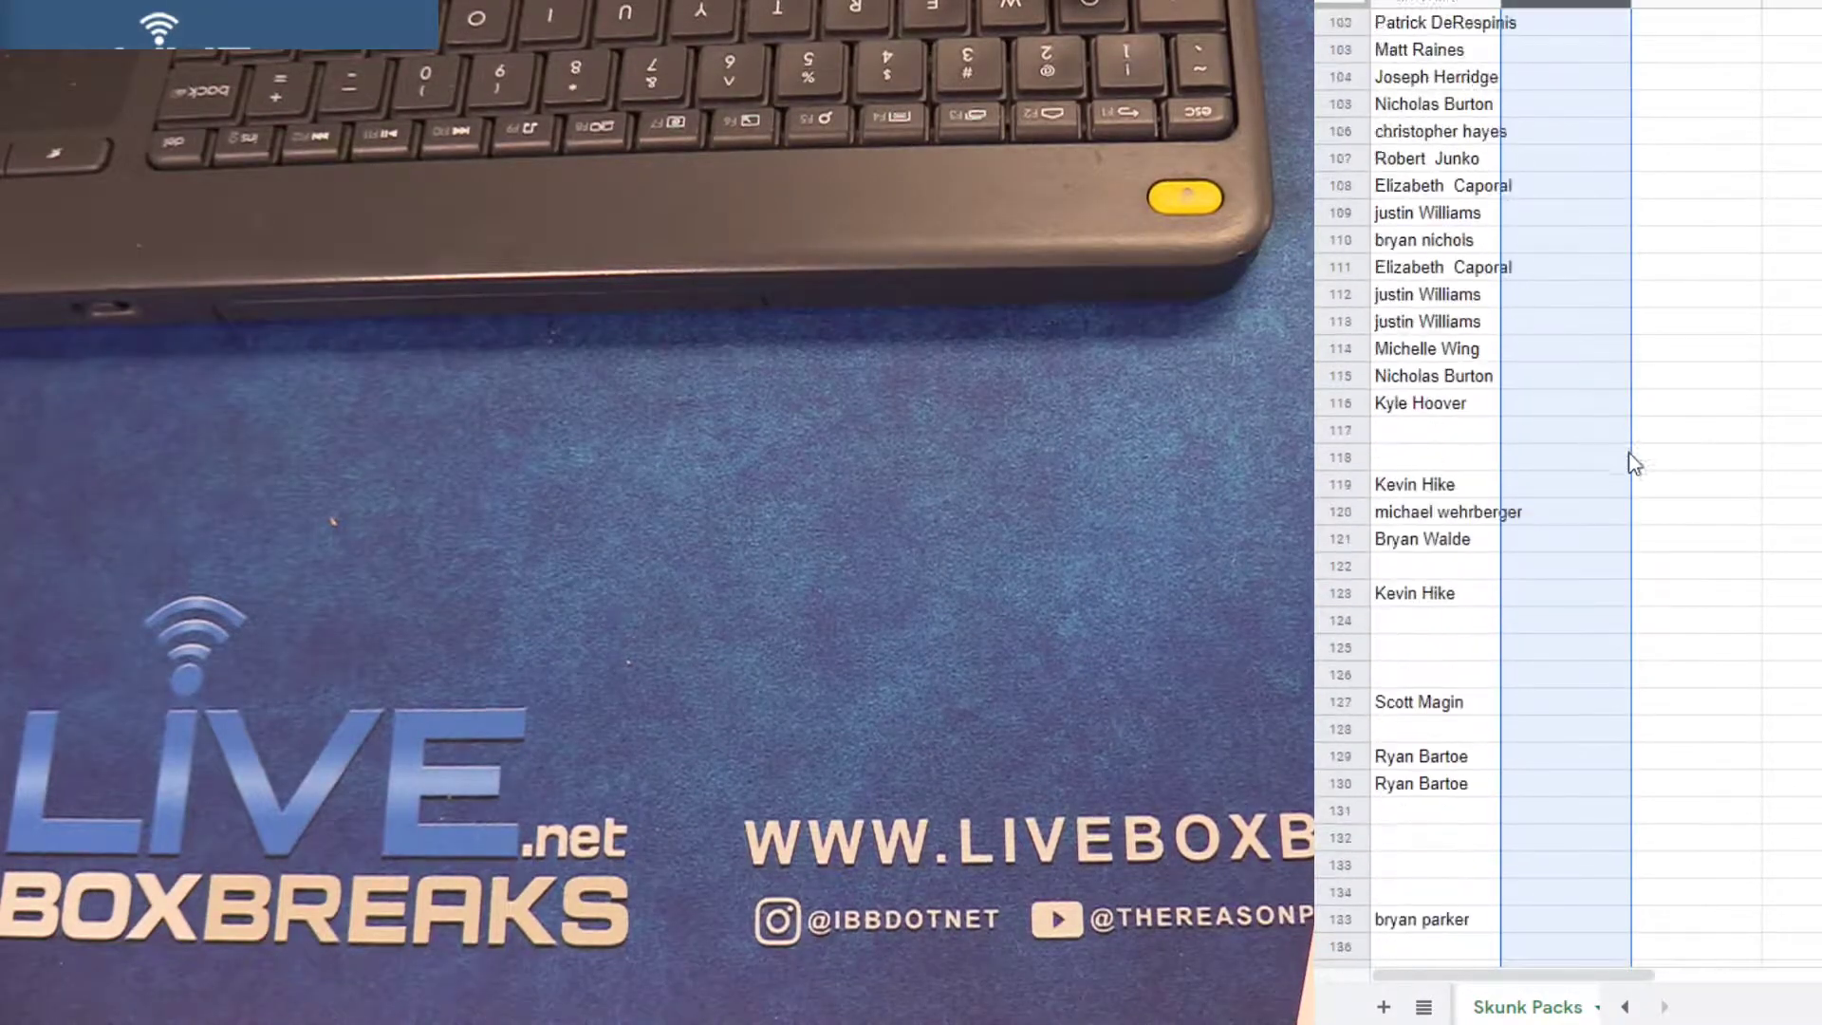
scroll(1620, 484, up, 18)
scroll(1620, 484, up, 12)
scroll(1594, 499, up, 8)
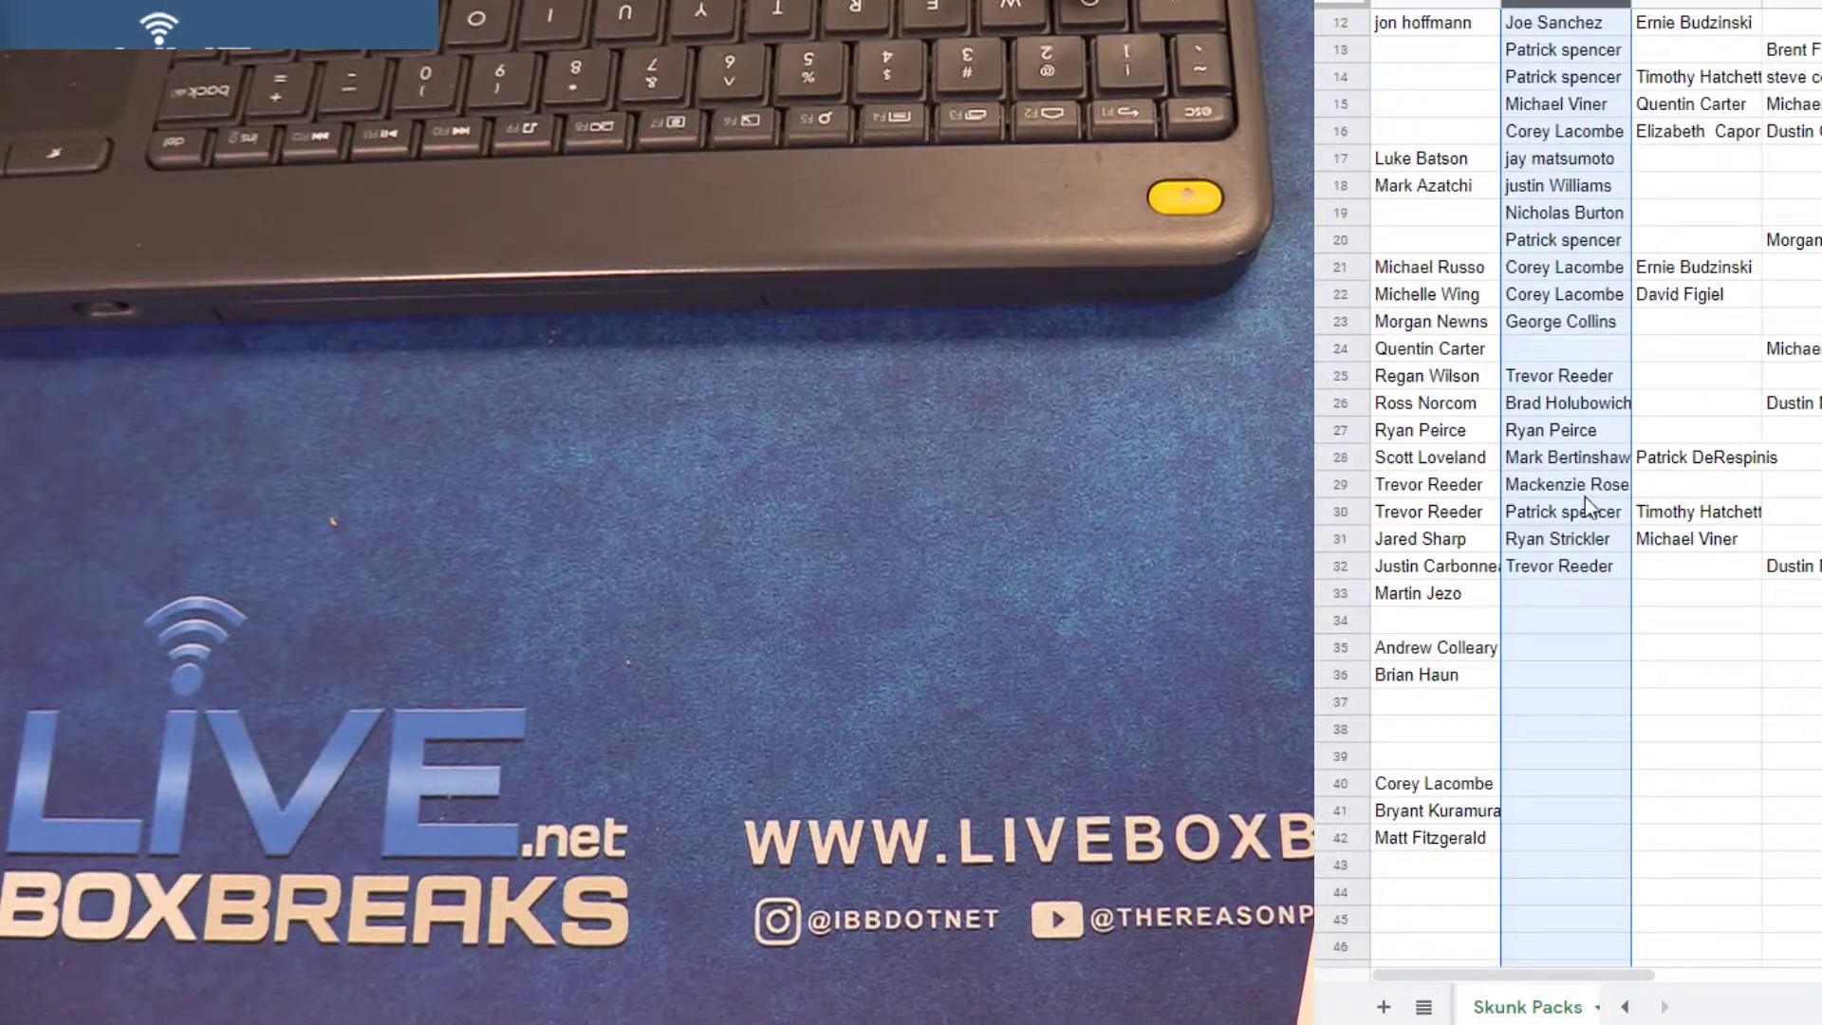
click(1573, 571)
scroll(1574, 570, up, 5)
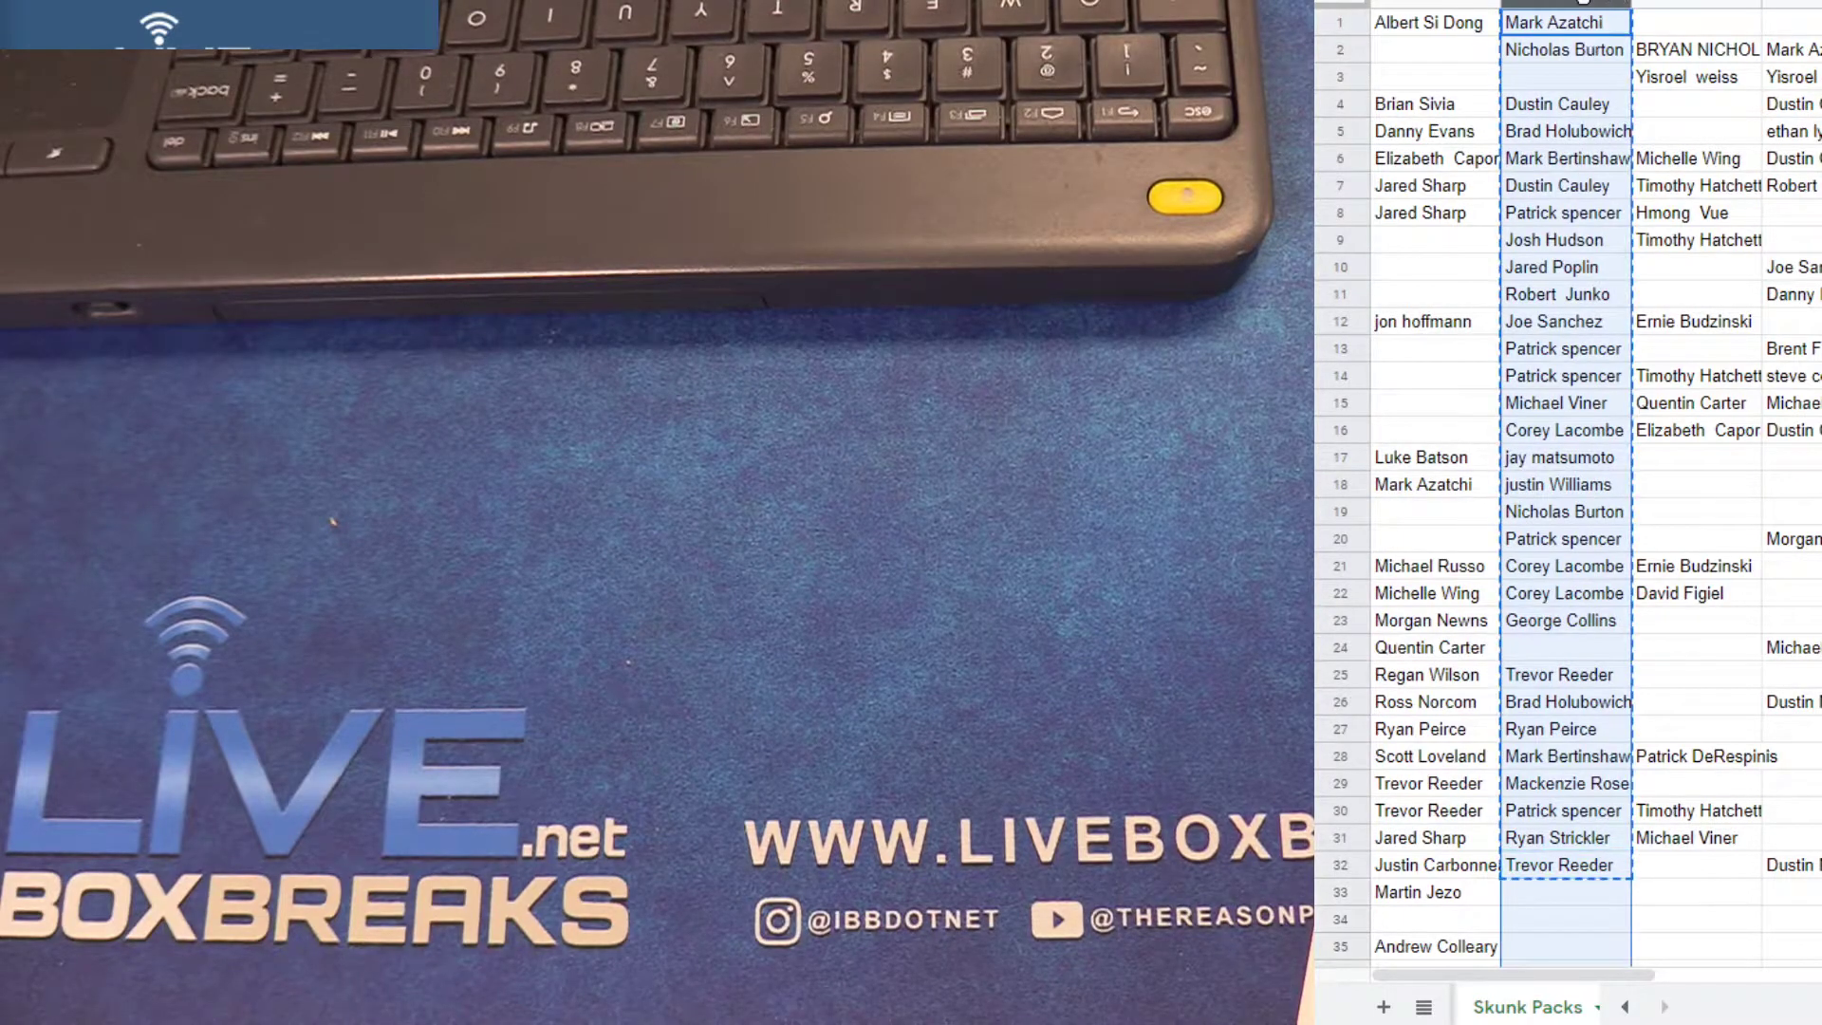
right_click(1594, 214)
click(1655, 232)
scroll(1444, 427, down, 20)
scroll(1444, 427, down, 20)
scroll(1435, 424, down, 20)
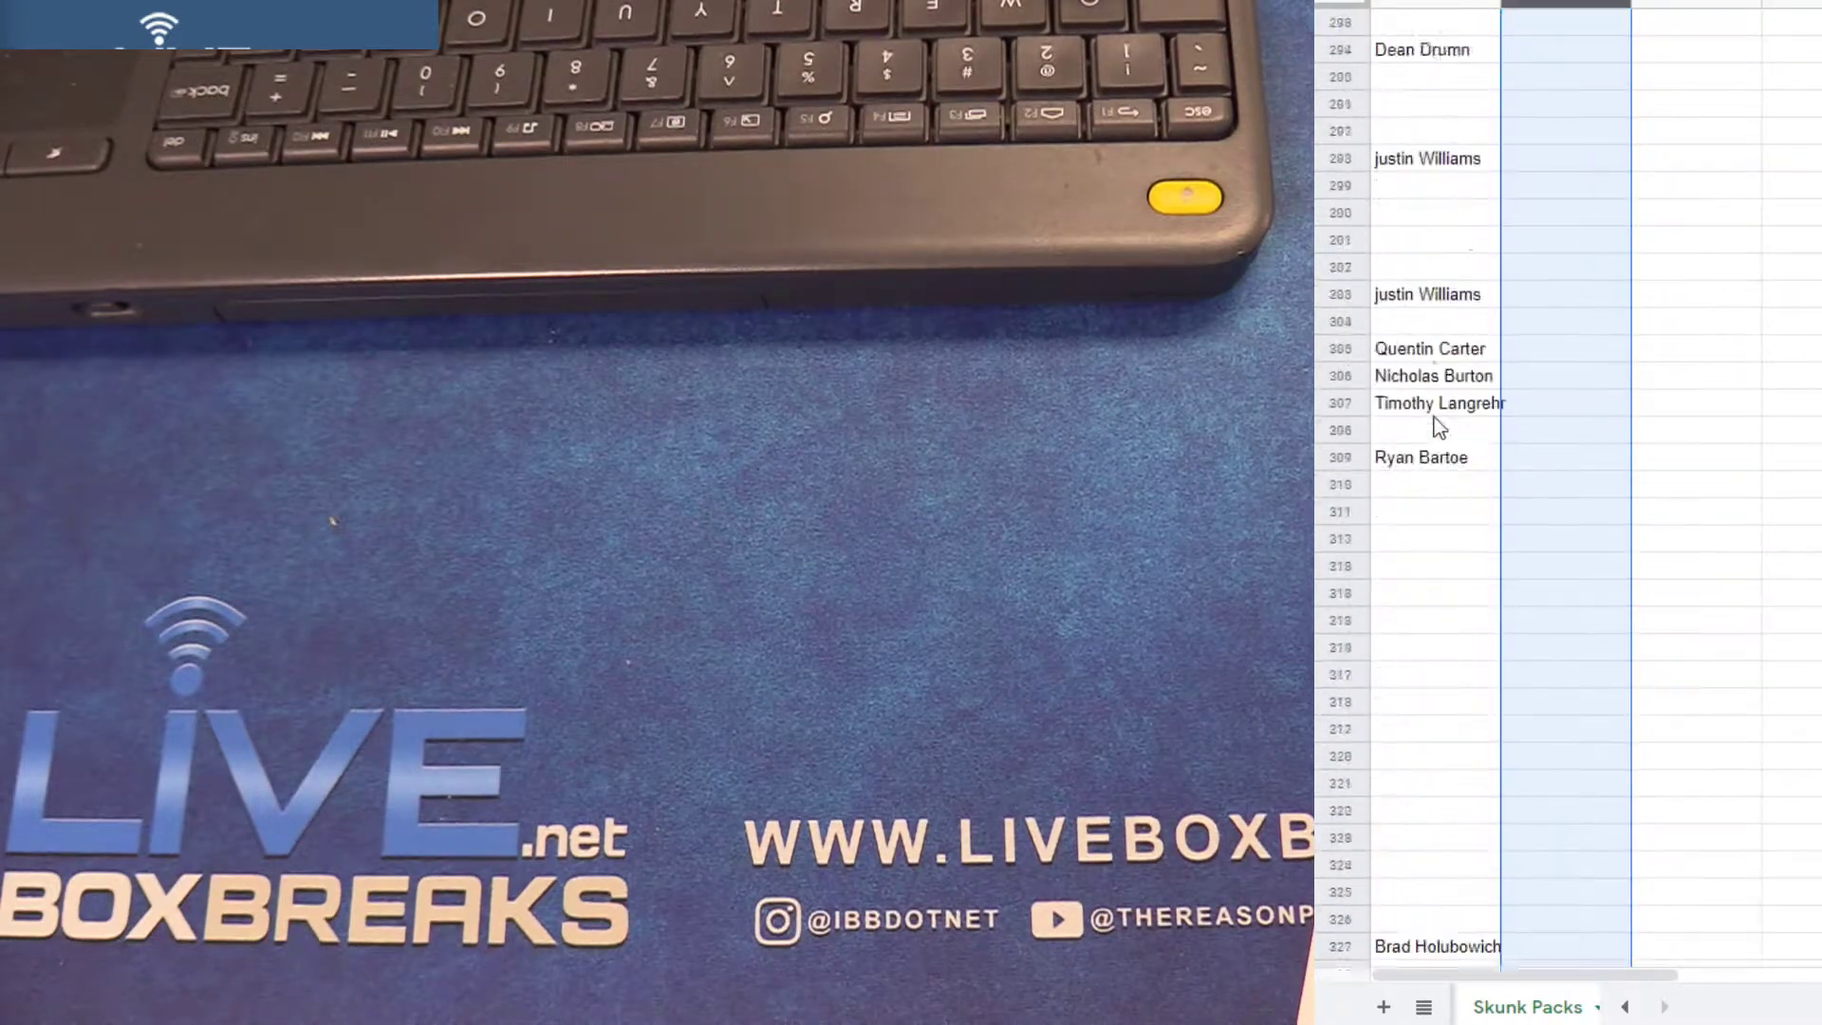
click(1439, 420)
key(ctrl+v)
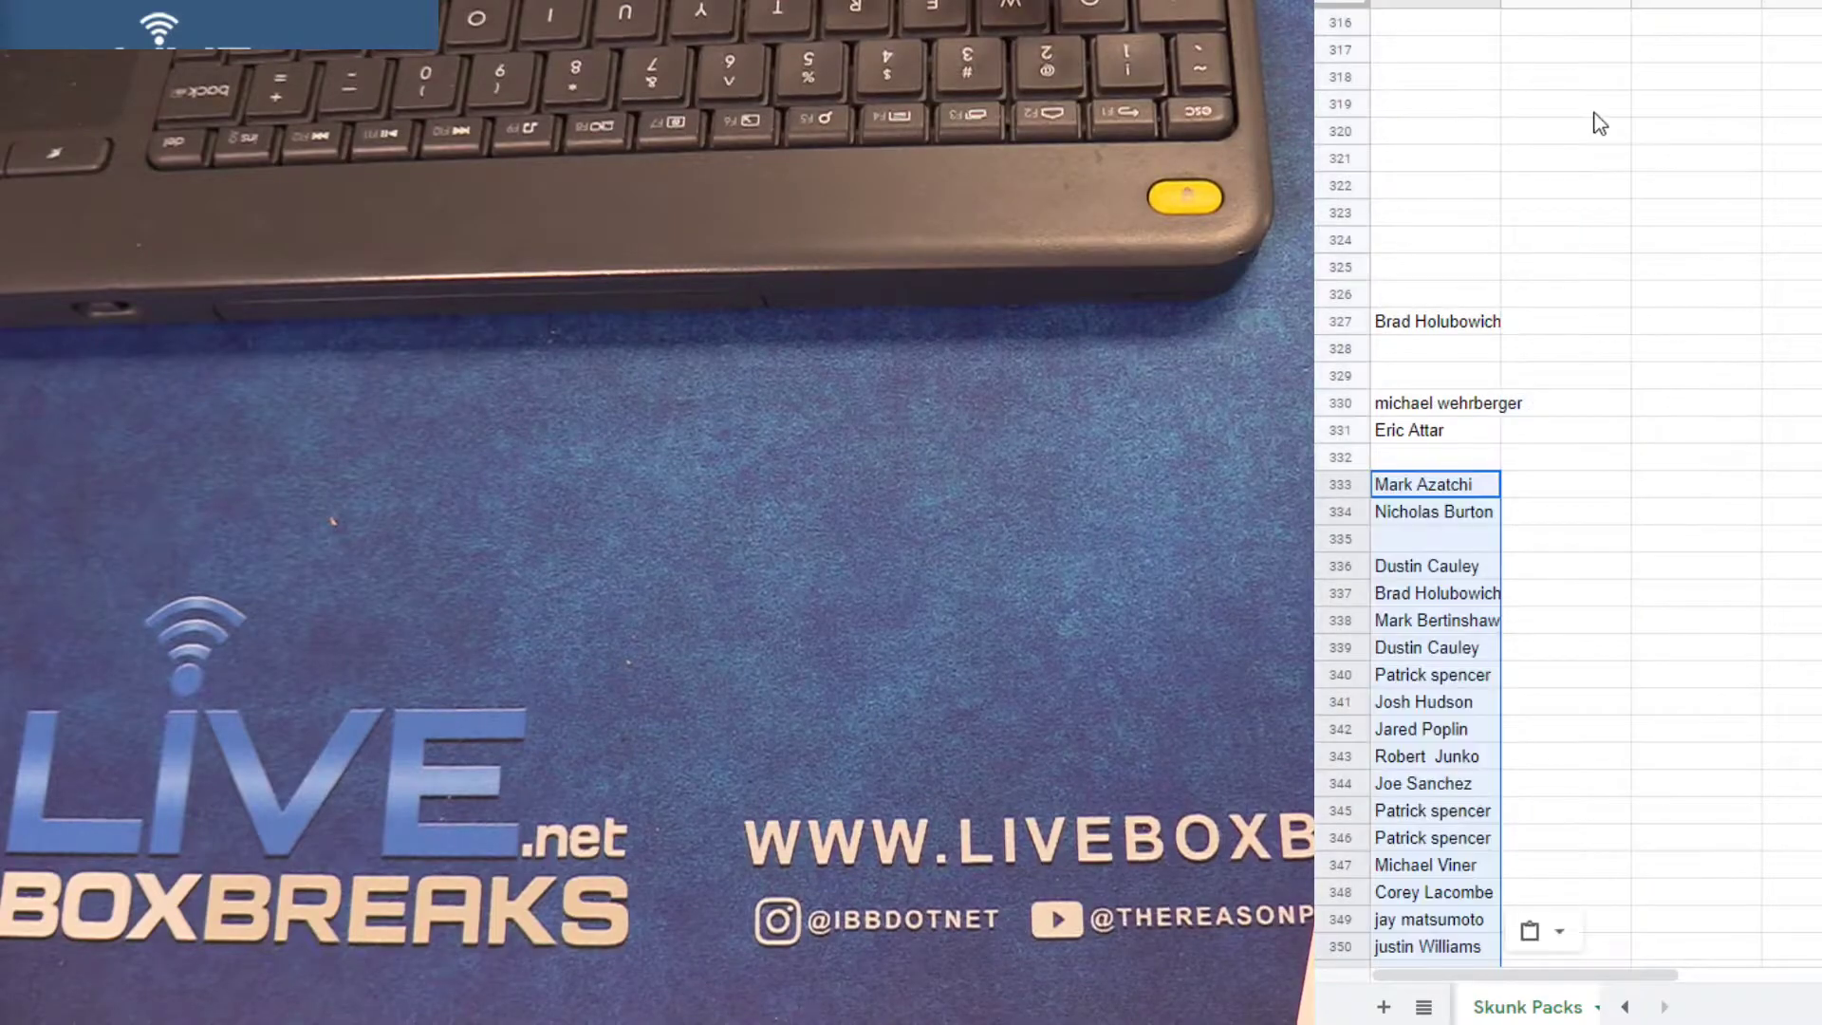
scroll(1559, 185, up, 20)
scroll(1573, 228, up, 20)
scroll(1578, 242, up, 20)
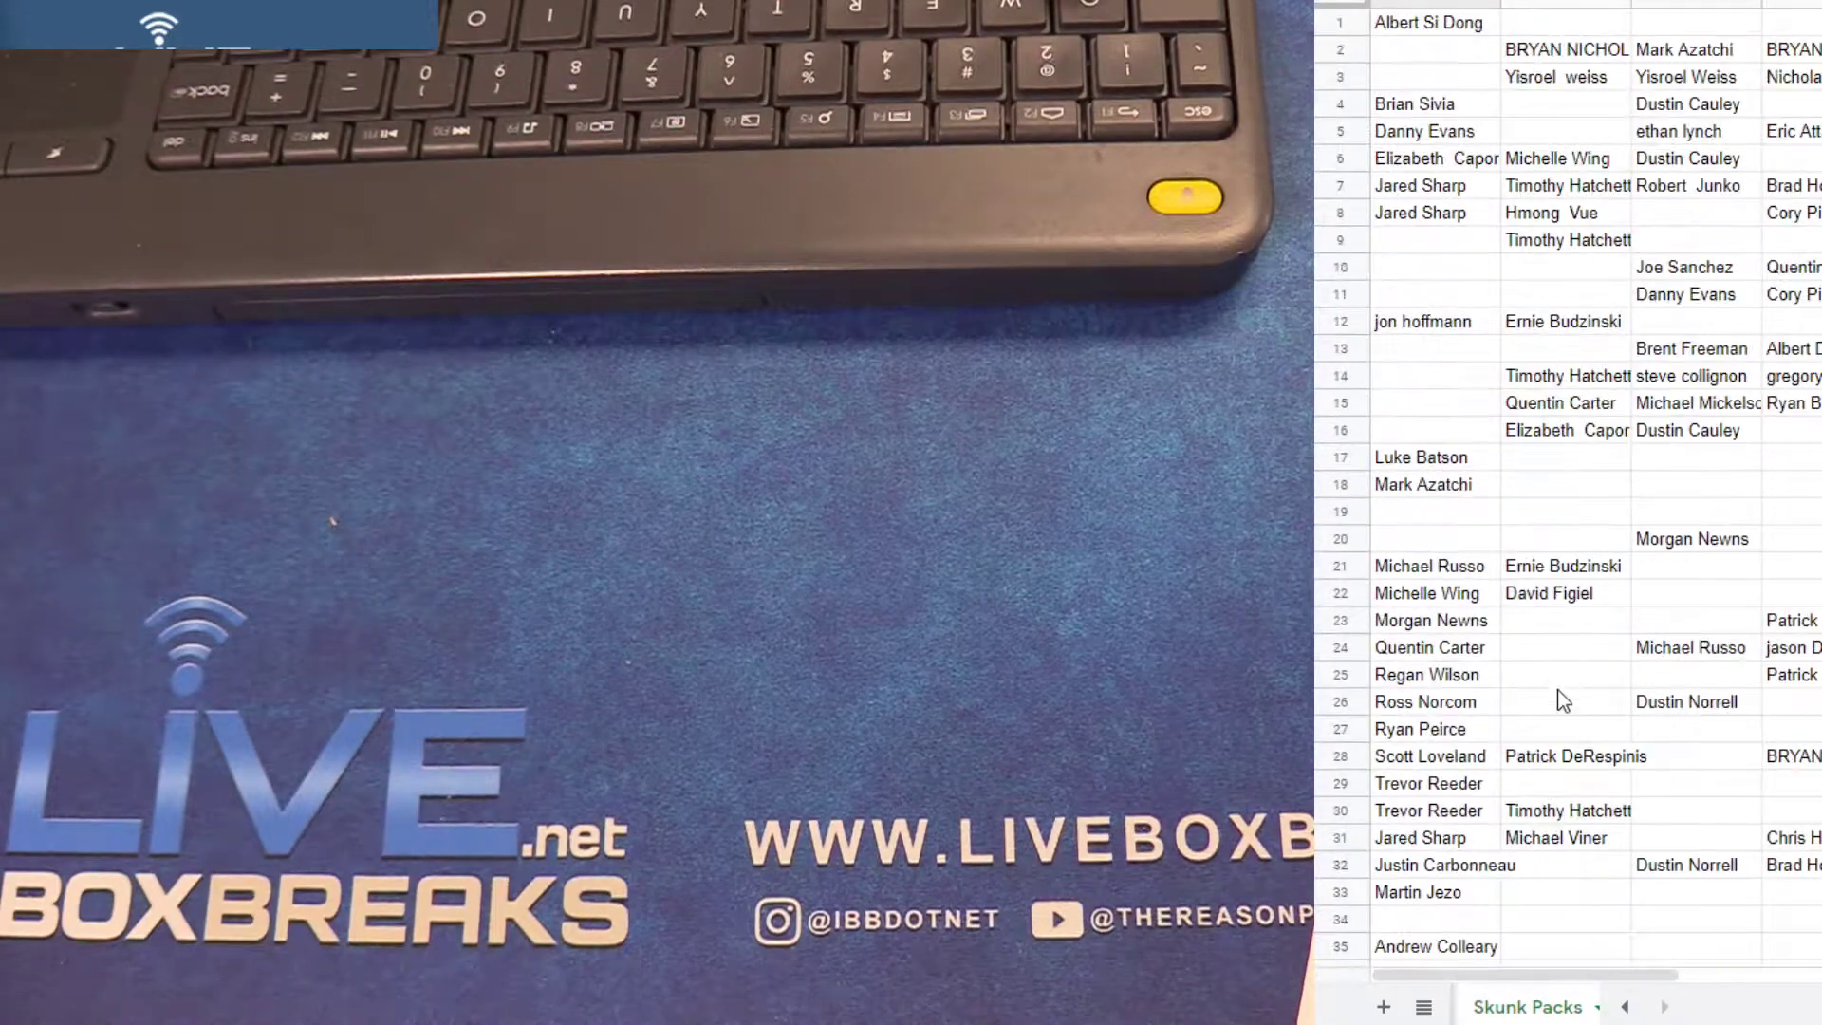
drag(1562, 849, 1565, 8)
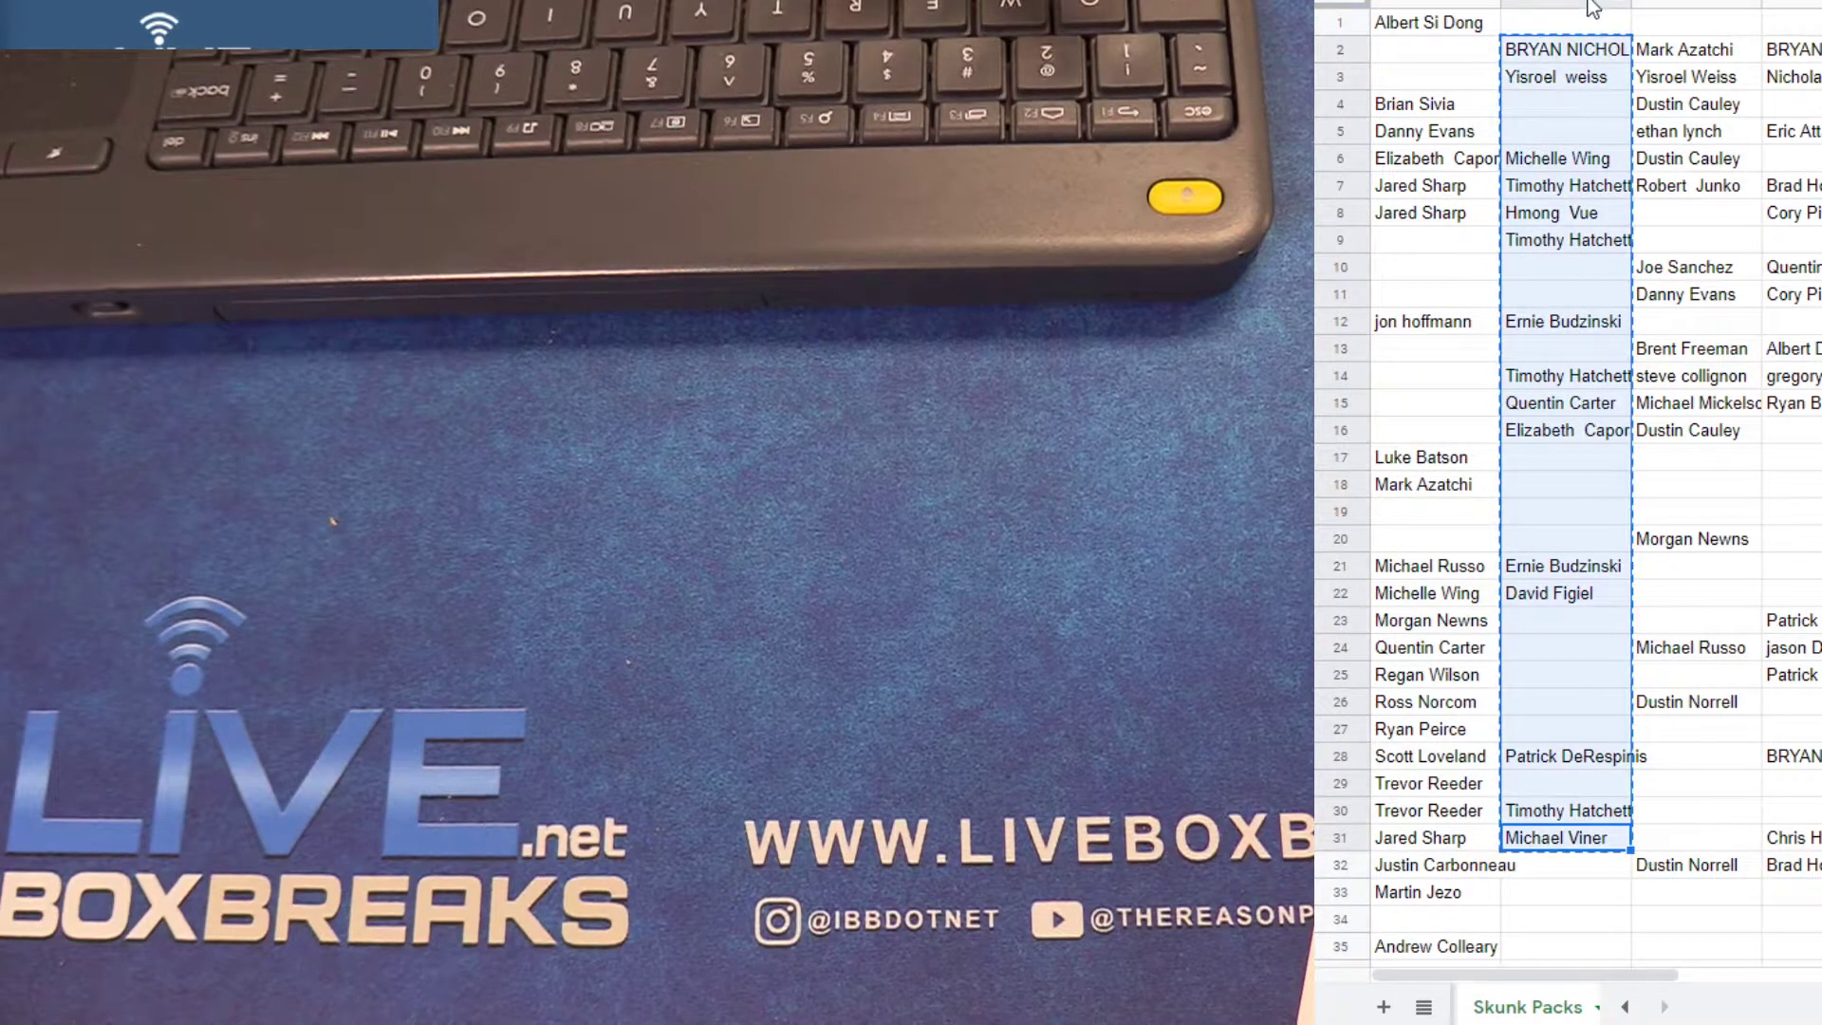
right_click(1592, 10)
click(1637, 233)
scroll(1453, 398, down, 15)
scroll(1455, 402, down, 20)
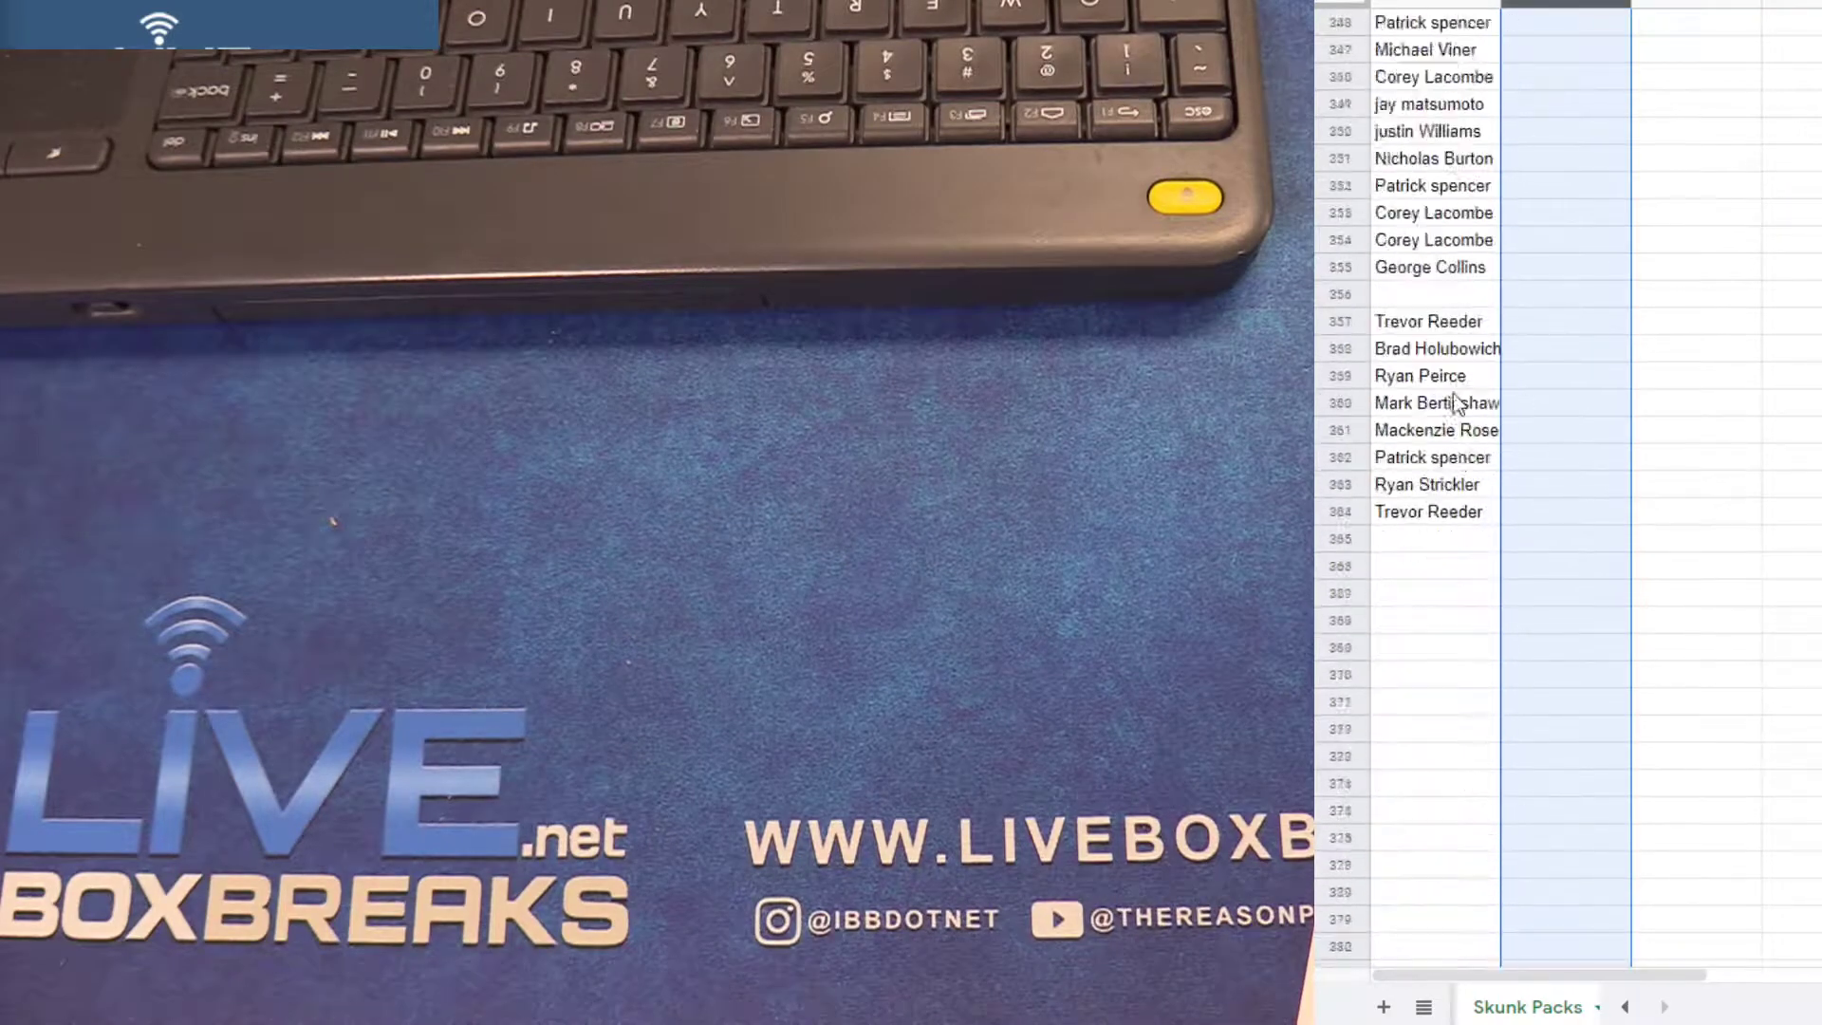
scroll(1455, 403, down, 2)
click(1444, 429)
key(ctrl+v)
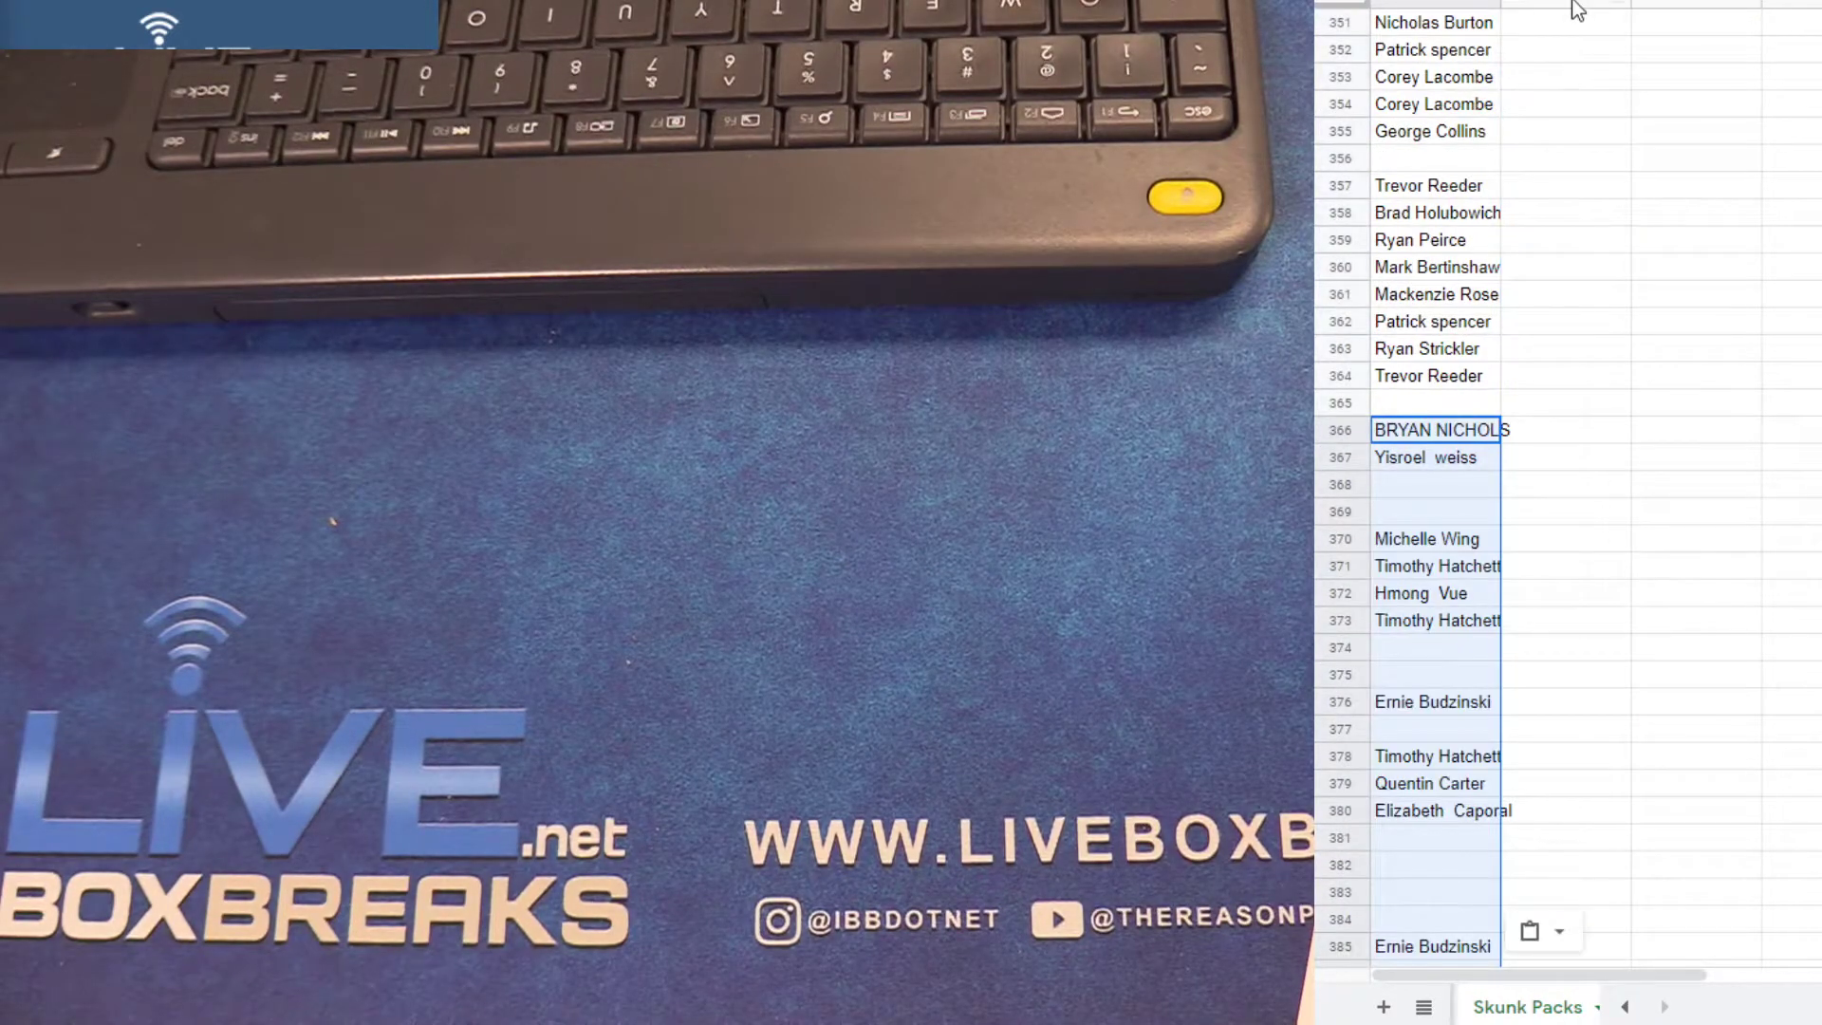
scroll(1552, 136, up, 13)
scroll(1551, 136, up, 13)
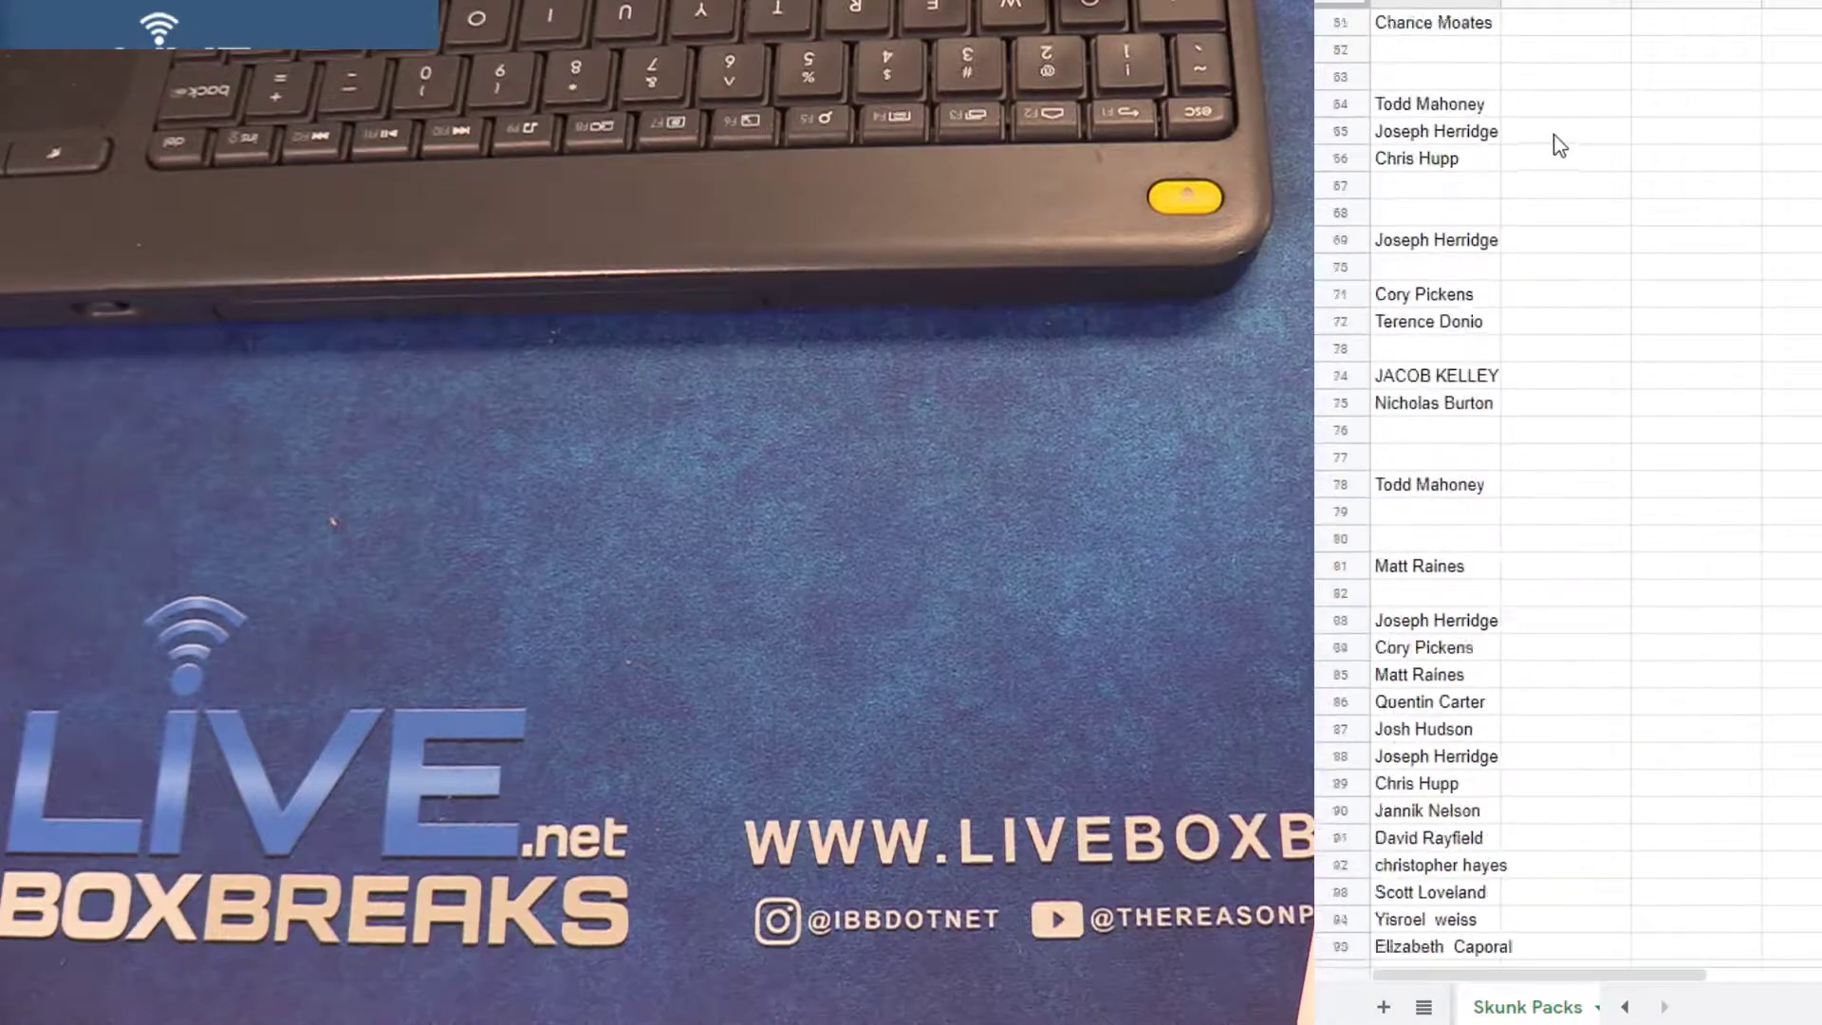
scroll(1558, 131, up, 14)
Paste column B's names below column A's list
drag(1581, 52, 1589, 890)
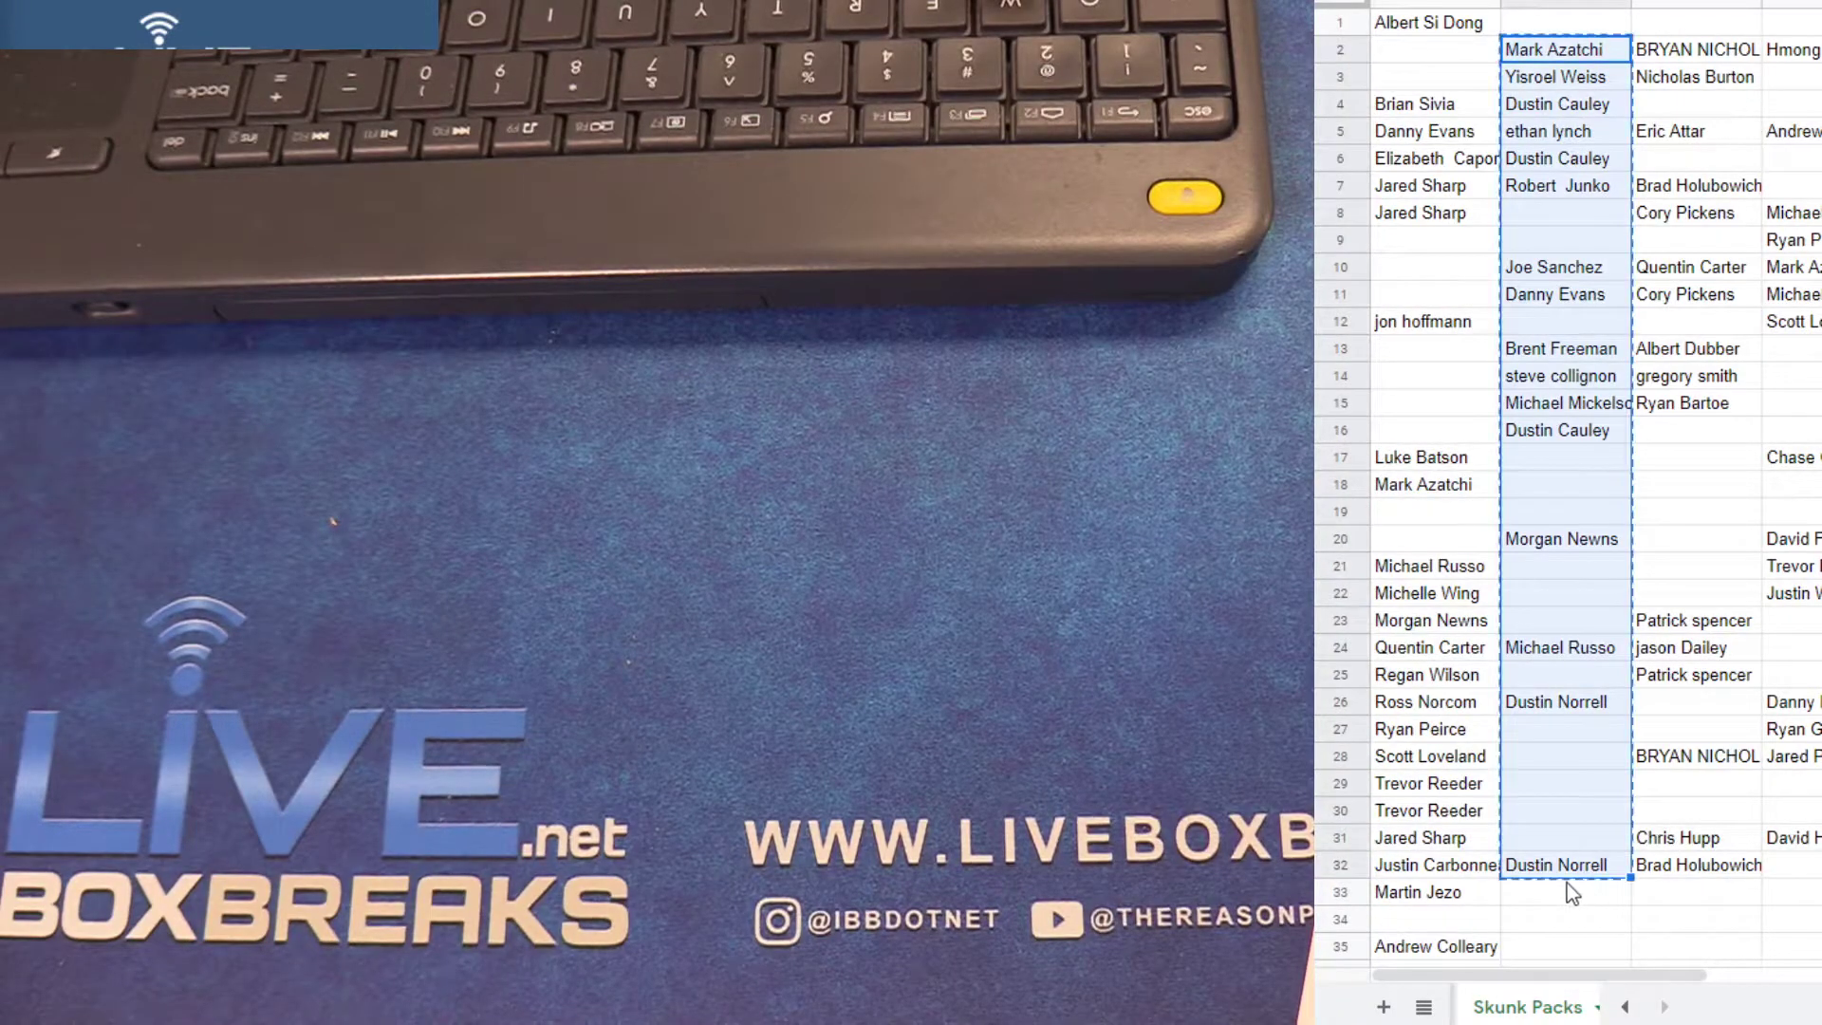
scroll(1480, 854, down, 15)
scroll(1399, 821, down, 15)
scroll(1410, 805, down, 15)
scroll(1423, 769, down, 2)
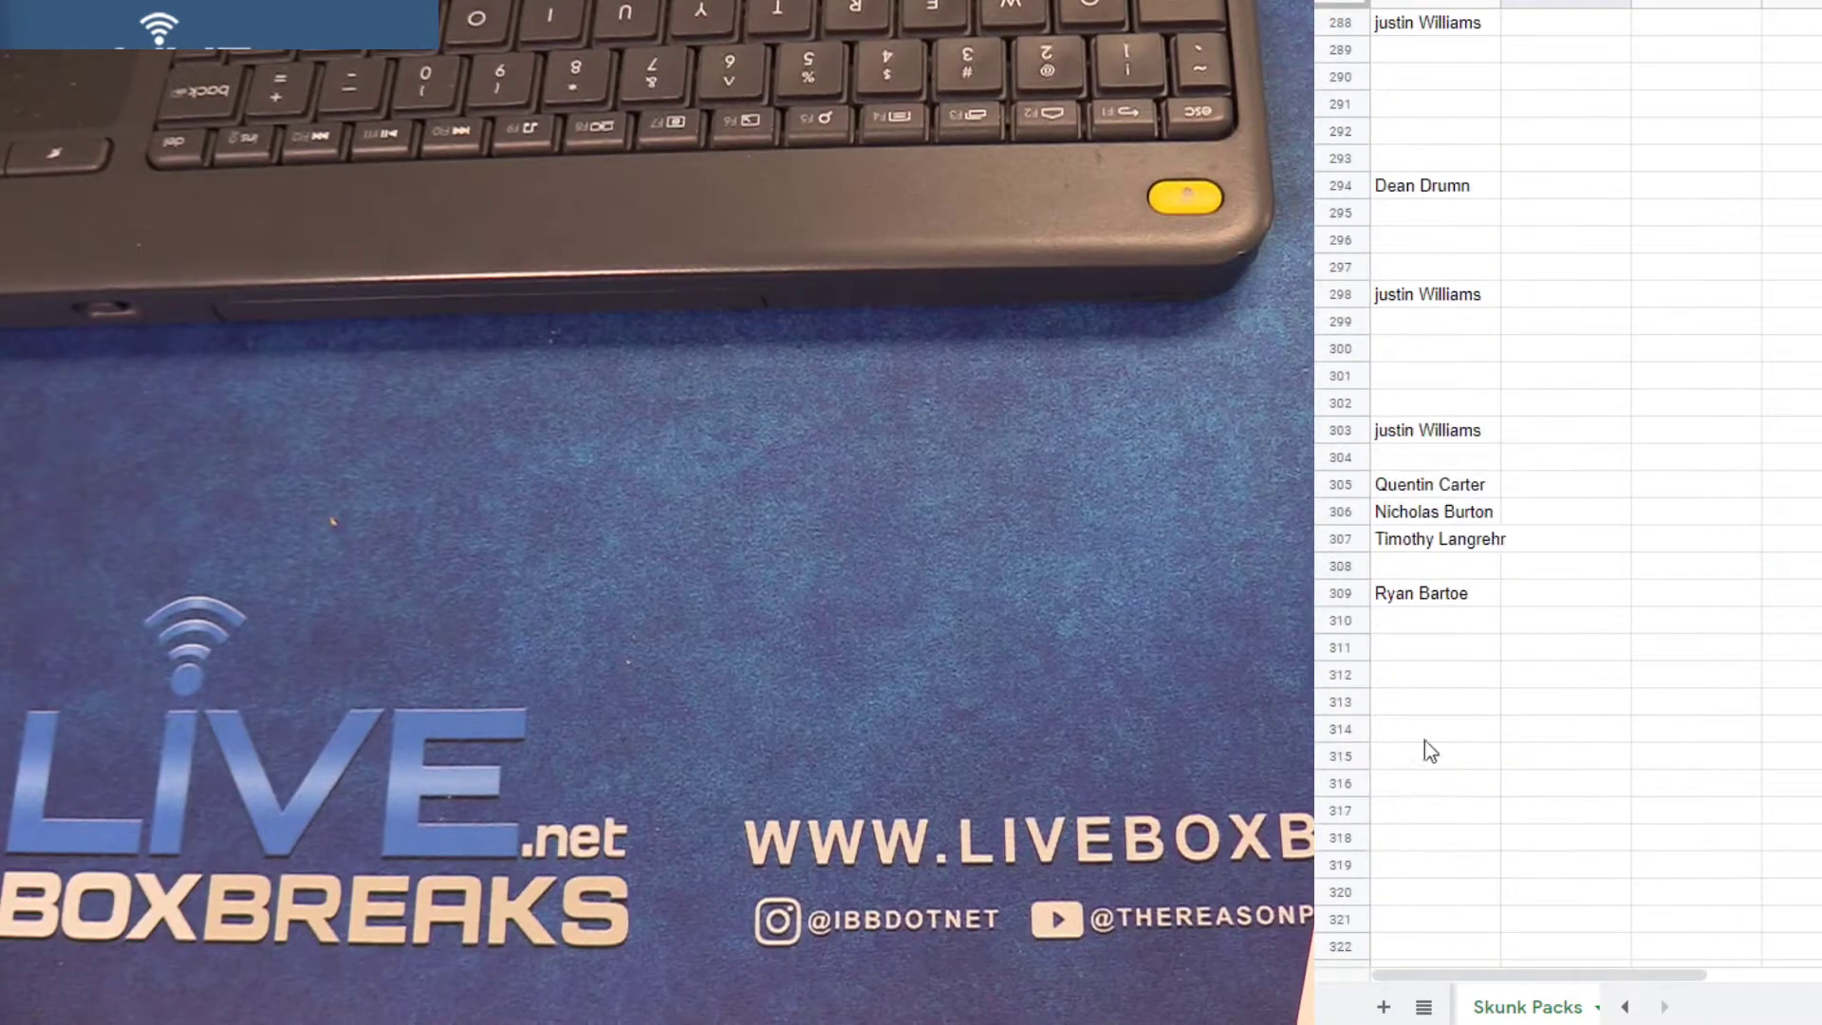
click(1424, 620)
key(ctrl+v)
click(1567, 4)
right_click(1567, 4)
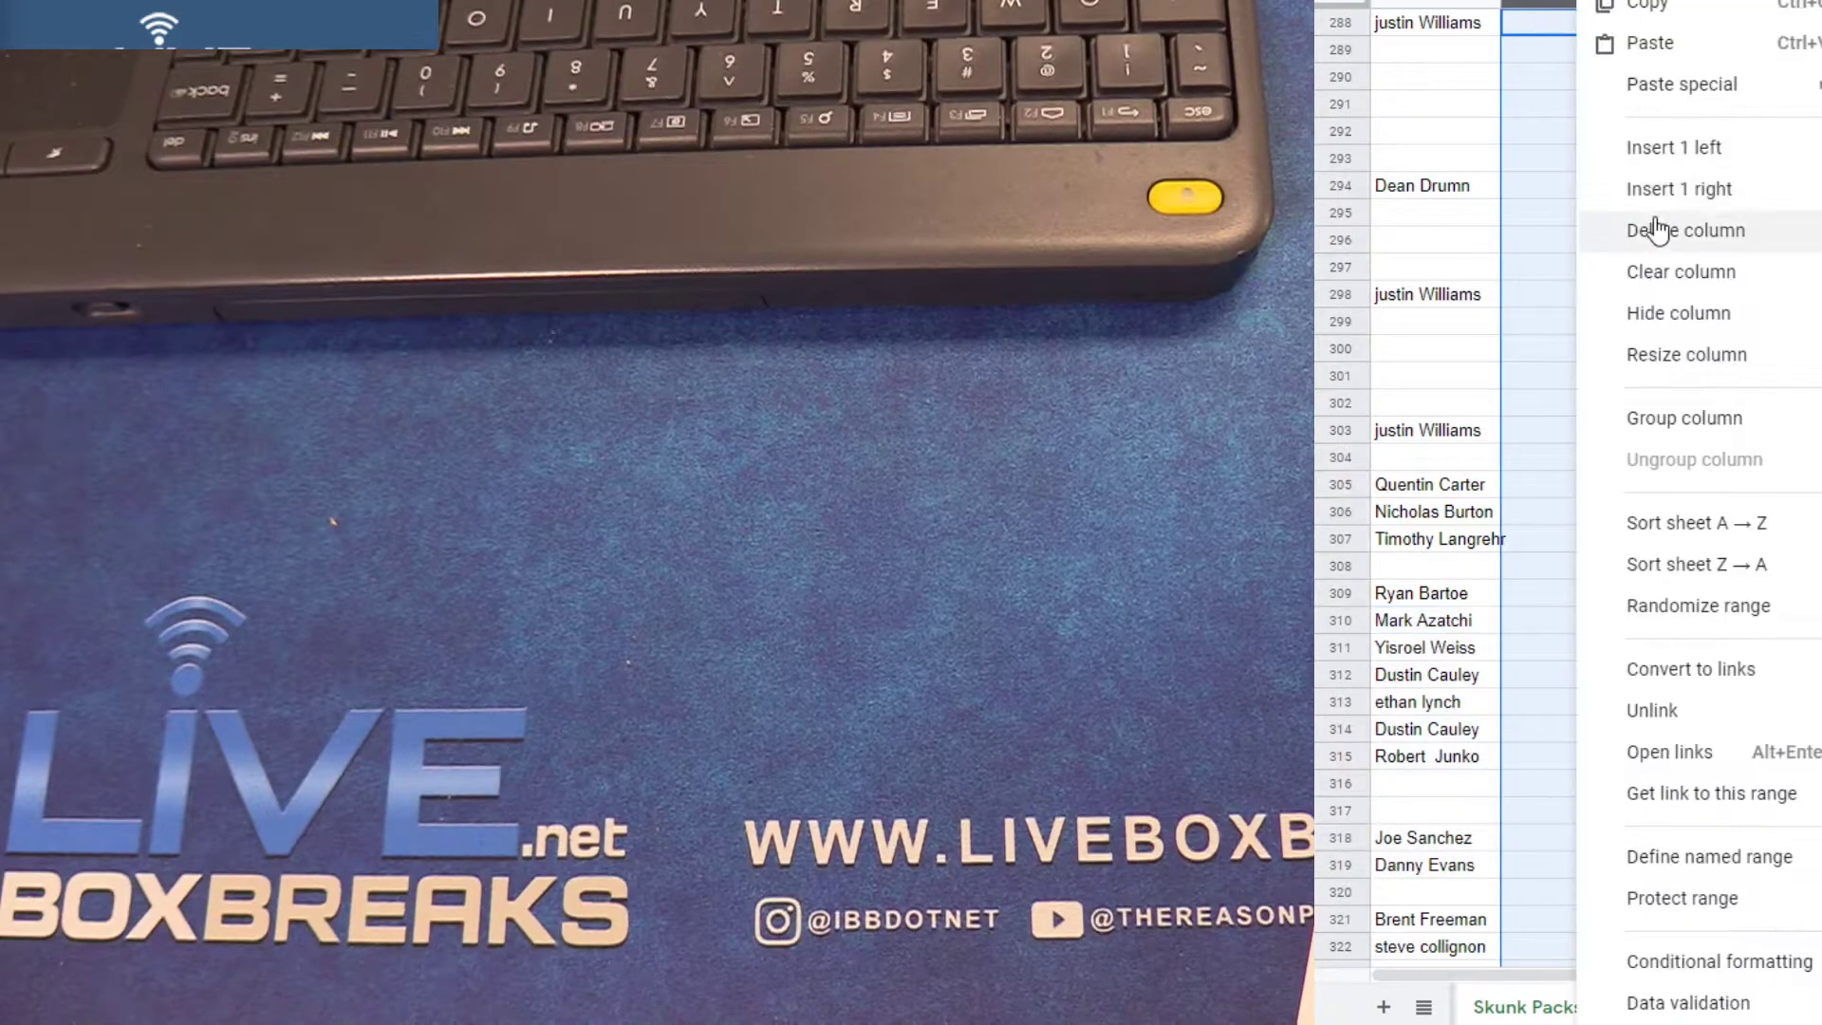
scroll(1546, 440, up, 15)
scroll(1577, 489, up, 15)
scroll(1580, 498, up, 15)
scroll(1582, 517, up, 10)
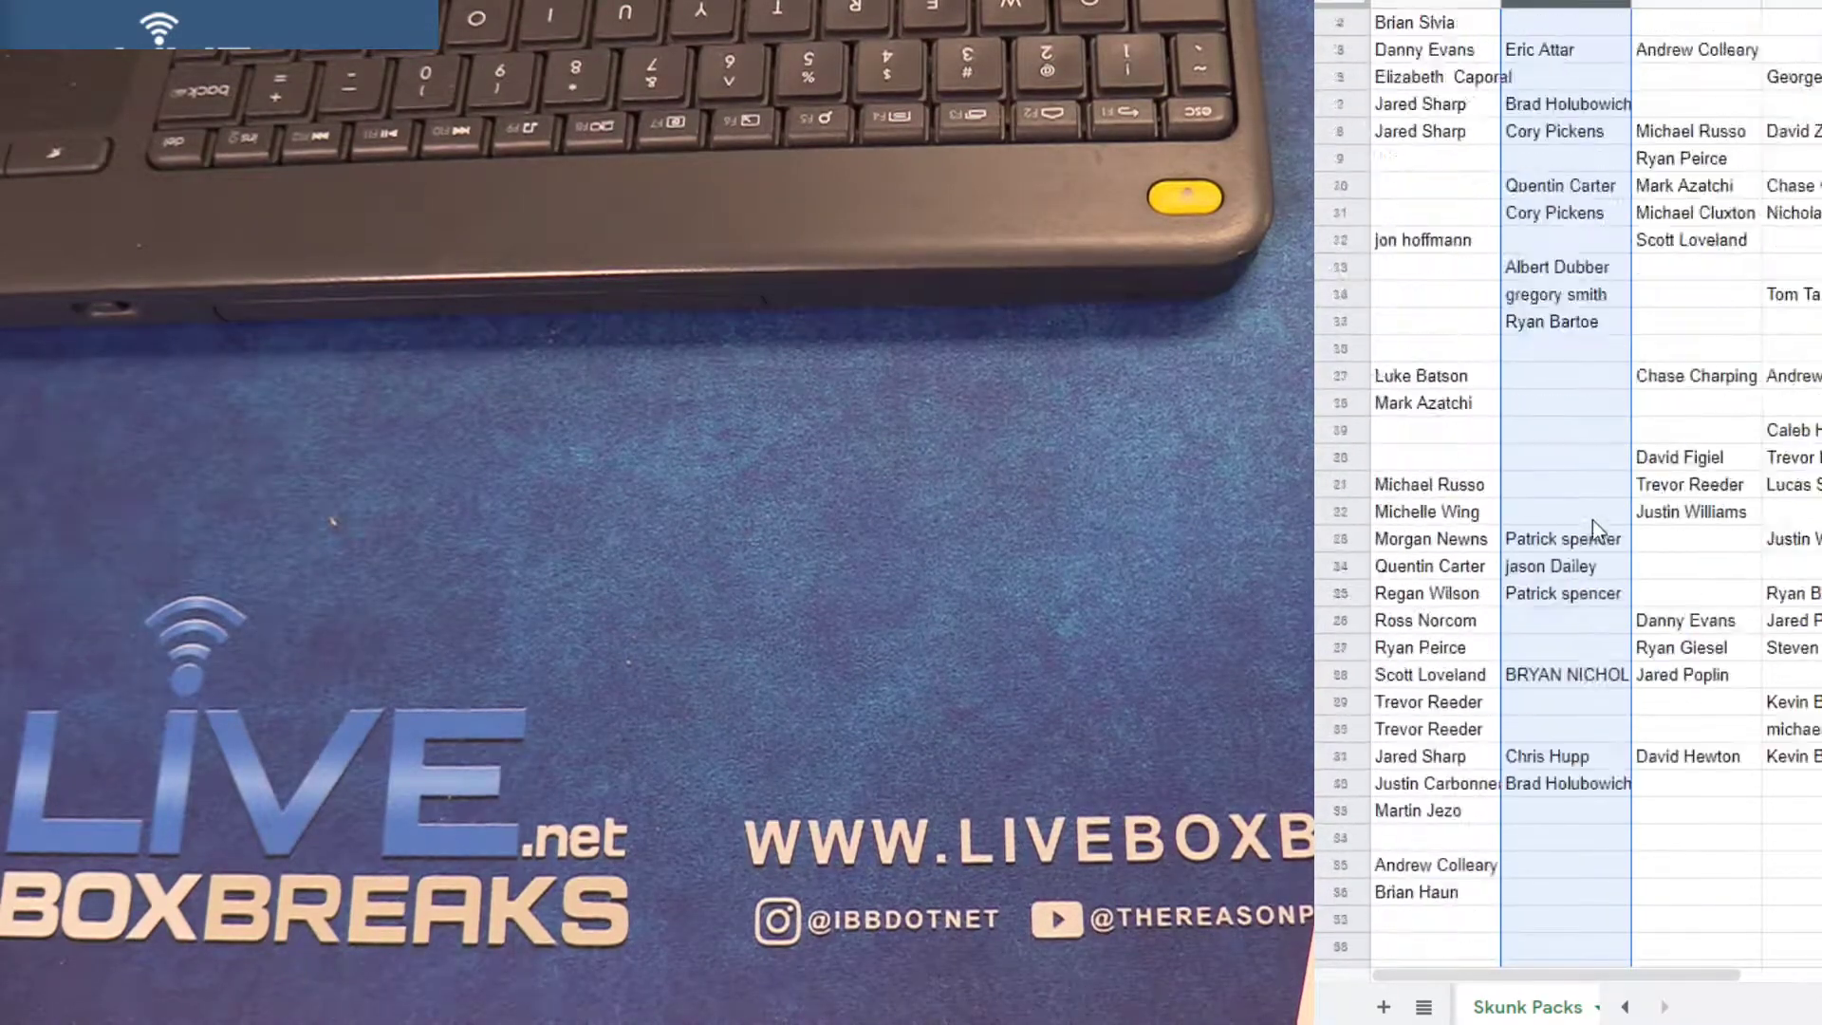
scroll(1588, 528, down, 2)
Move the next pack column's names, down to row 32, under column A and delete that column
click(1582, 538)
scroll(1577, 169, up, 4)
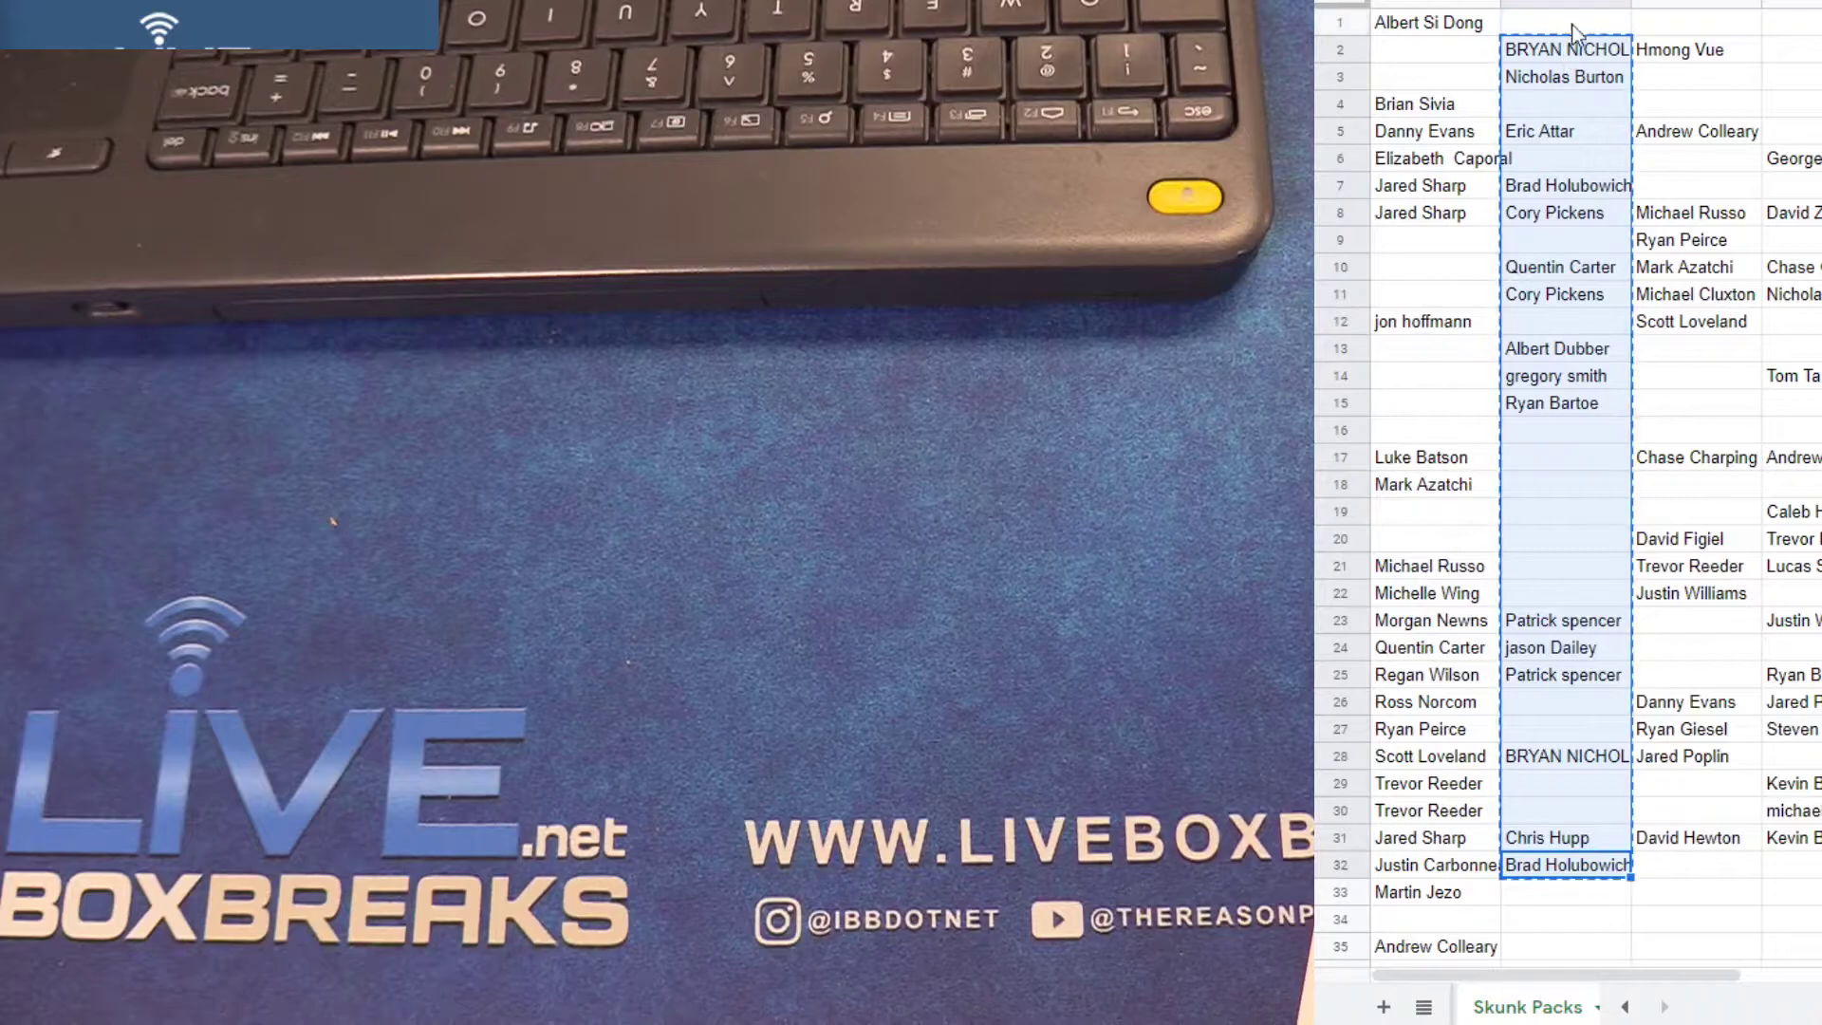
right_click(1573, 6)
click(1694, 235)
scroll(1431, 529, down, 20)
scroll(1428, 545, down, 20)
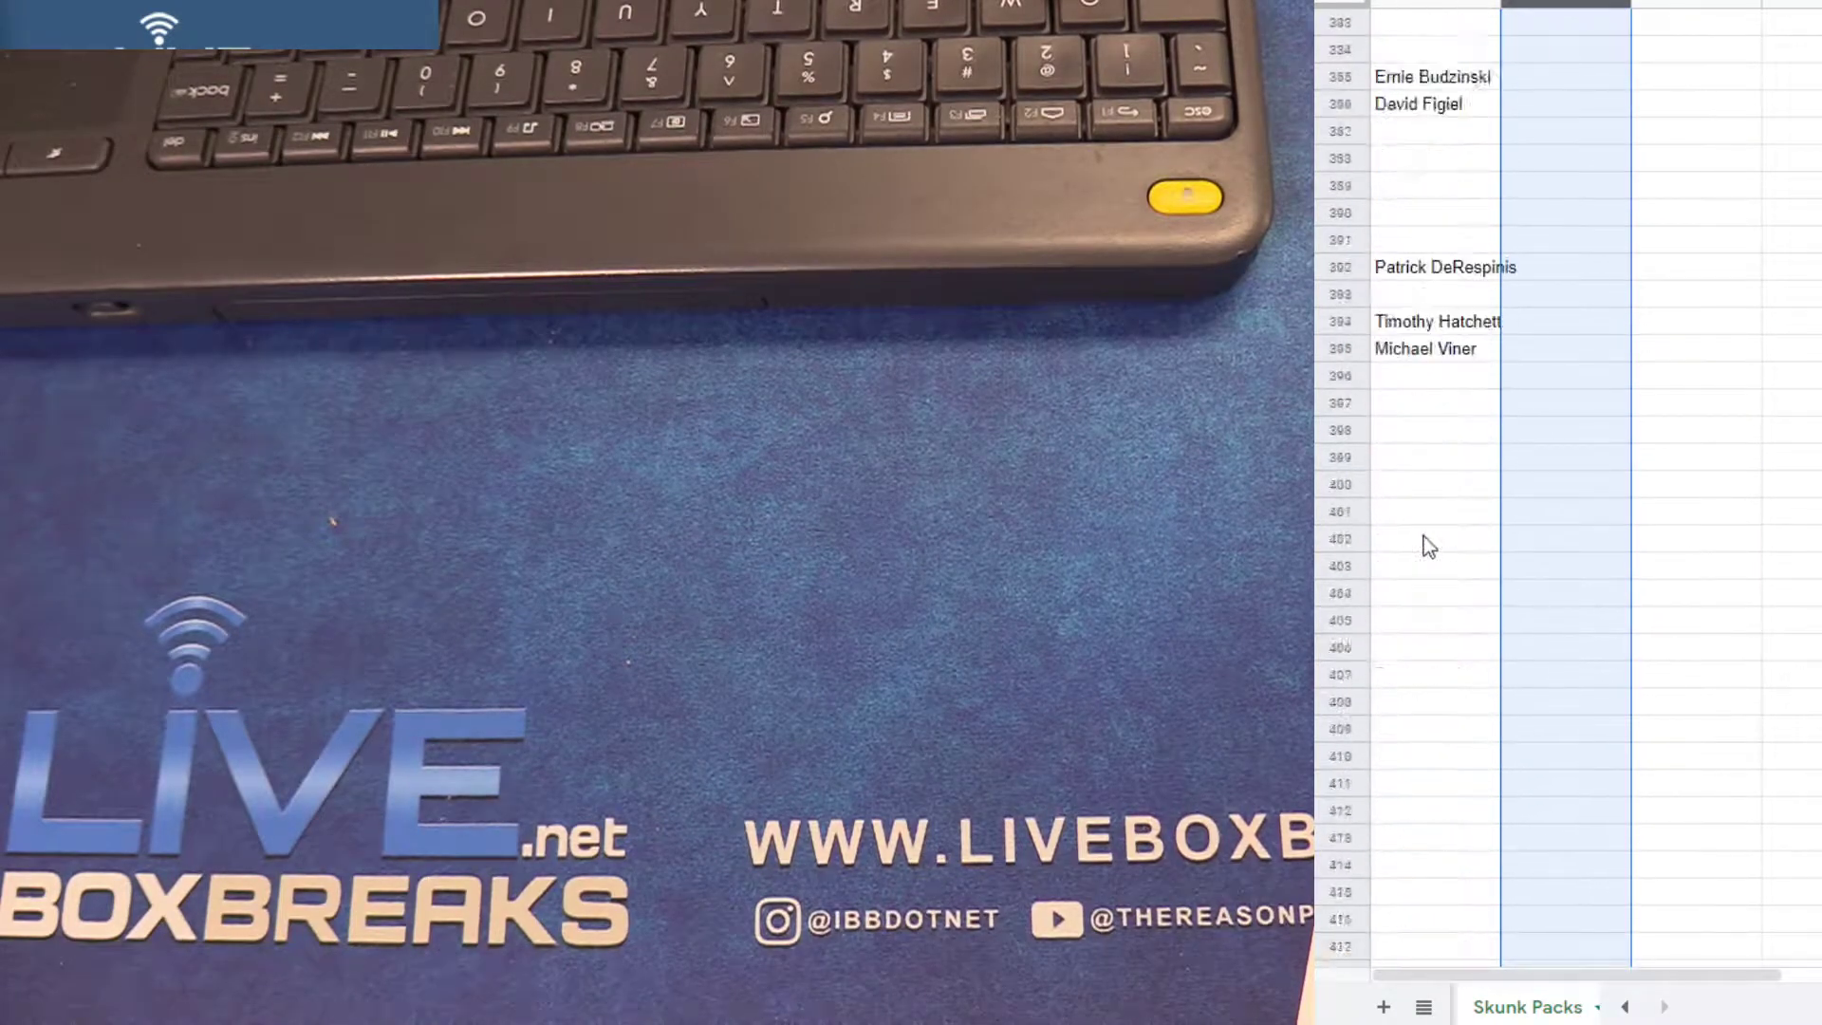
scroll(1424, 527, up, 1)
key(ctrl+v)
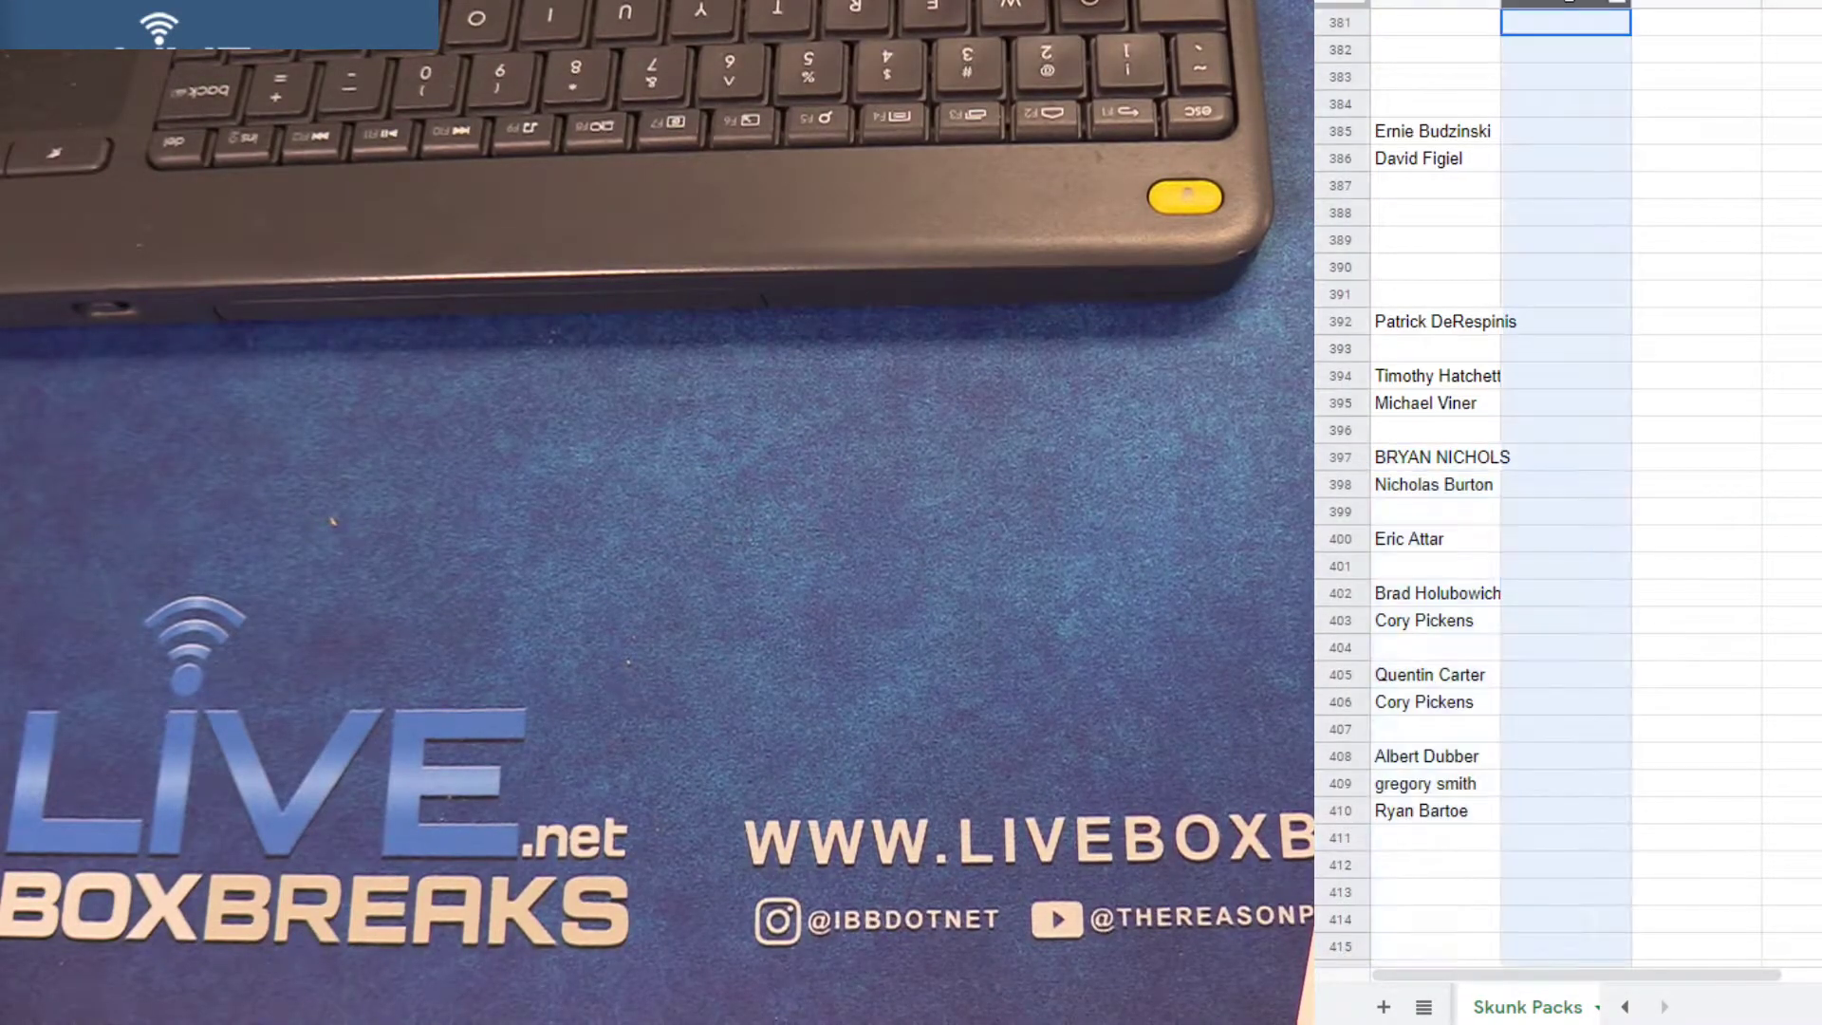
right_click(1571, 5)
click(1533, 346)
scroll(1546, 347, up, 20)
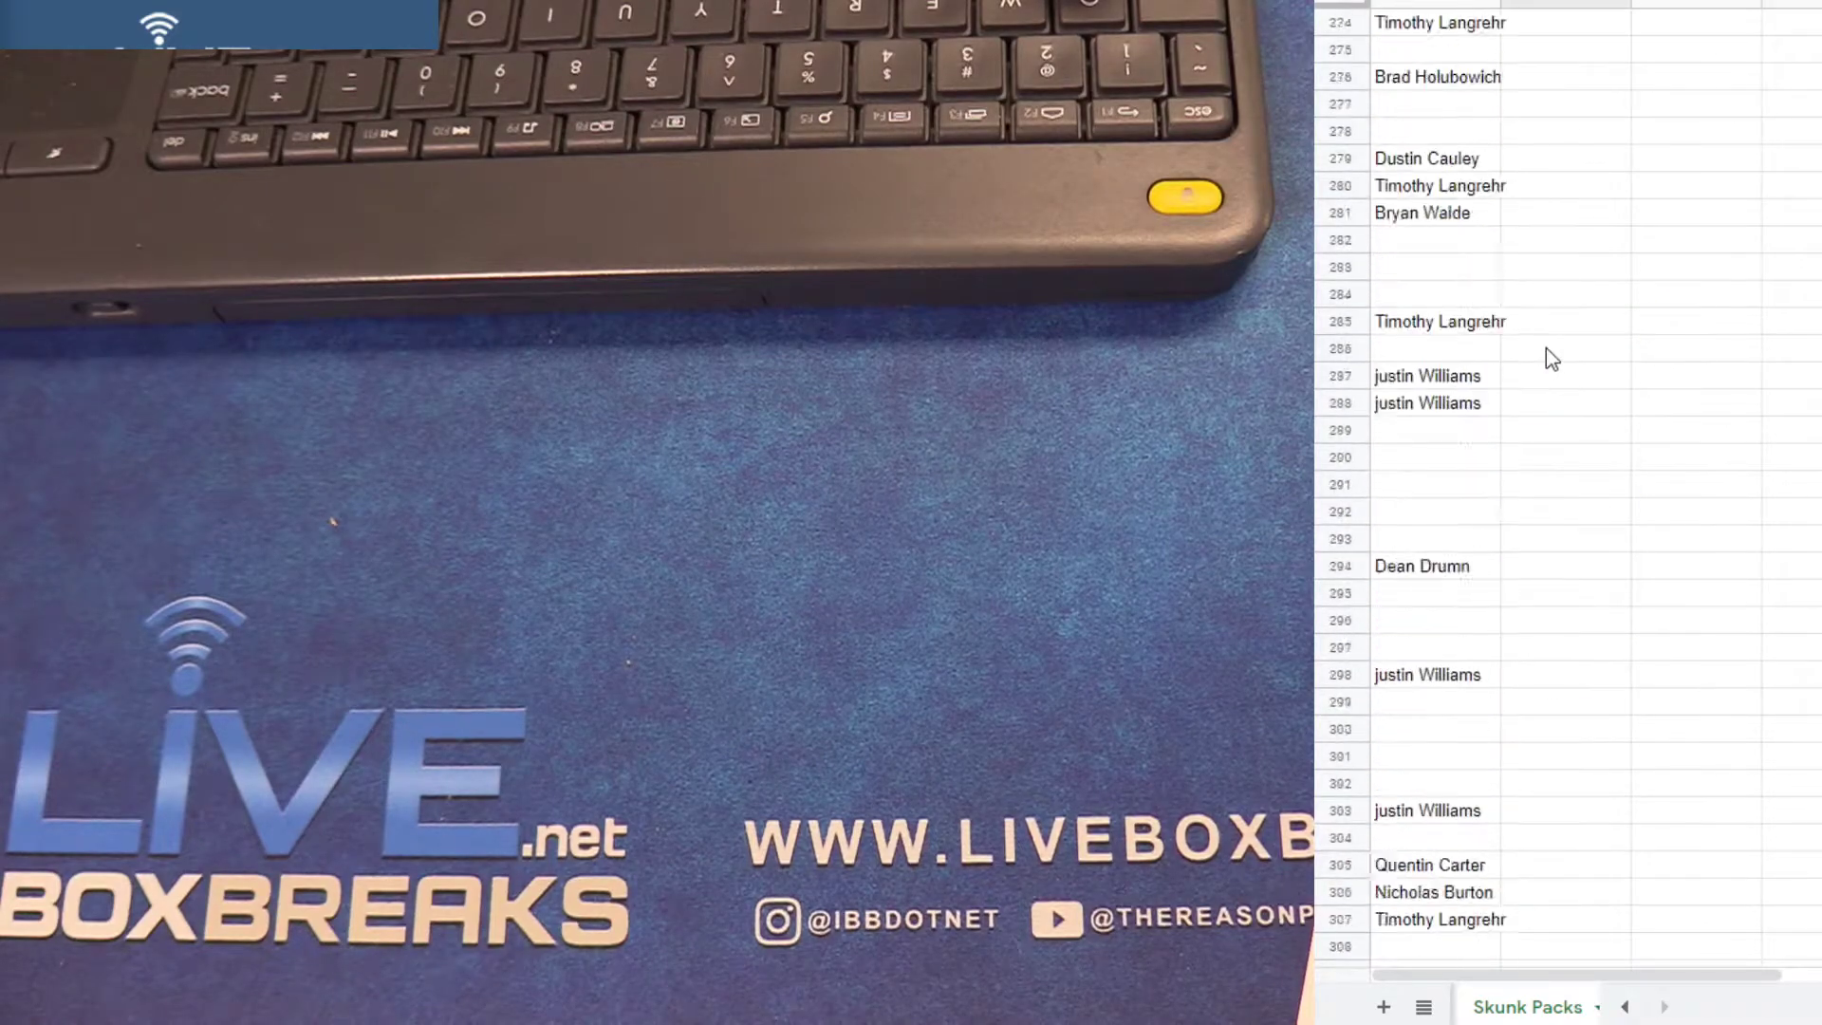
scroll(1545, 352, up, 20)
scroll(1550, 352, up, 20)
scroll(1548, 346, up, 15)
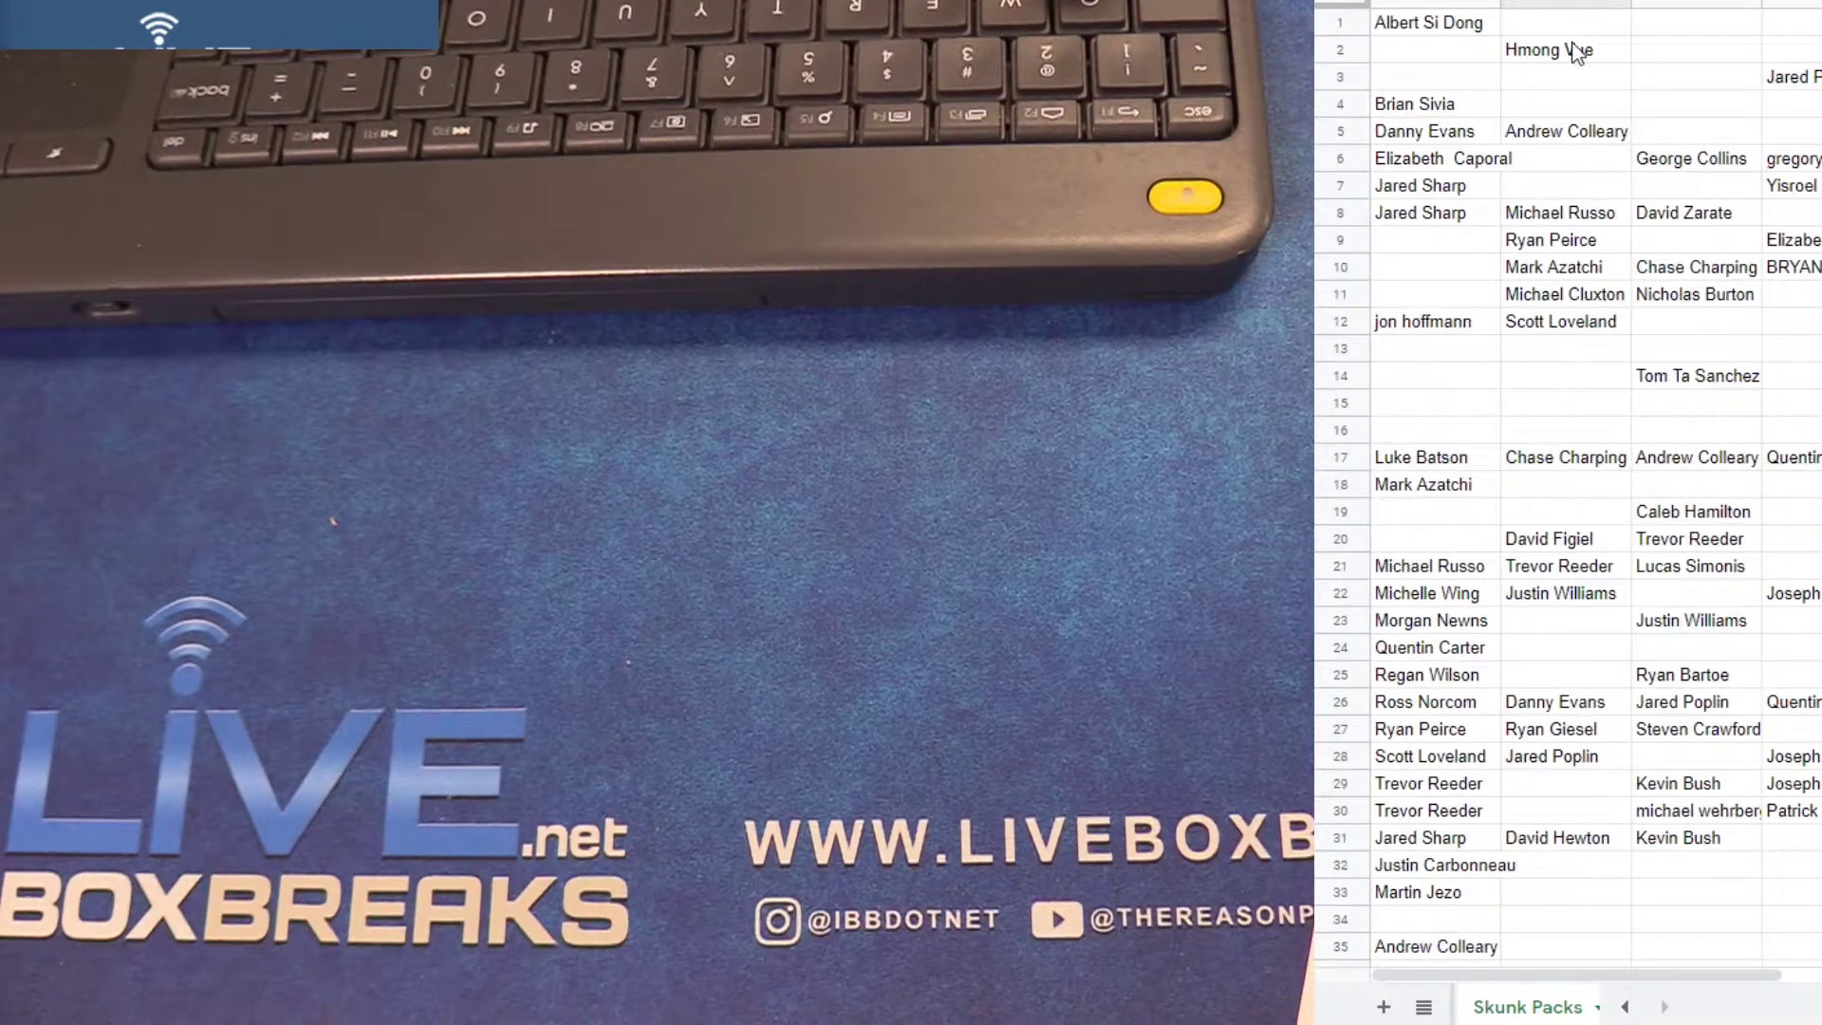
mouse_move(1574, 49)
mouse_down()
mouse_move(1643, 873)
mouse_move(1572, 851)
mouse_up()
key(ctrl+c)
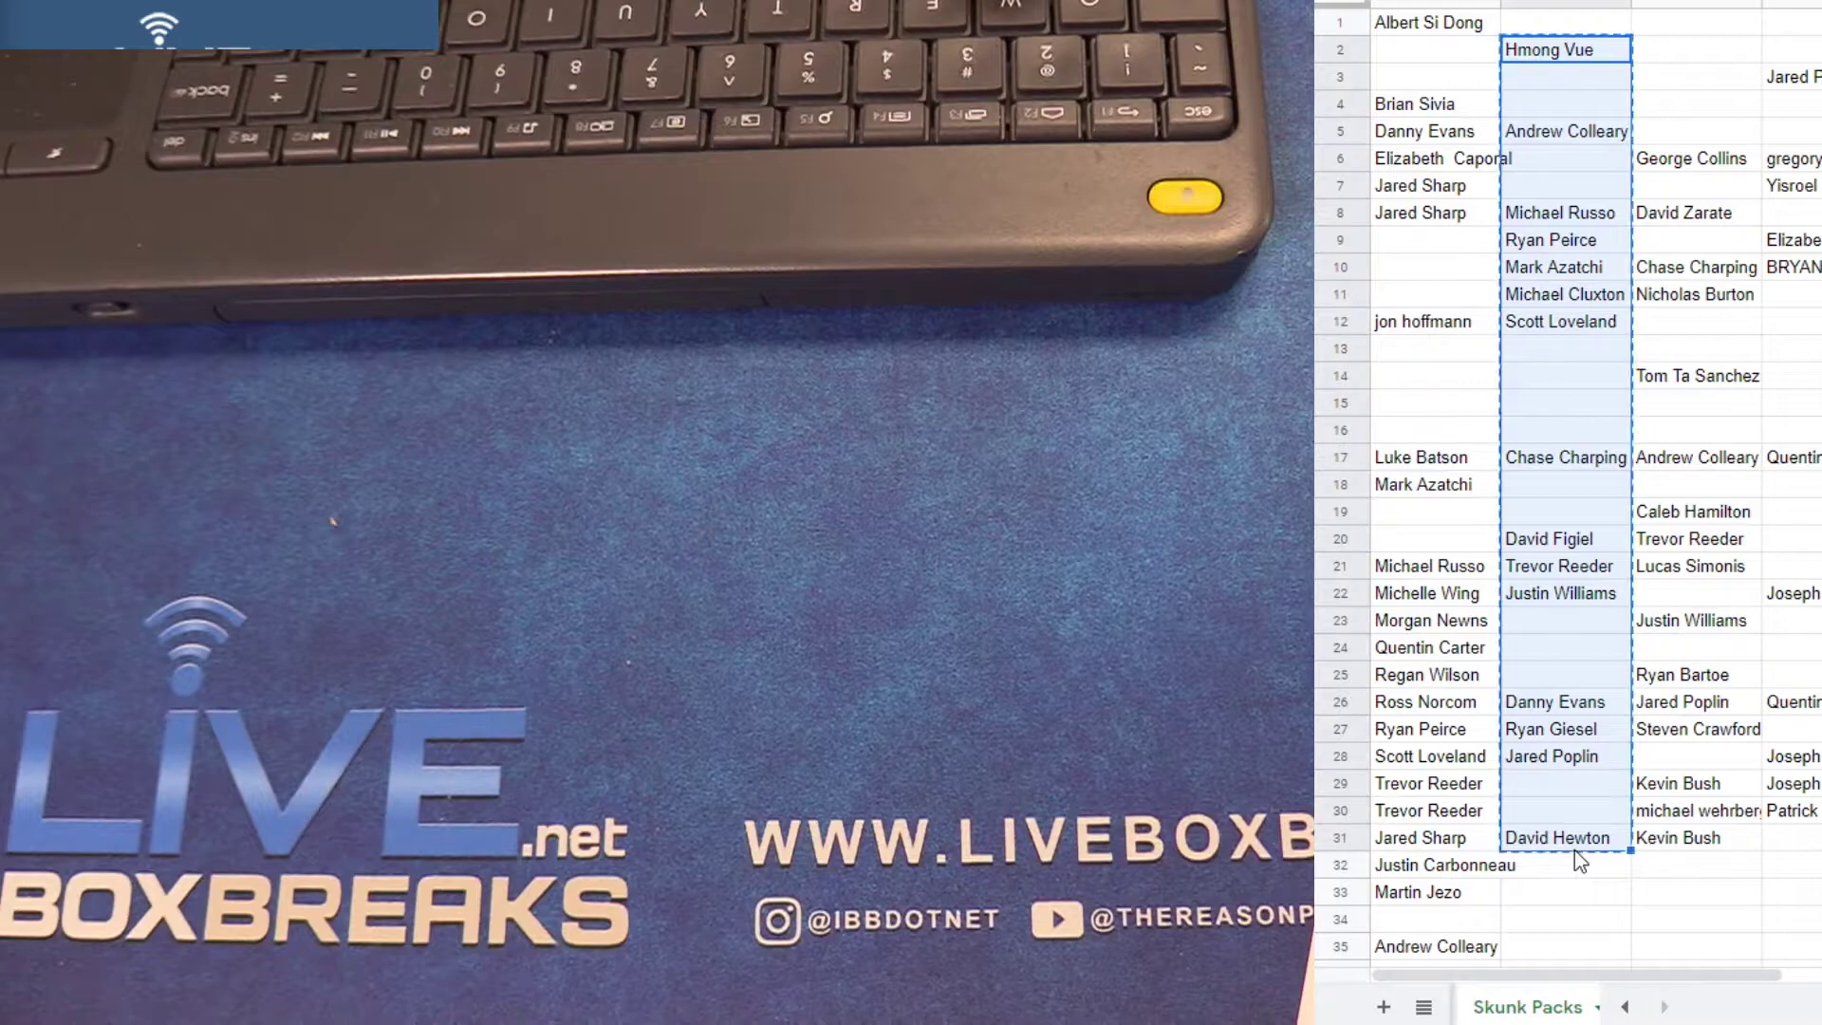
right_click(1580, 9)
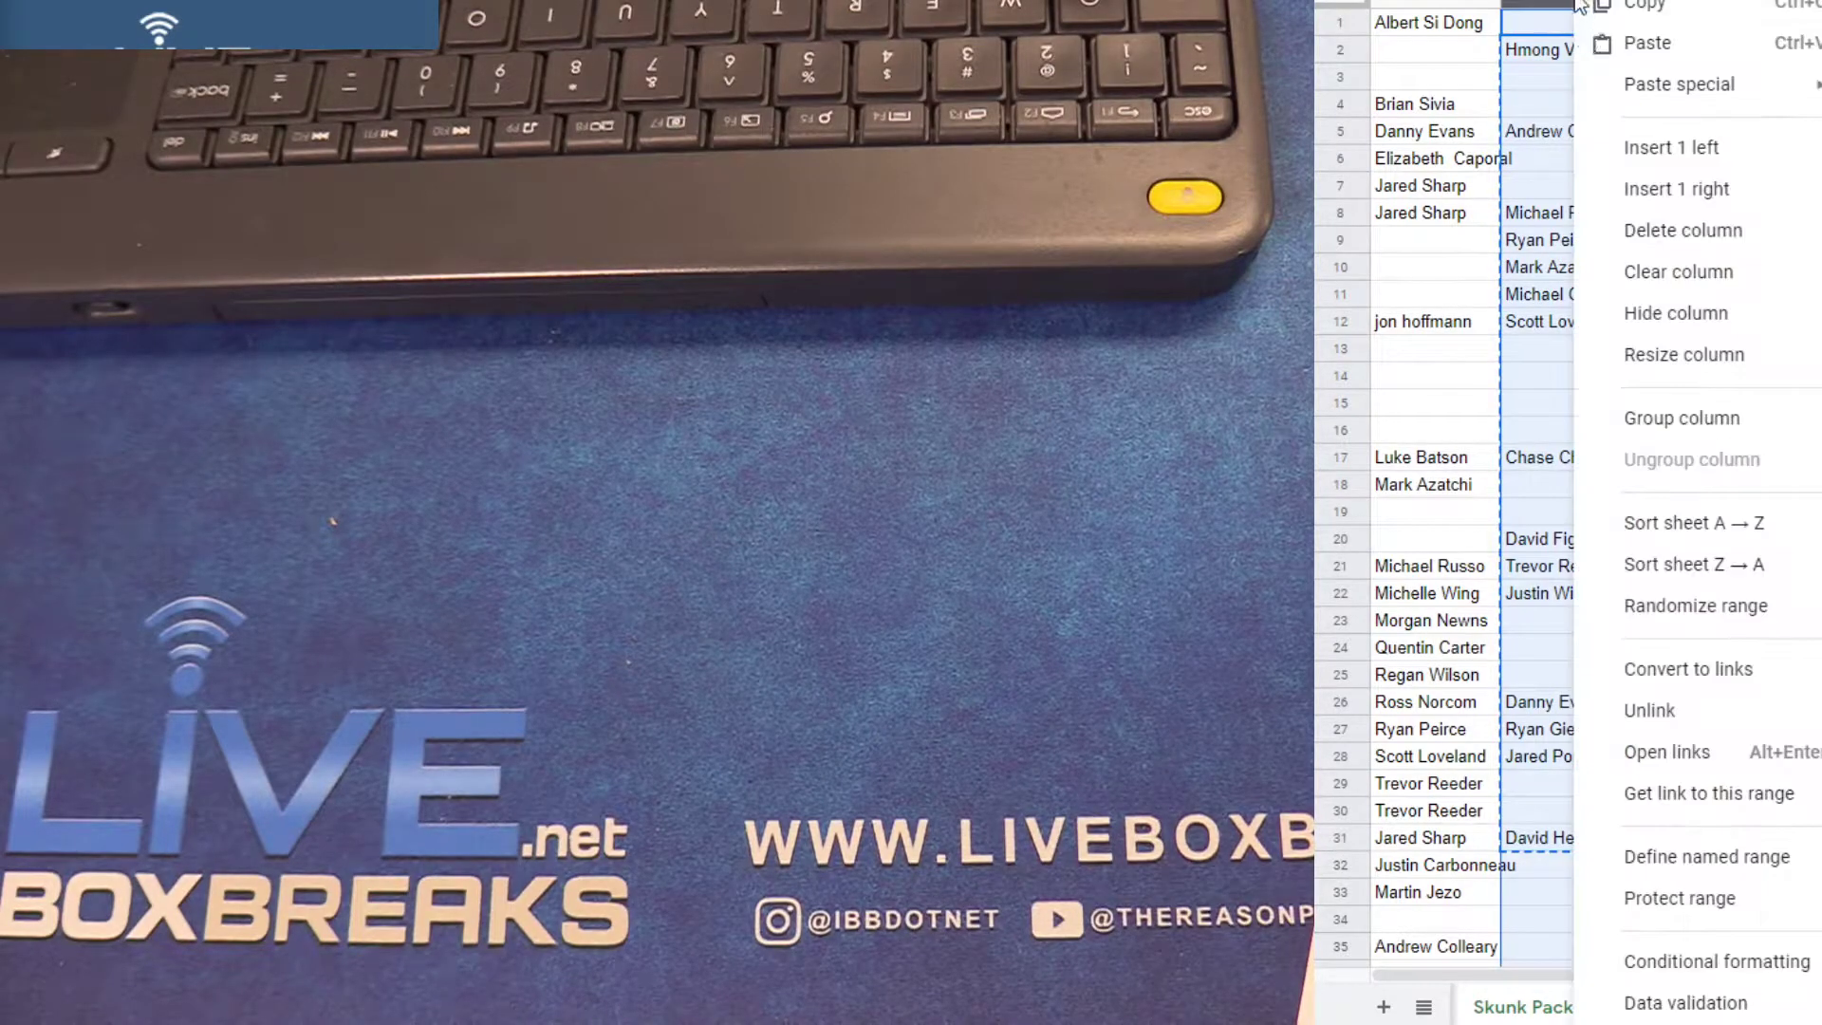
click(1630, 235)
scroll(1454, 285, down, 20)
scroll(1444, 485, down, 15)
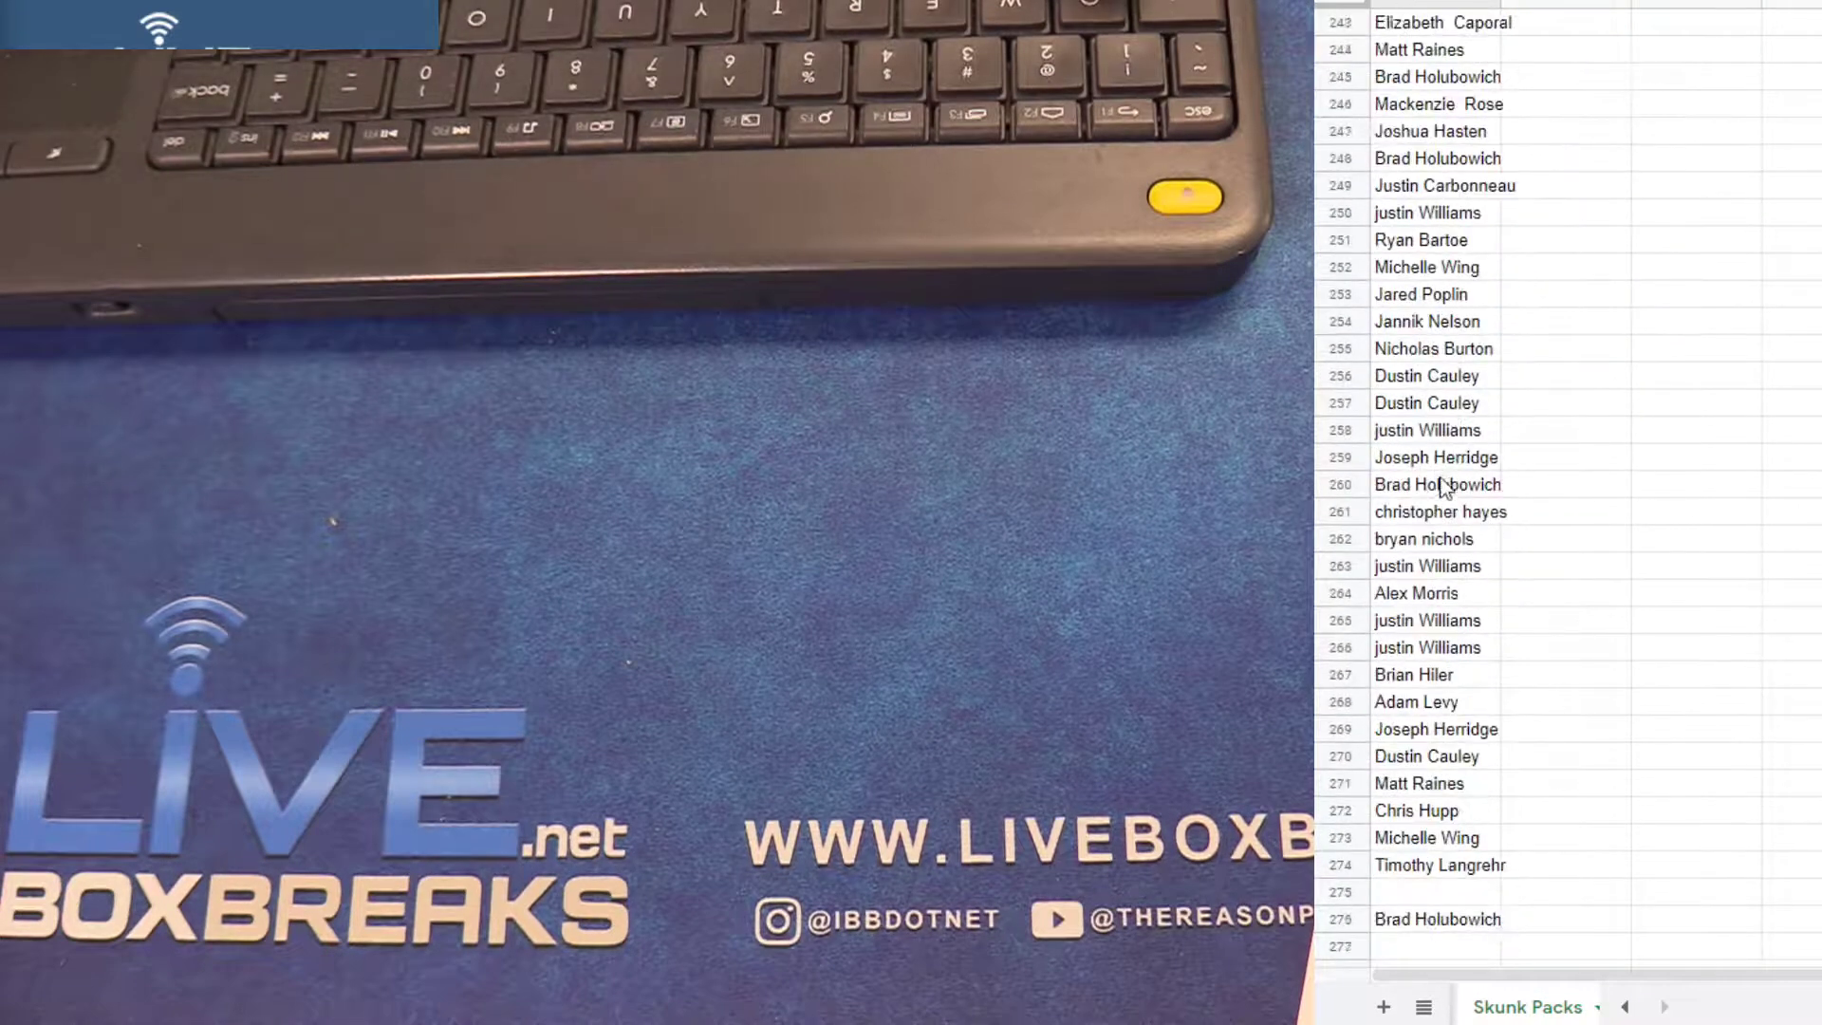
scroll(1443, 484, down, 20)
scroll(1433, 470, down, 10)
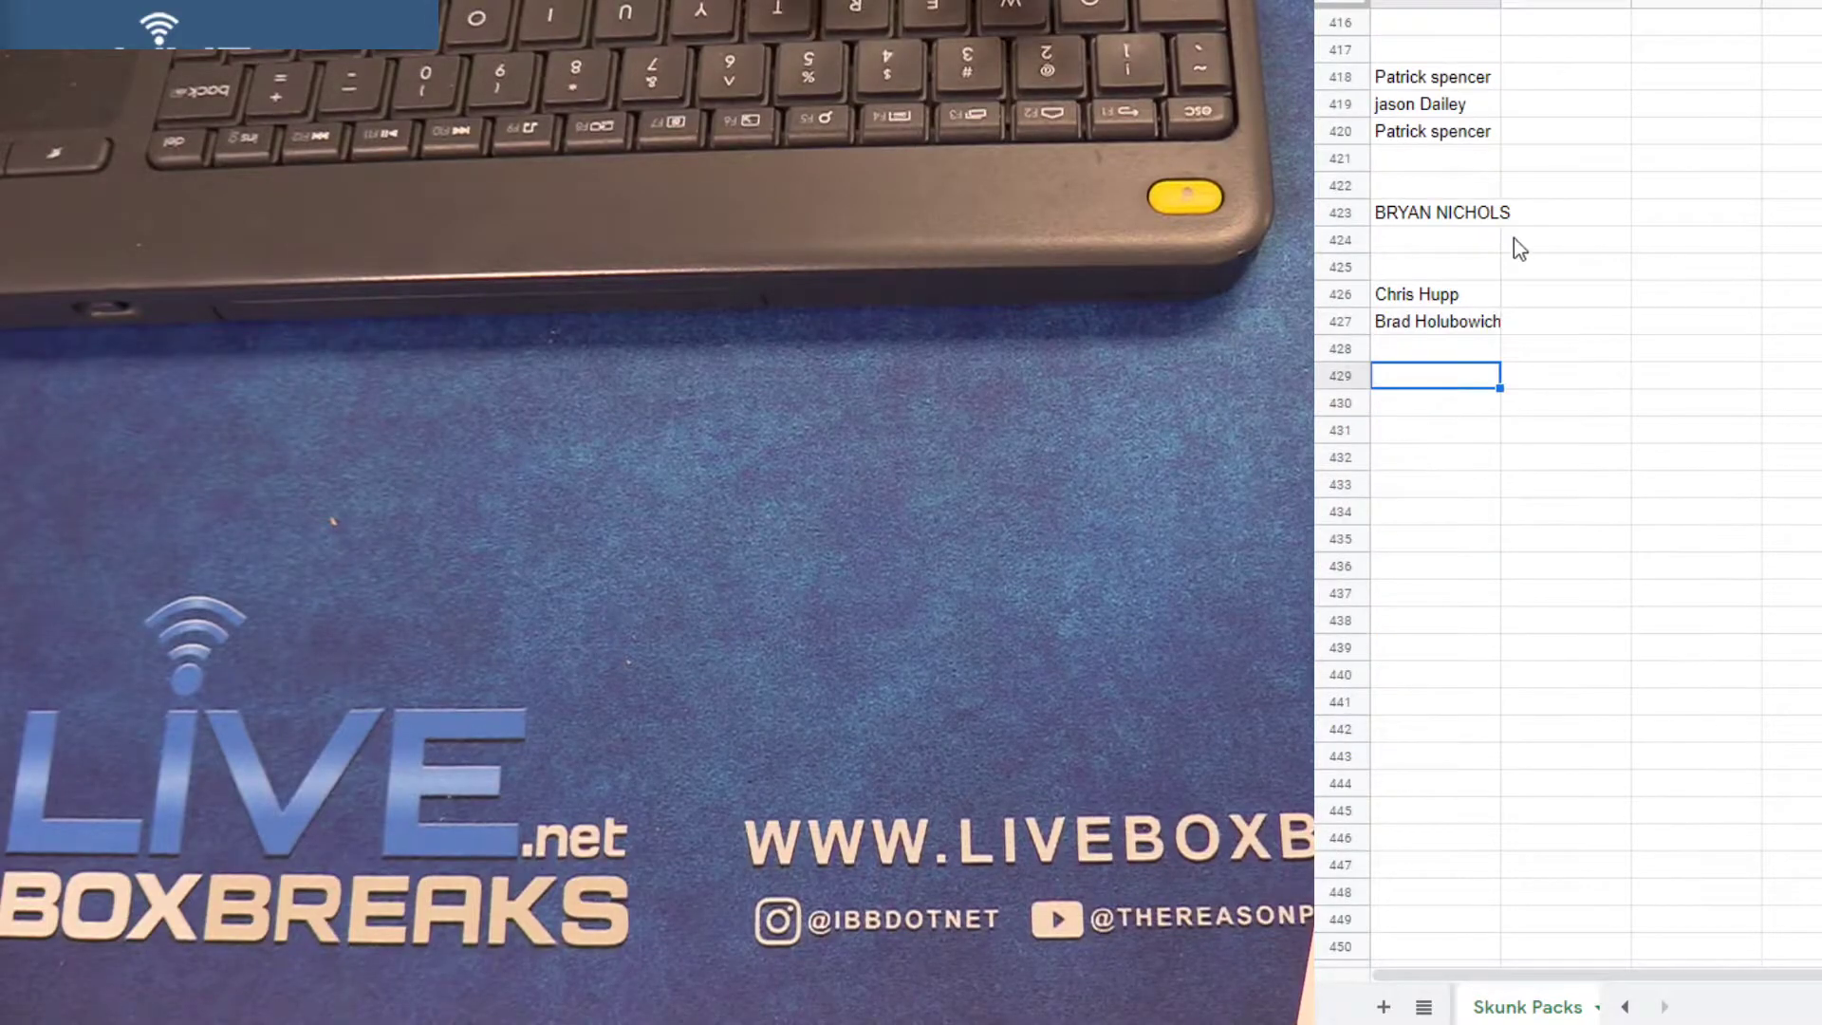
key(ctrl+v)
right_click(1580, 5)
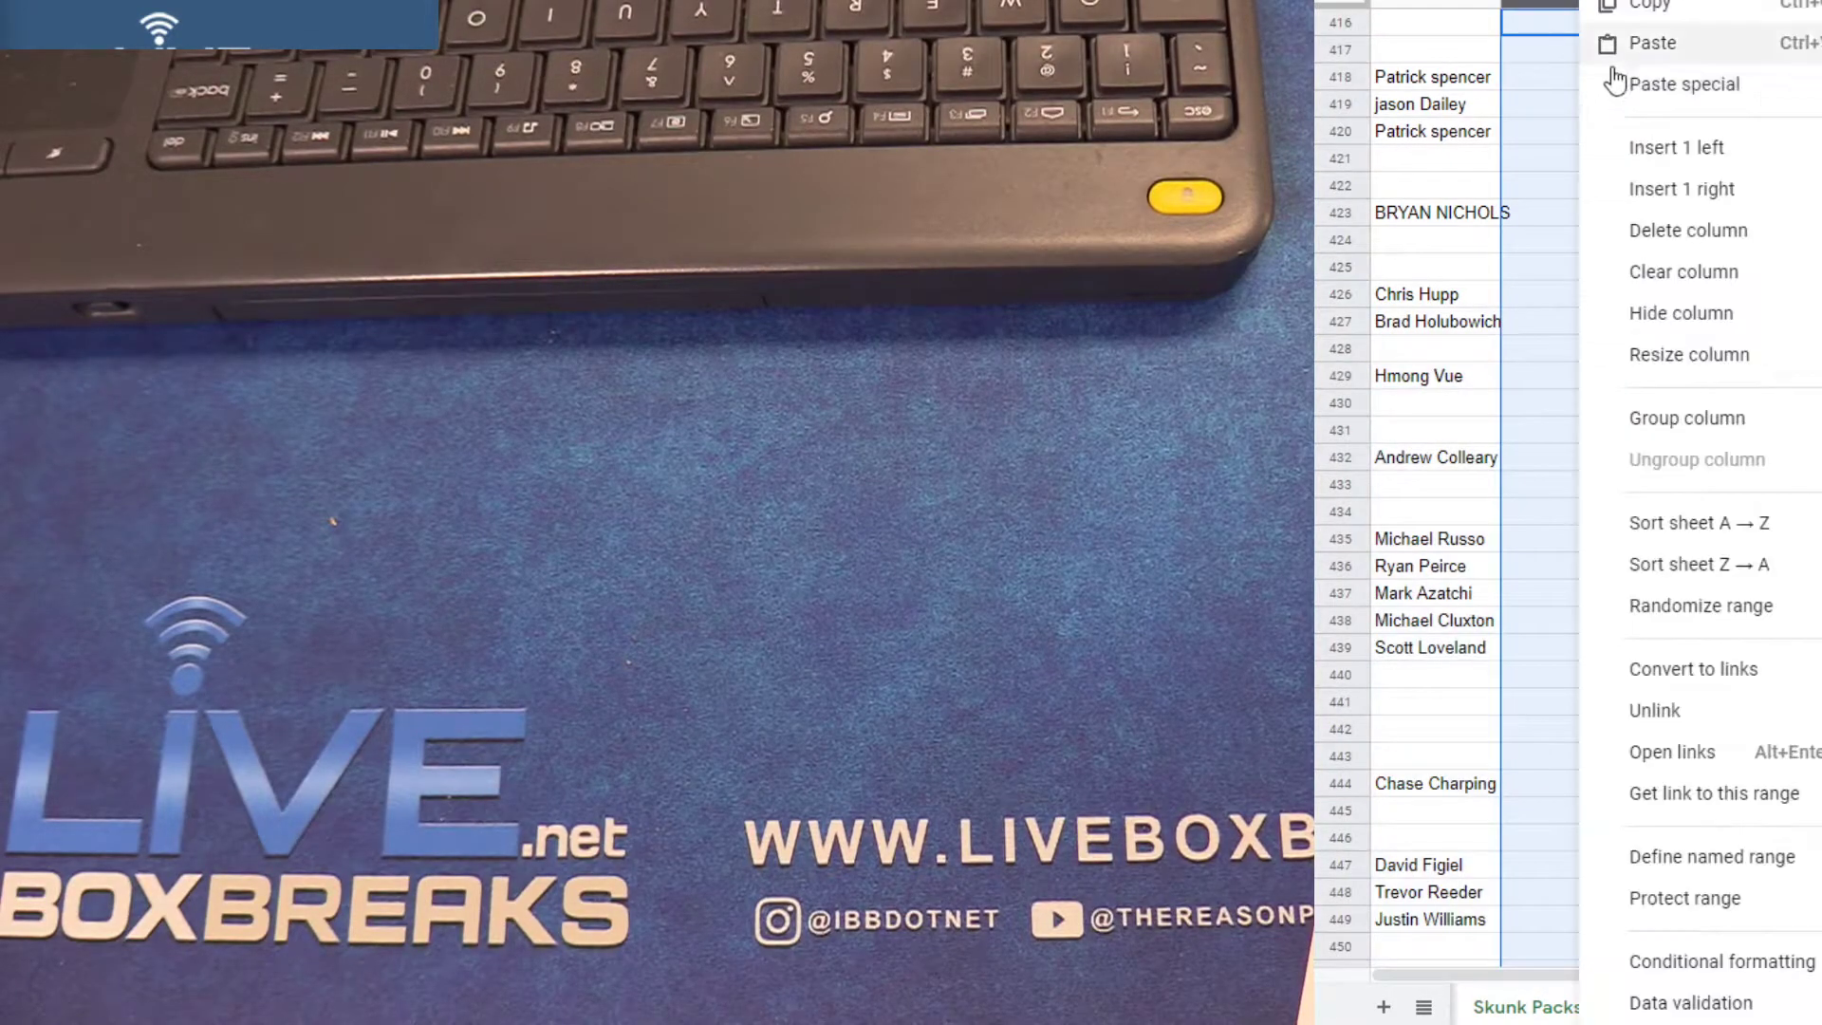
click(1655, 231)
scroll(1587, 363, up, 15)
scroll(1587, 363, up, 15)
scroll(1586, 371, up, 20)
scroll(1589, 392, up, 12)
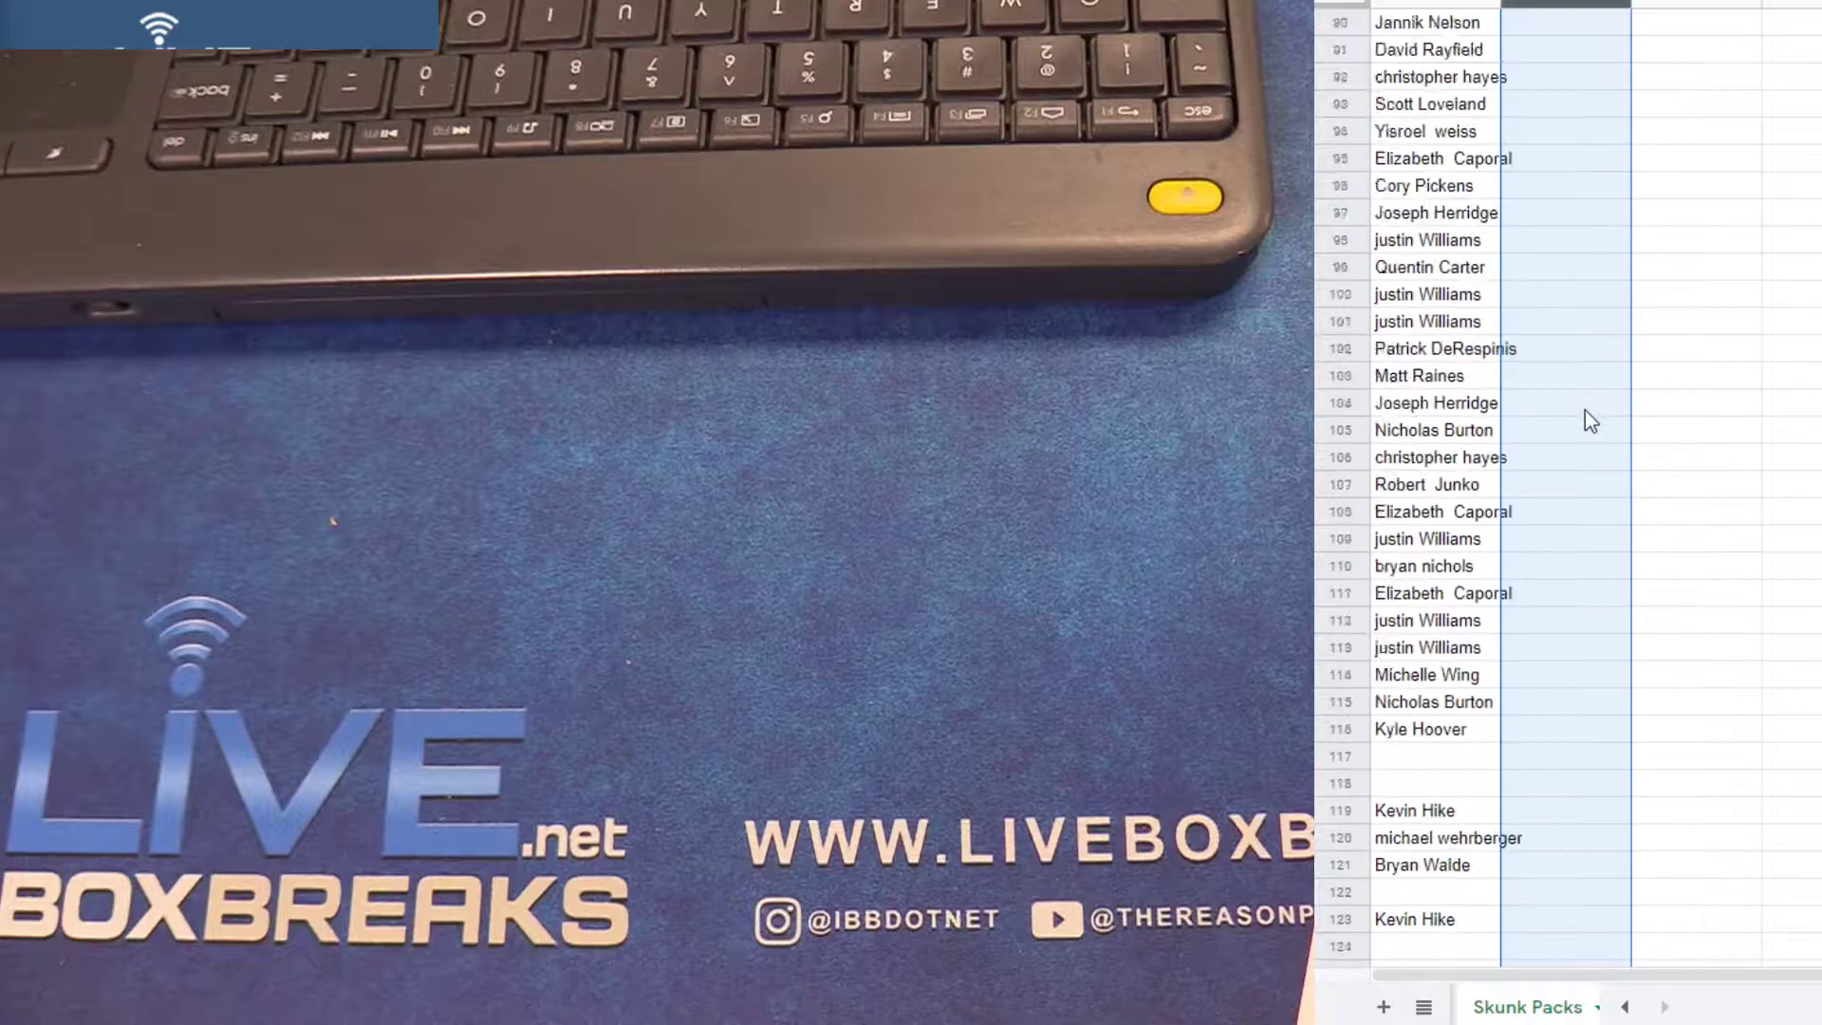
scroll(1588, 421, up, 6)
scroll(1580, 441, up, 5)
scroll(1578, 457, up, 5)
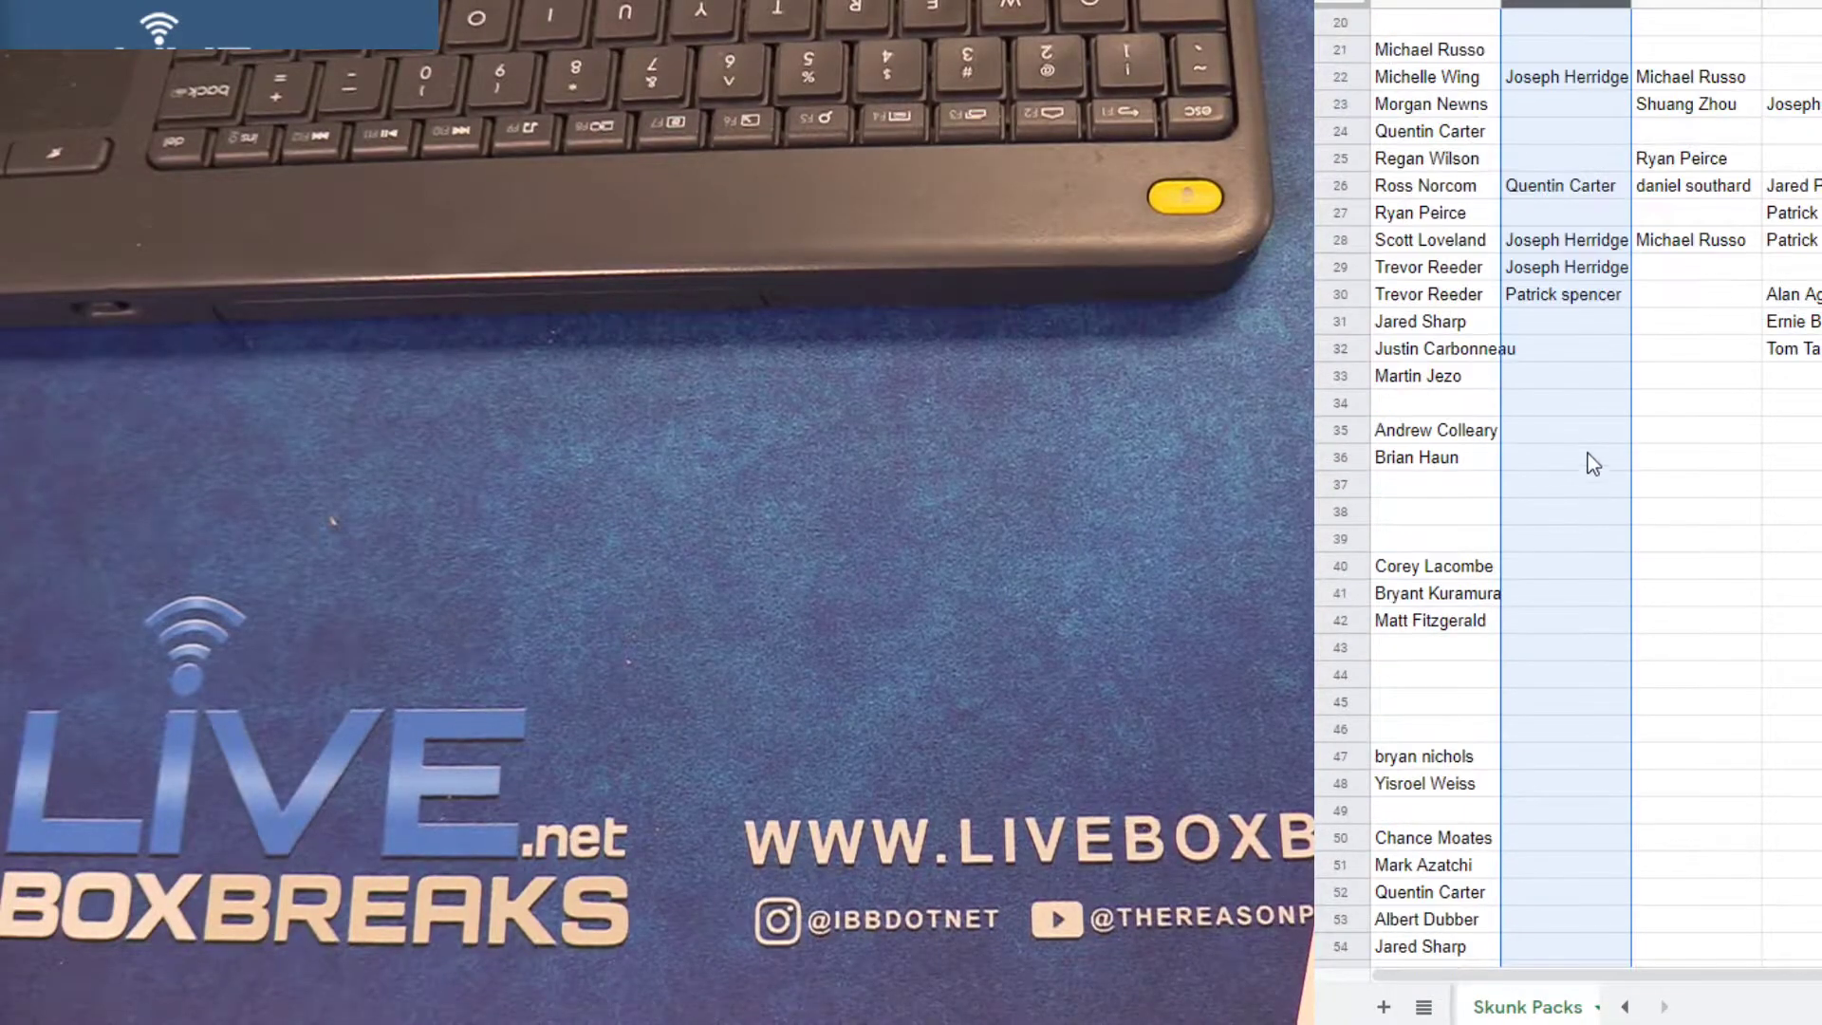
click(1590, 294)
scroll(1589, 307, up, 6)
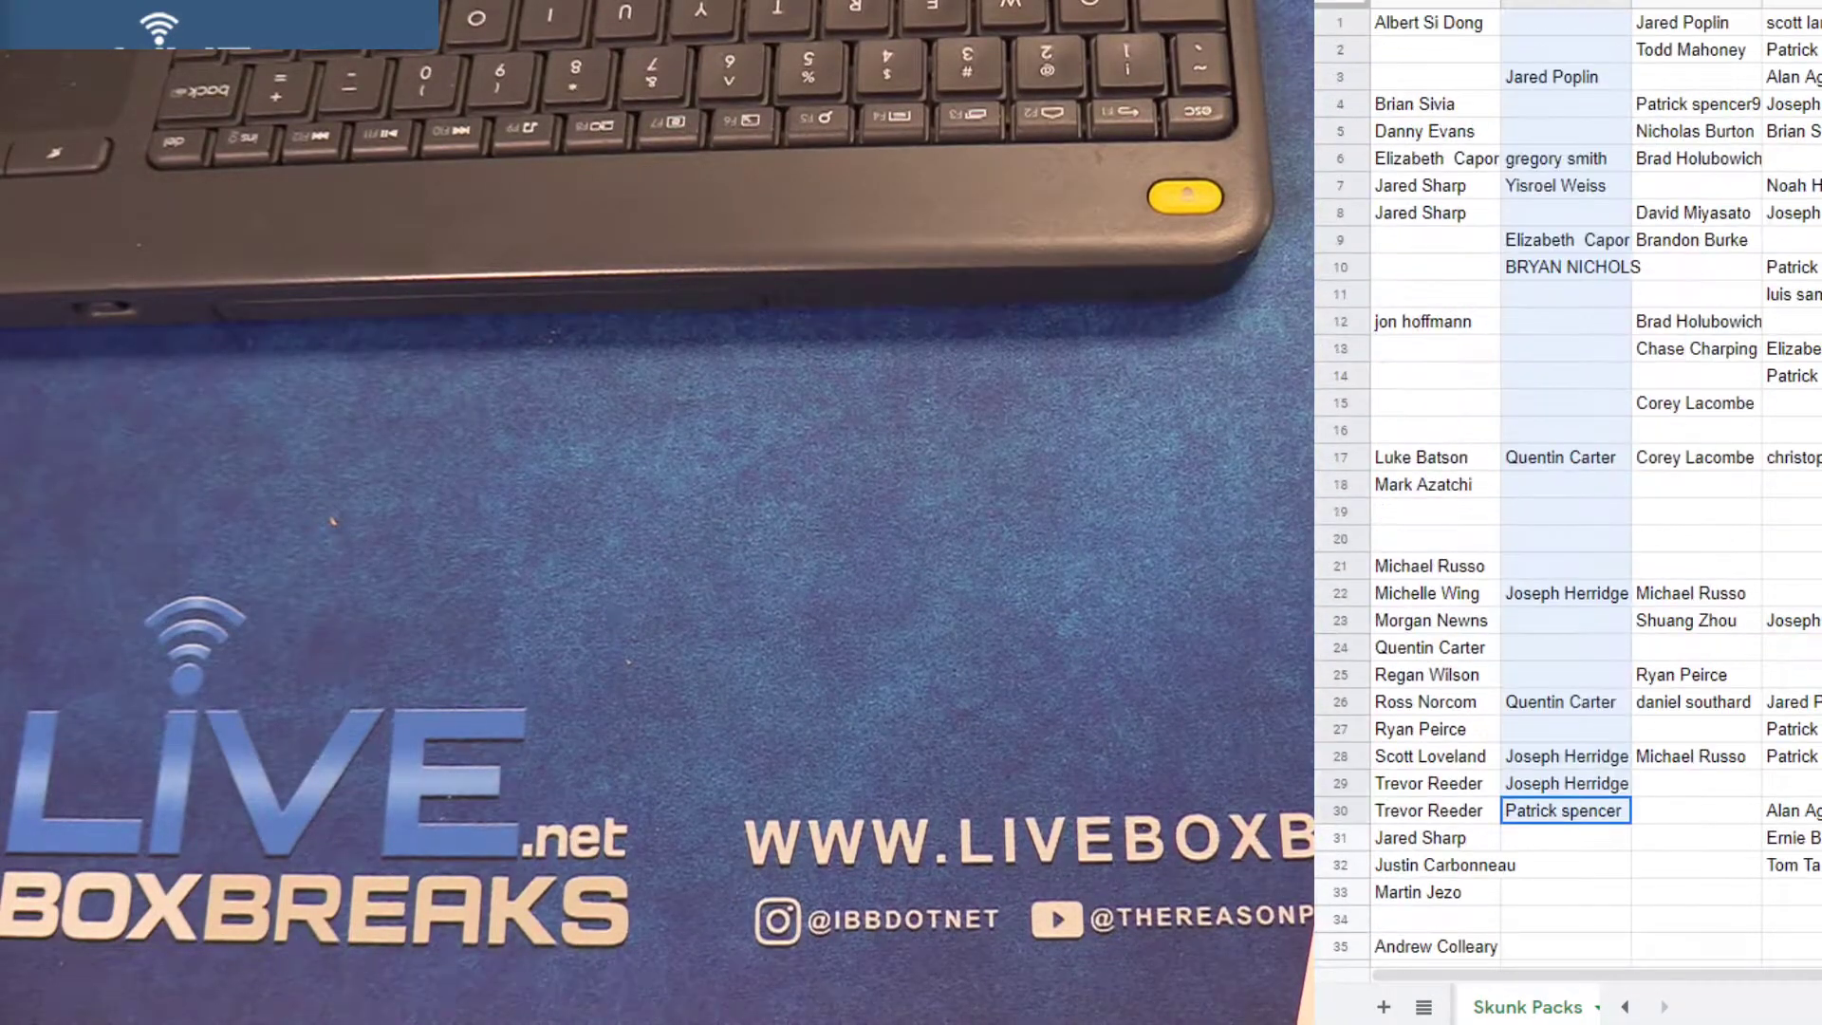
Delete the already-merged column B and the emptied column after it
click(1570, 5)
right_click(1570, 5)
click(1660, 233)
scroll(1388, 480, down, 20)
scroll(1428, 506, down, 20)
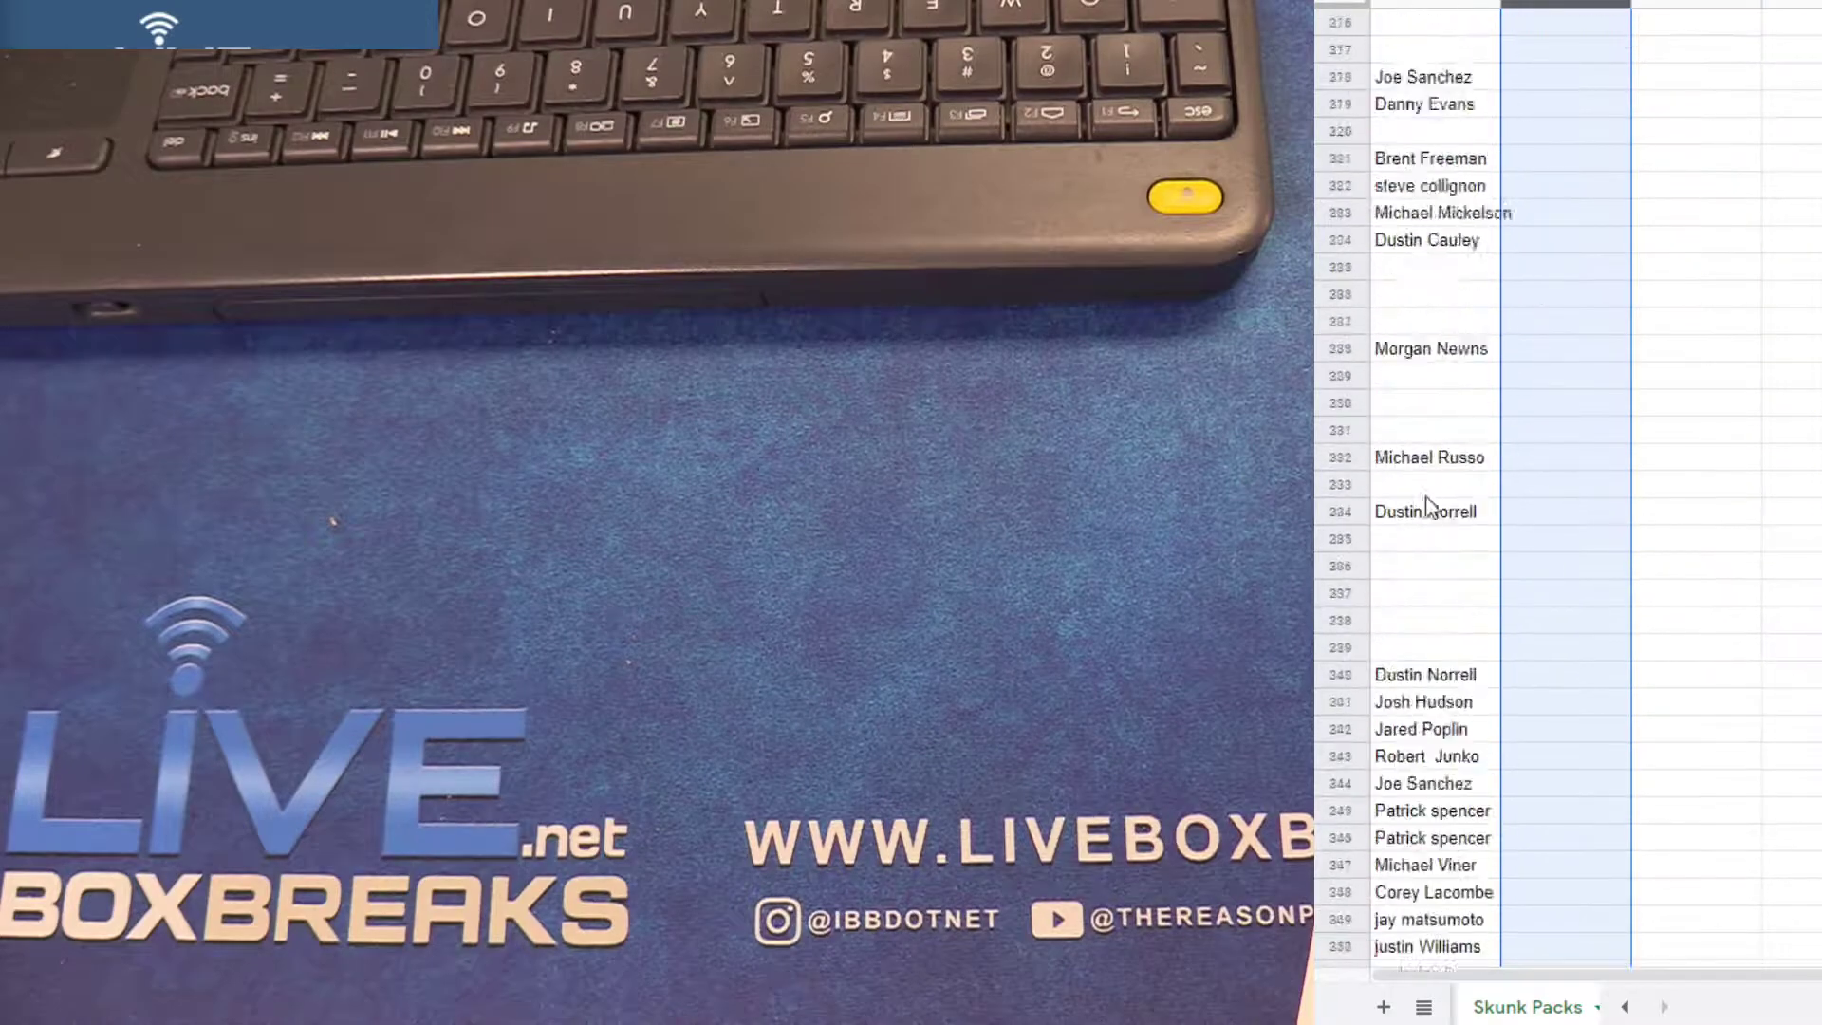
scroll(1428, 505, down, 20)
click(1439, 291)
click(1571, 5)
right_click(1569, 4)
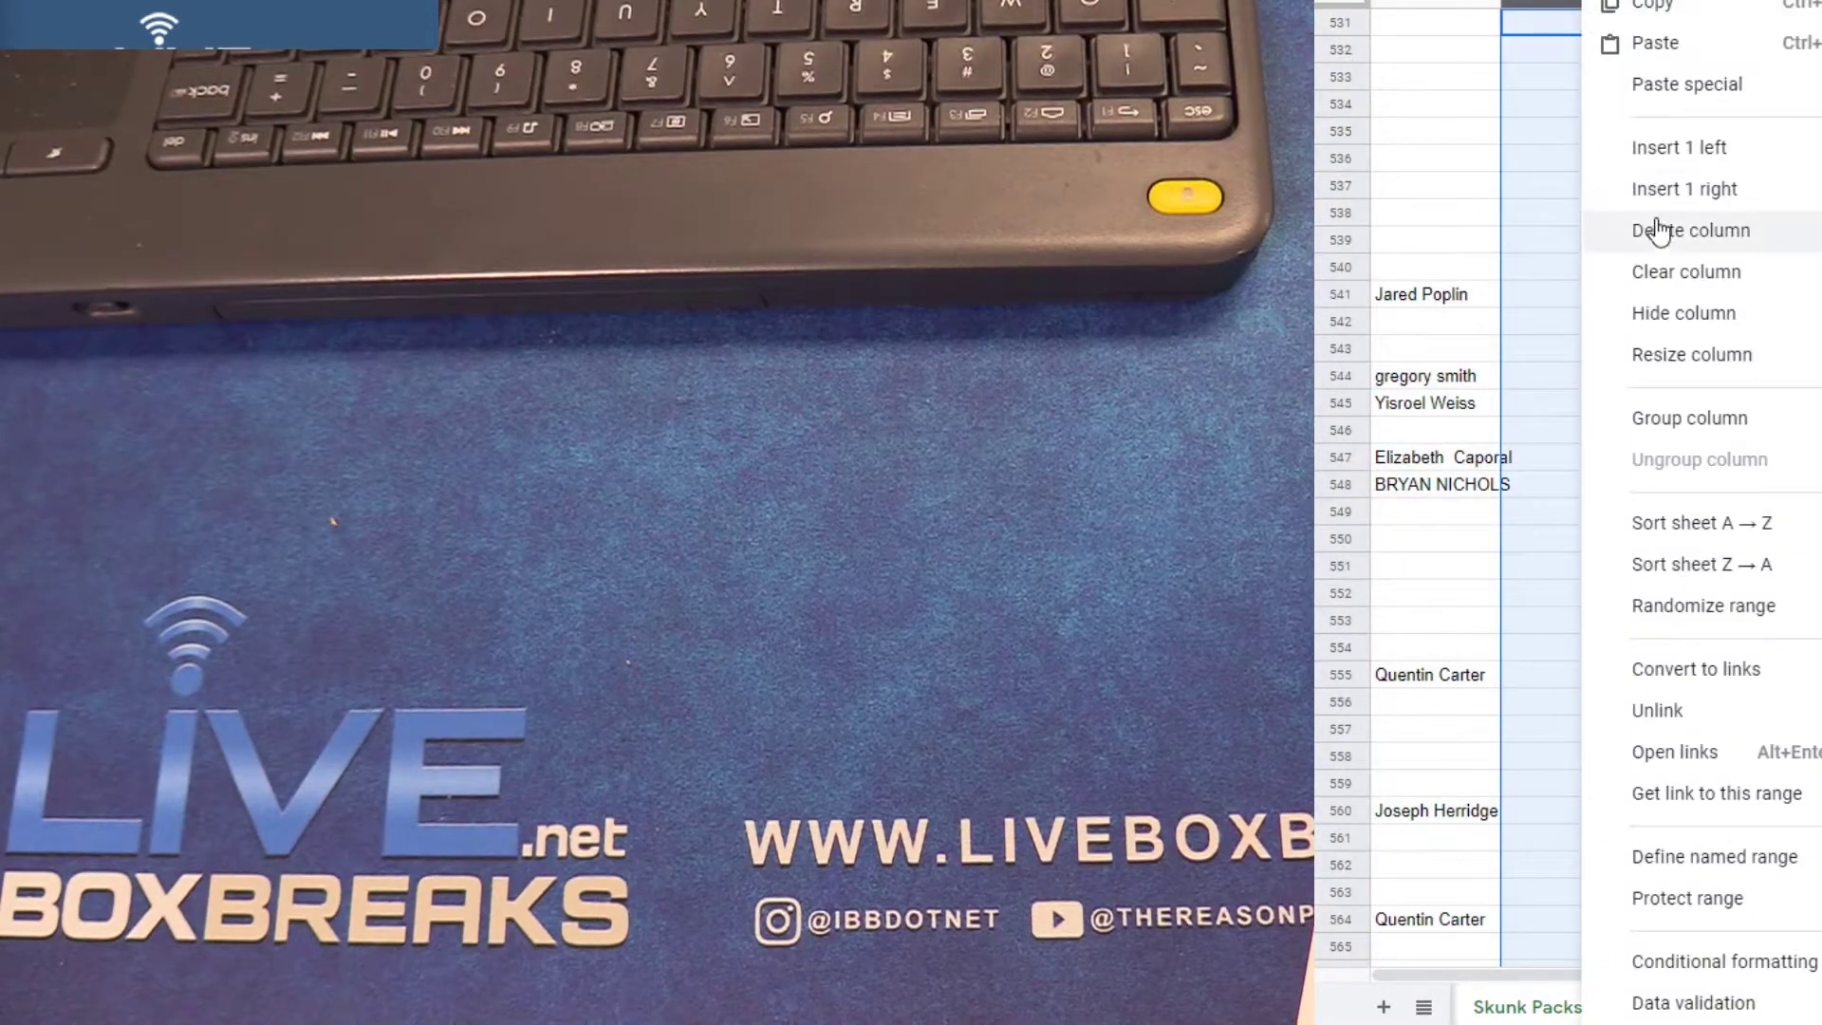
click(1523, 317)
scroll(1544, 285, up, 20)
scroll(1545, 278, up, 20)
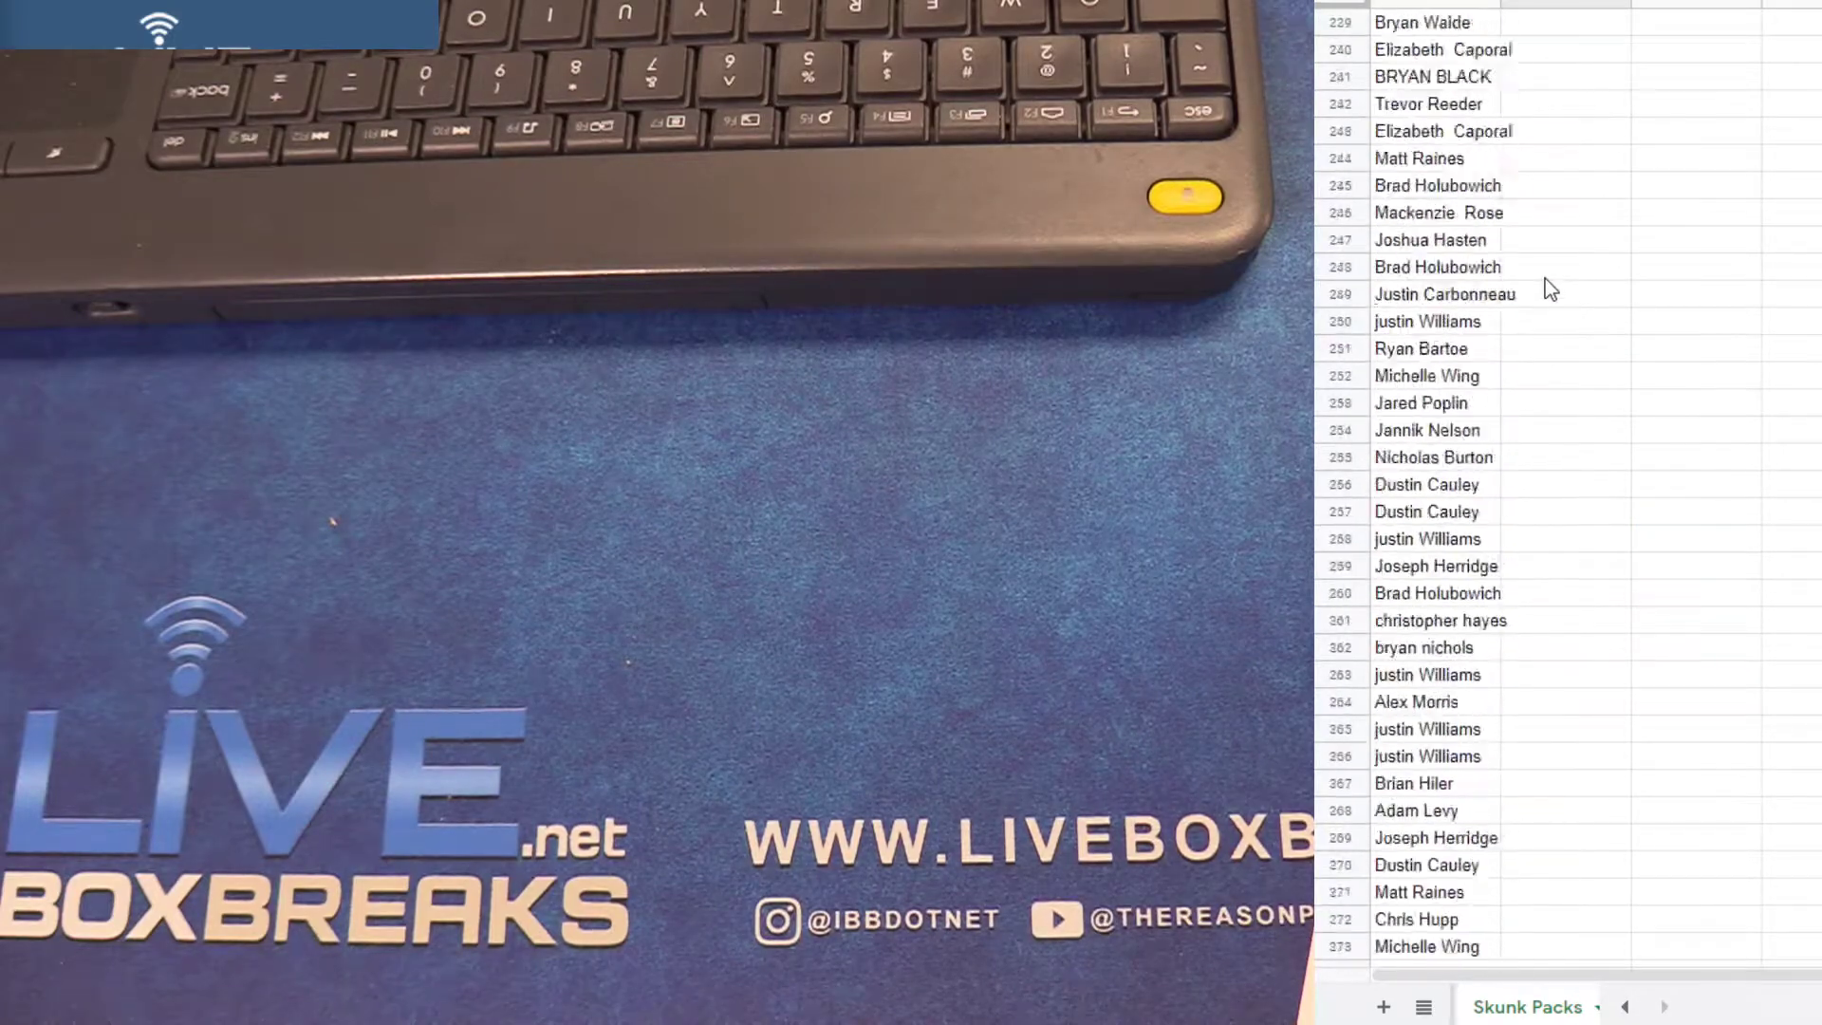
scroll(1547, 274, up, 20)
scroll(1549, 274, up, 20)
Delete another column, then move the next names (rows 1–31) below column A's list
right_click(1549, 7)
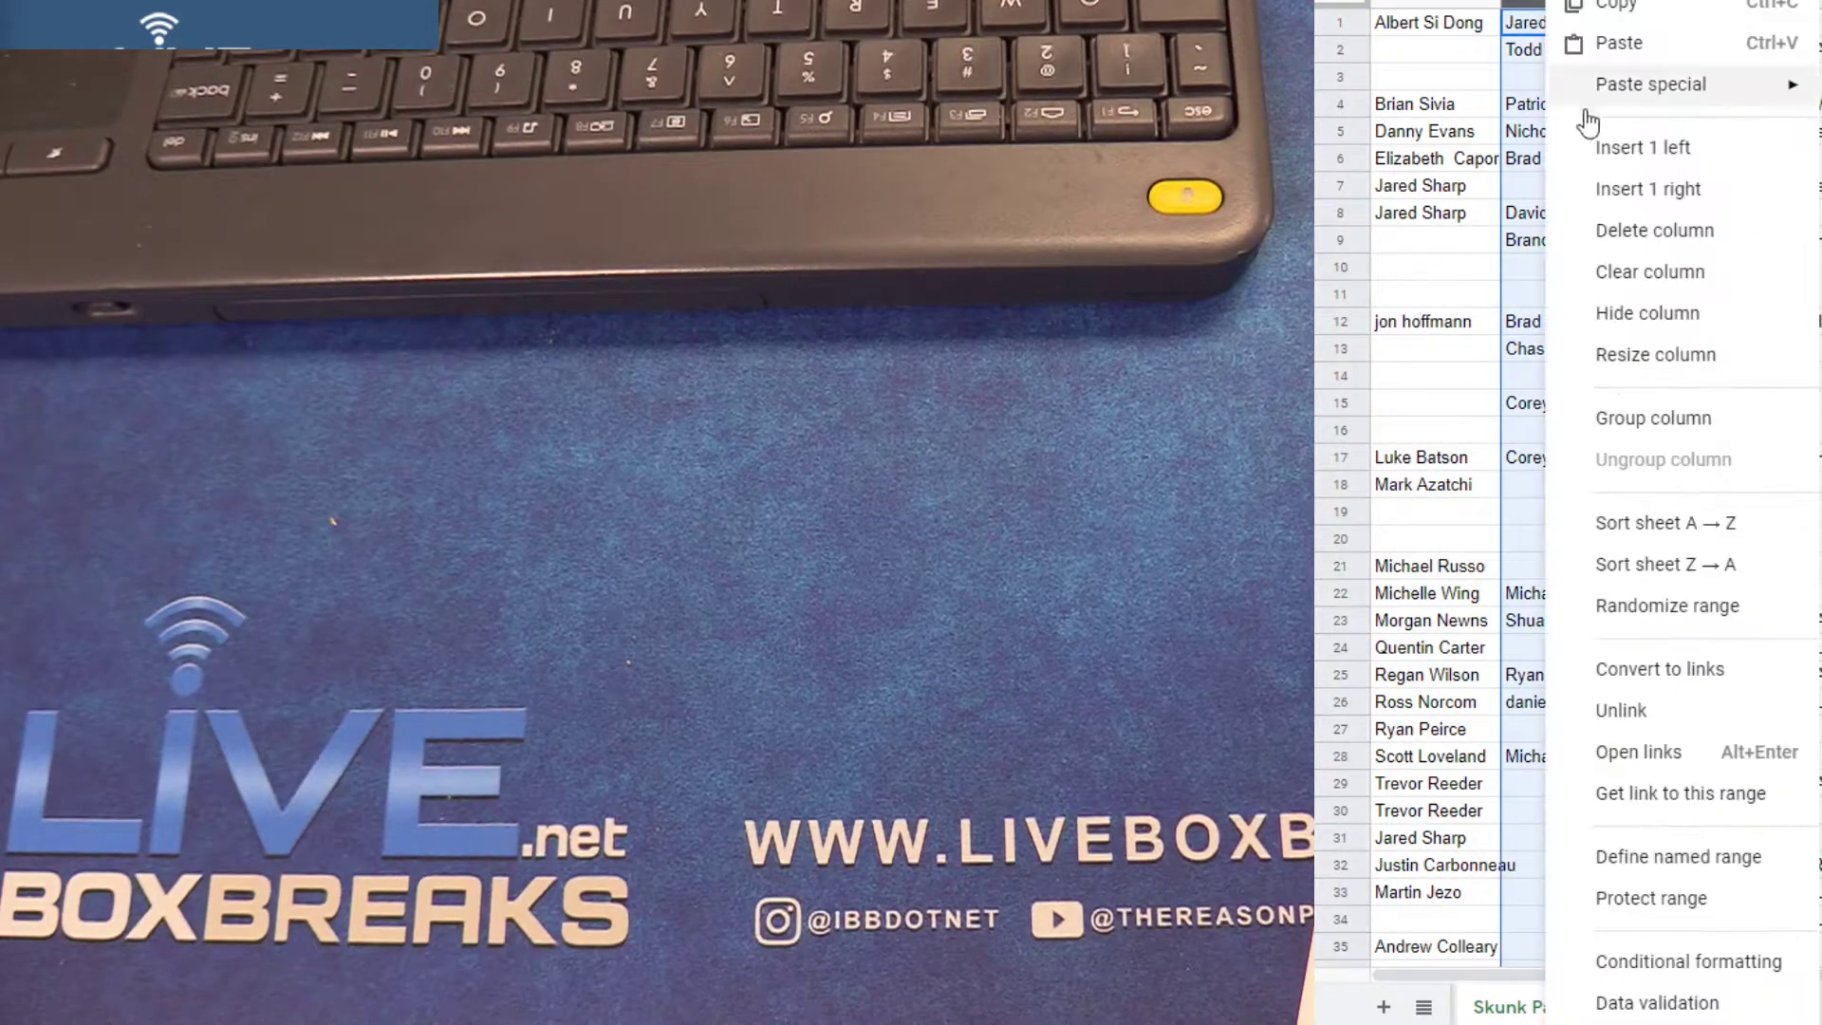
click(1605, 232)
drag(1544, 237, 1572, 851)
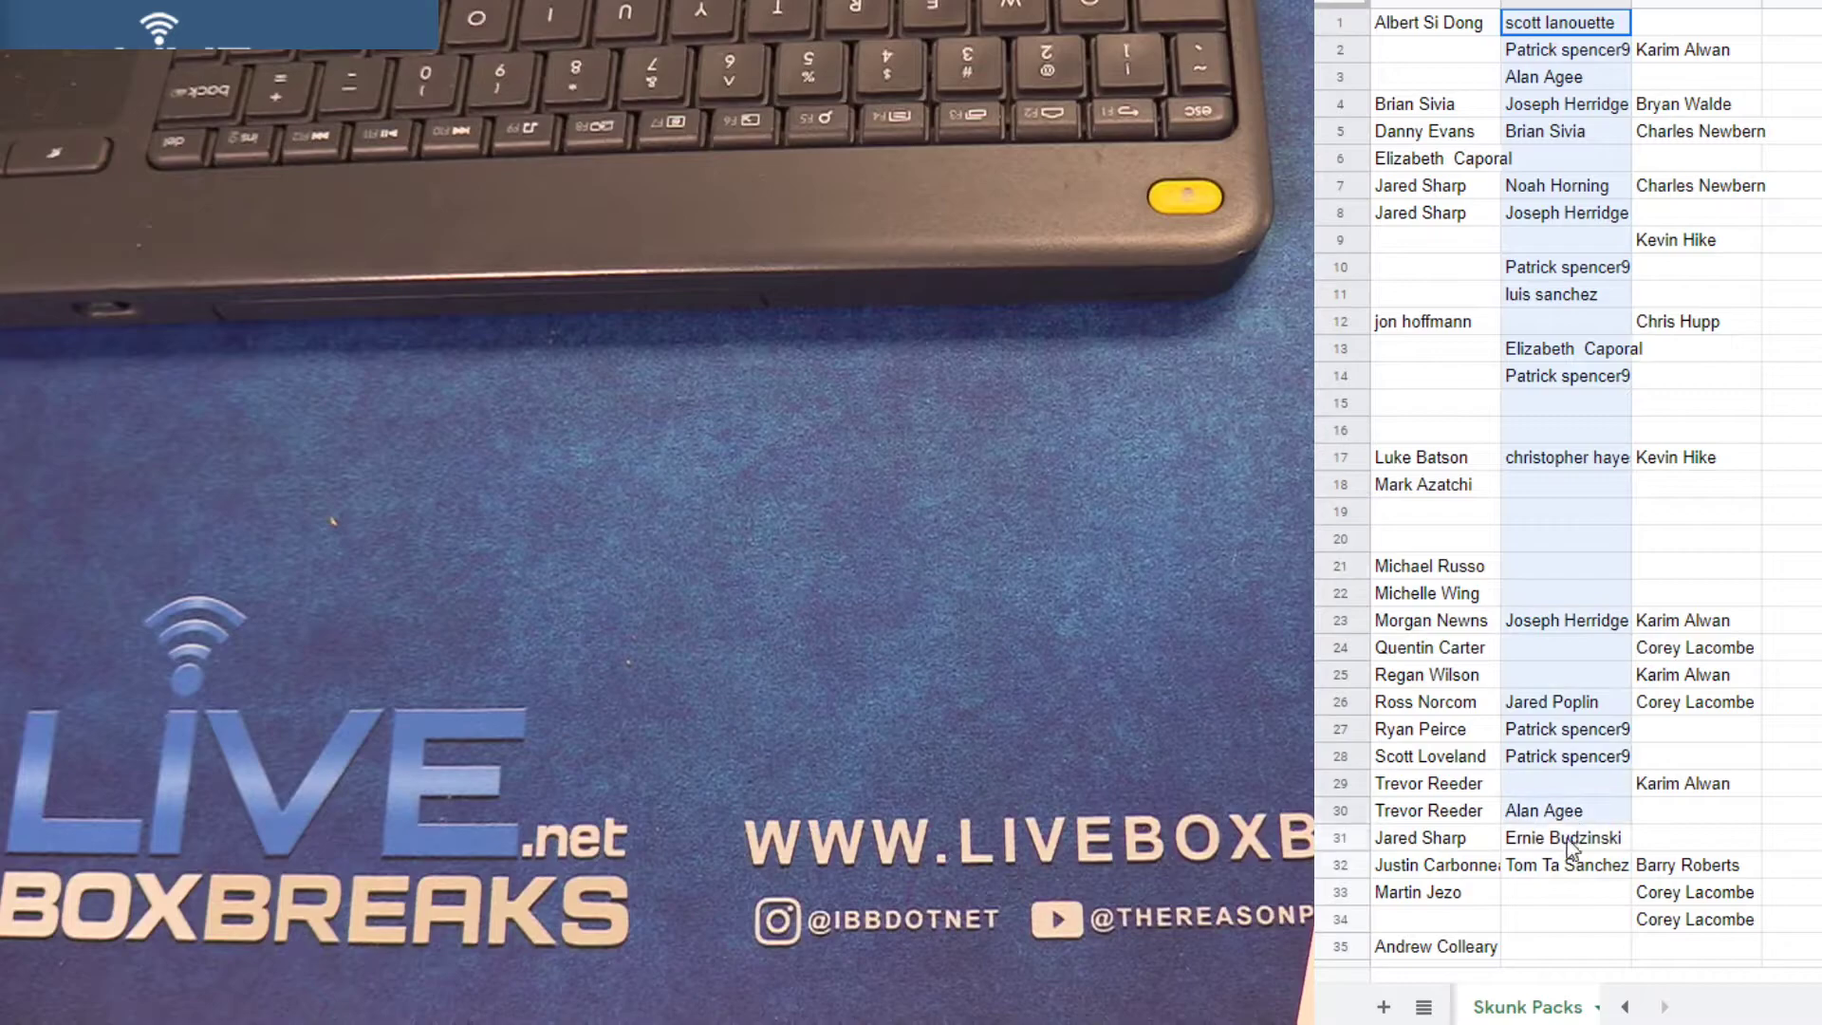
right_click(1565, 71)
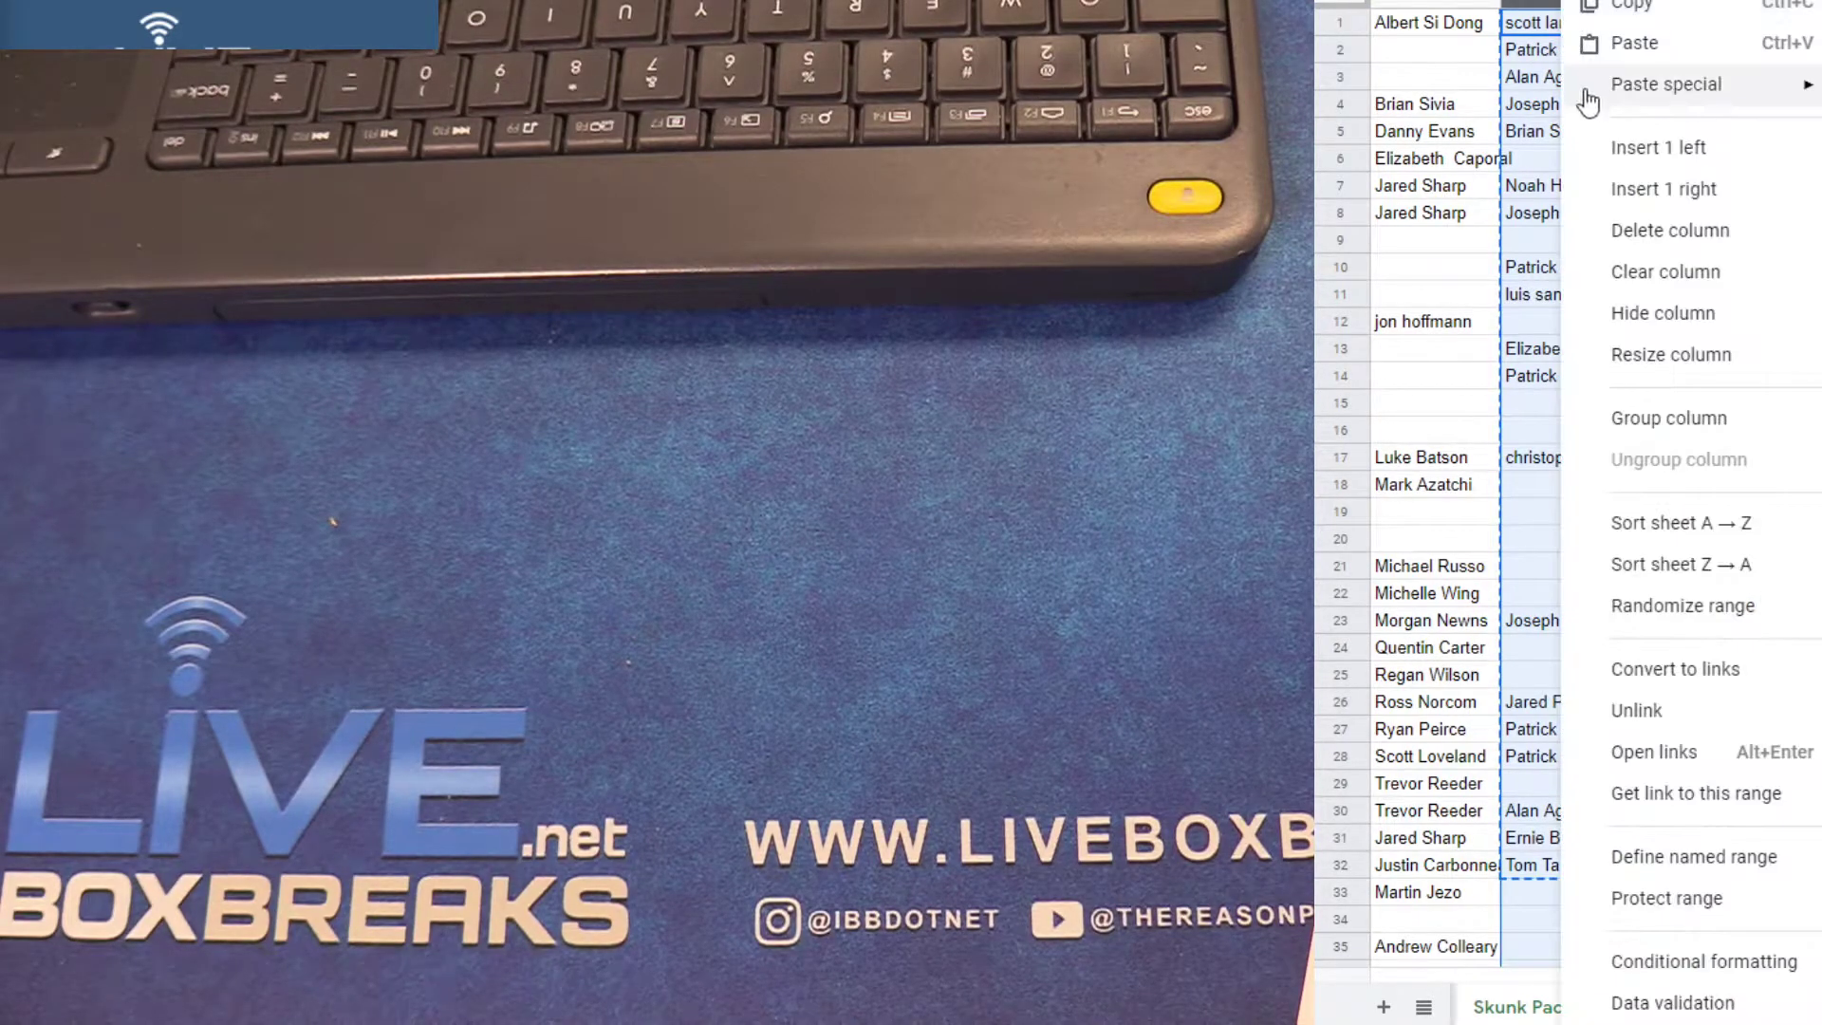
click(1627, 233)
scroll(1423, 427, down, 12)
scroll(1367, 419, down, 20)
scroll(1424, 386, down, 20)
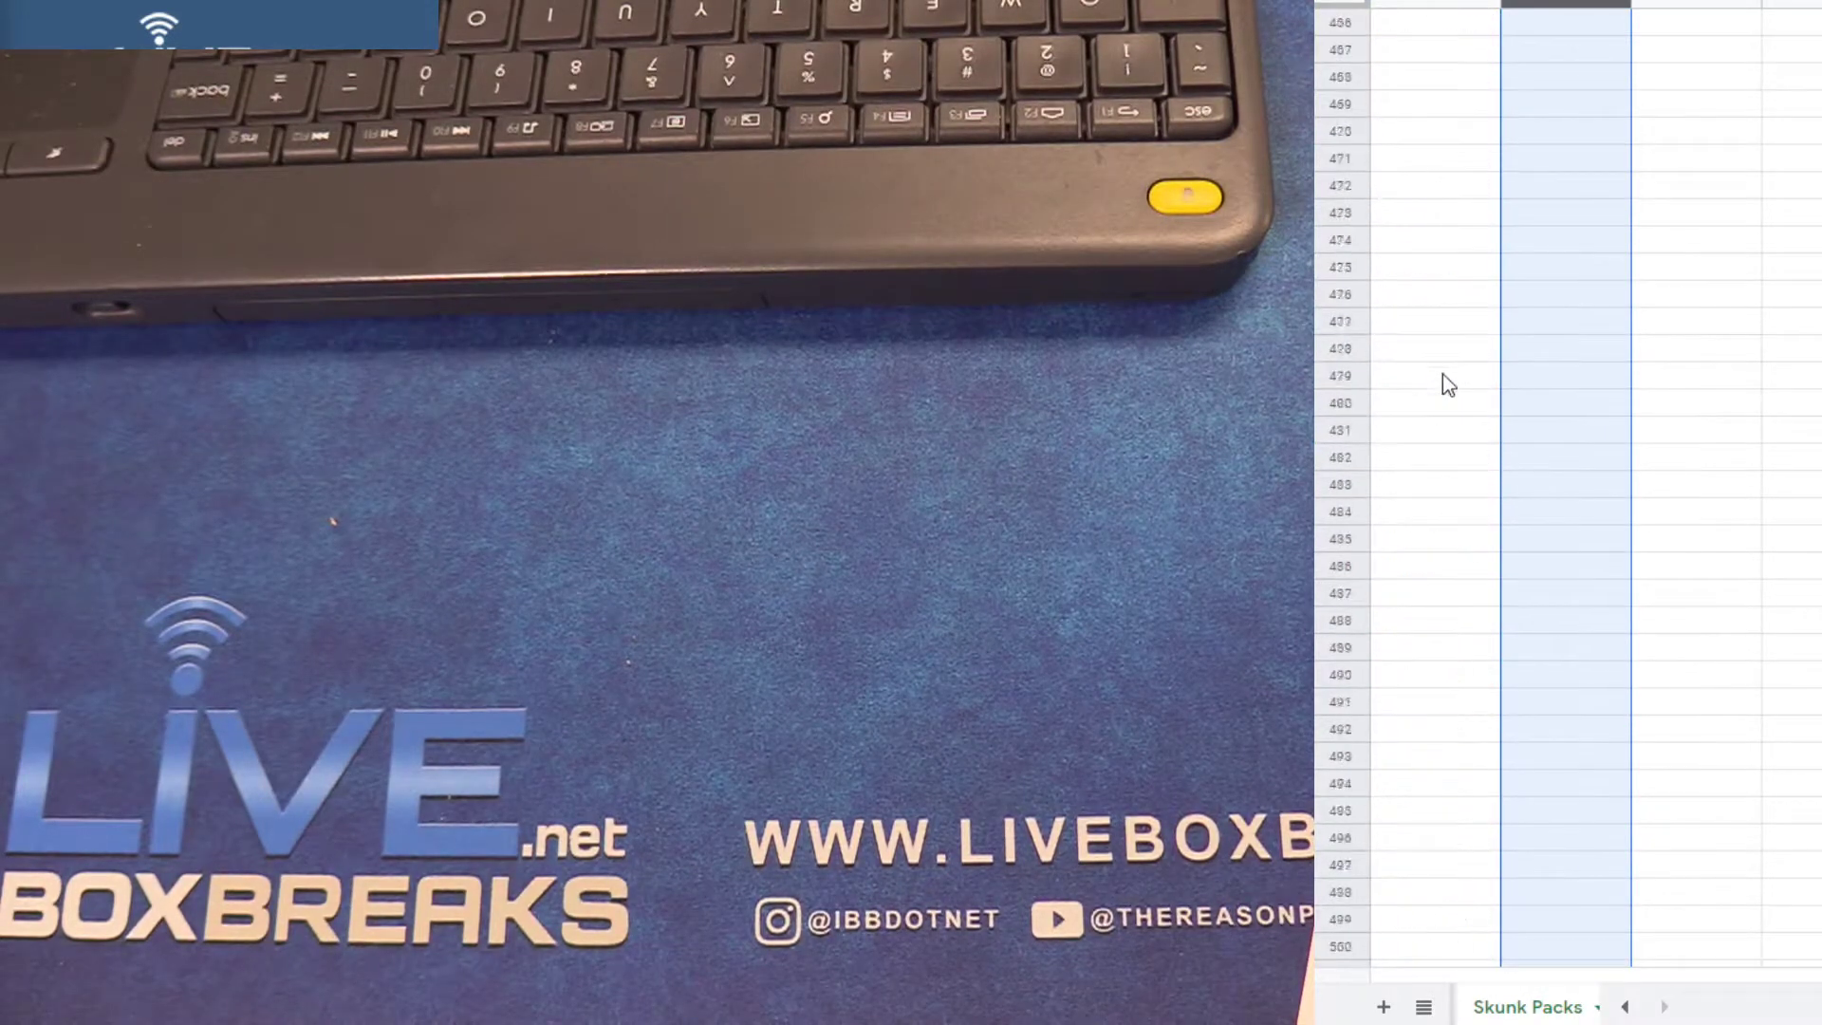
scroll(1438, 370, down, 20)
scroll(1436, 370, down, 20)
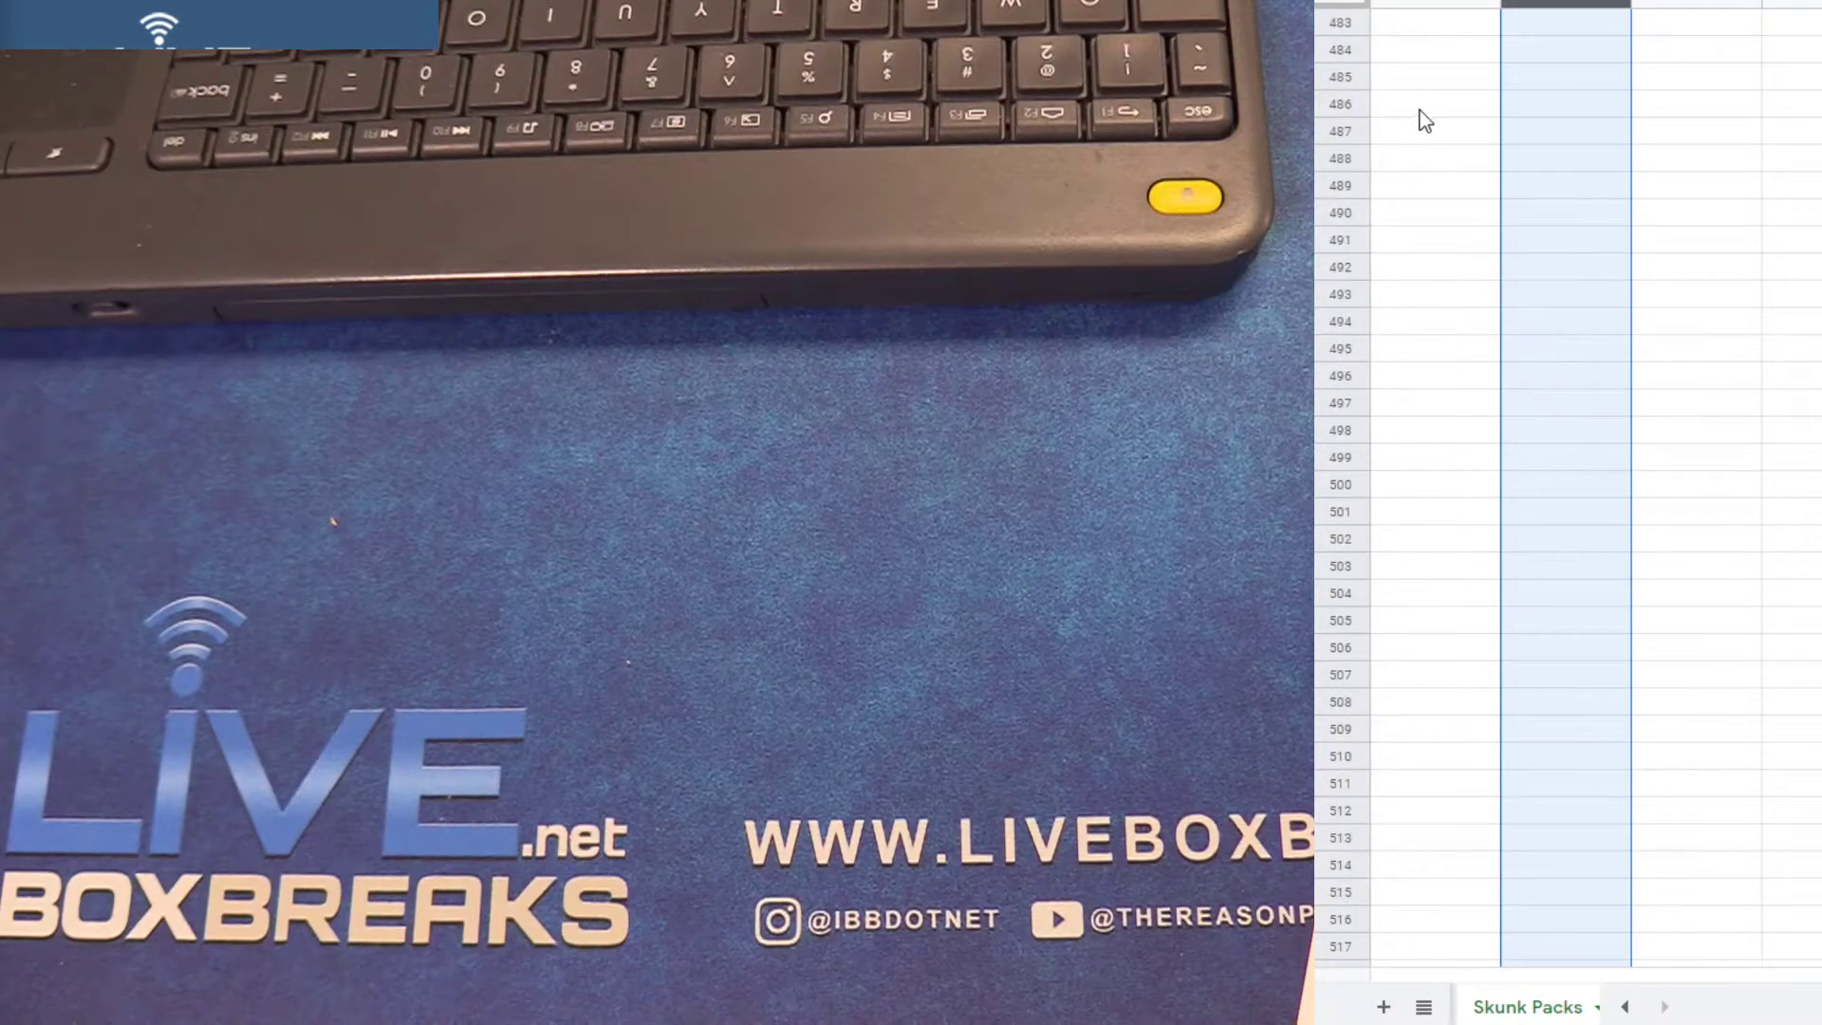
key(ctrl+v)
scroll(1572, 14, up, 20)
scroll(1617, 236, up, 20)
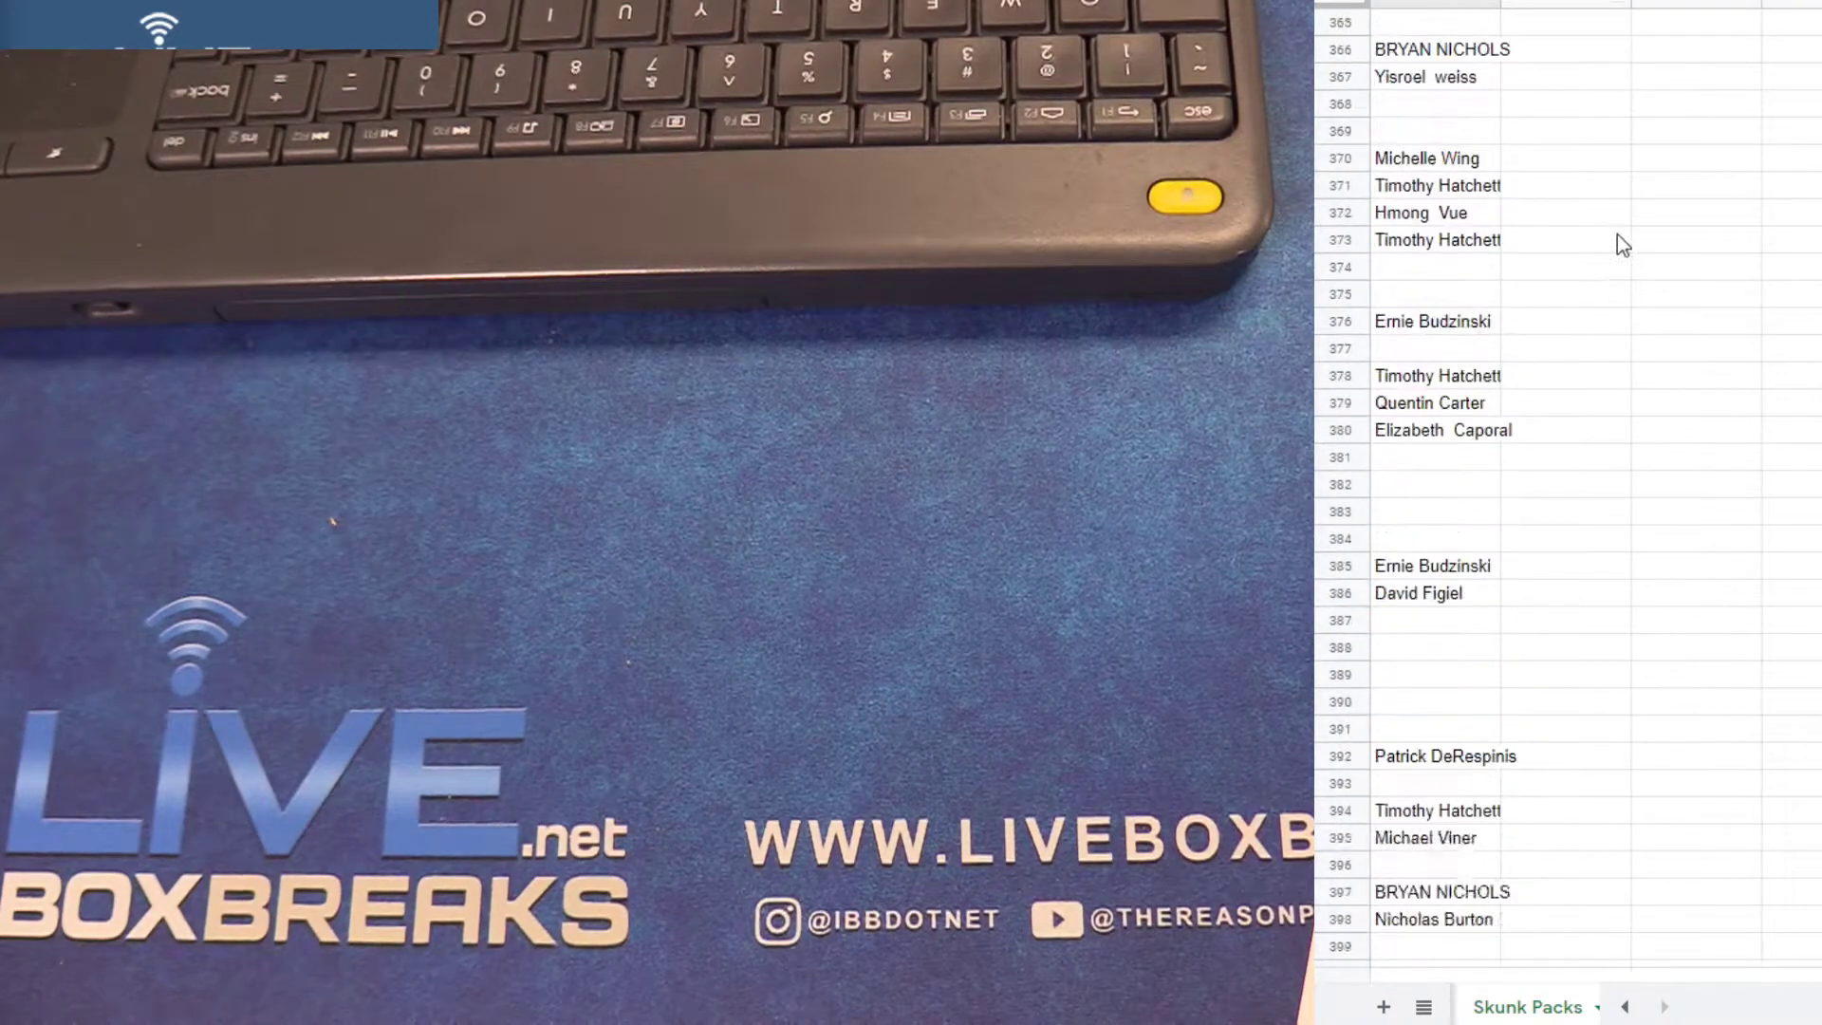
scroll(1618, 205, up, 20)
scroll(1607, 208, up, 20)
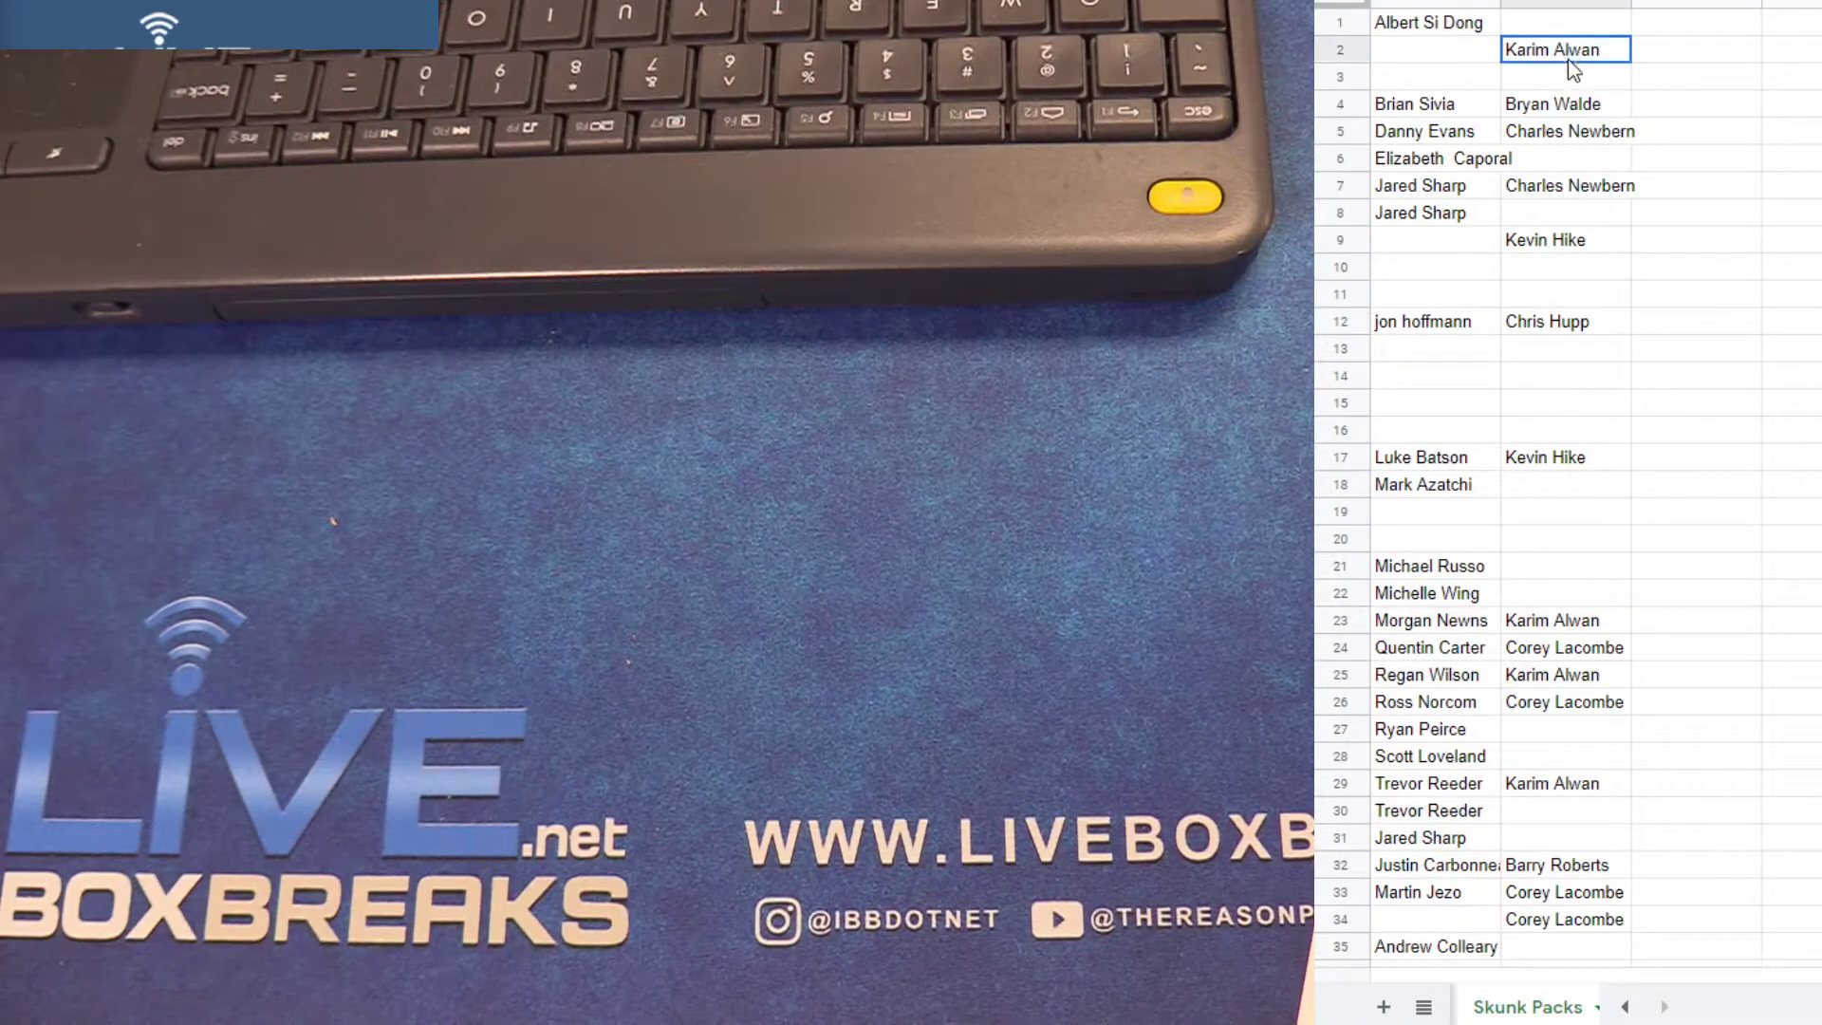
Move column B's names, B2 through row 34, below column A and delete that column
drag(1573, 71, 1598, 885)
key(ctrl+c)
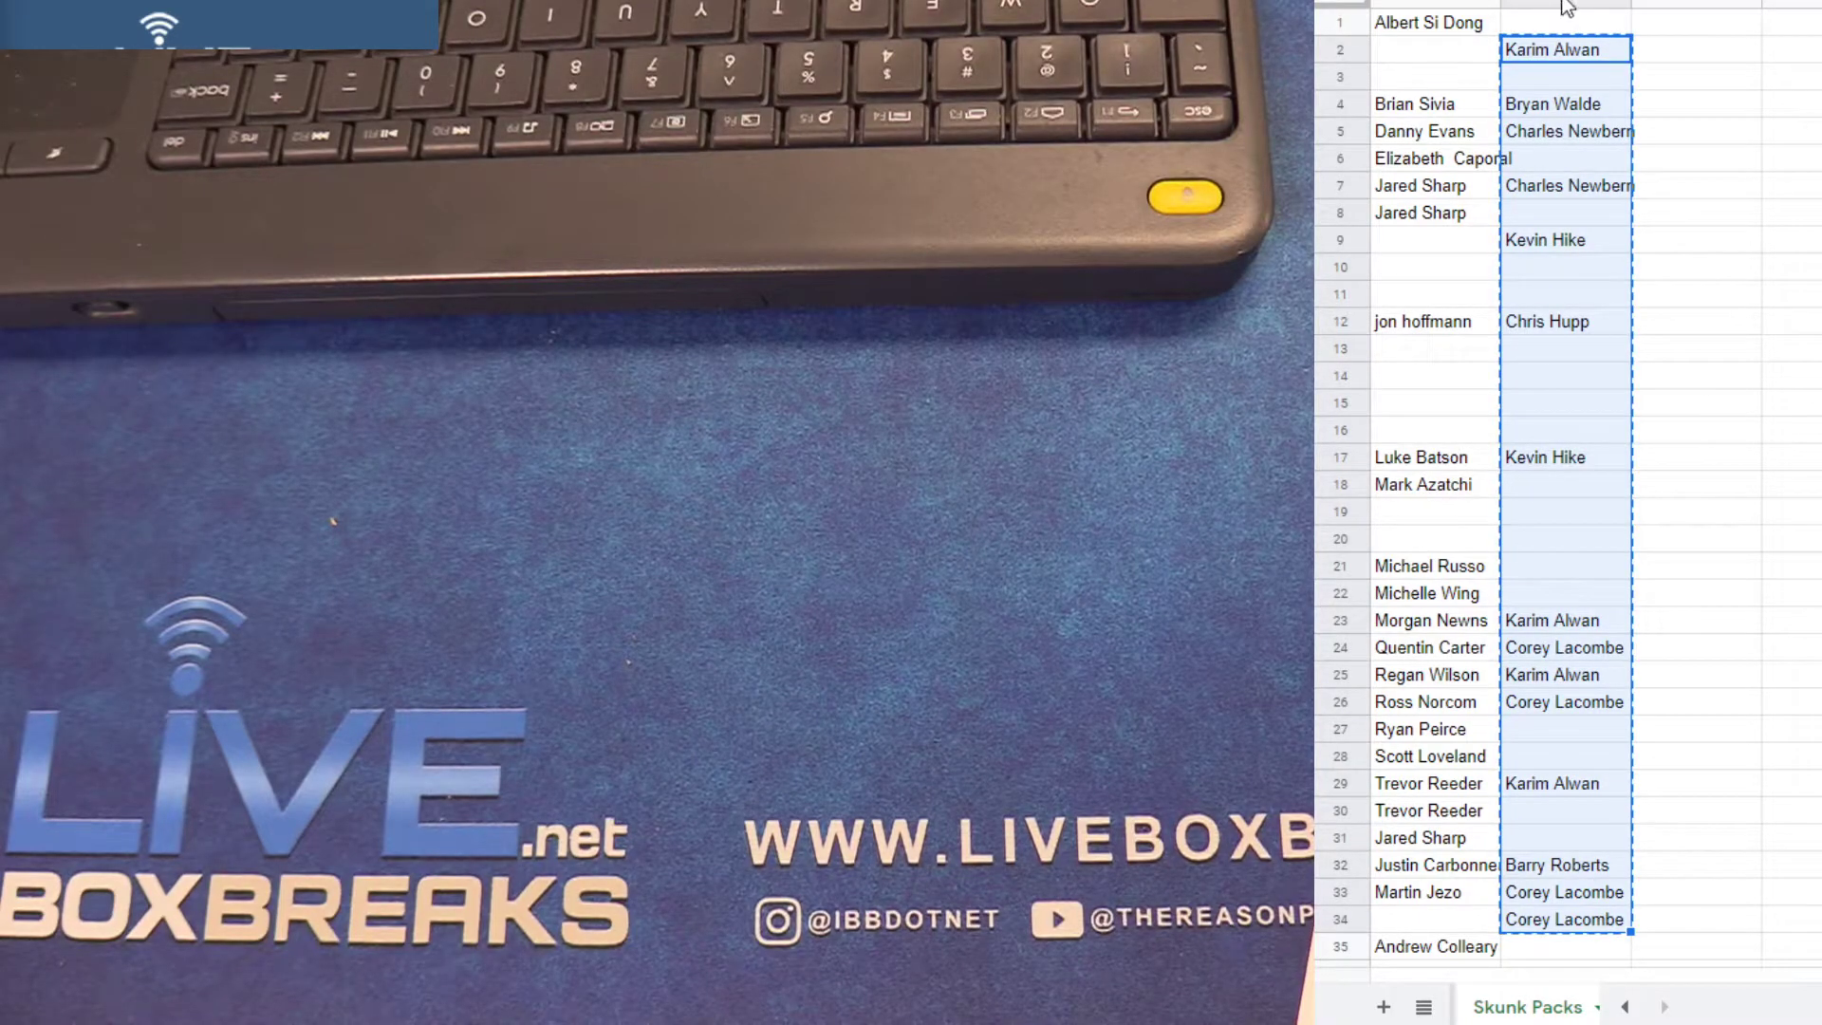
right_click(1565, 6)
click(1647, 232)
scroll(1400, 441, down, 20)
scroll(1399, 442, down, 20)
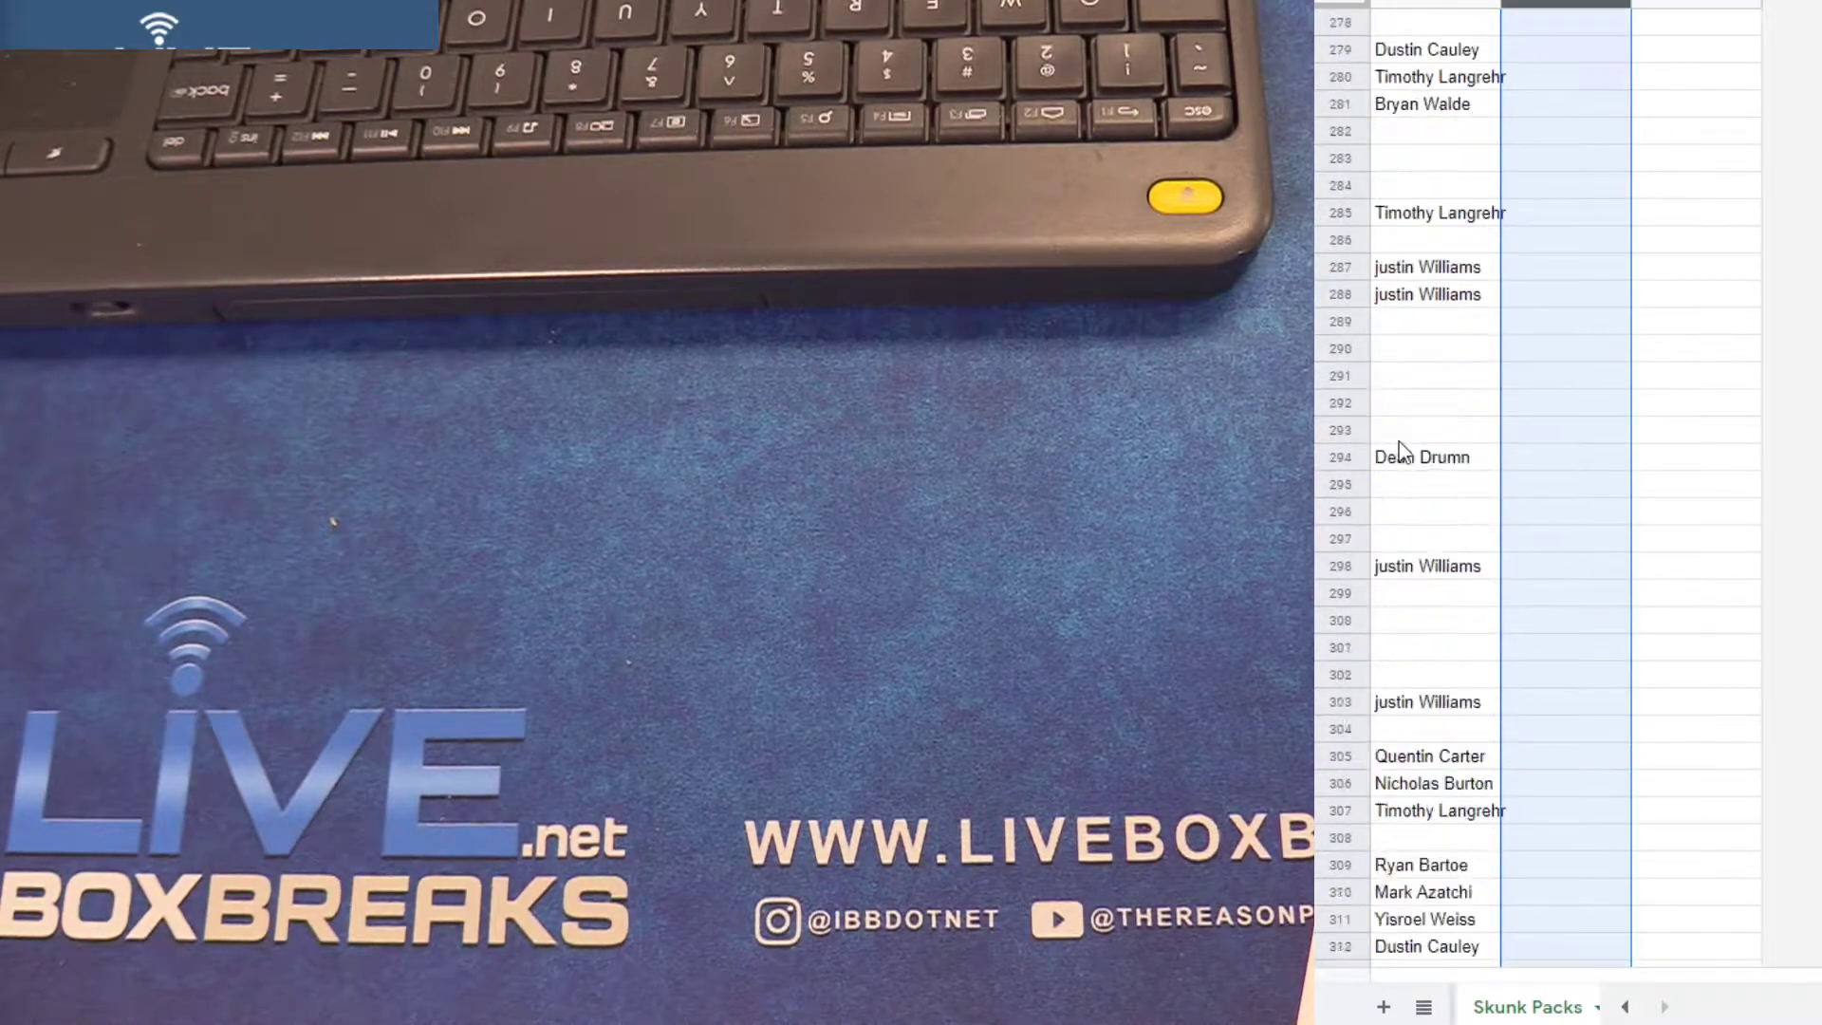
scroll(1400, 442, down, 20)
scroll(1399, 434, down, 20)
scroll(1399, 418, down, 15)
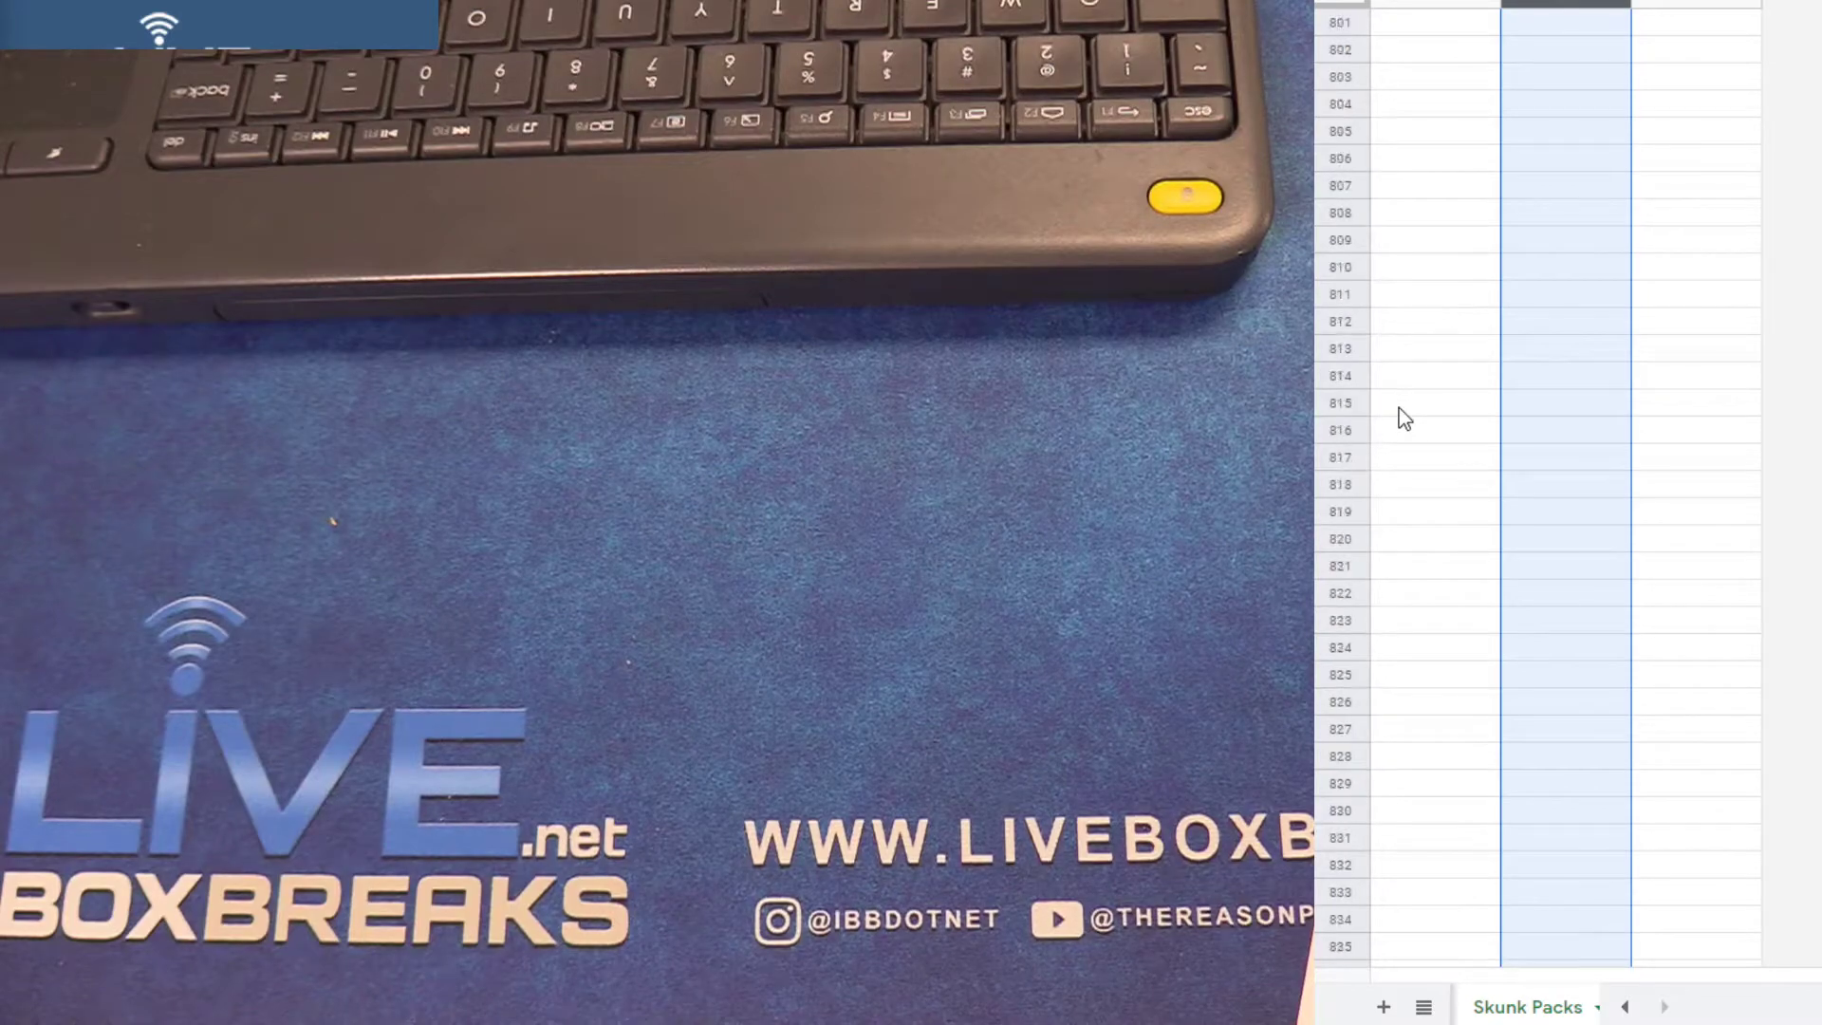
click(1416, 376)
key(ctrl+v)
scroll(1566, 246, up, 20)
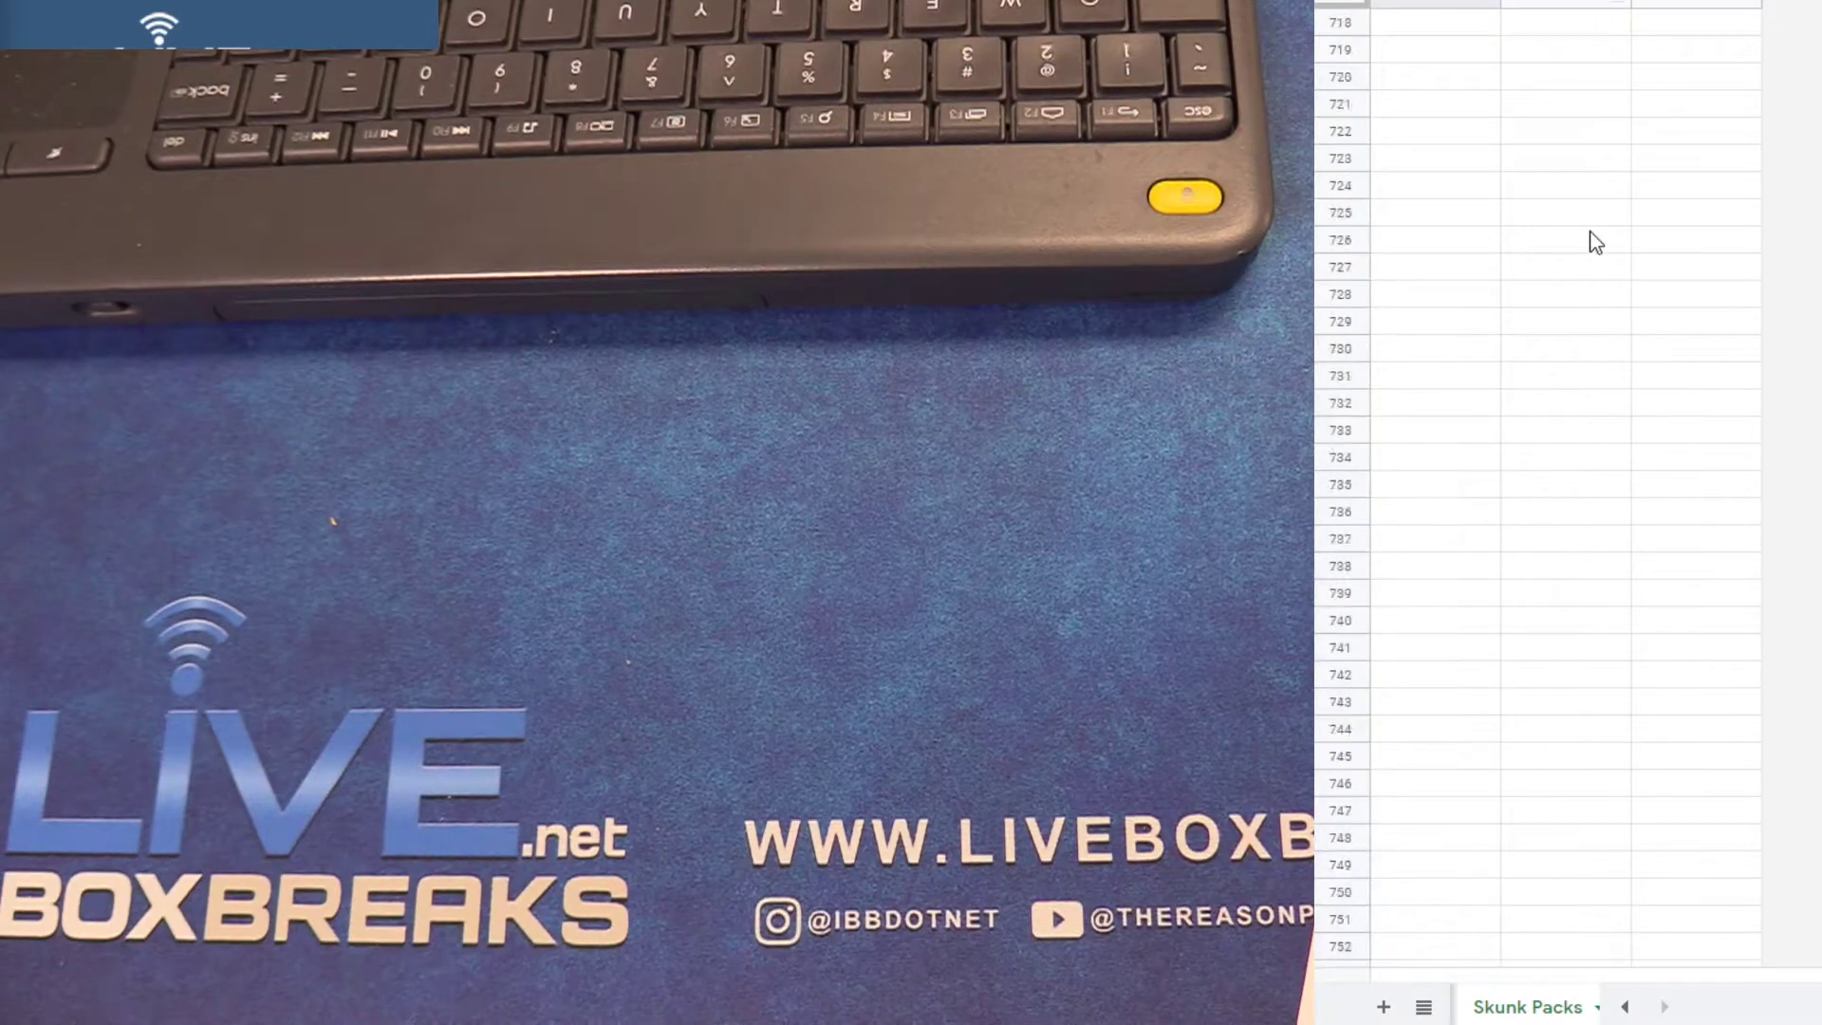
scroll(1590, 240, up, 20)
scroll(1590, 240, up, 20)
scroll(1589, 235, up, 20)
scroll(1590, 213, up, 20)
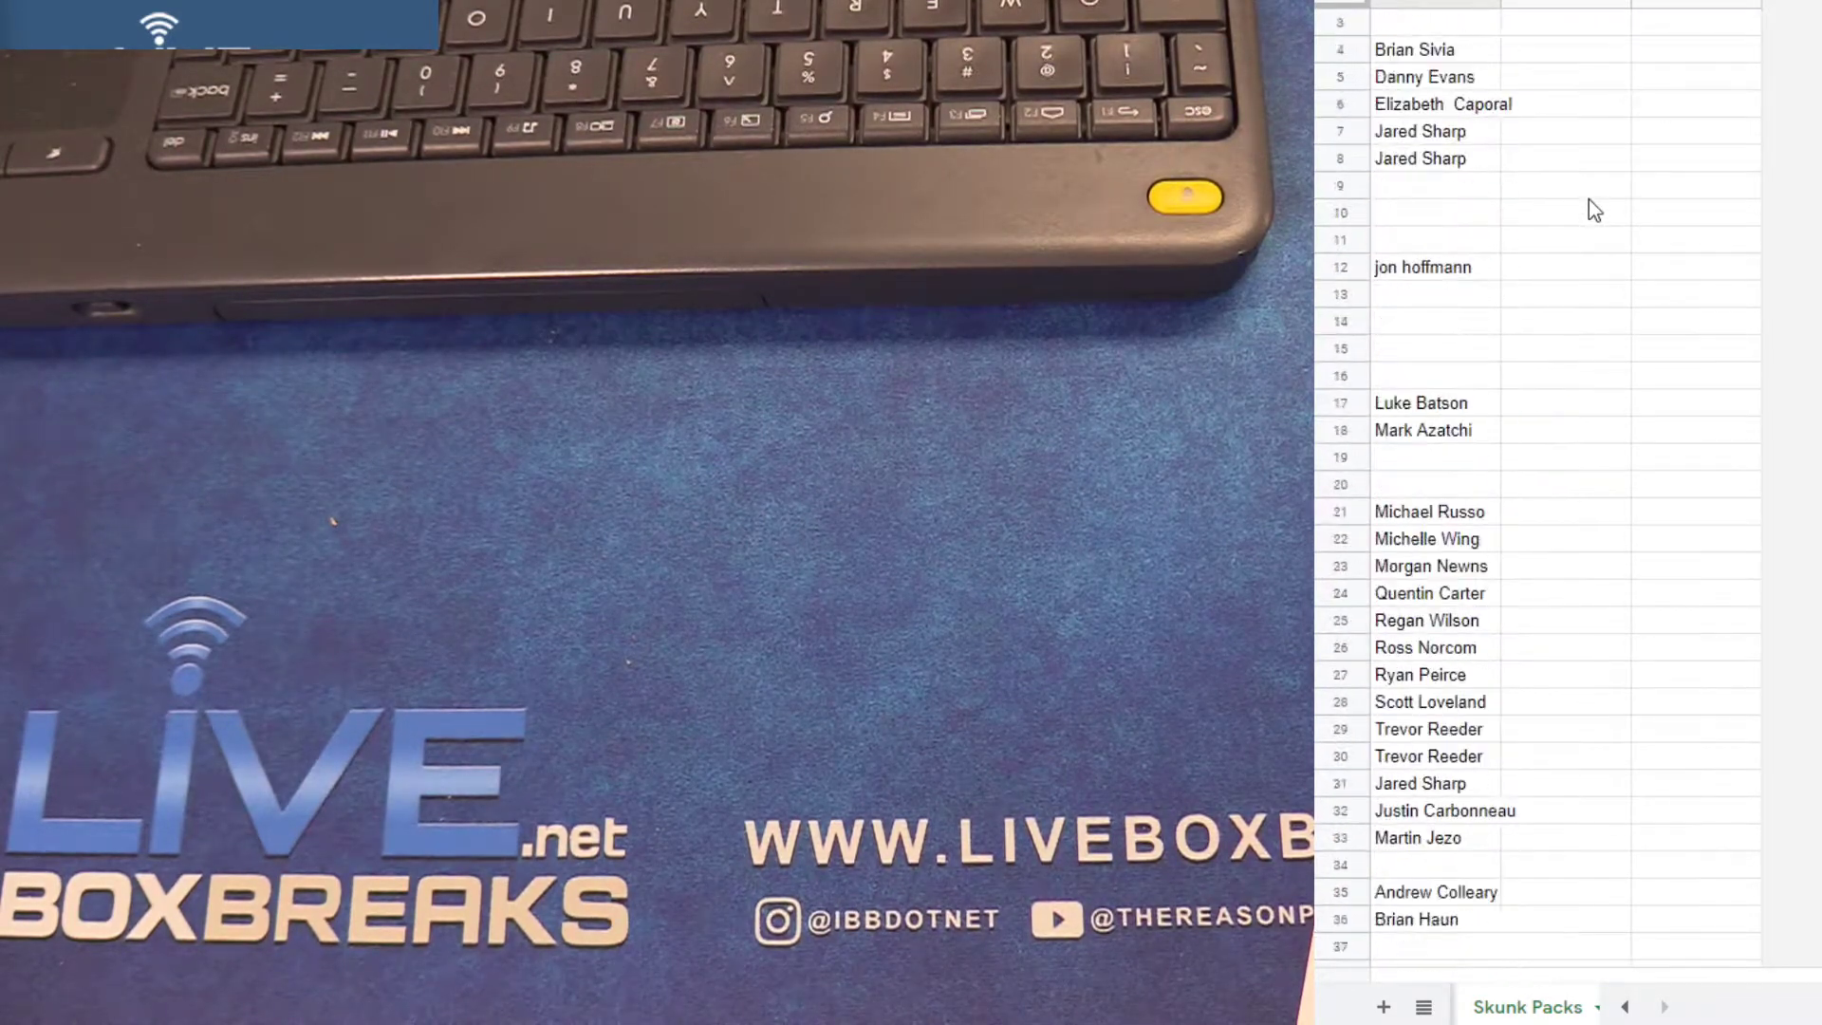
scroll(1589, 200, up, 1)
Delete the leftover columns beside column A and sort the names A→Z
click(1571, 2)
right_click(1648, 7)
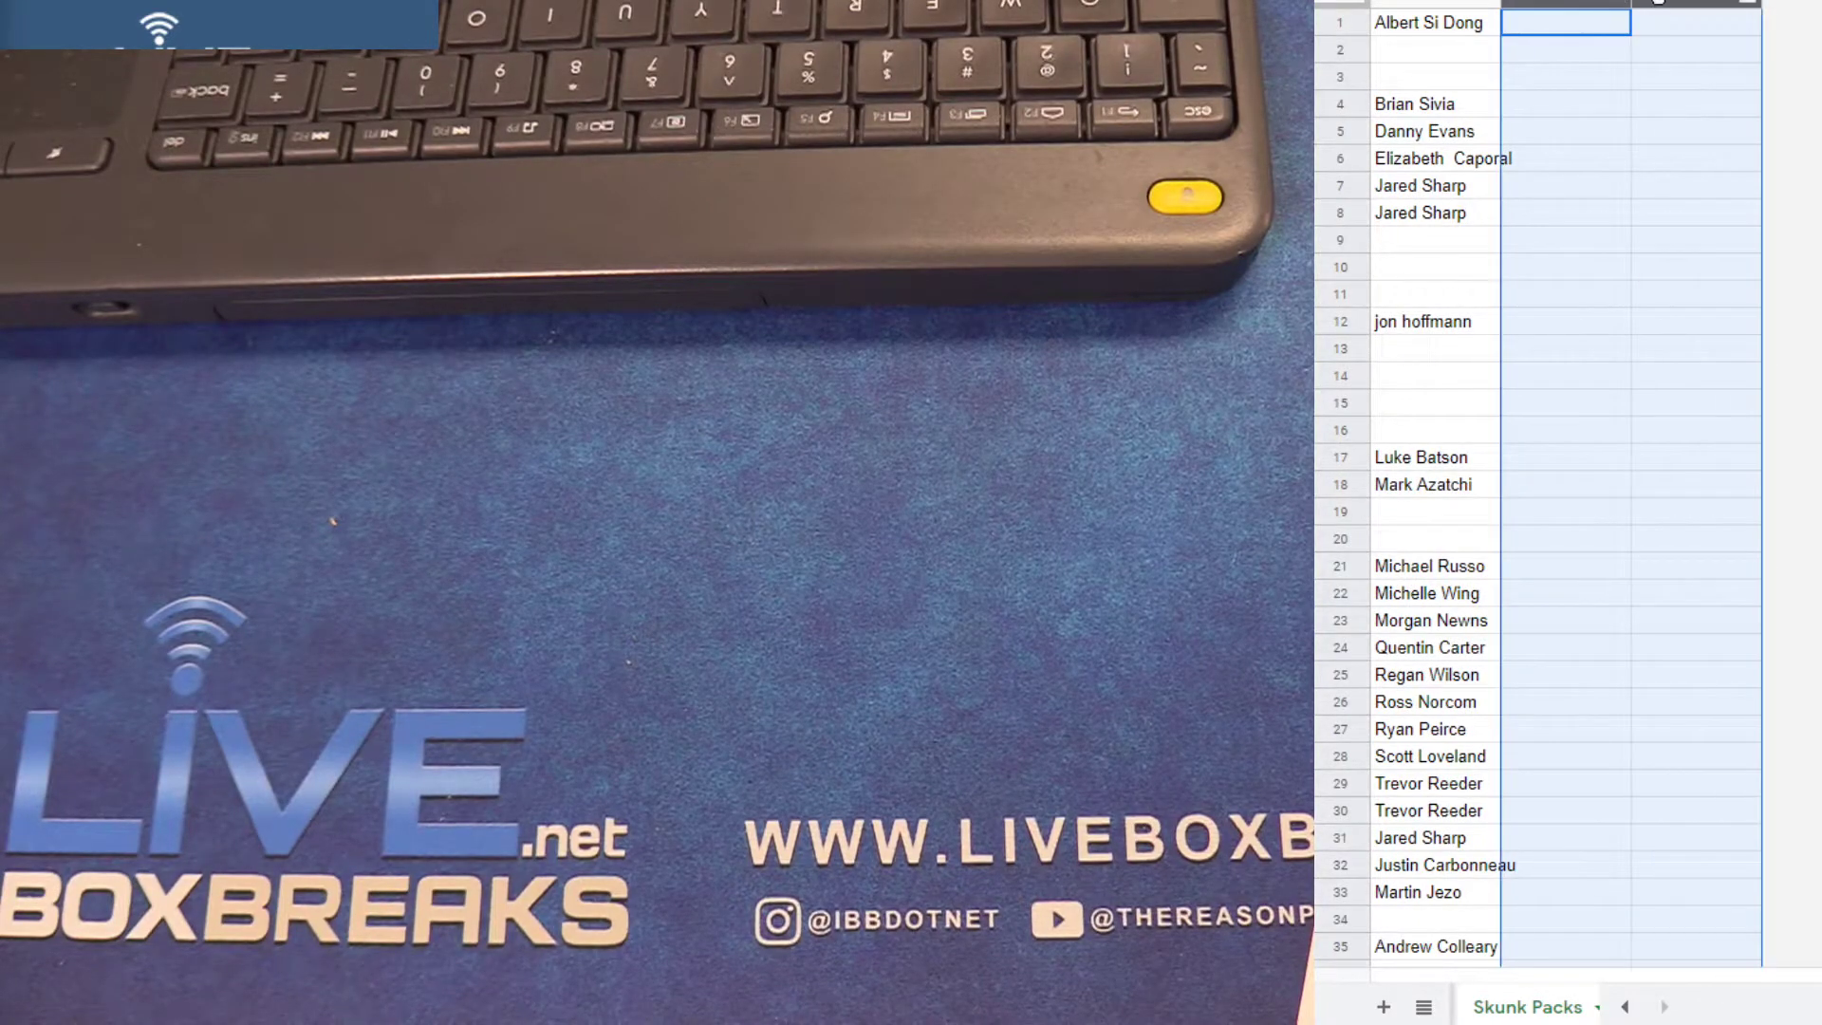
click(1708, 234)
right_click(1477, 6)
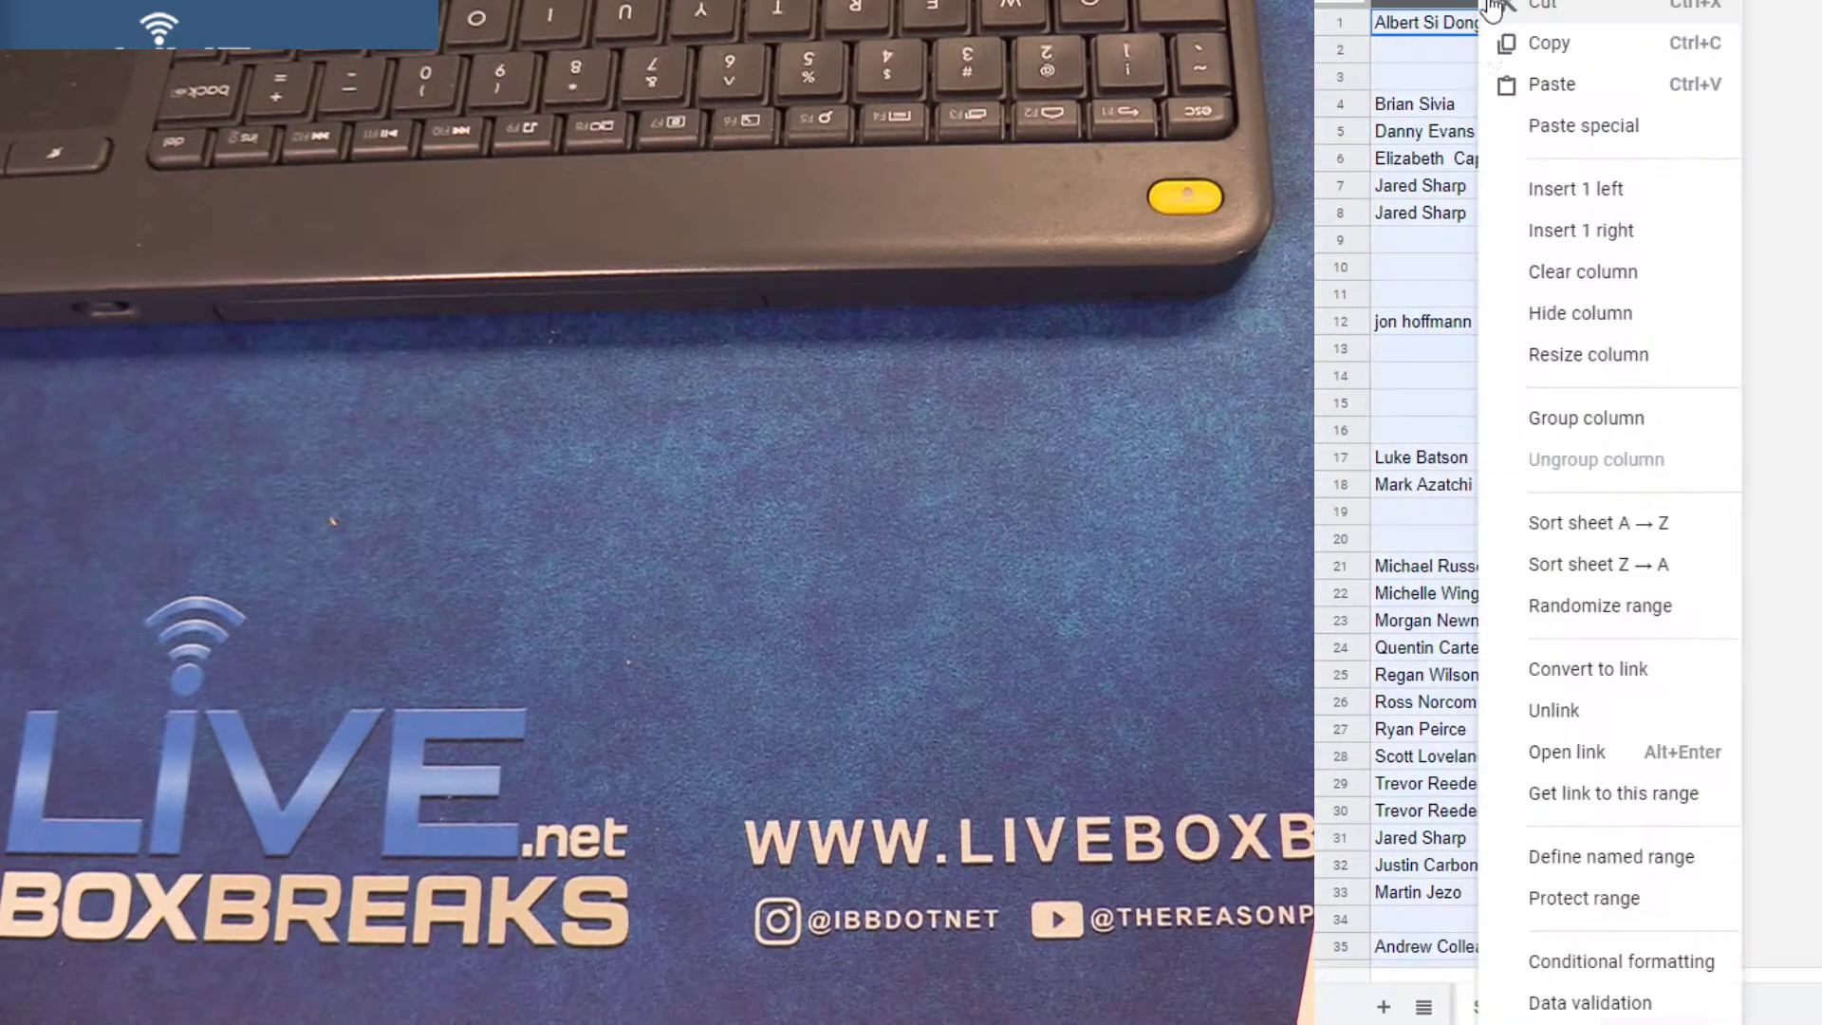
click(1381, 519)
scroll(1450, 545, down, 20)
scroll(1448, 546, down, 5)
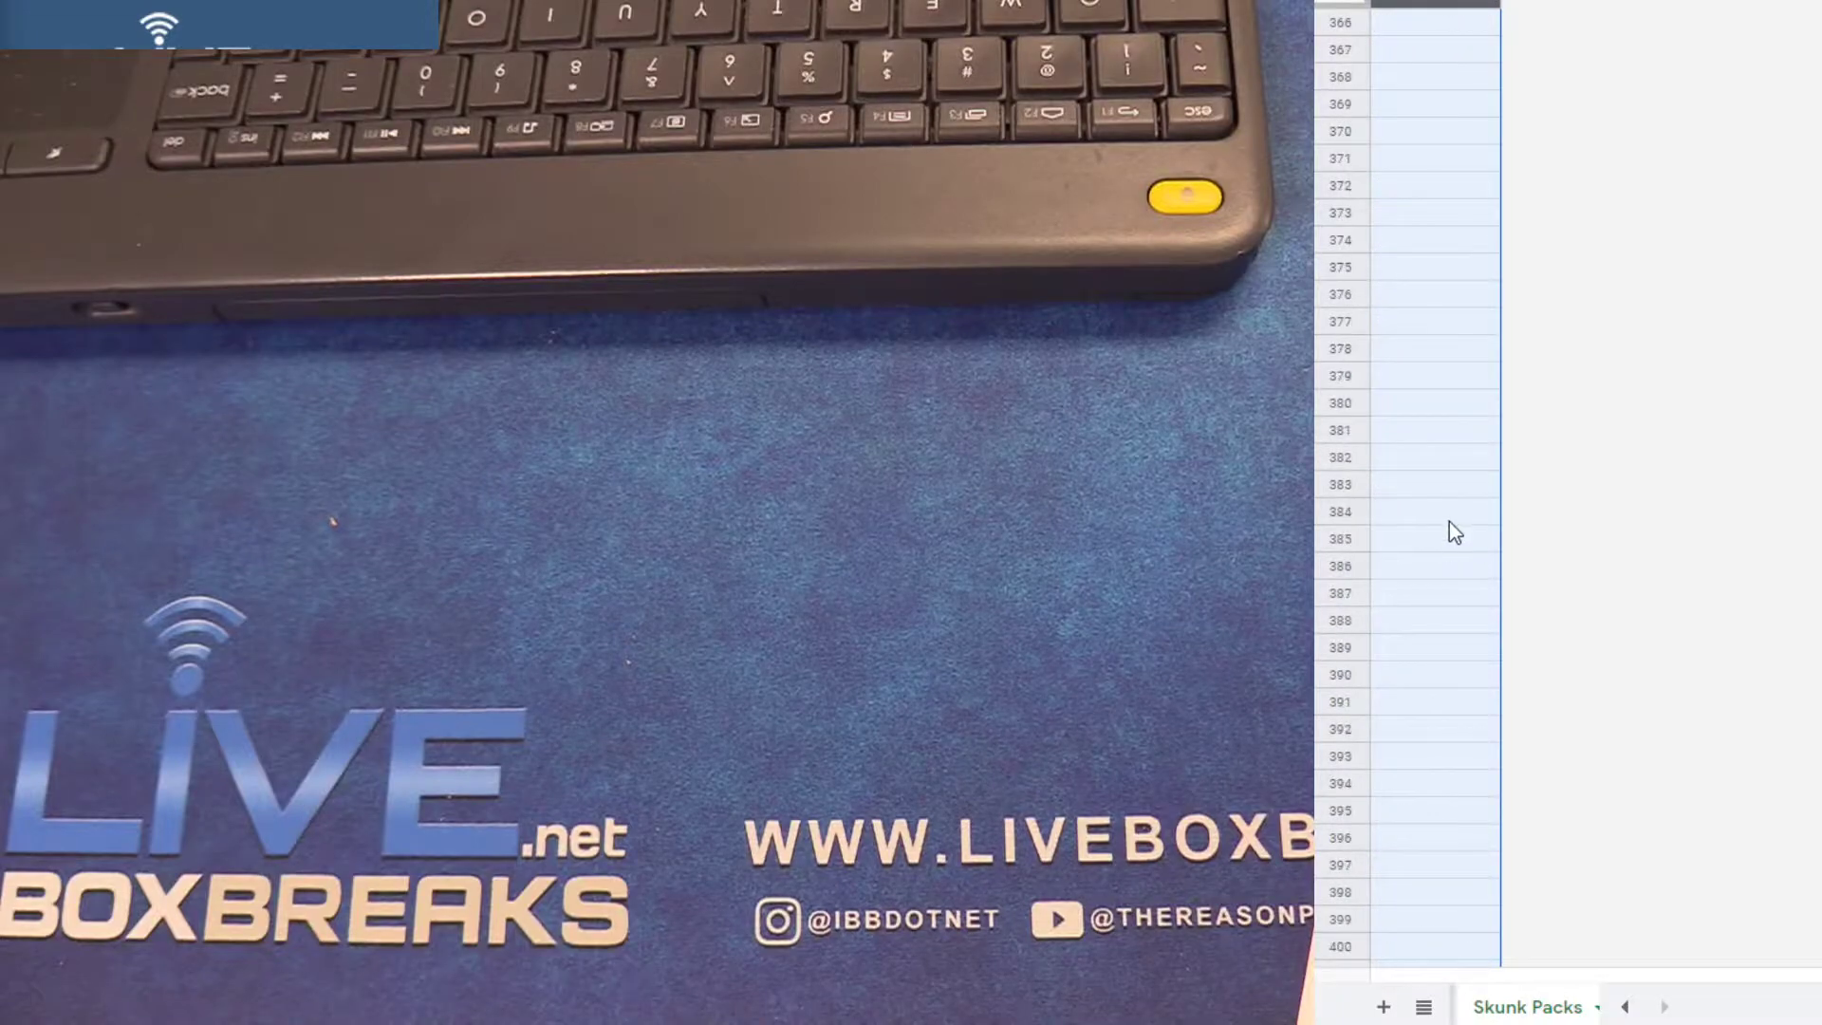
scroll(1450, 523, up, 4)
scroll(1449, 512, up, 4)
scroll(1449, 509, down, 2)
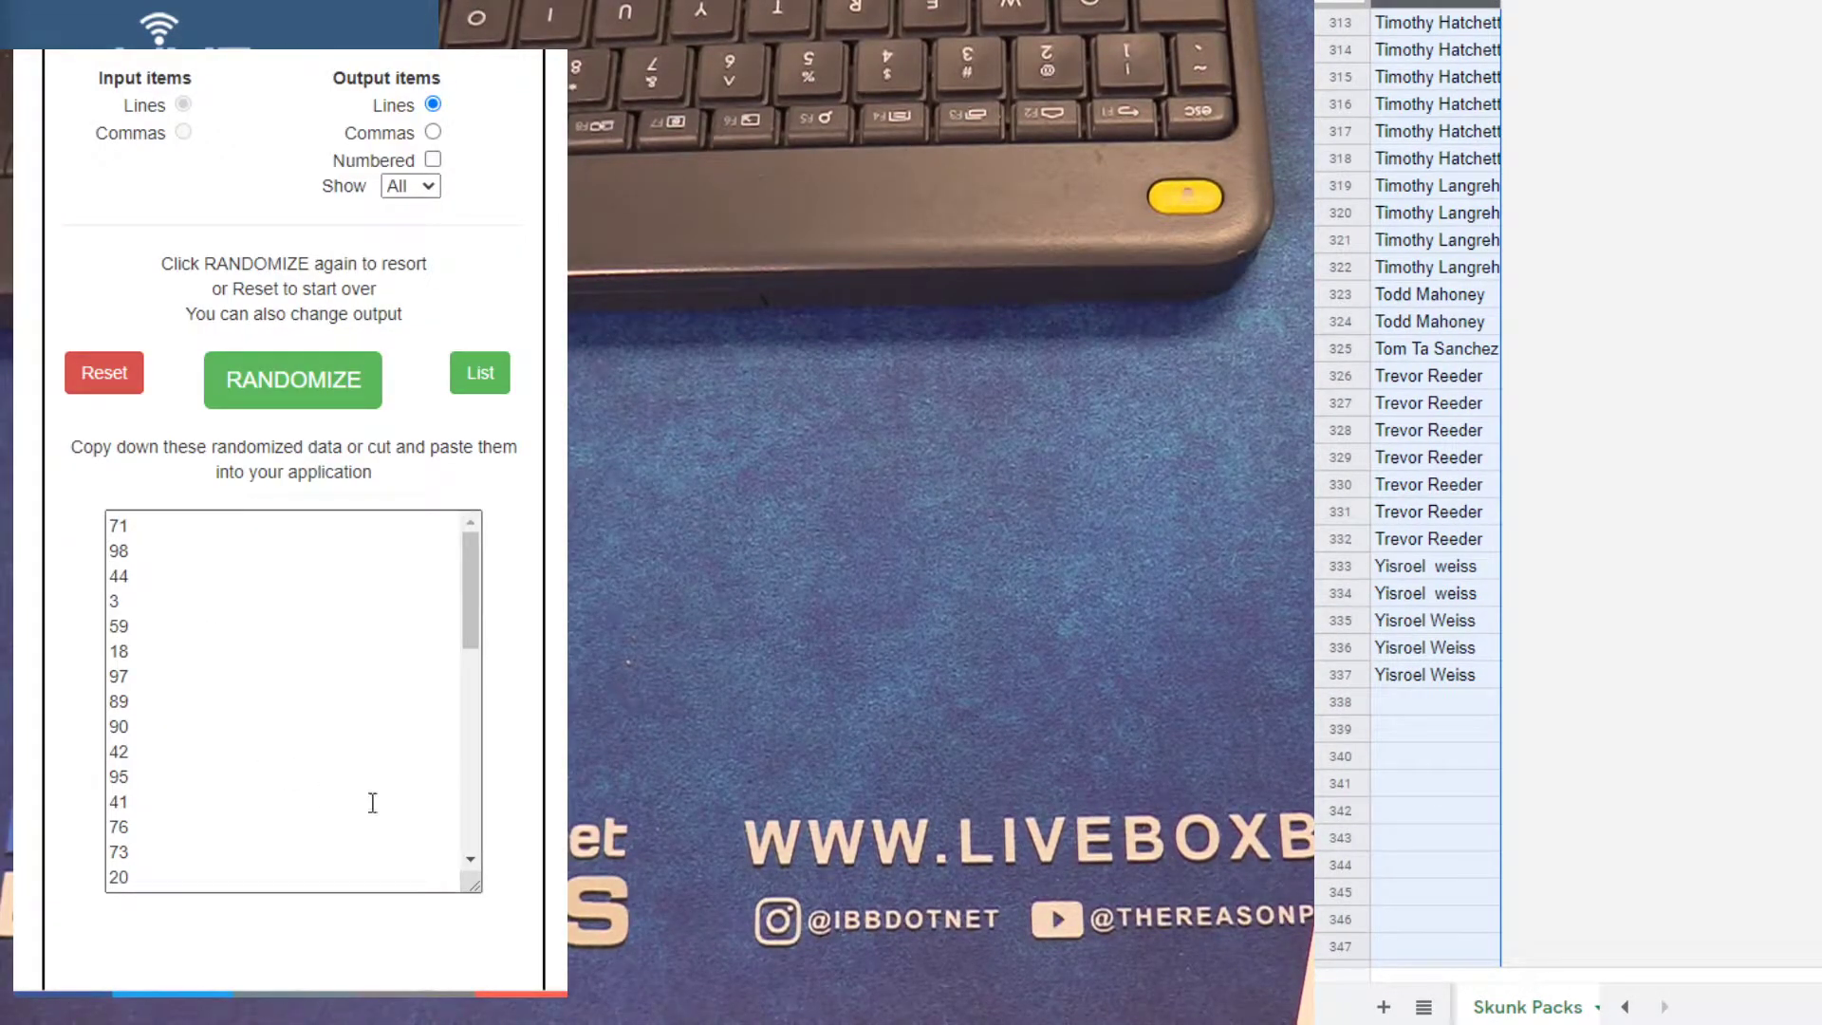
scroll(1417, 681, up, 20)
scroll(1417, 681, up, 20)
scroll(1416, 680, up, 20)
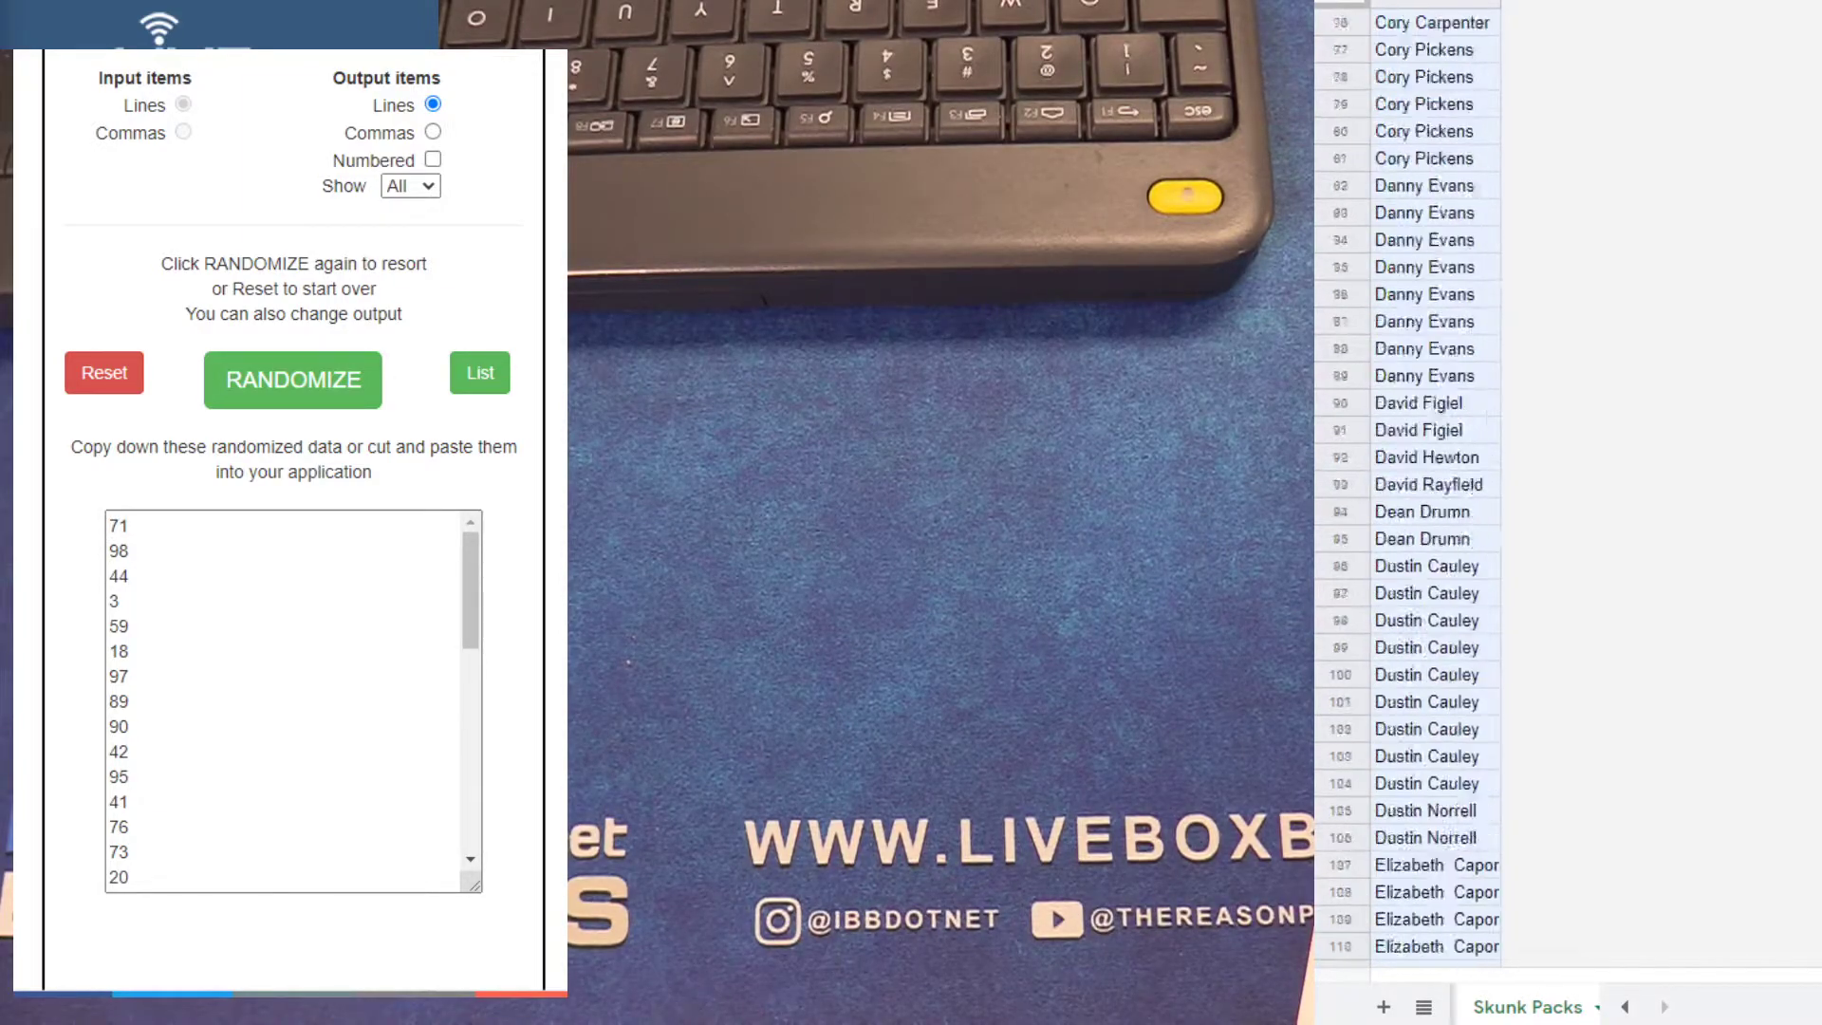
scroll(1417, 680, up, 20)
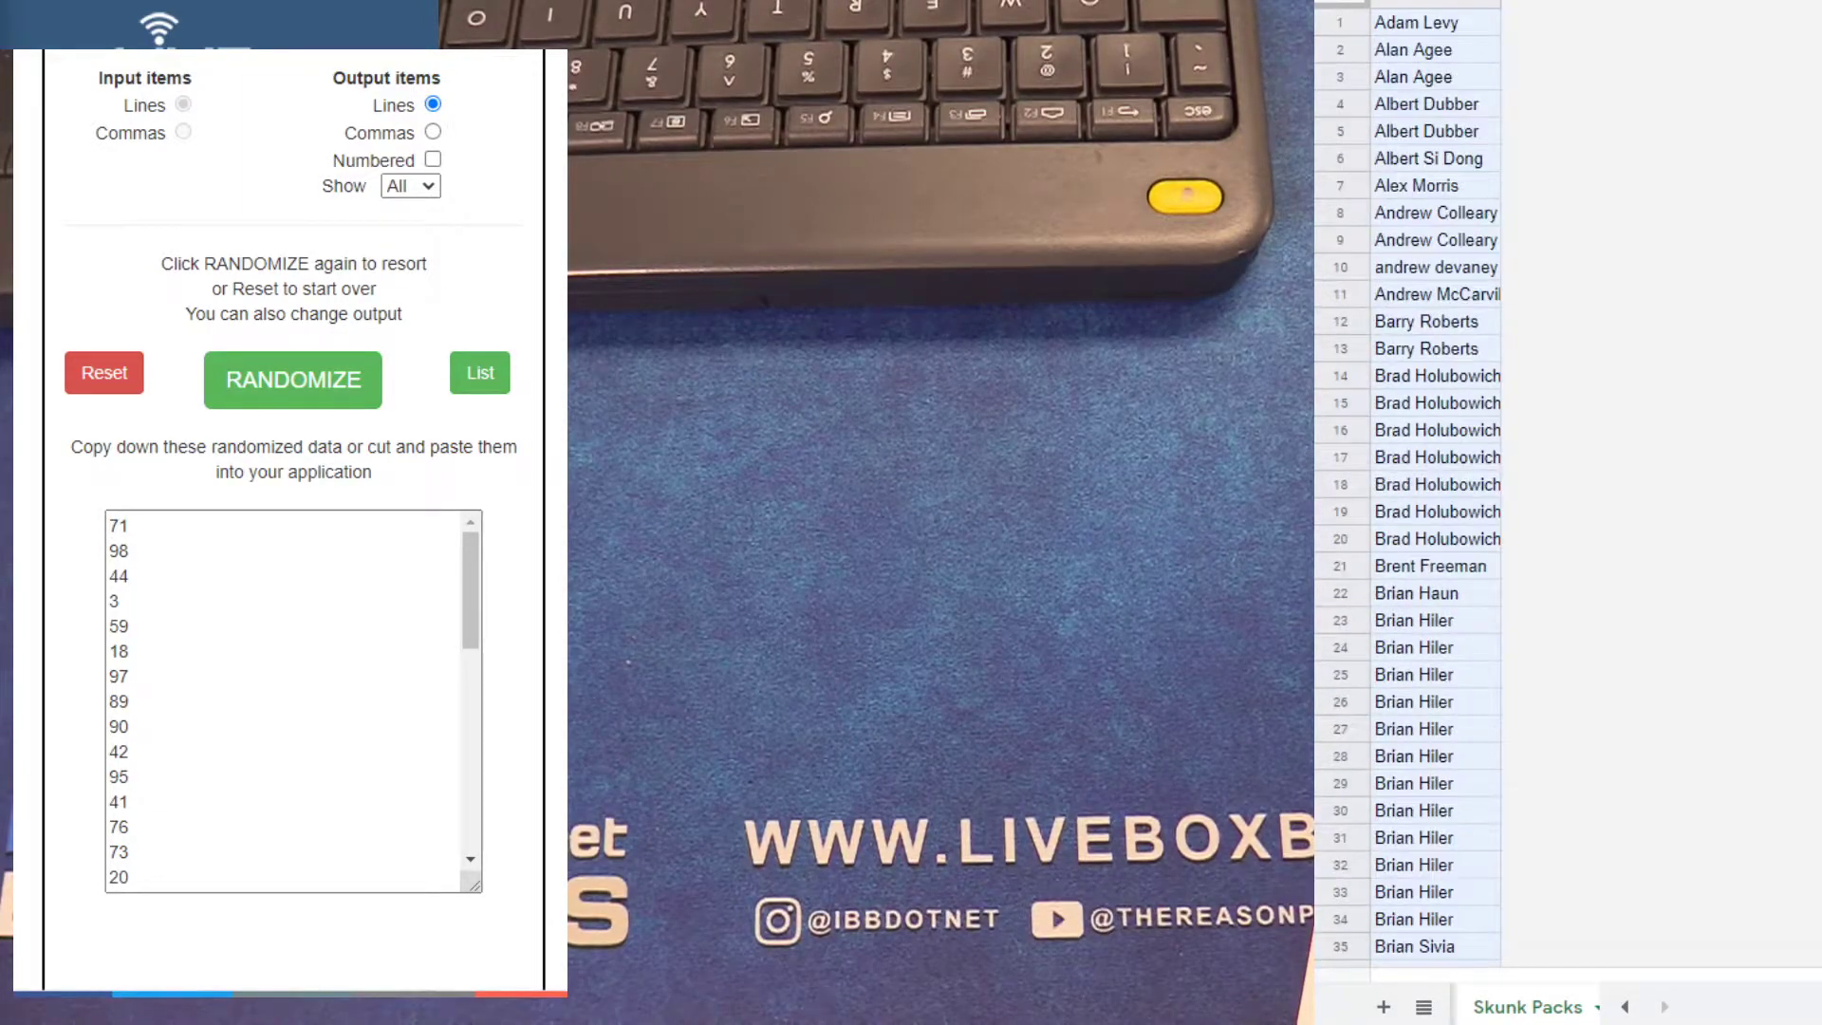
Paste the consolidated Skunk Packs names into the randomizer and shuffle them
click(105, 372)
click(291, 654)
key(ctrl+v)
drag(470, 804, 470, 484)
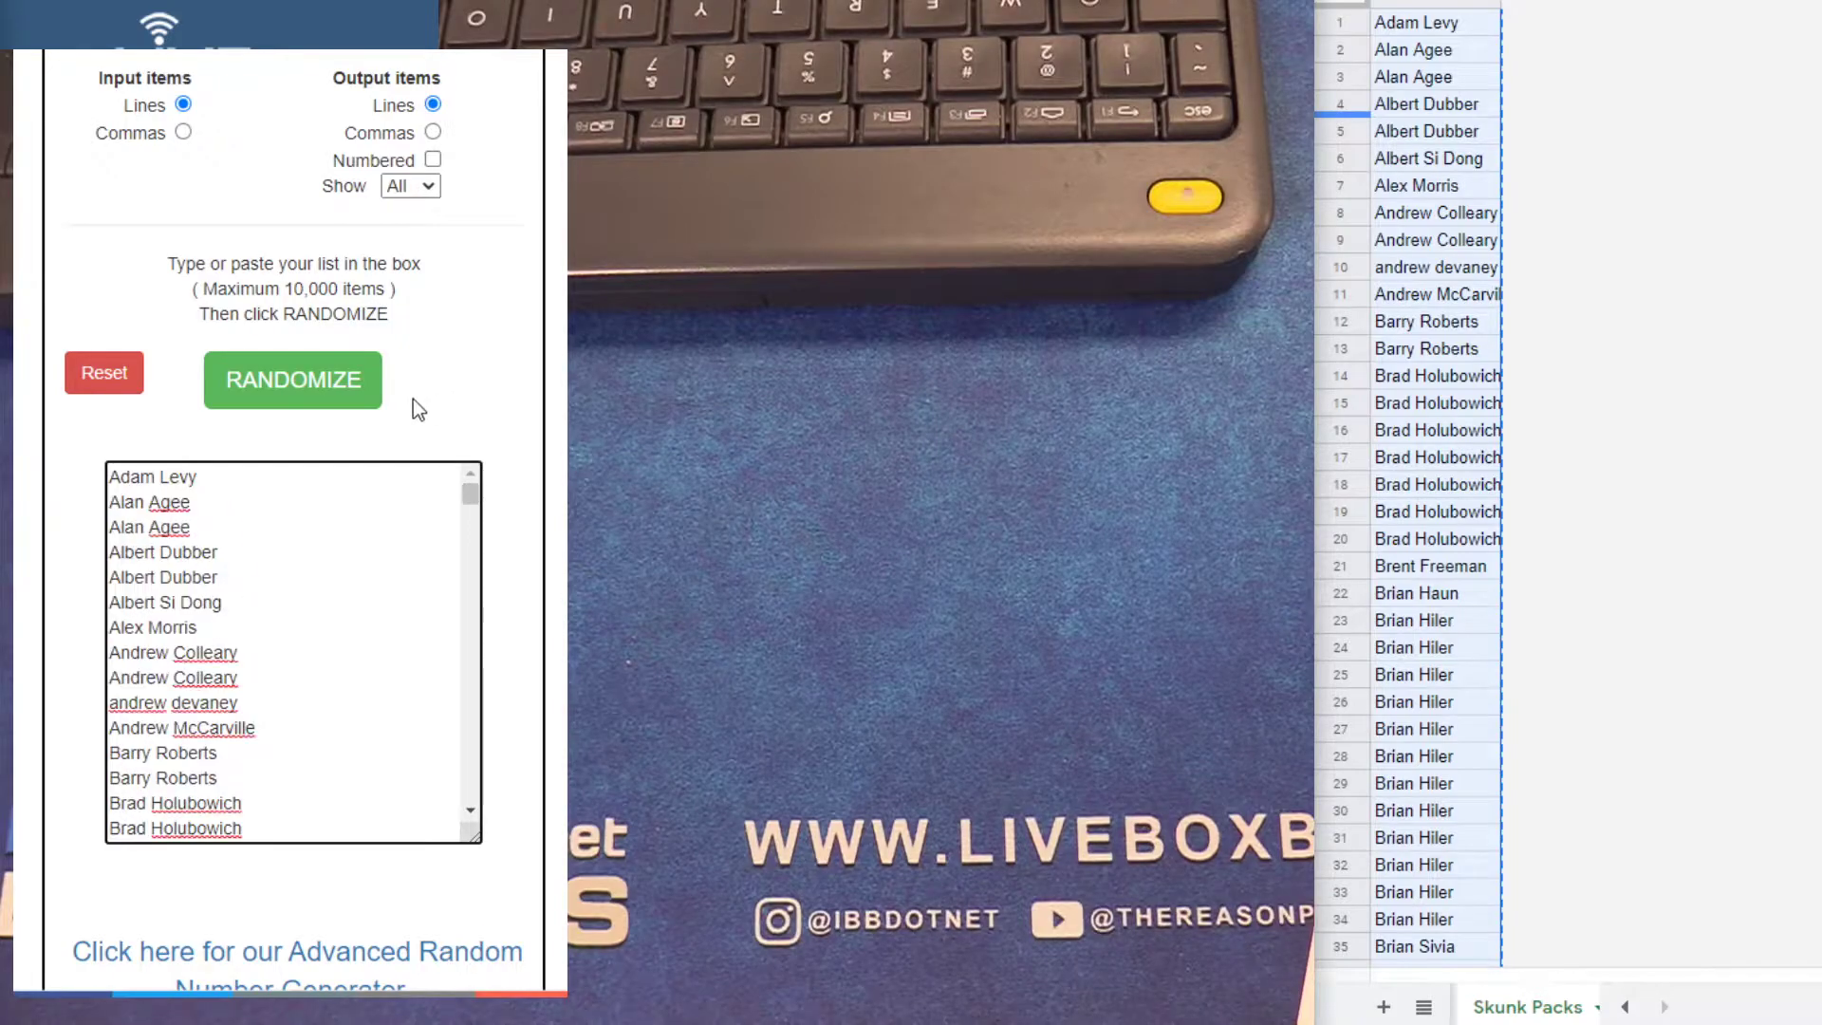
click(284, 382)
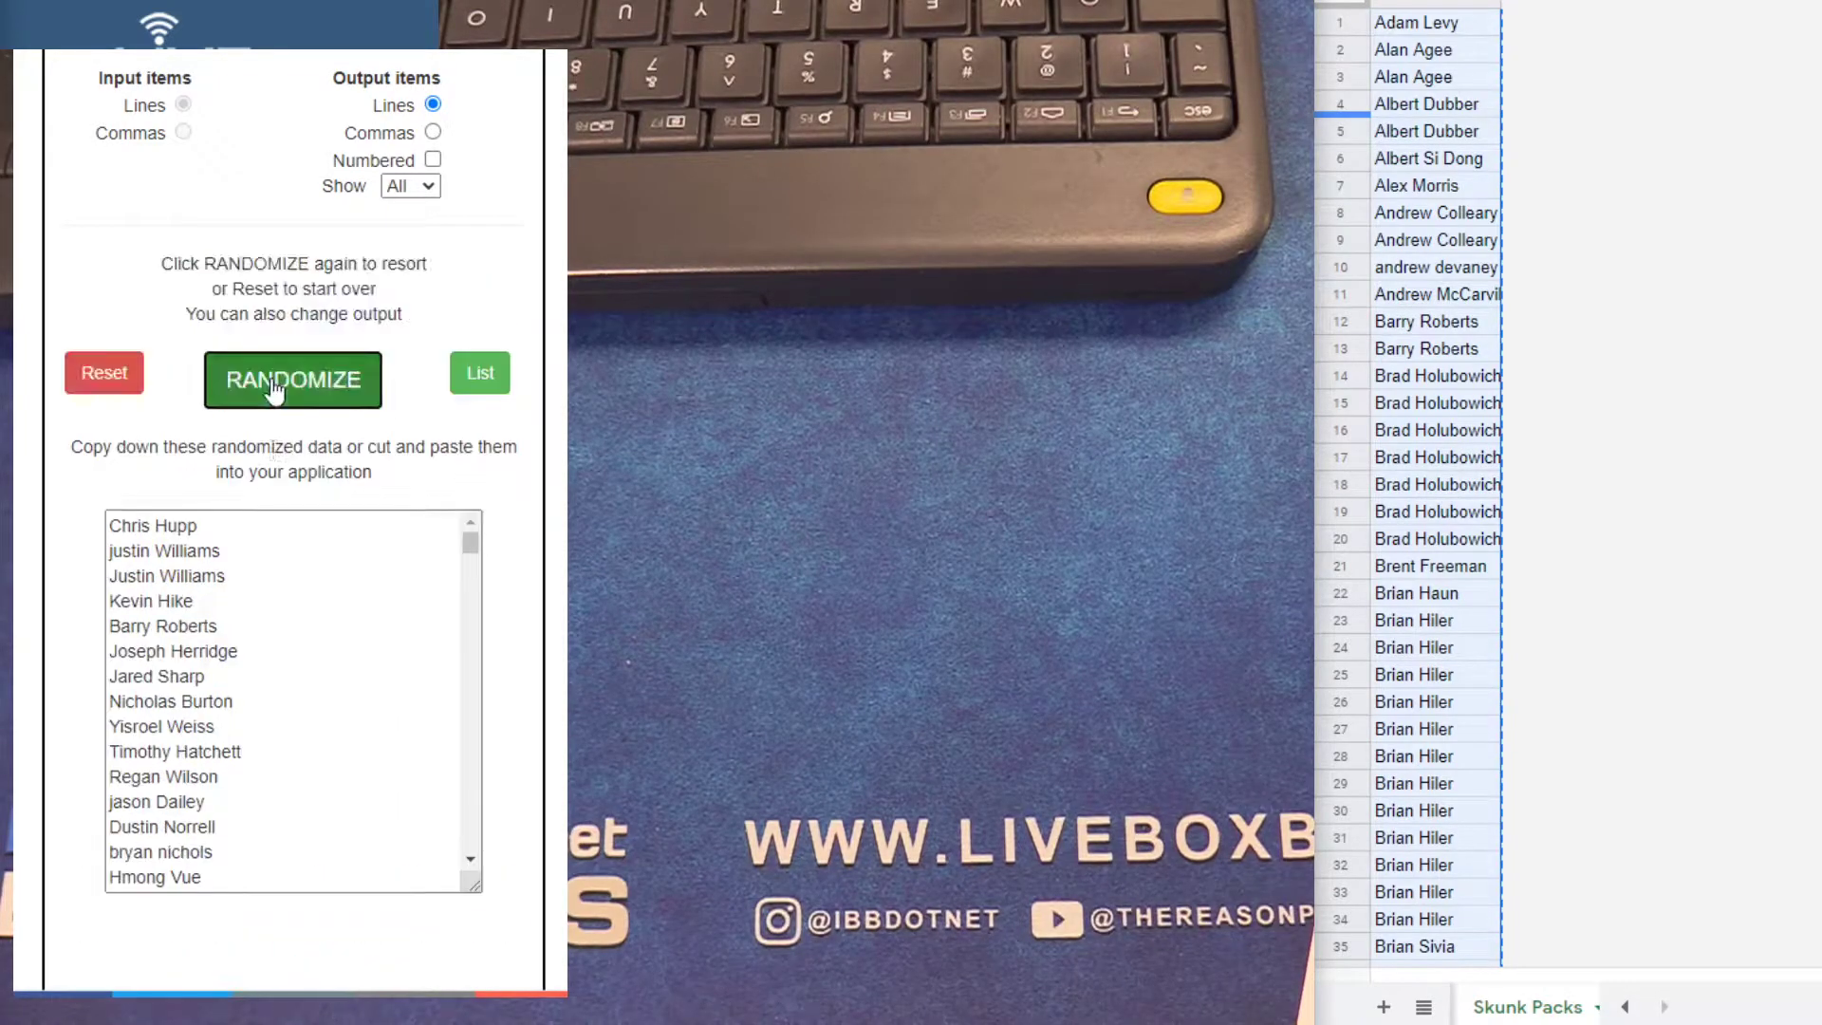
Turn off numbering and select all the shuffled names
click(432, 161)
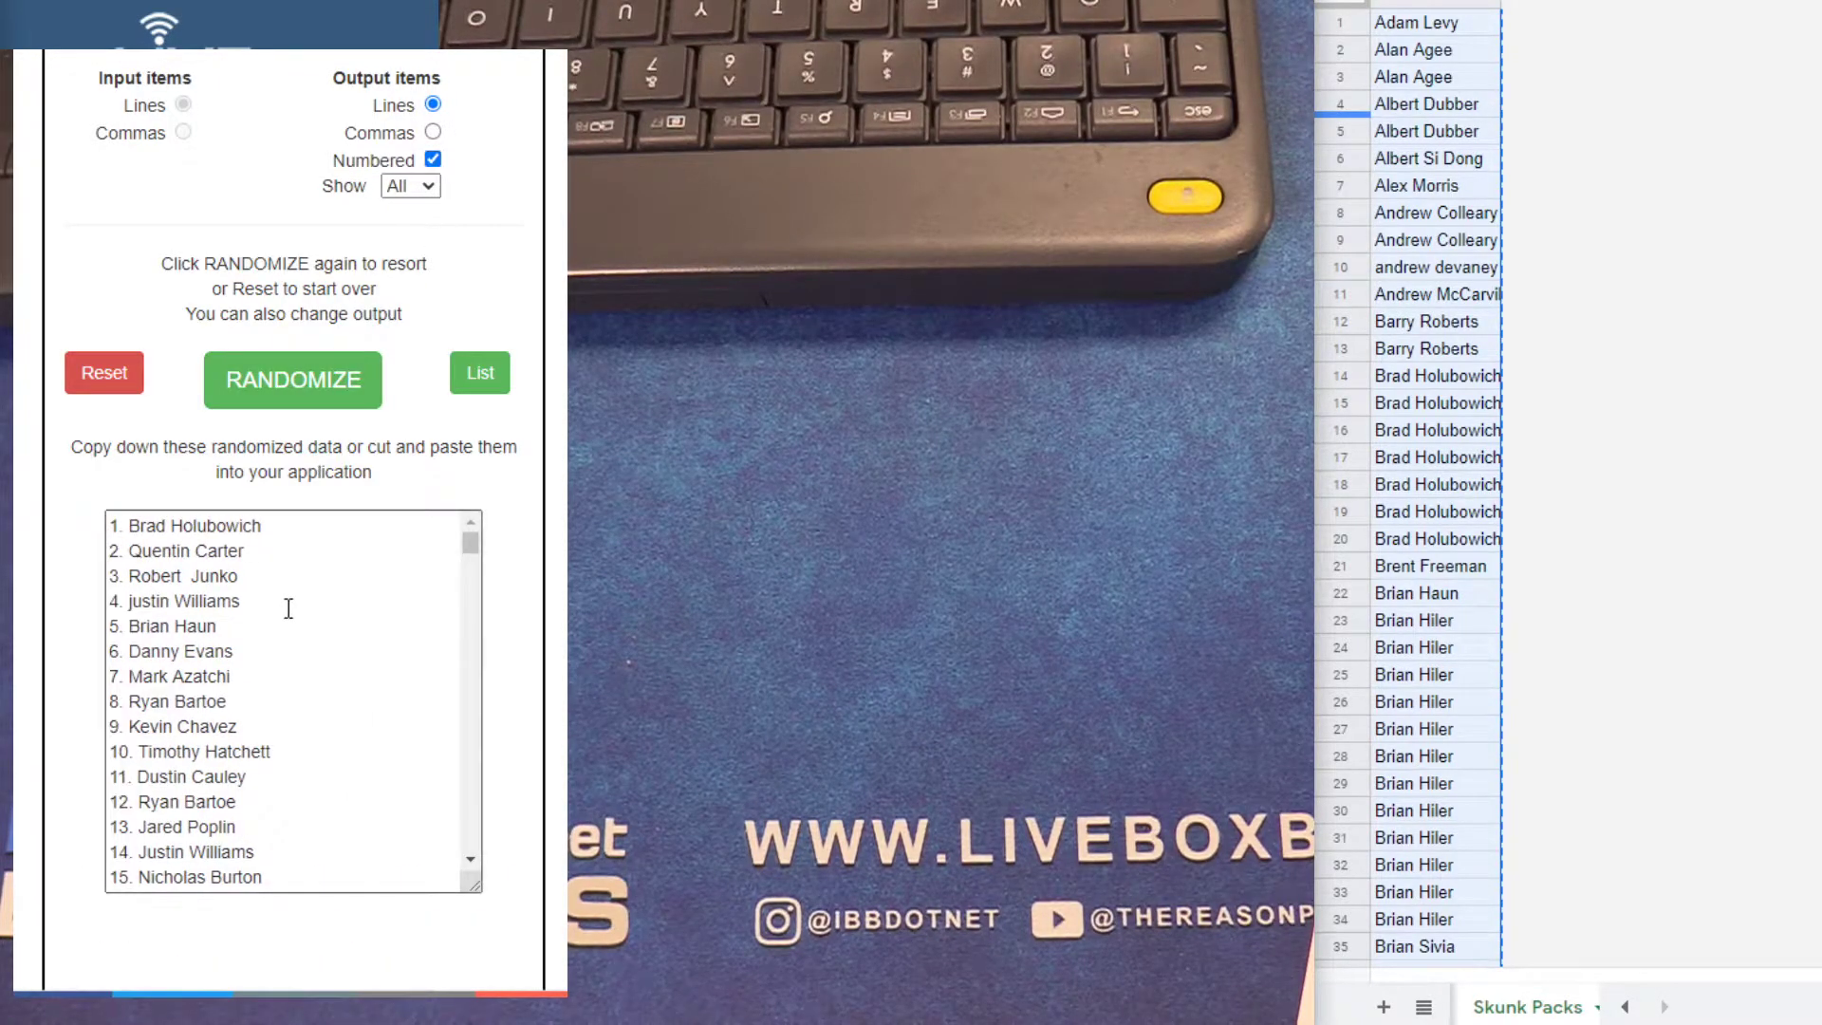
scroll(272, 626, down, 4)
scroll(248, 637, down, 1)
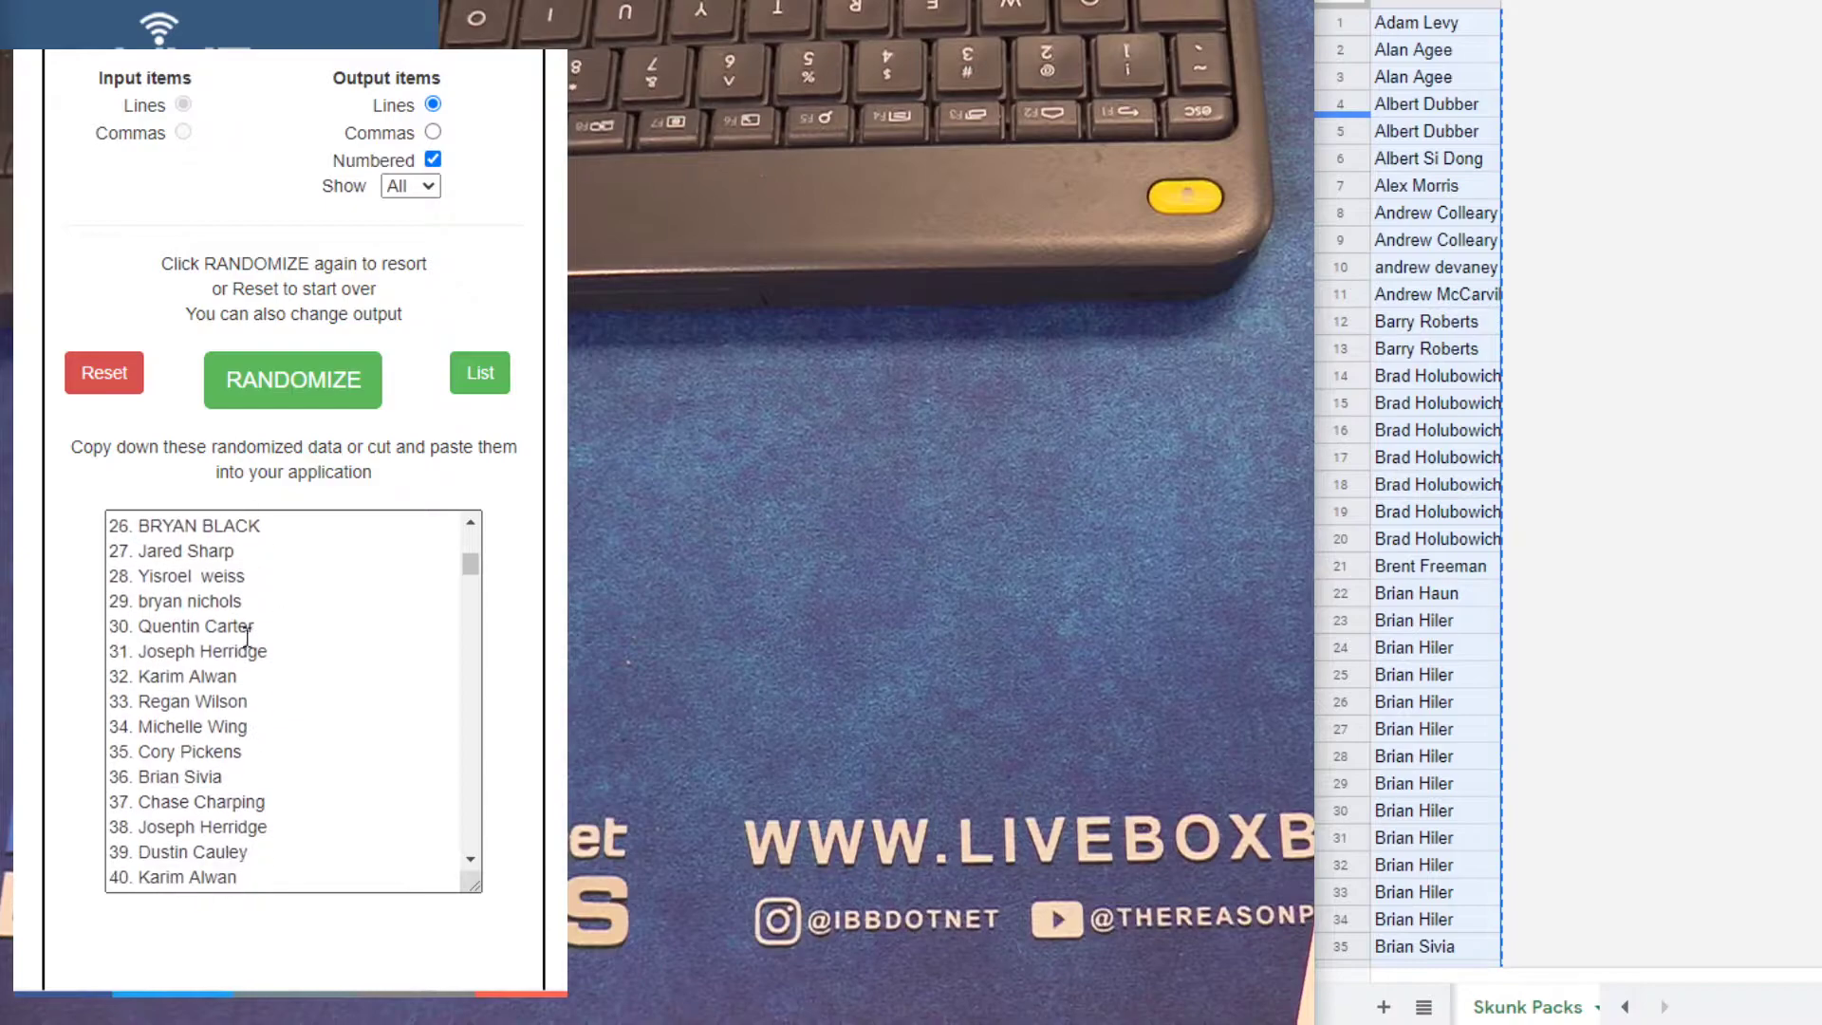
click(434, 159)
drag(236, 625, 51, 388)
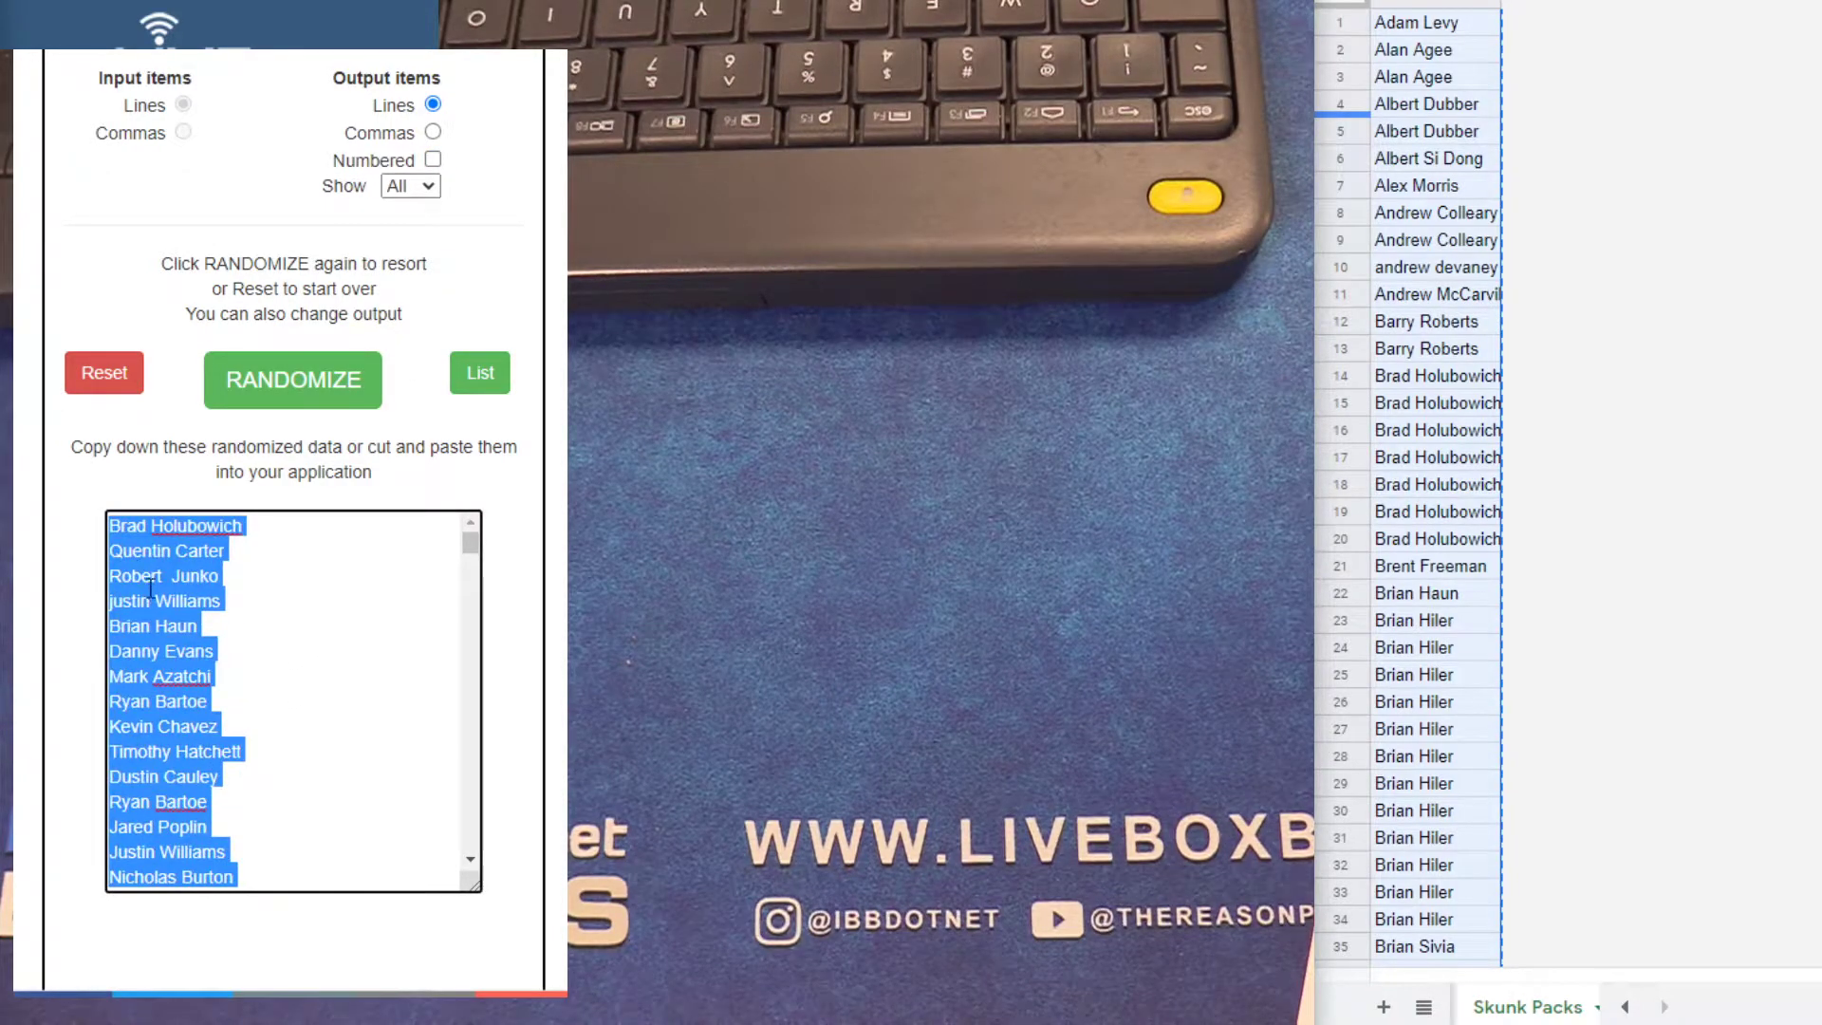
On NBA Teams, clear the old names in column B and paste the randomized names from B2
click(1423, 1006)
scroll(1552, 890, up, 1)
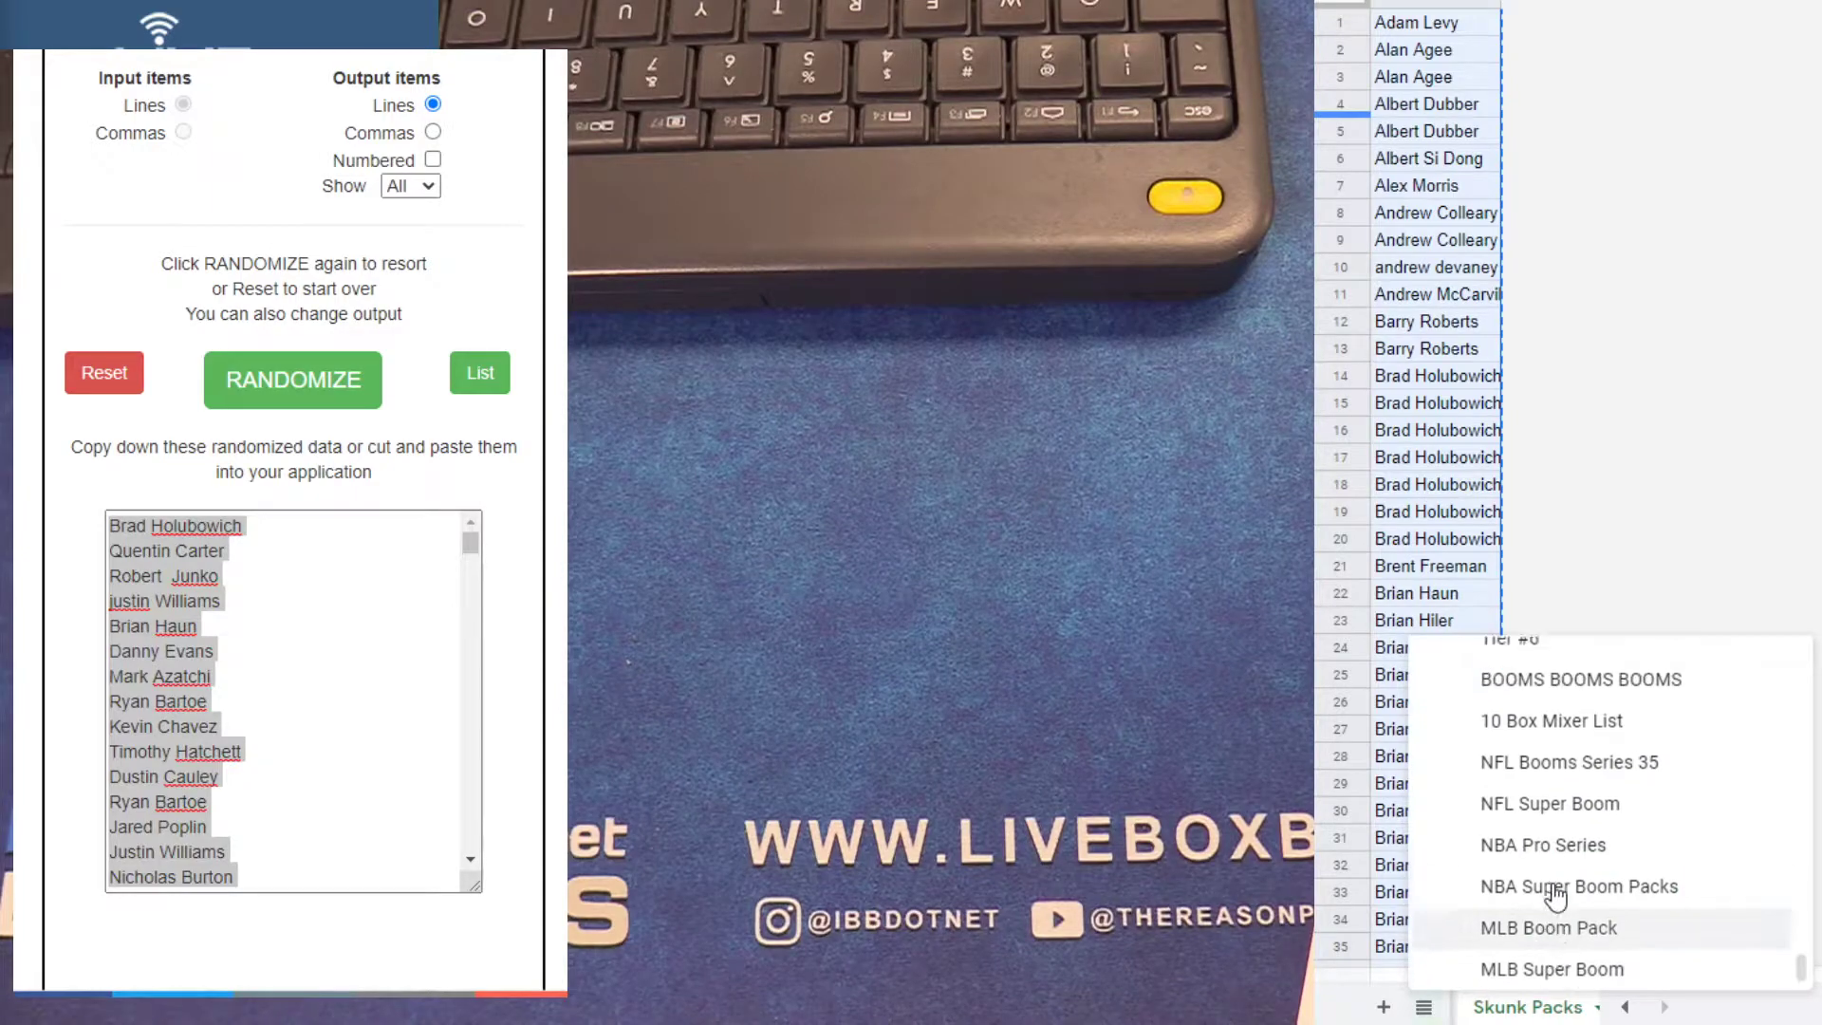
scroll(1552, 875, up, 1)
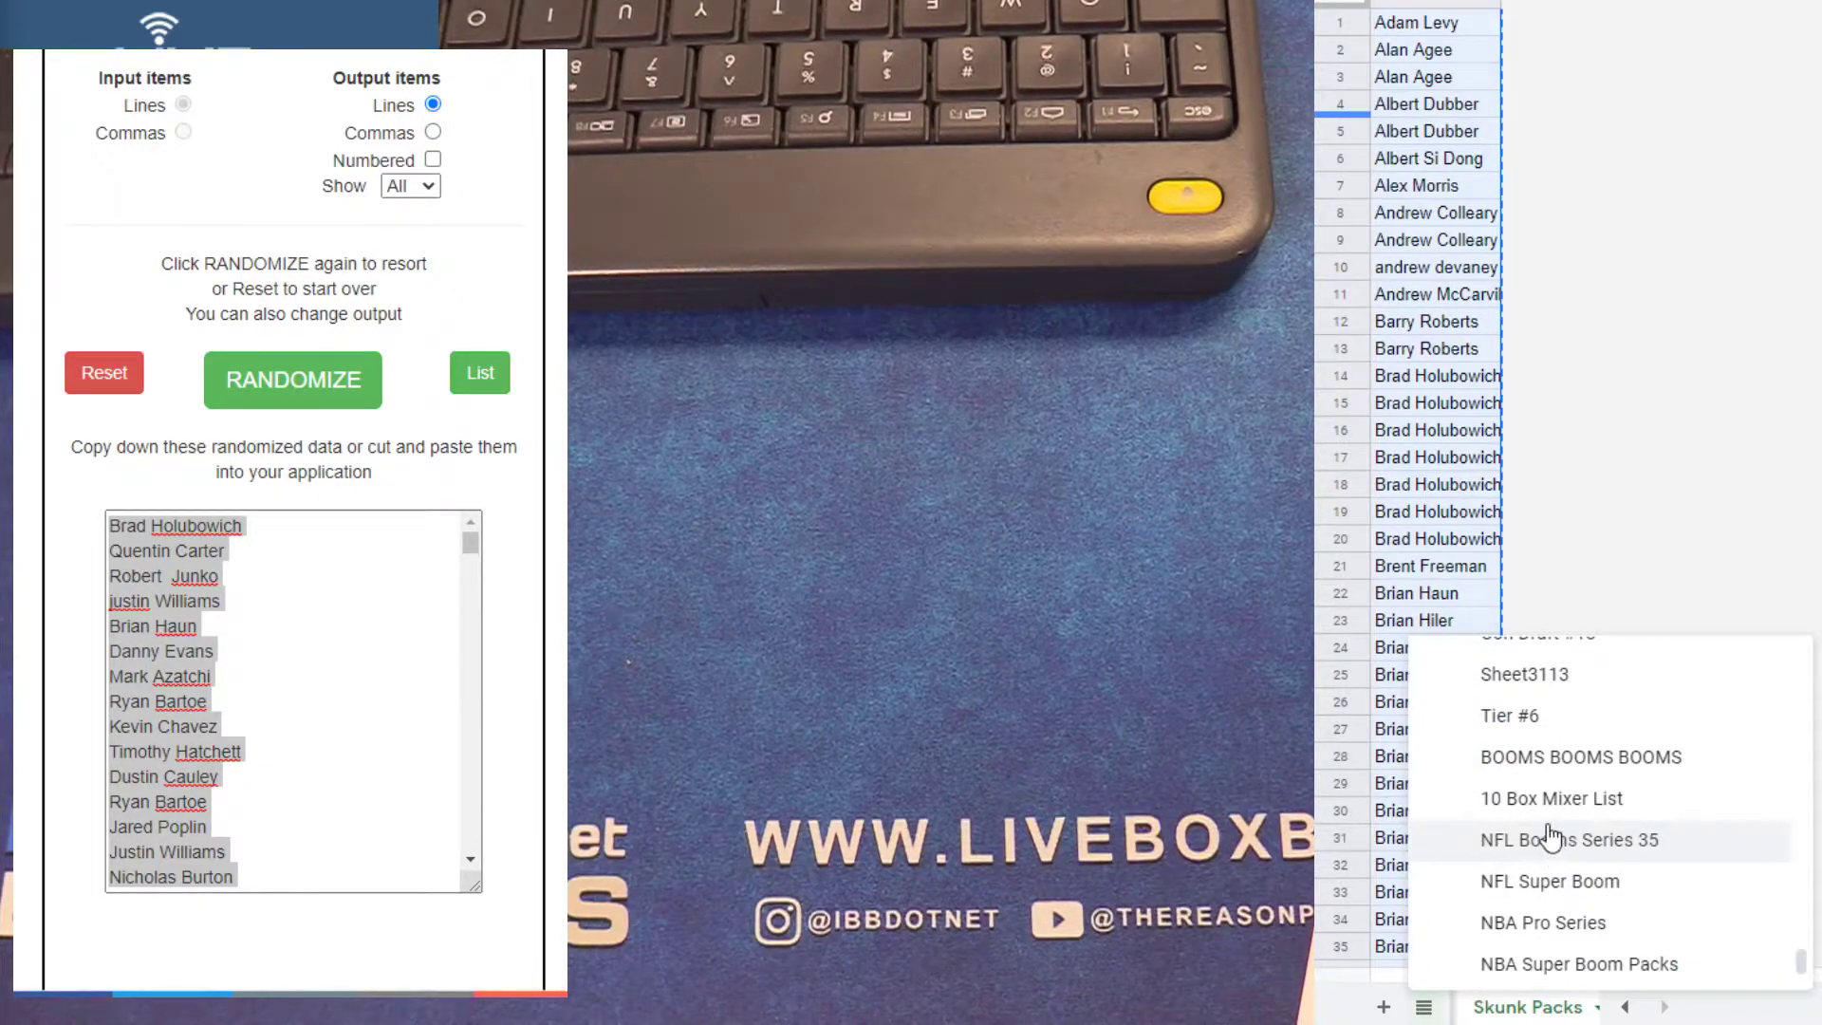
scroll(1552, 838, up, 2)
scroll(1545, 854, up, 2)
scroll(1546, 863, up, 2)
scroll(1546, 812, up, 2)
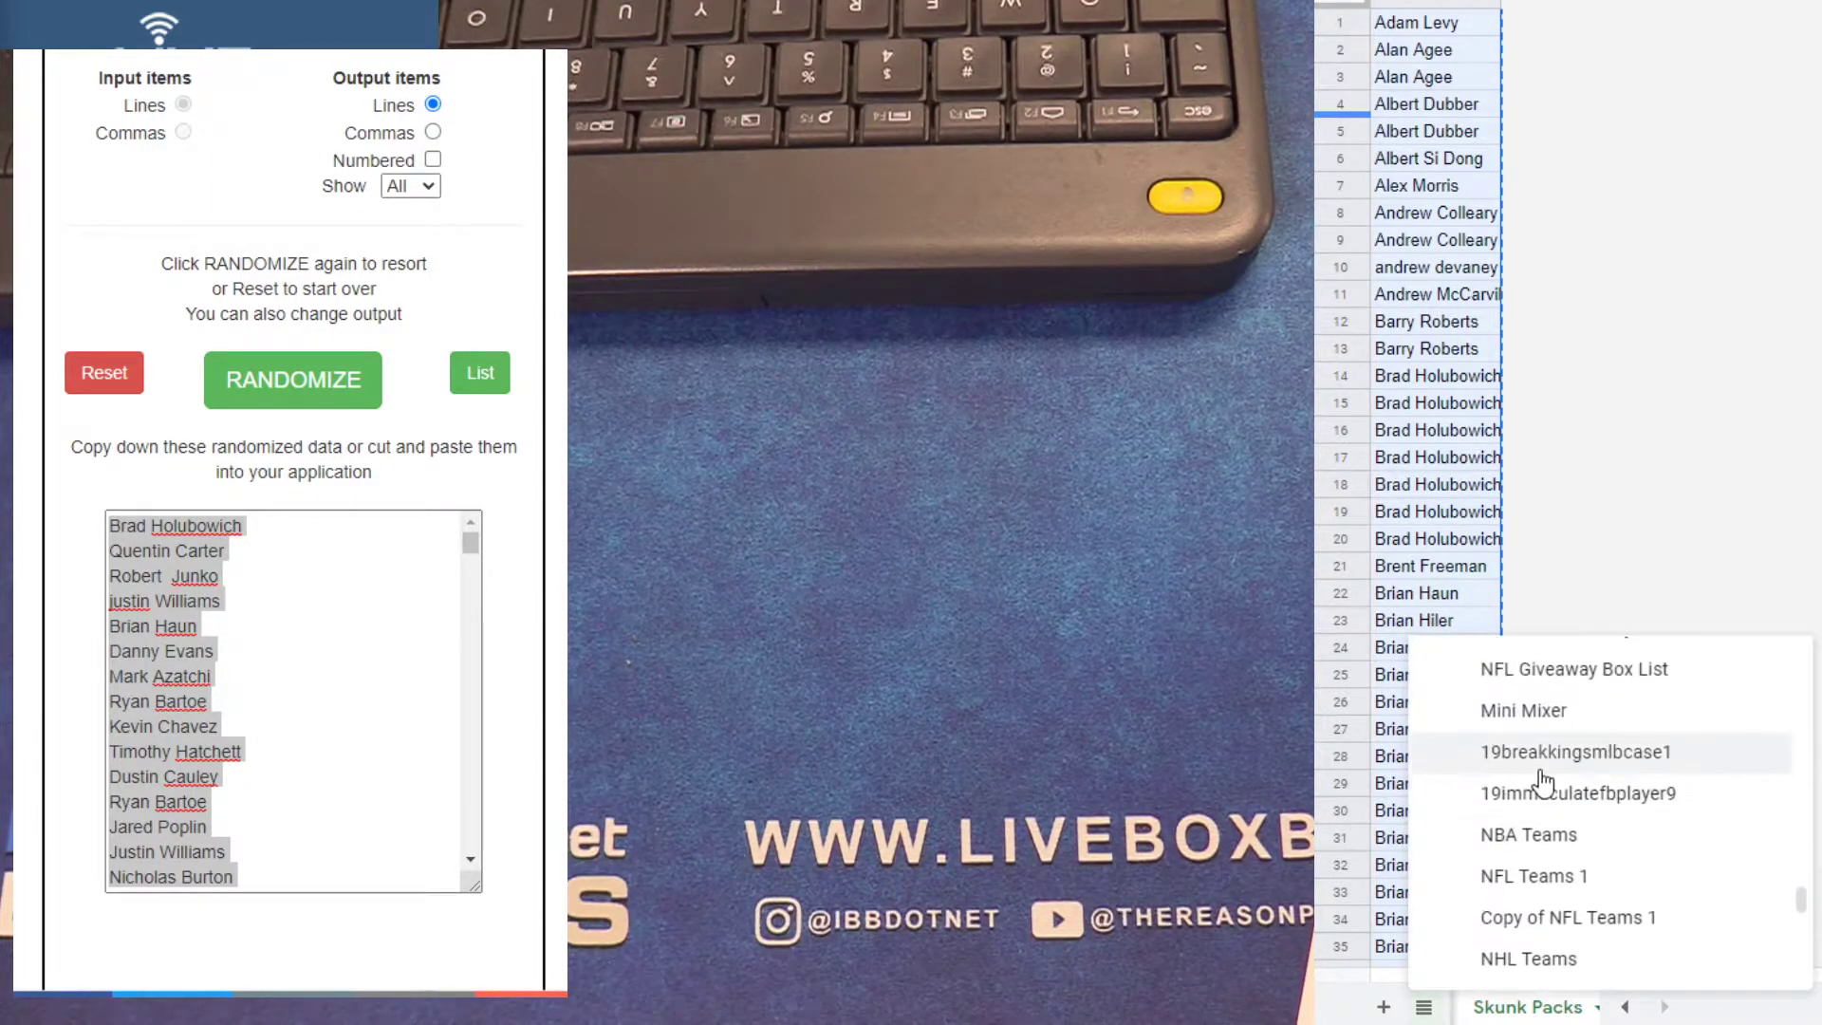
click(1544, 837)
drag(1609, 890, 1616, 111)
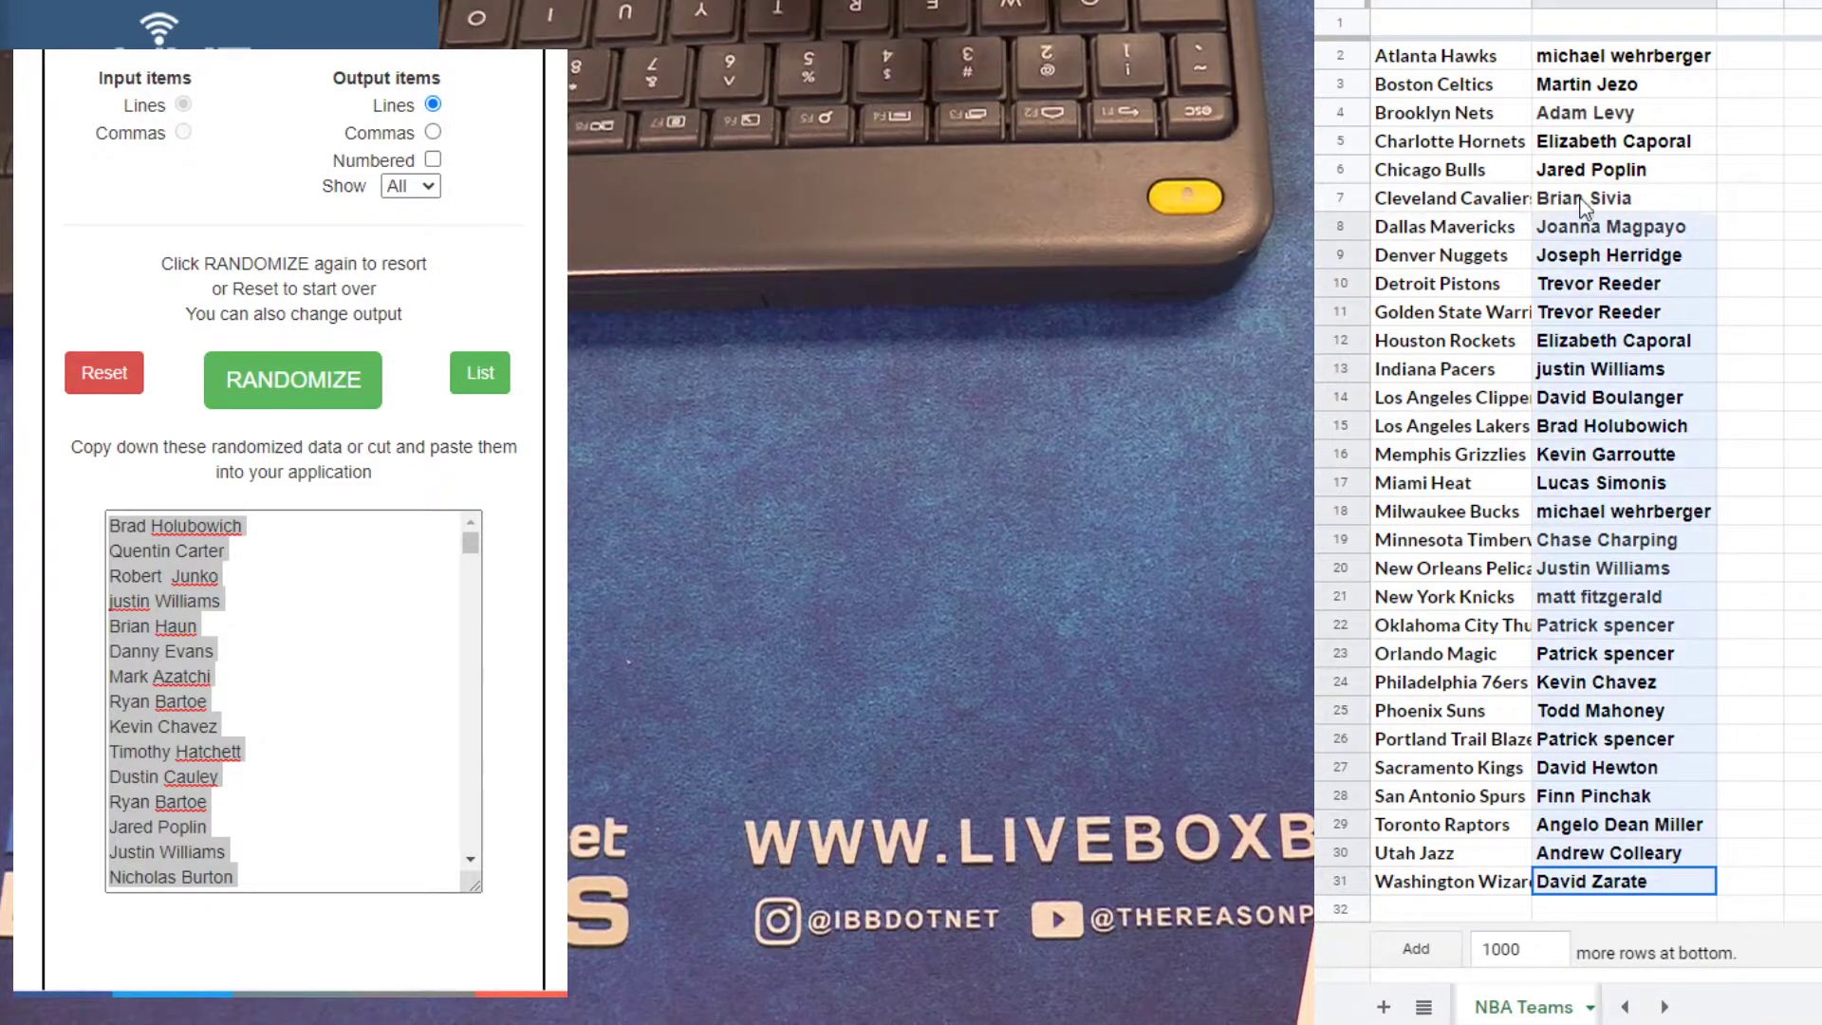
key(Delete)
click(1613, 64)
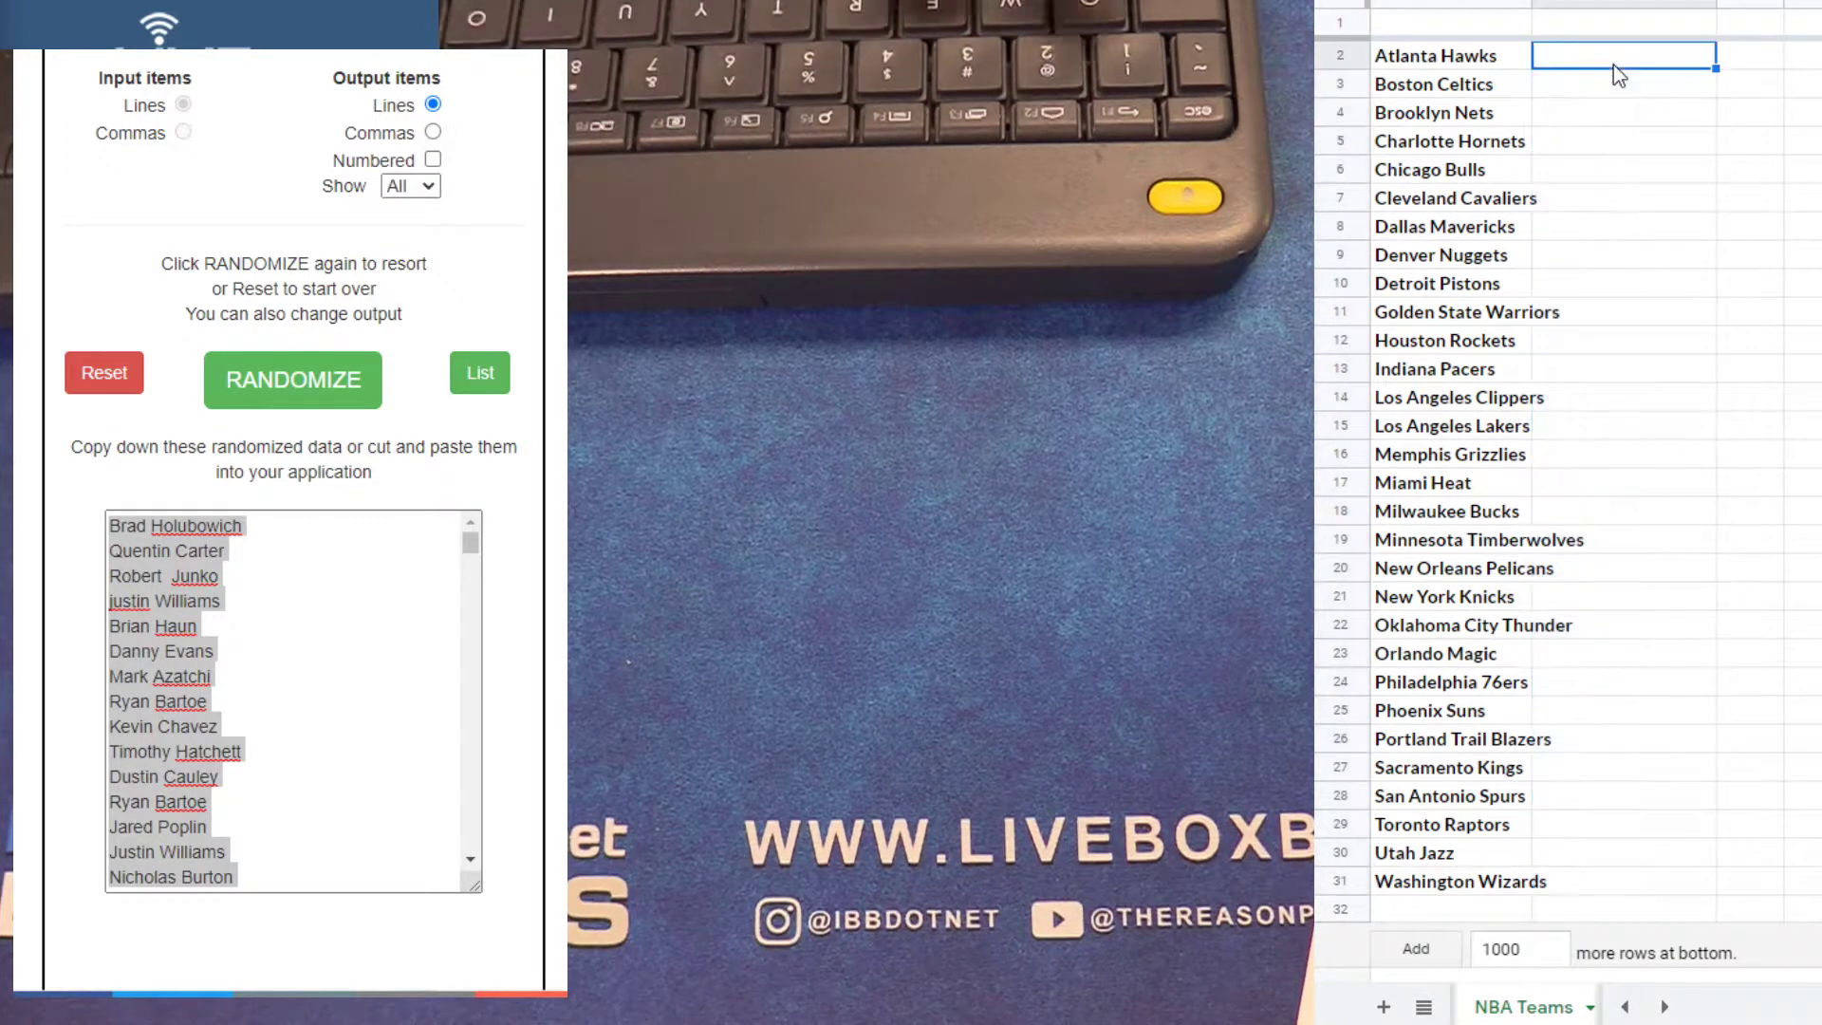
key(ctrl+v)
drag(1613, 900, 1577, 68)
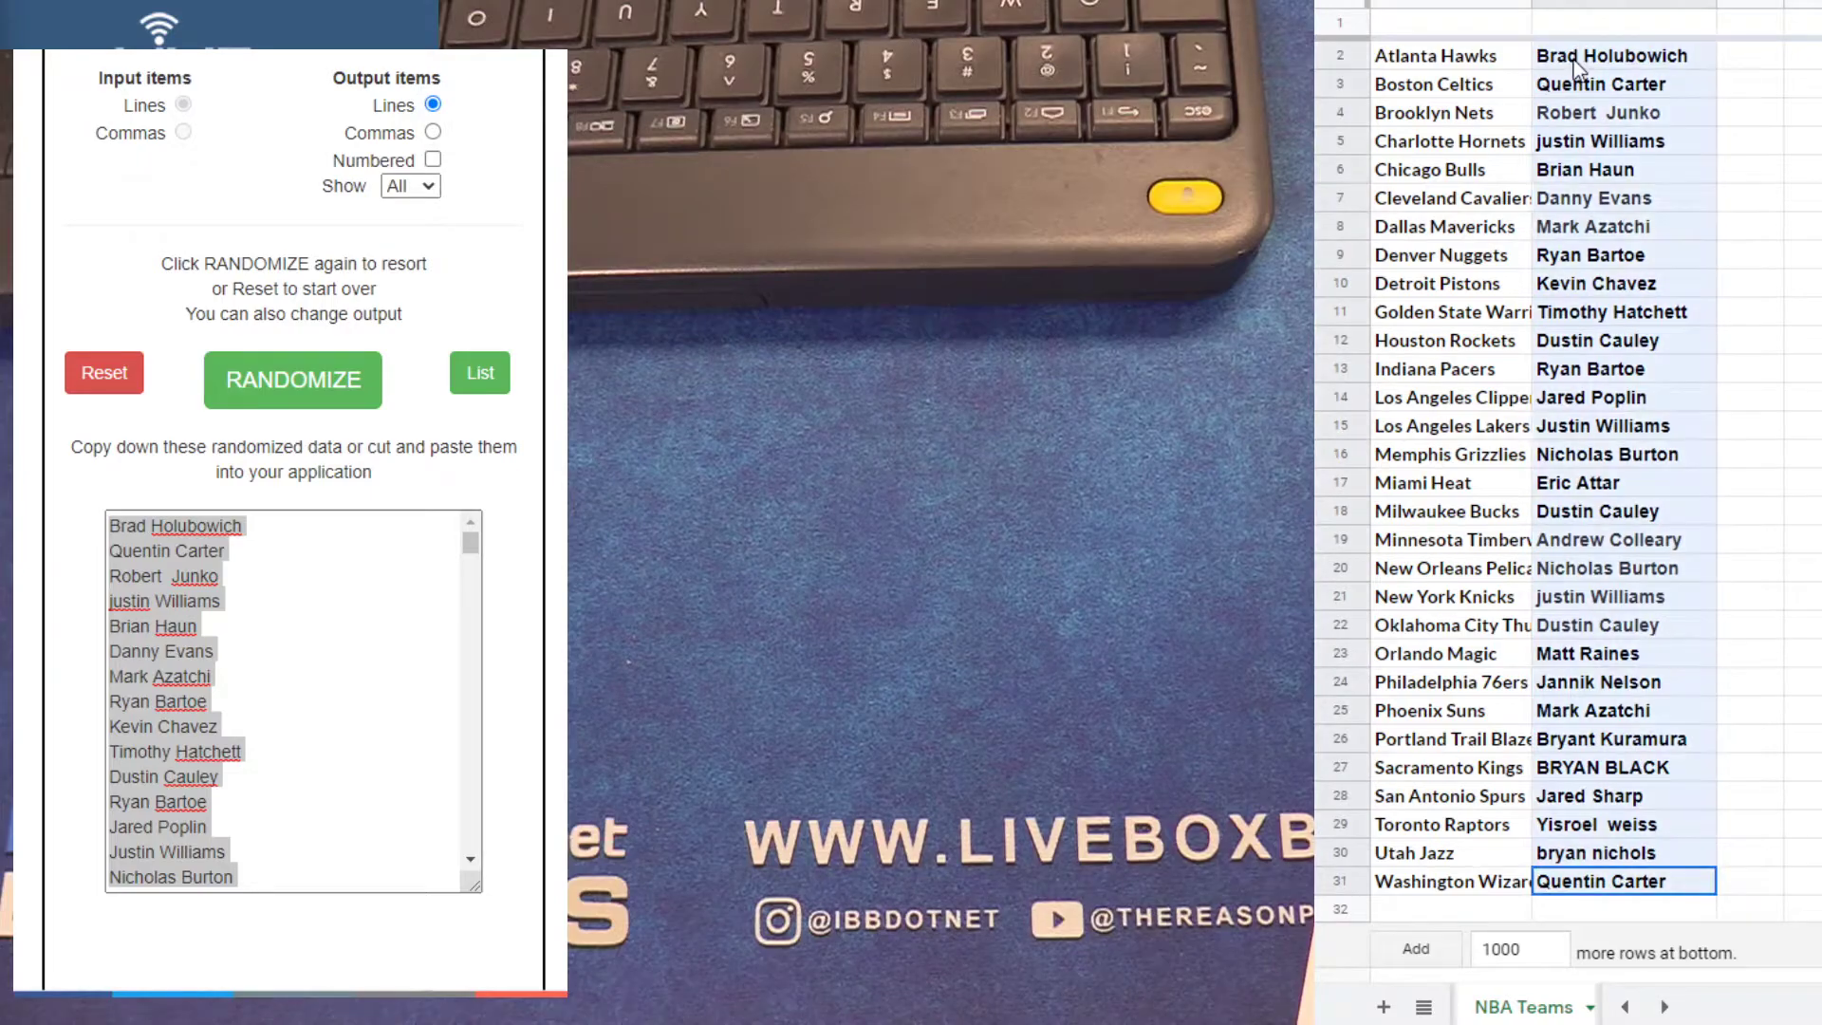
Reshuffle the names in the randomizer and paste them over column B
click(296, 378)
click(303, 388)
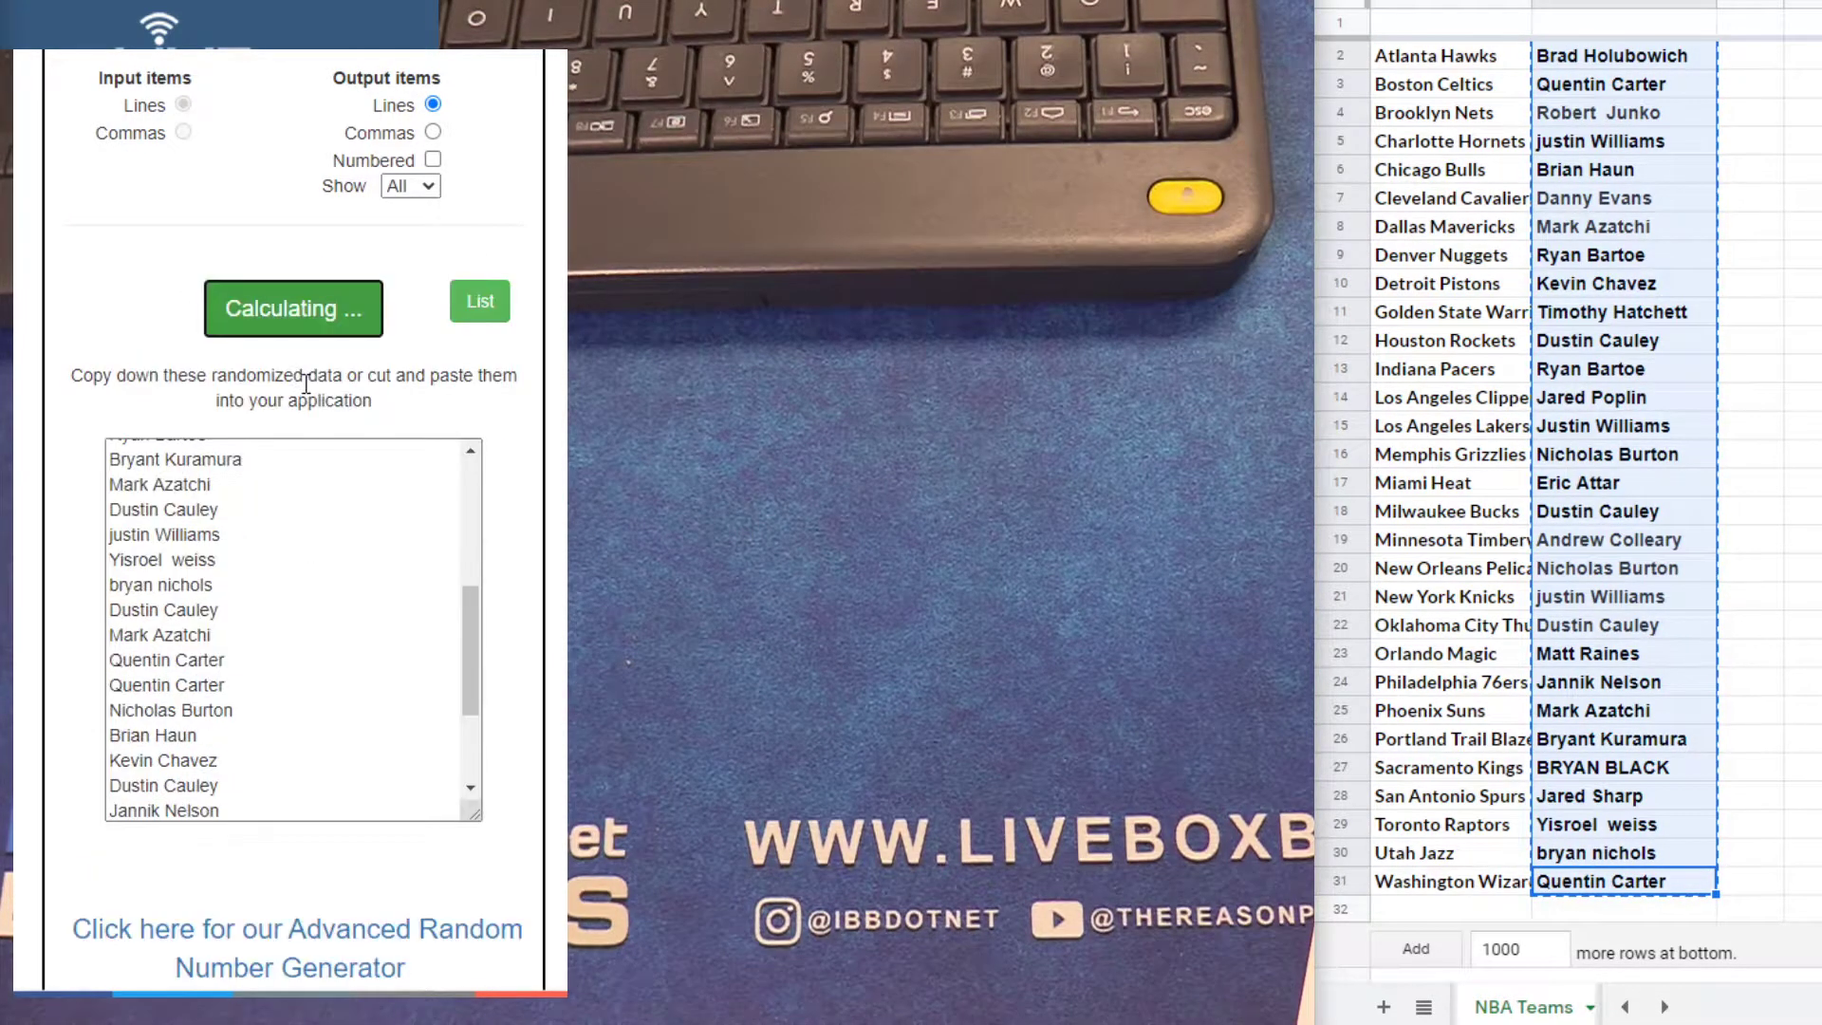
click(257, 757)
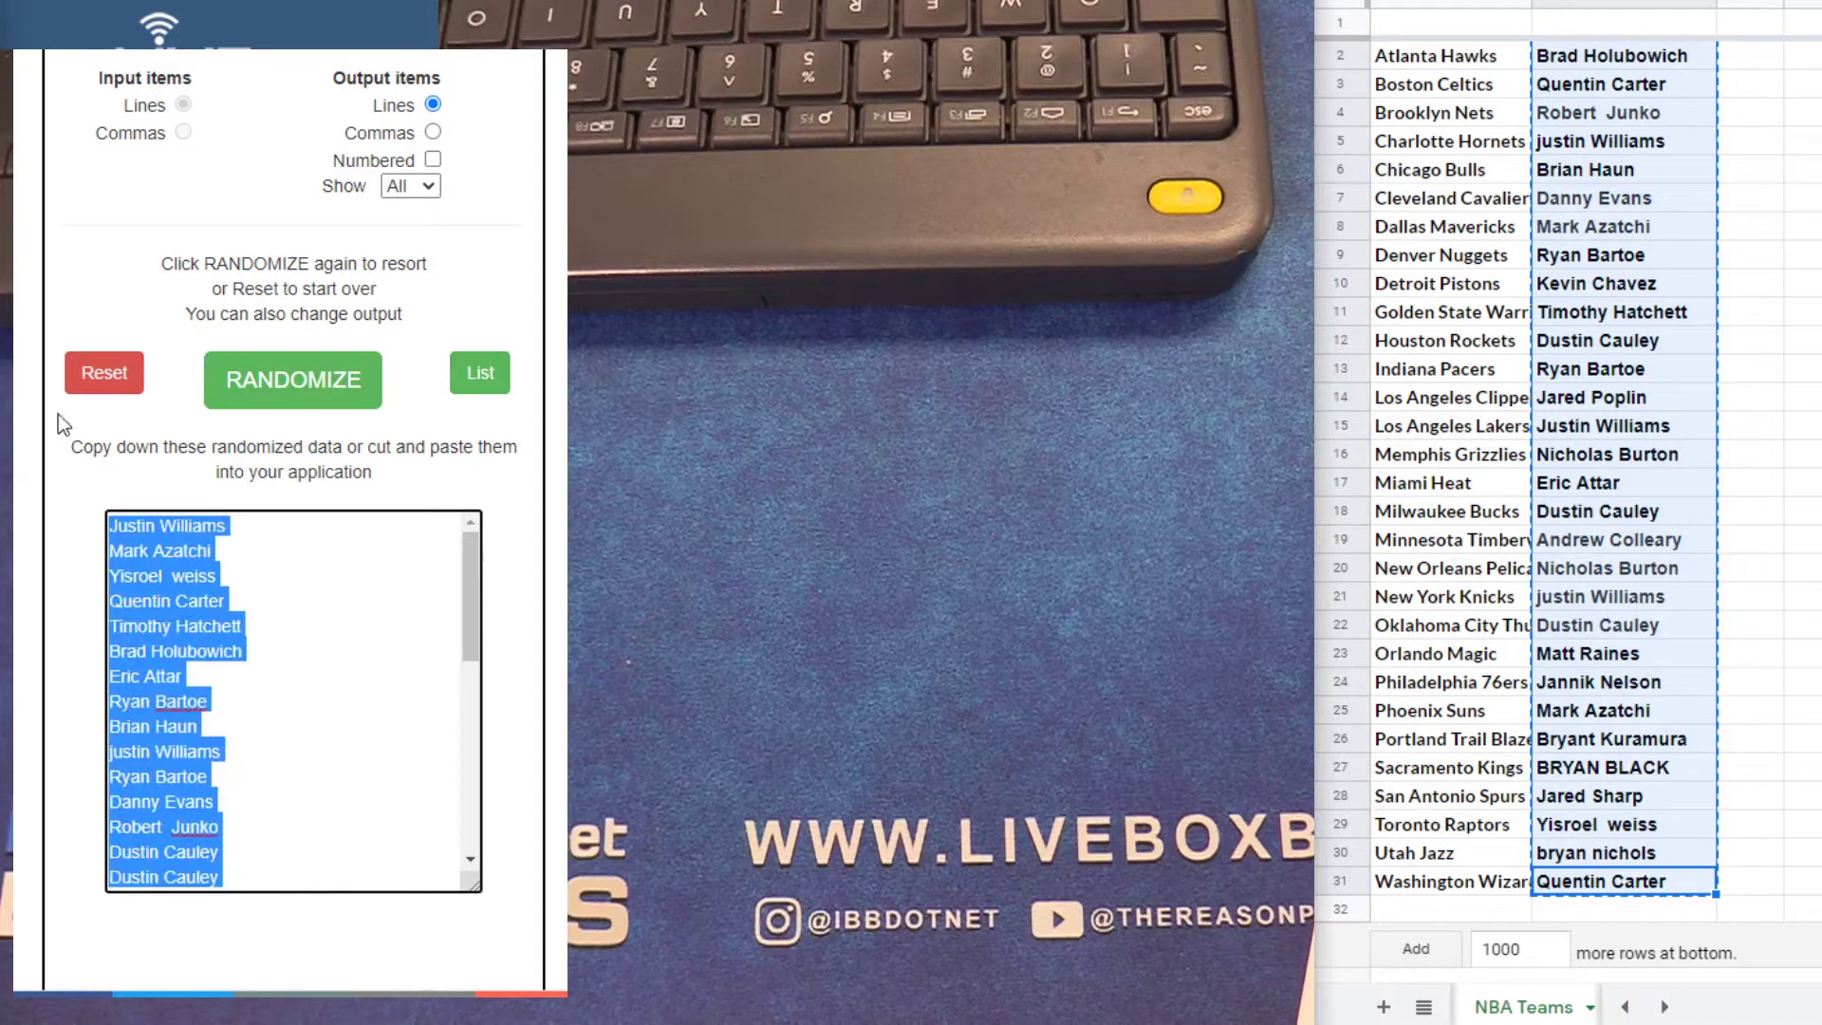
key(ctrl+v)
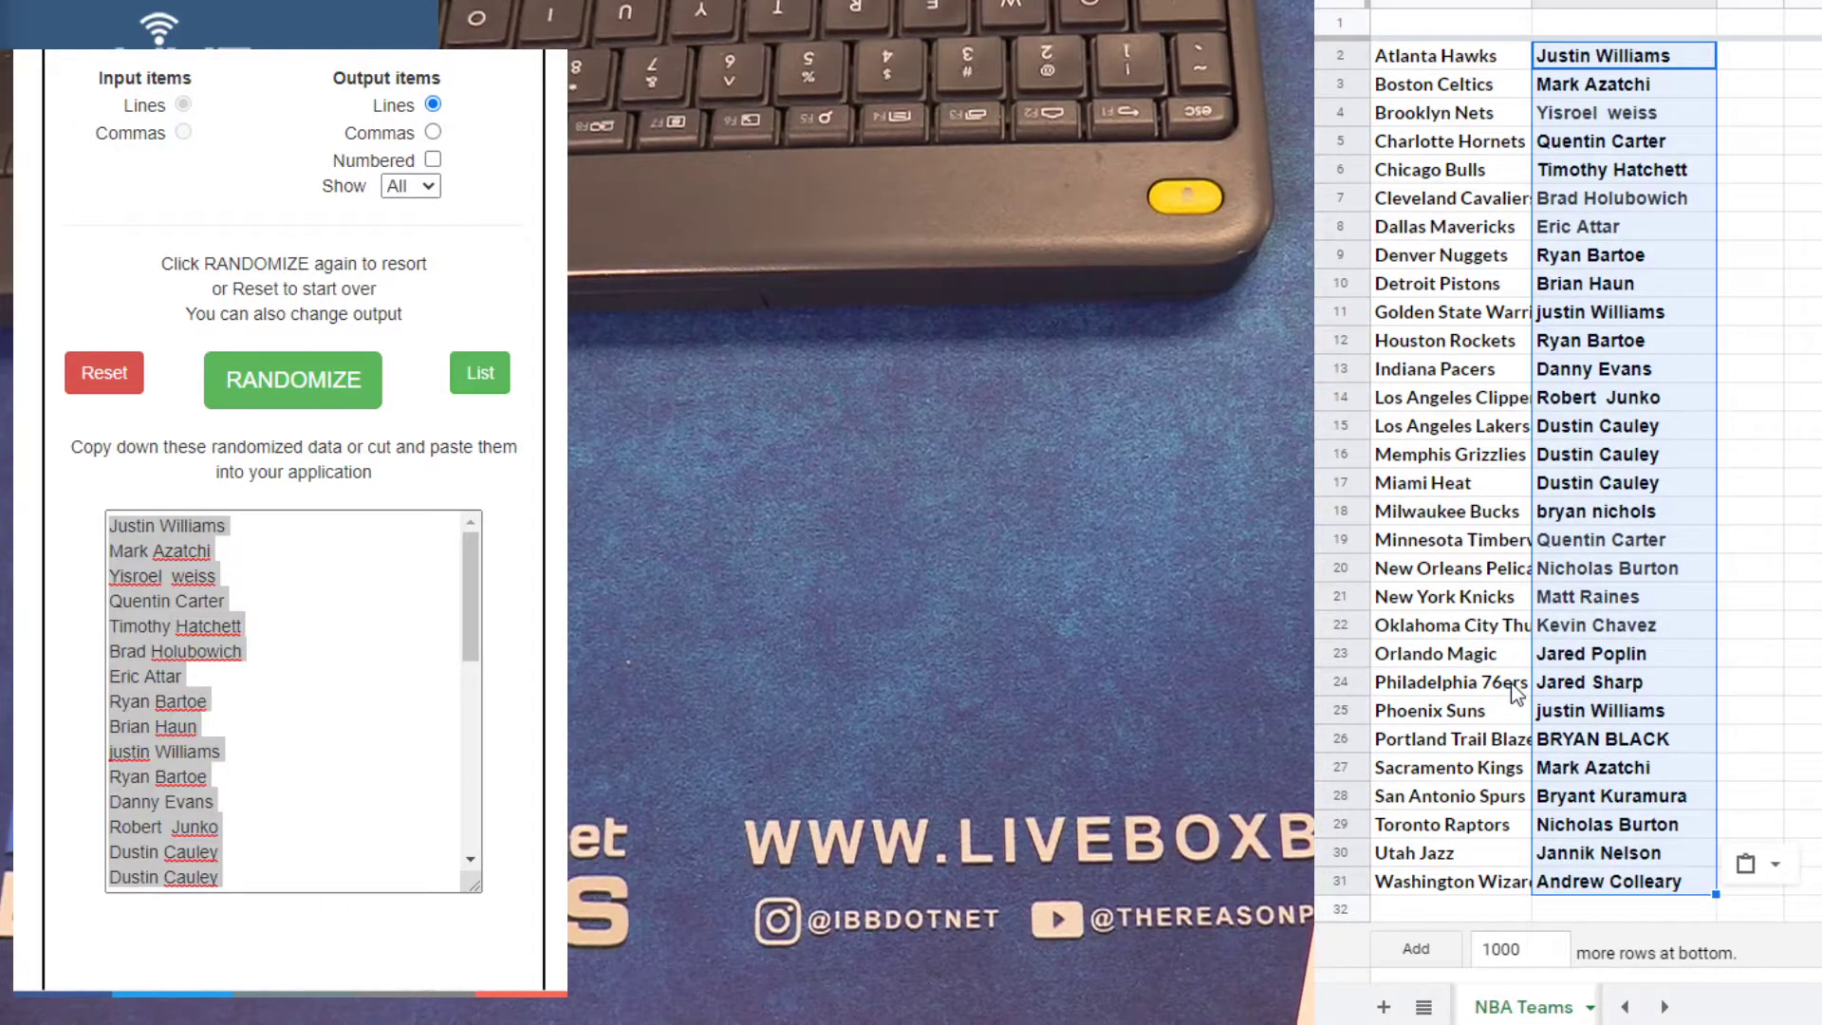
click(1466, 689)
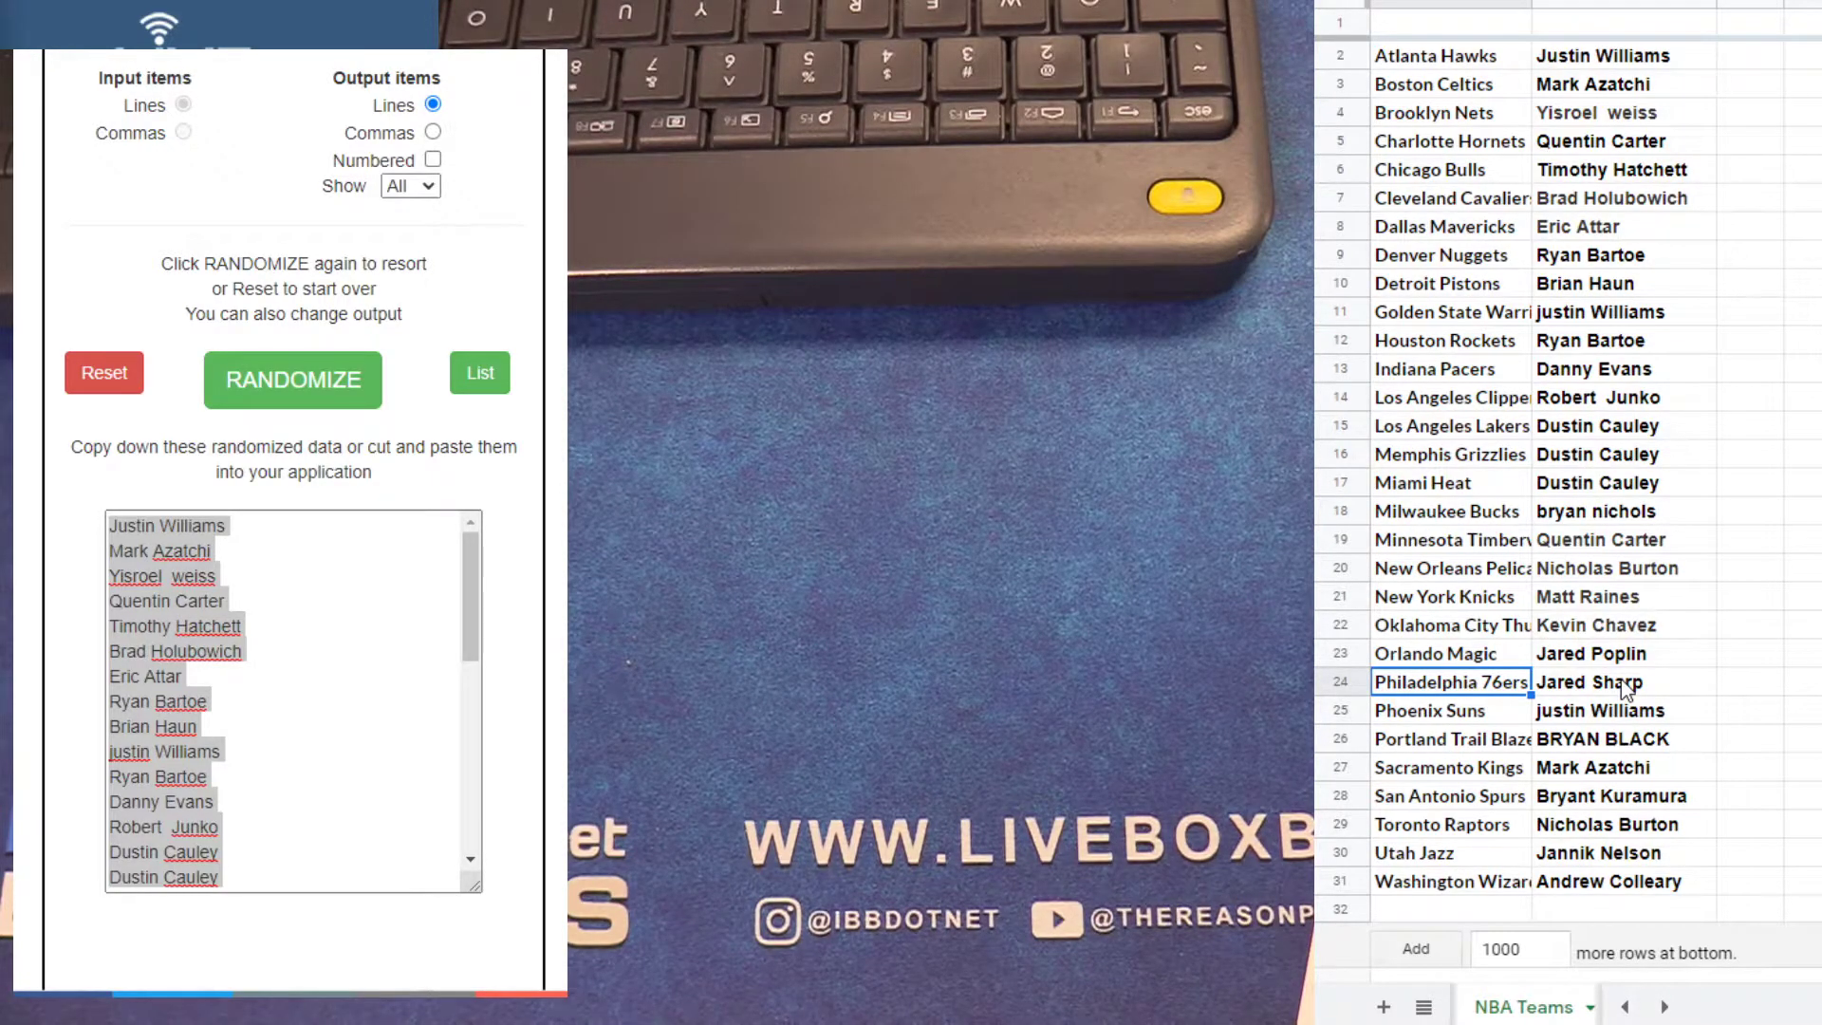
Switch to the NBA Pro Series sheet, briefly passing through NBA Super Boom Packs
click(1423, 1009)
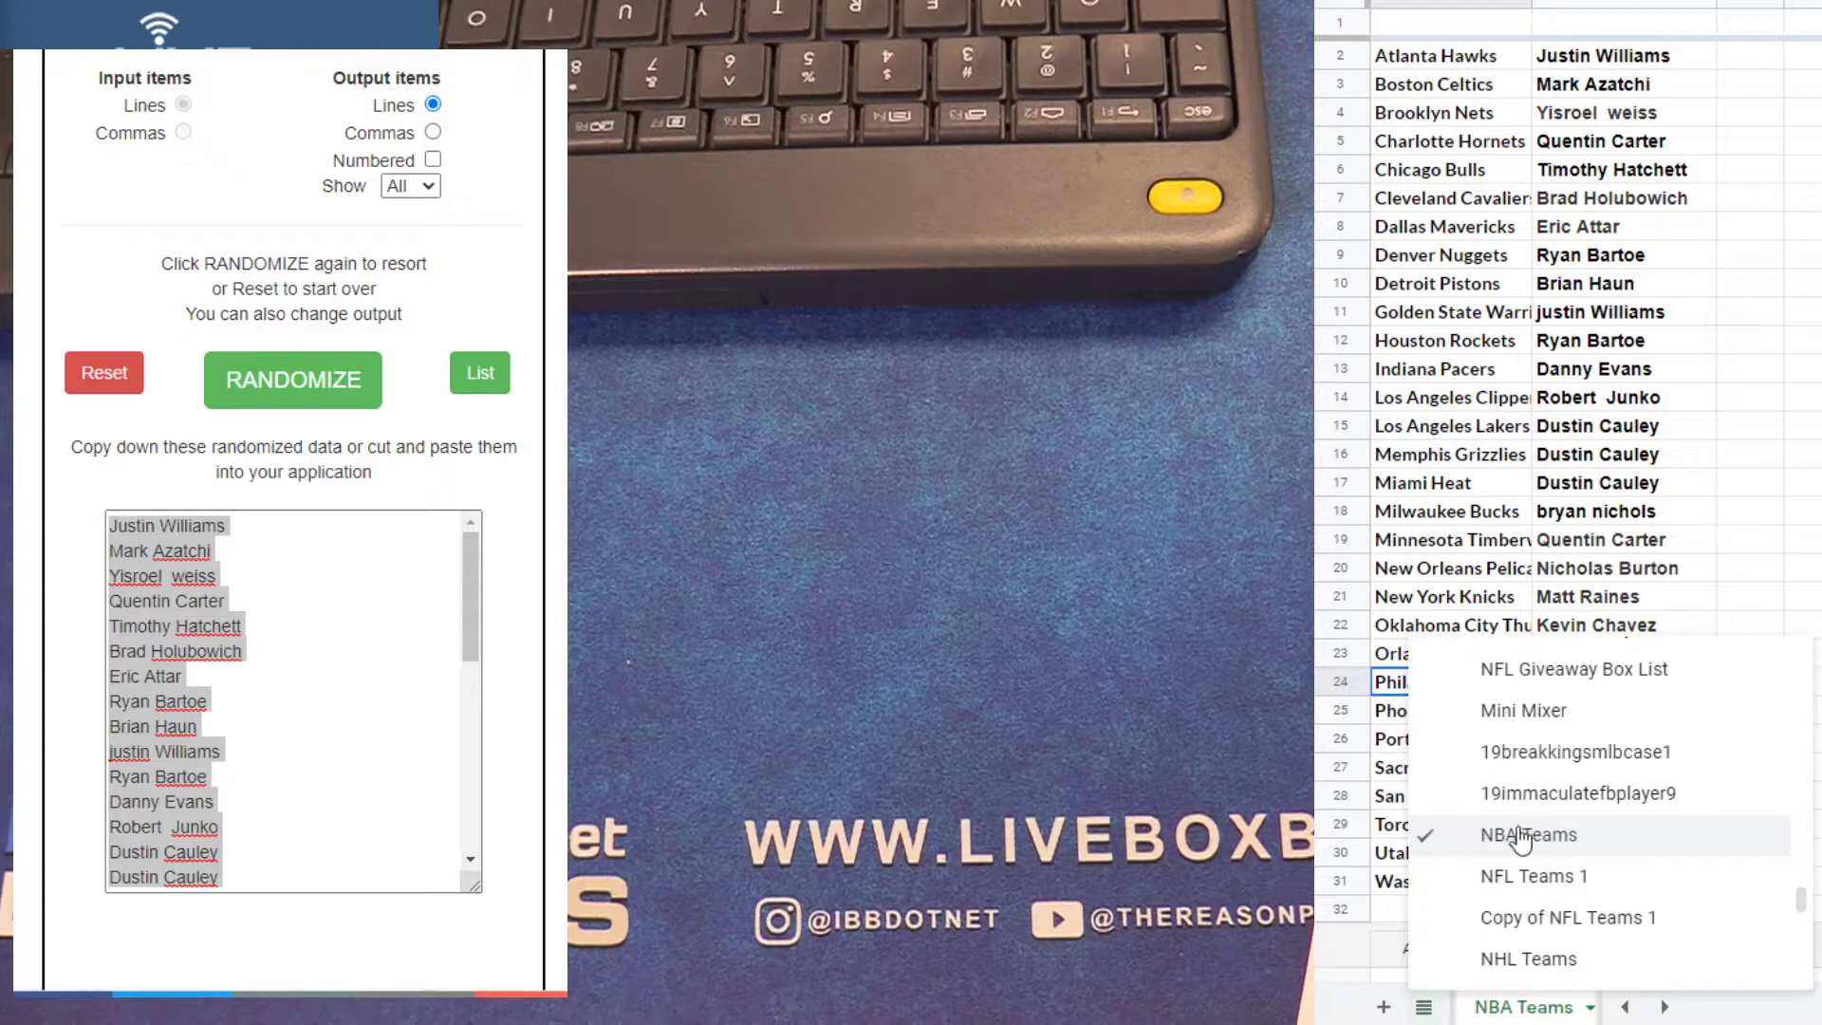
scroll(1573, 854, down, 2)
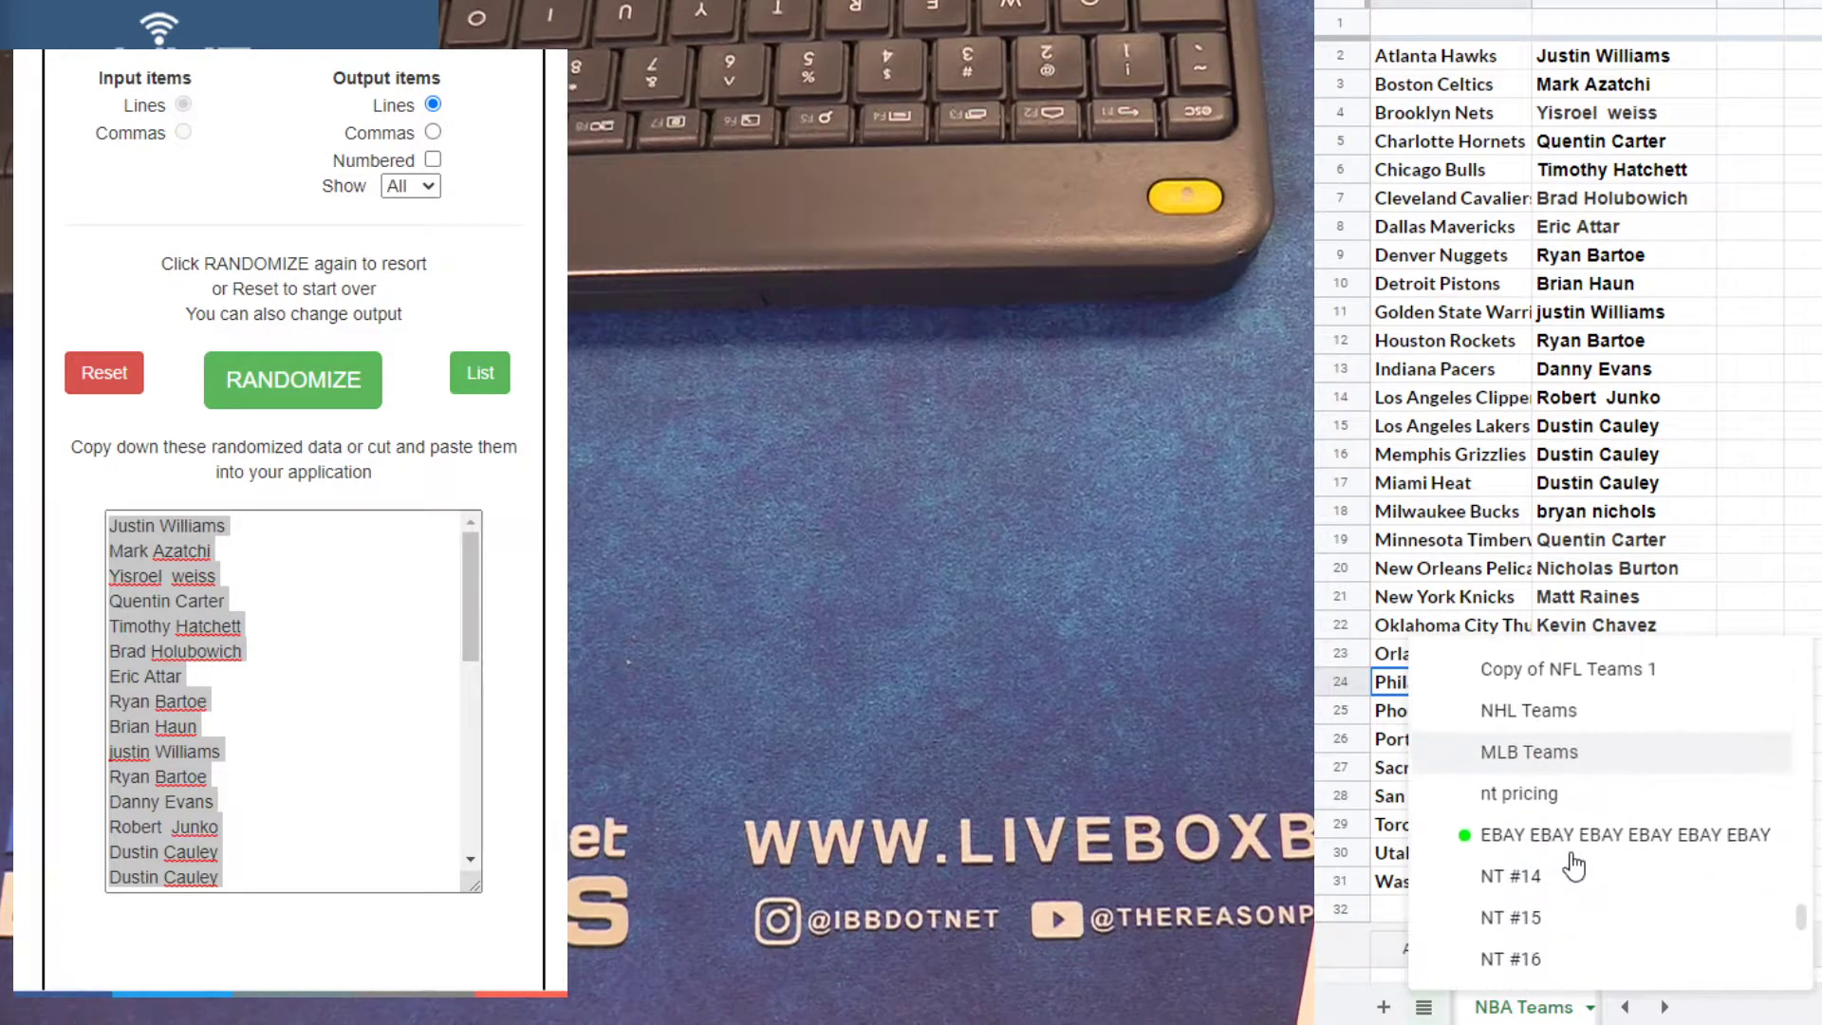
scroll(1574, 855, up, 4)
scroll(1573, 858, up, 2)
scroll(1572, 854, down, 3)
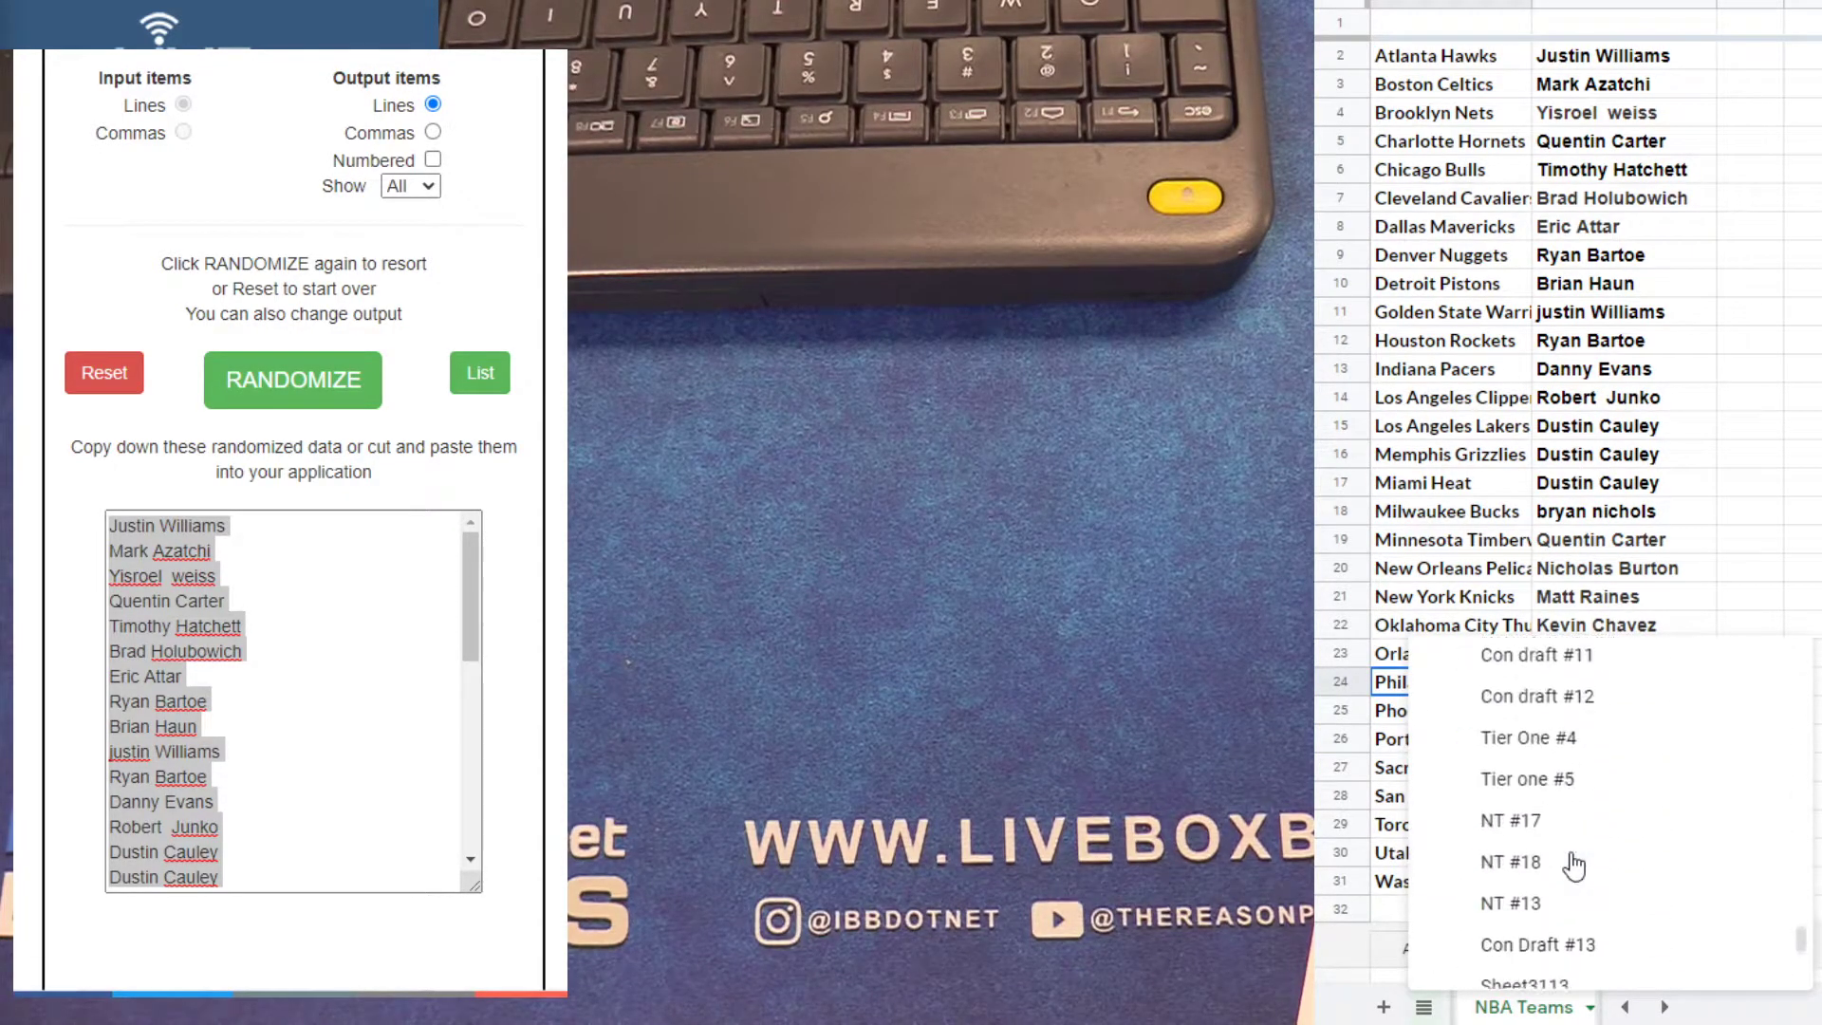
scroll(1574, 832, down, 3)
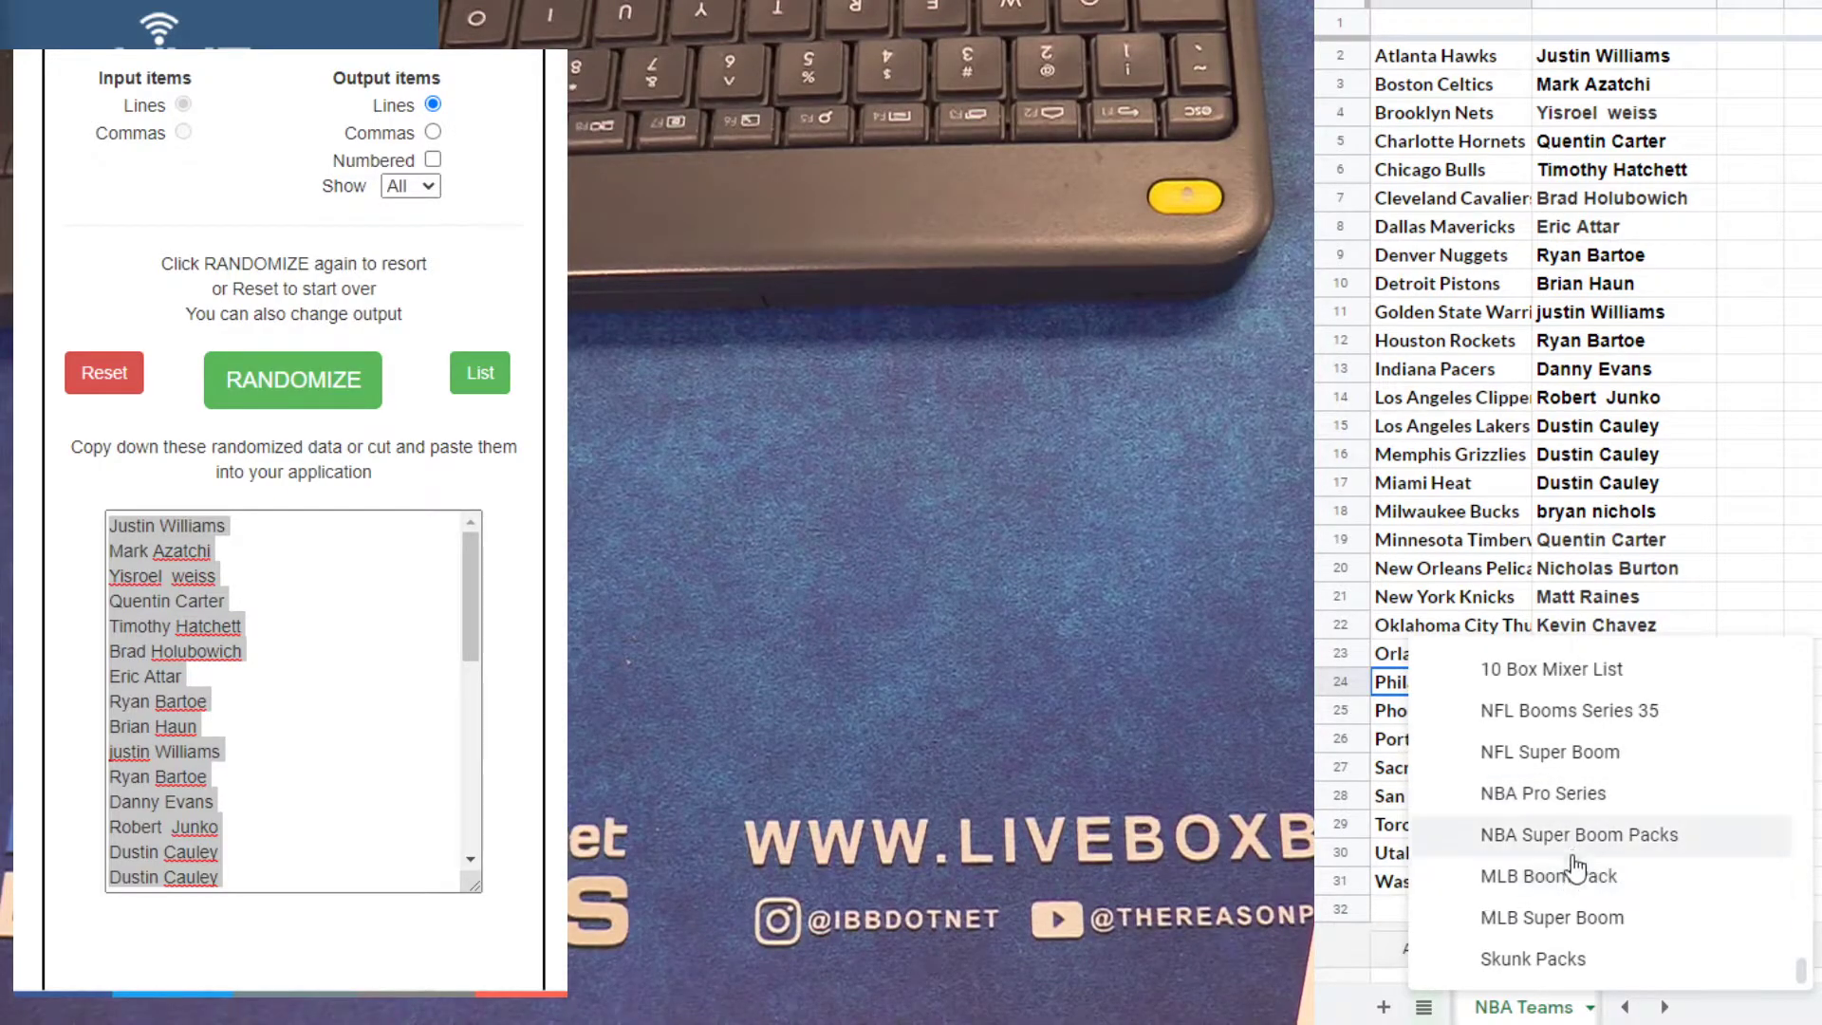
click(1575, 841)
click(1425, 1006)
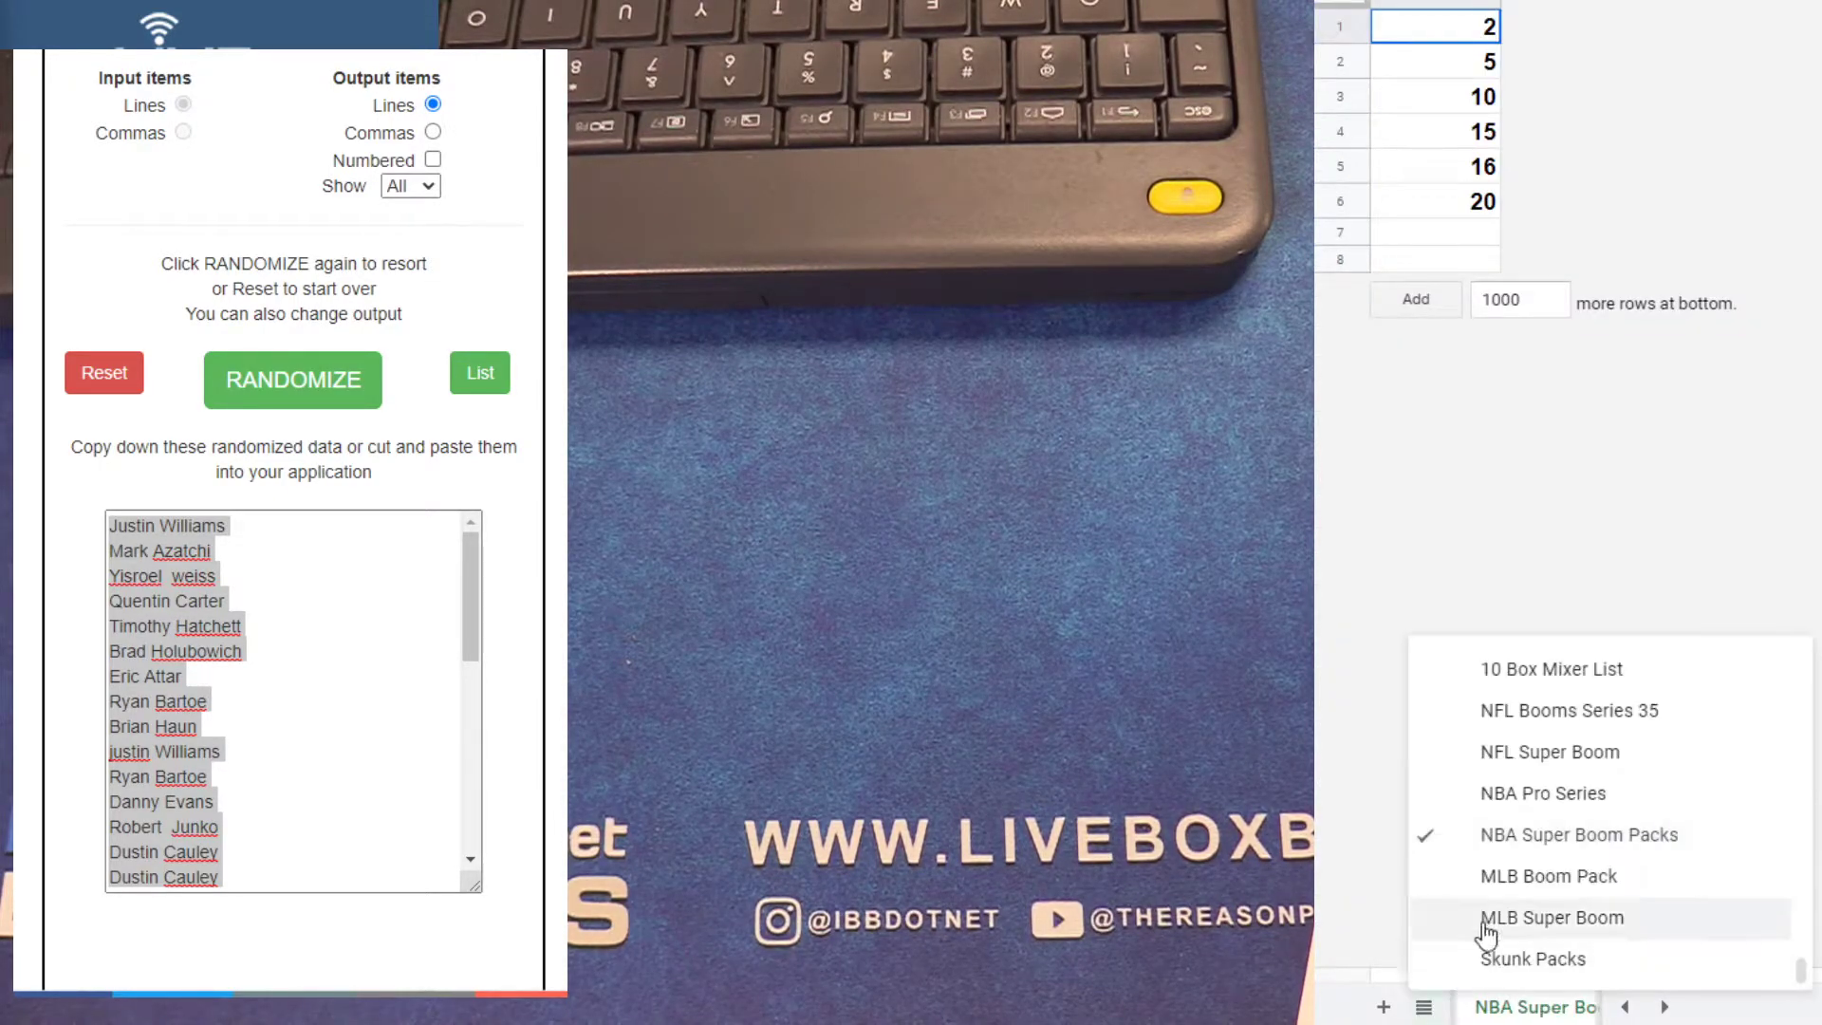
click(1509, 790)
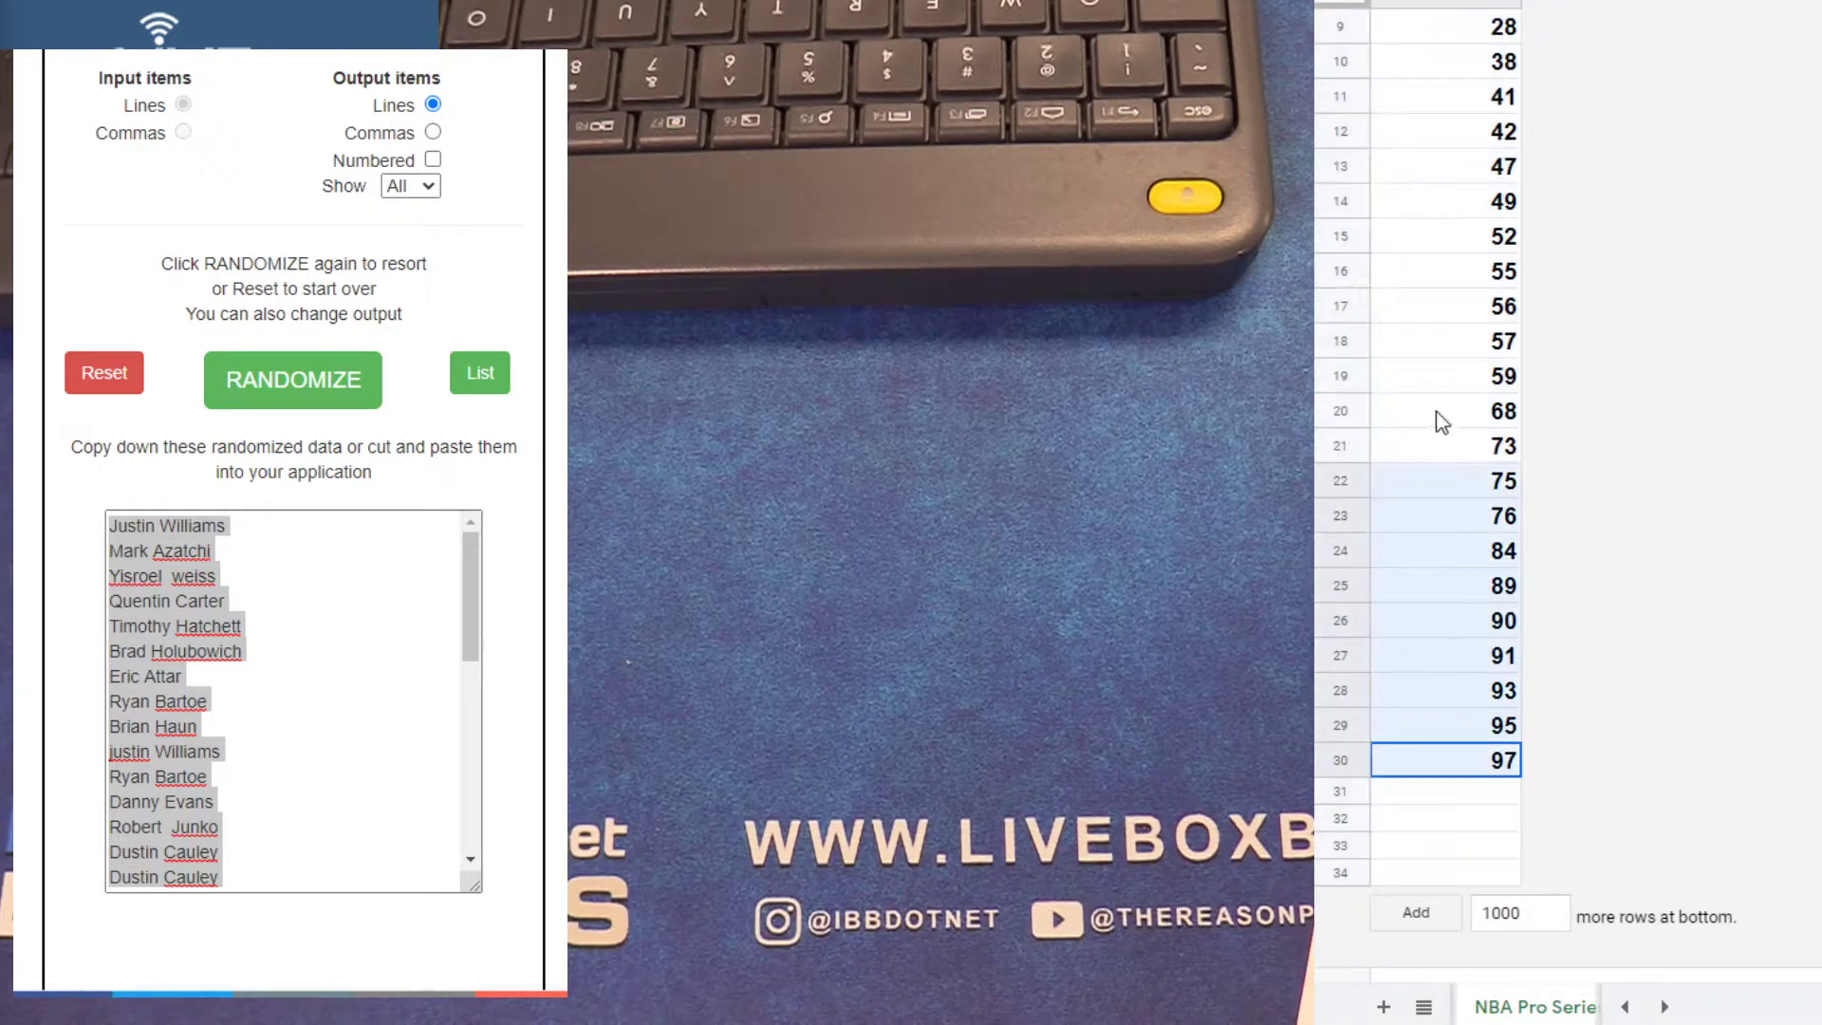
scroll(1434, 415, up, 3)
Reset the randomizer, paste in the NBA Pro Series numbers, and shuffle them
click(141, 381)
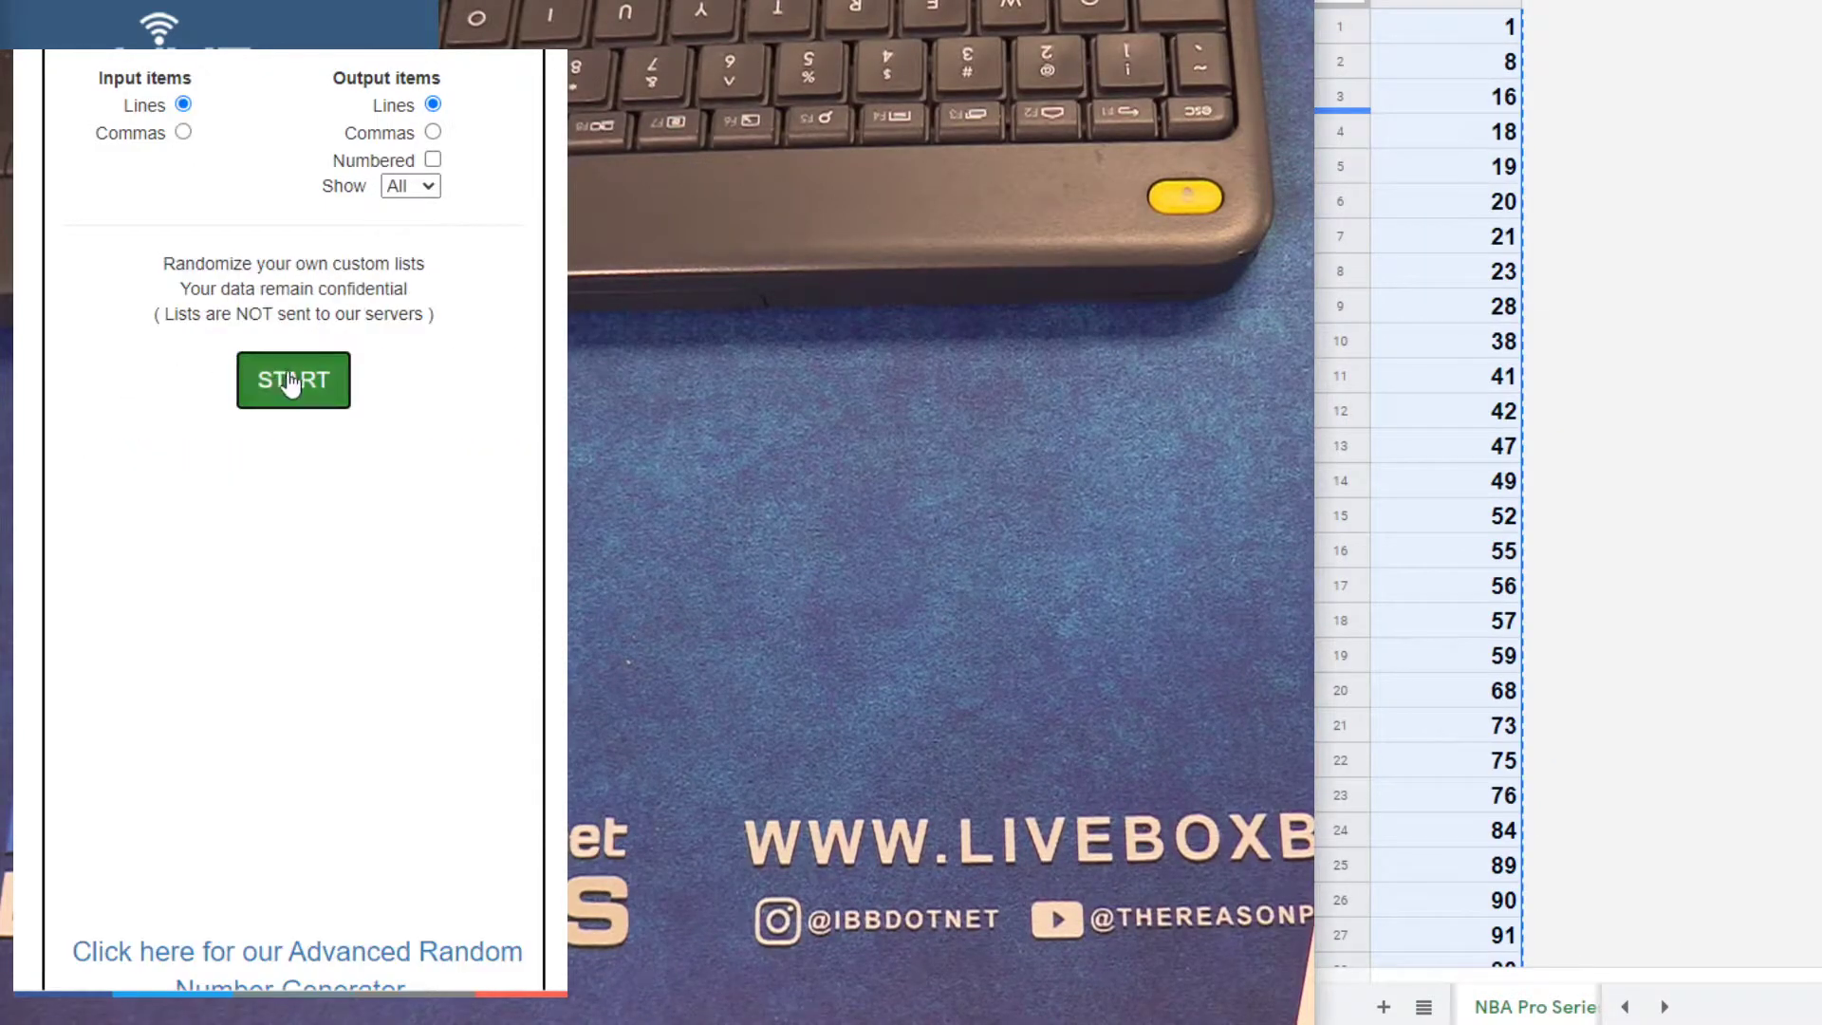
click(294, 386)
key(ctrl+v)
scroll(455, 640, up, 10)
click(293, 374)
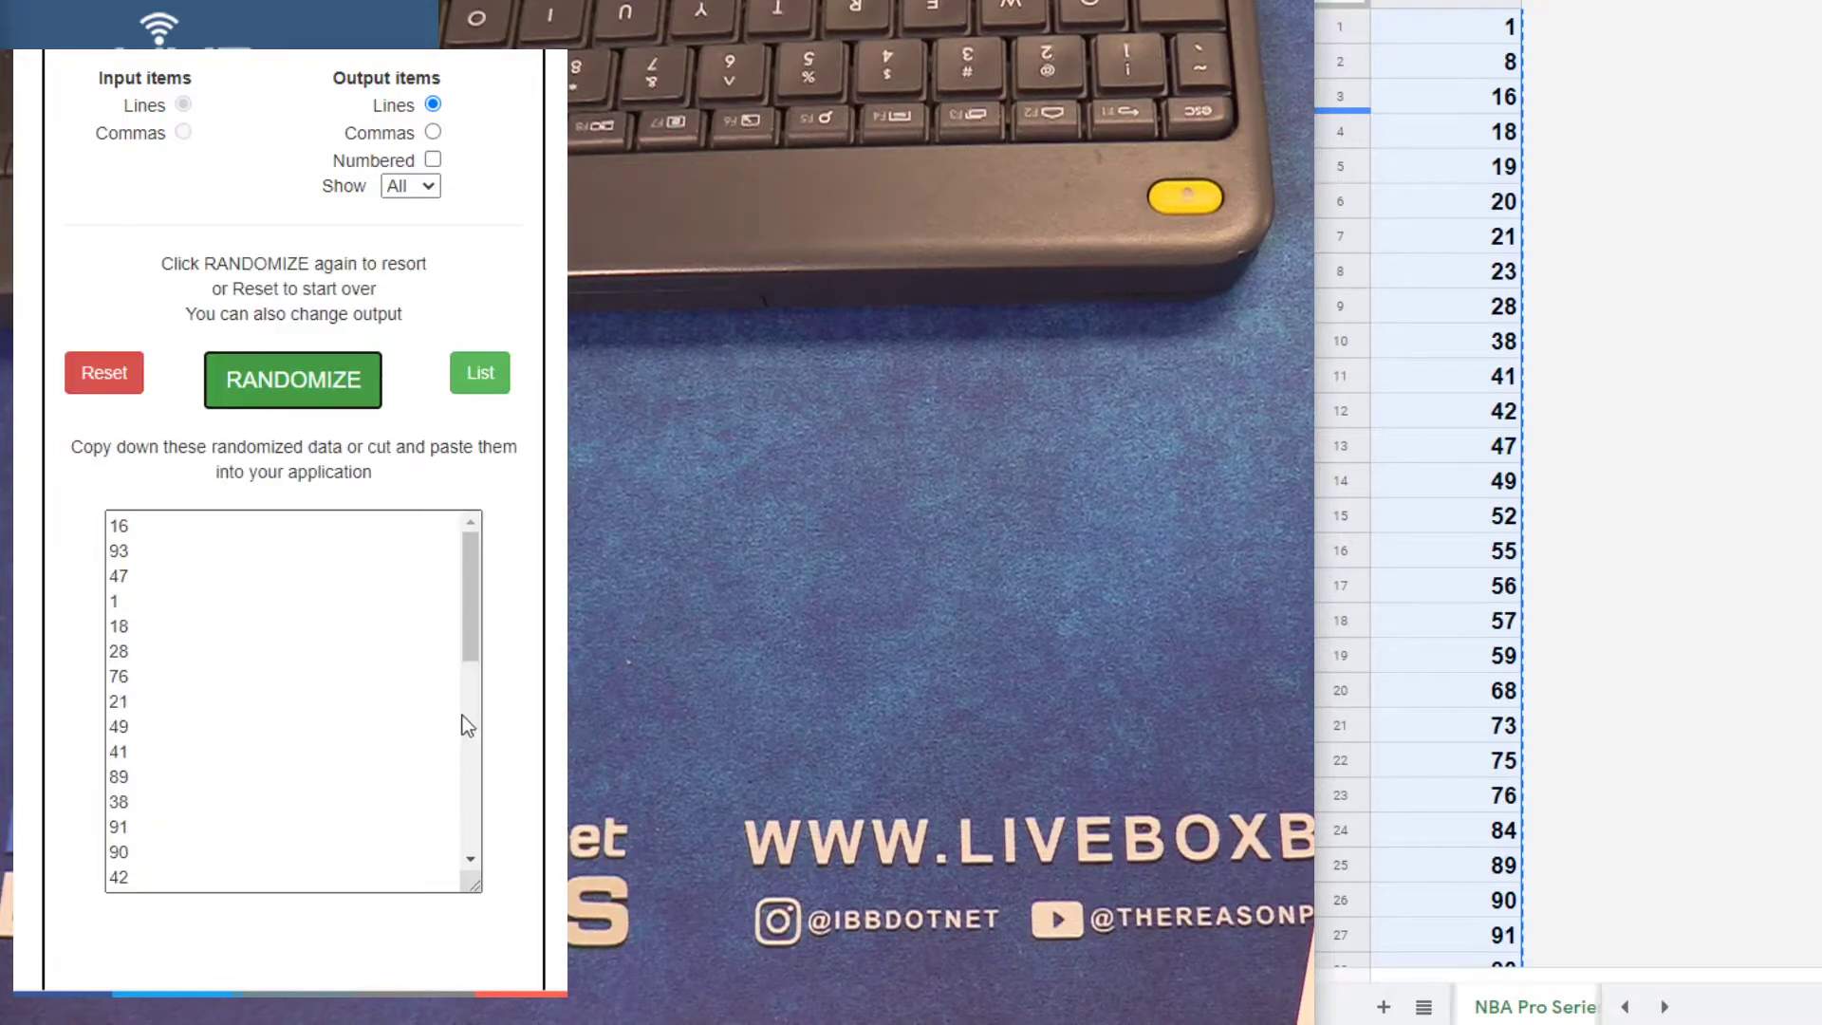
click(1451, 102)
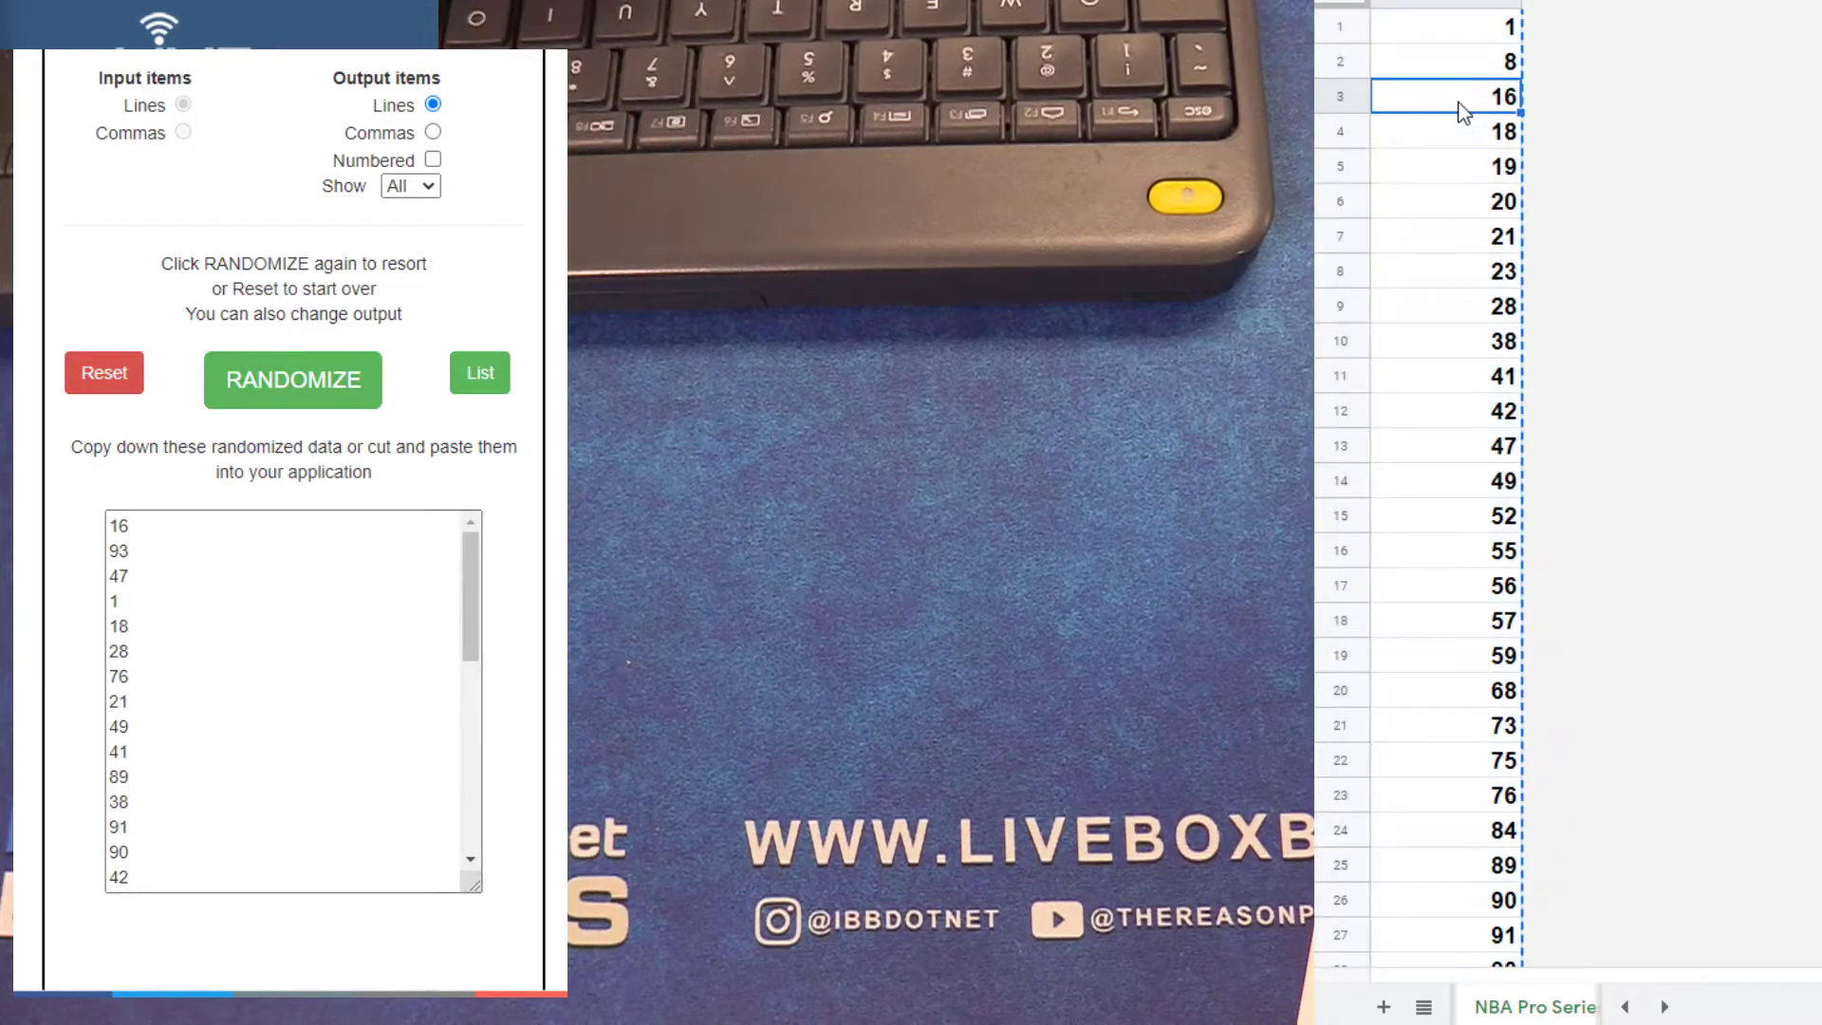
scroll(1456, 285, down, 1)
scroll(1481, 470, down, 2)
Delete the 93 entry from NBA Pro Series, then switch to NFL Teams 1
click(1472, 702)
key(Delete)
scroll(1482, 689, up, 1)
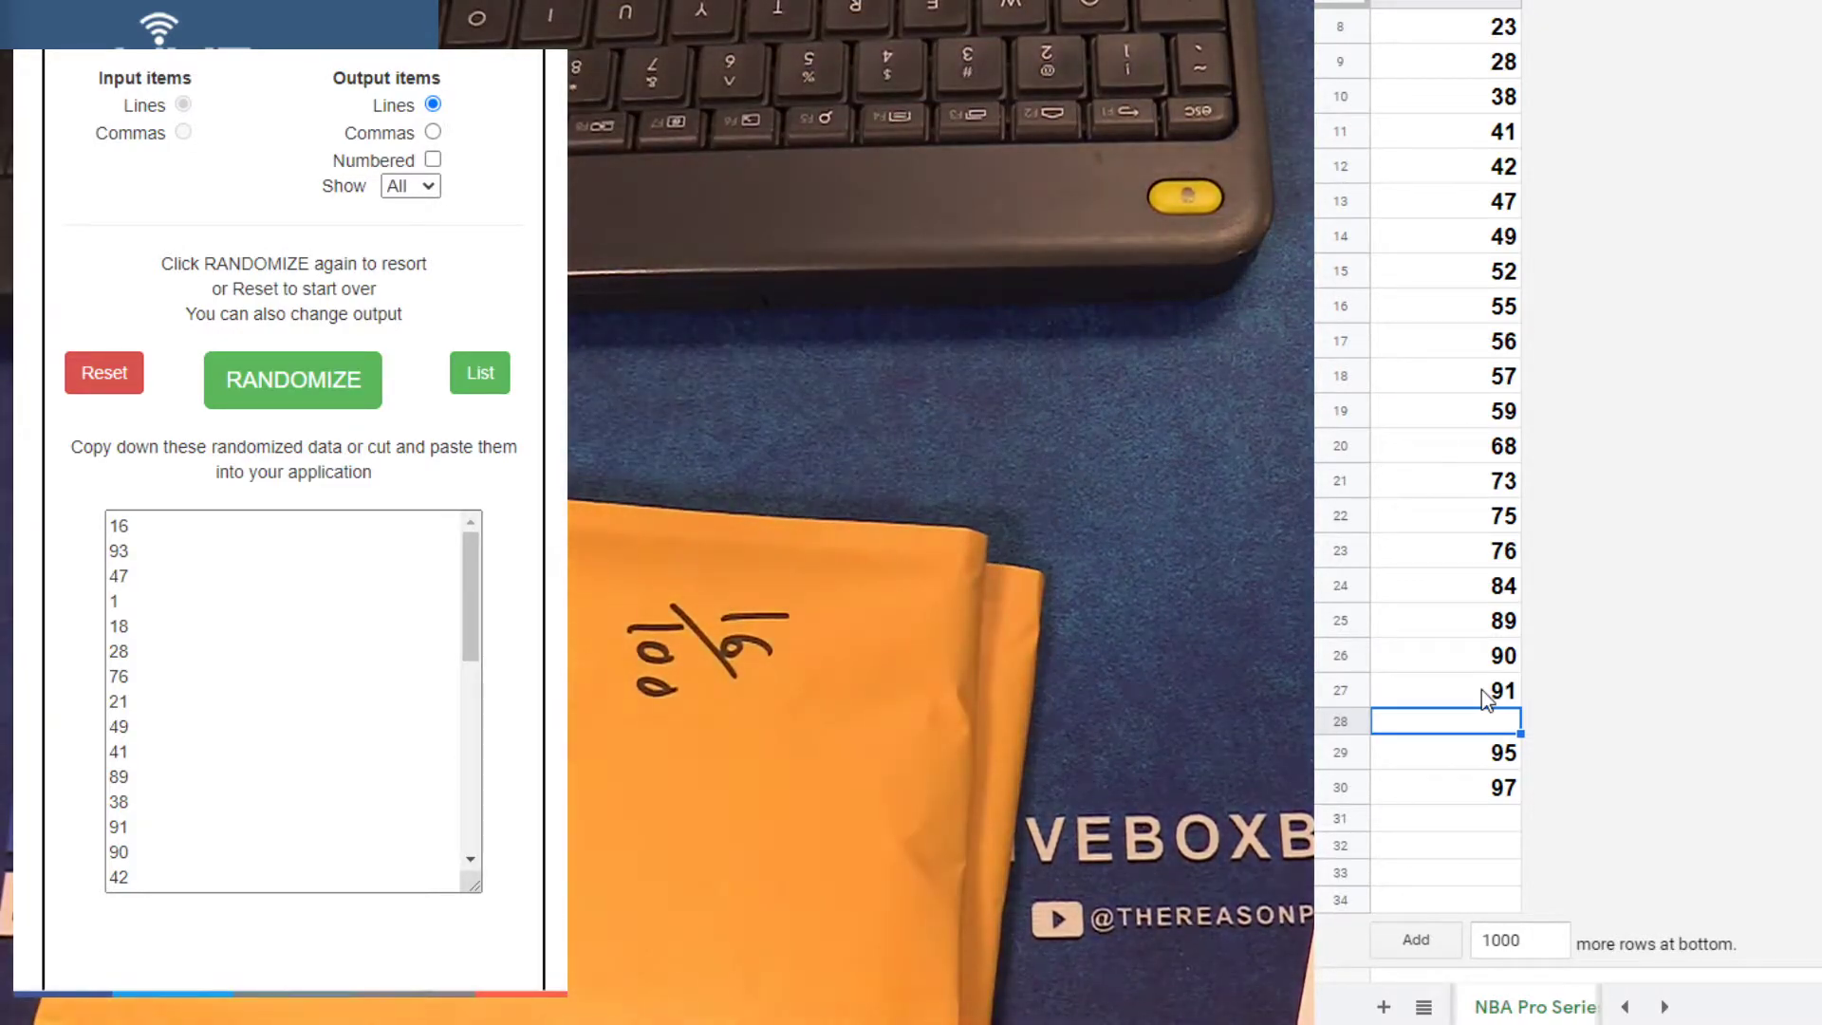
click(1423, 1006)
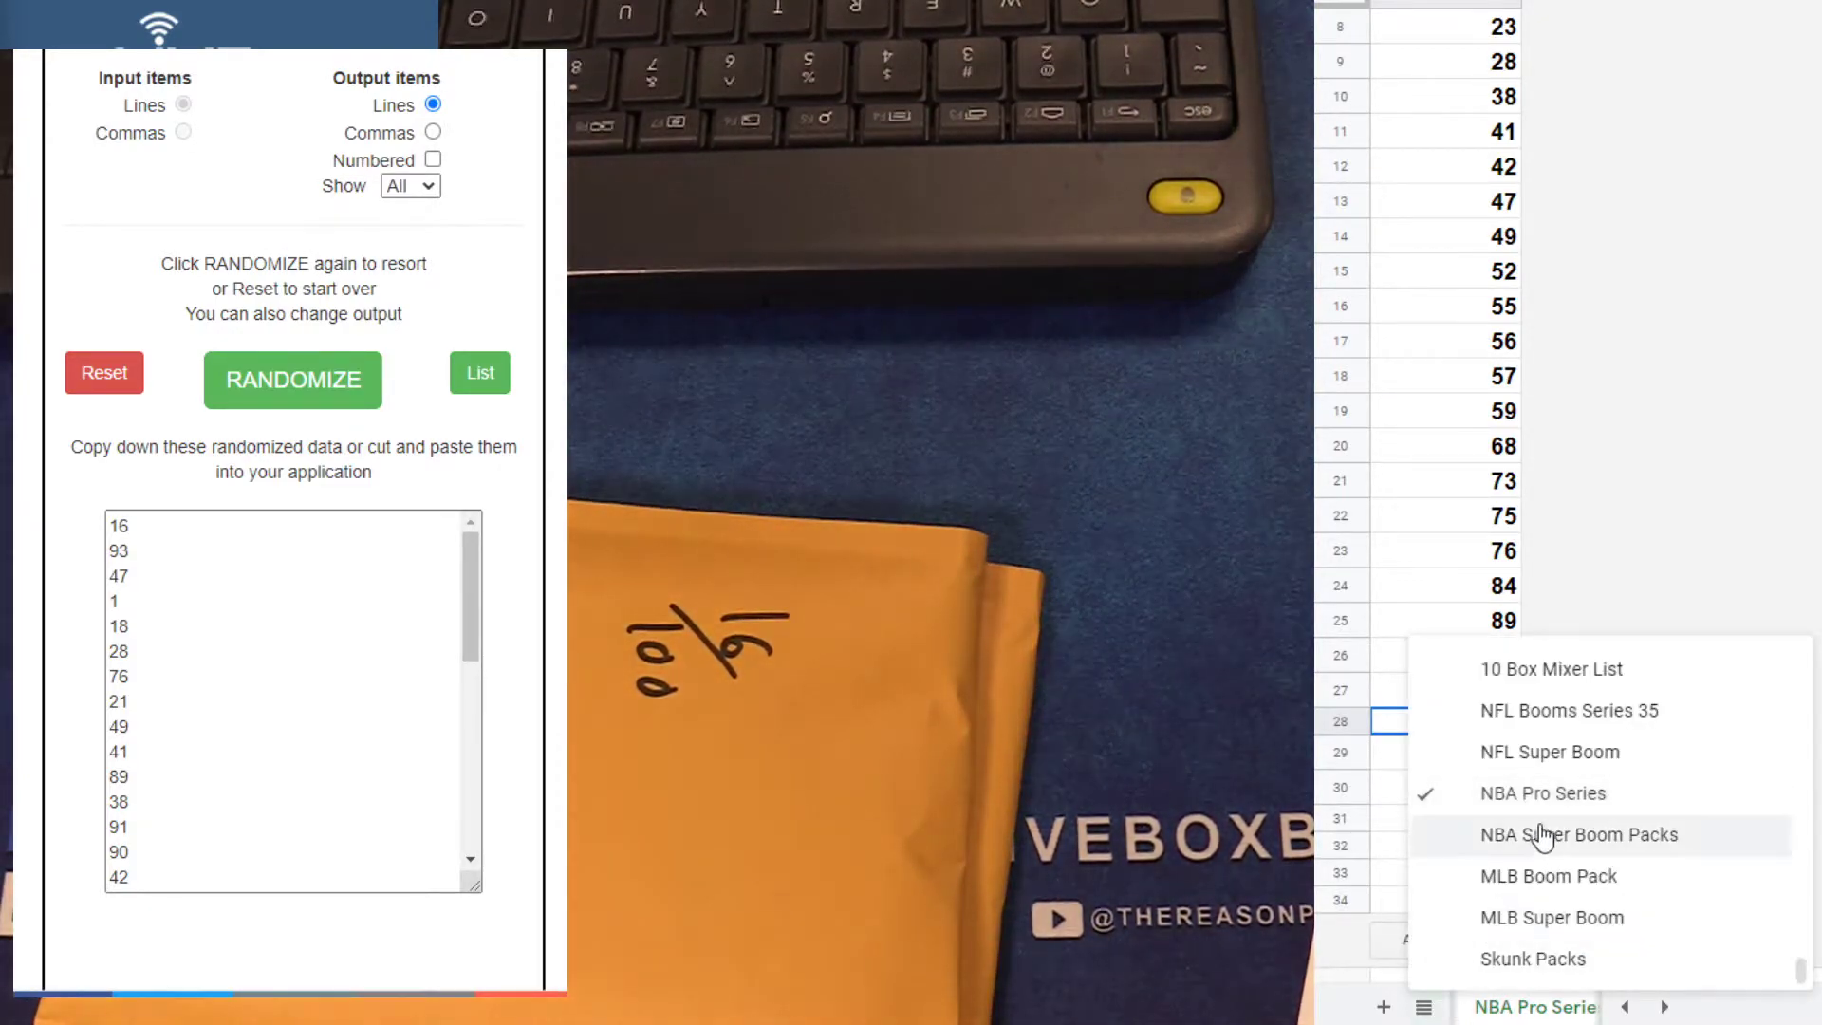
scroll(1543, 834, up, 3)
scroll(1544, 834, up, 2)
scroll(1543, 834, up, 2)
scroll(1545, 834, up, 3)
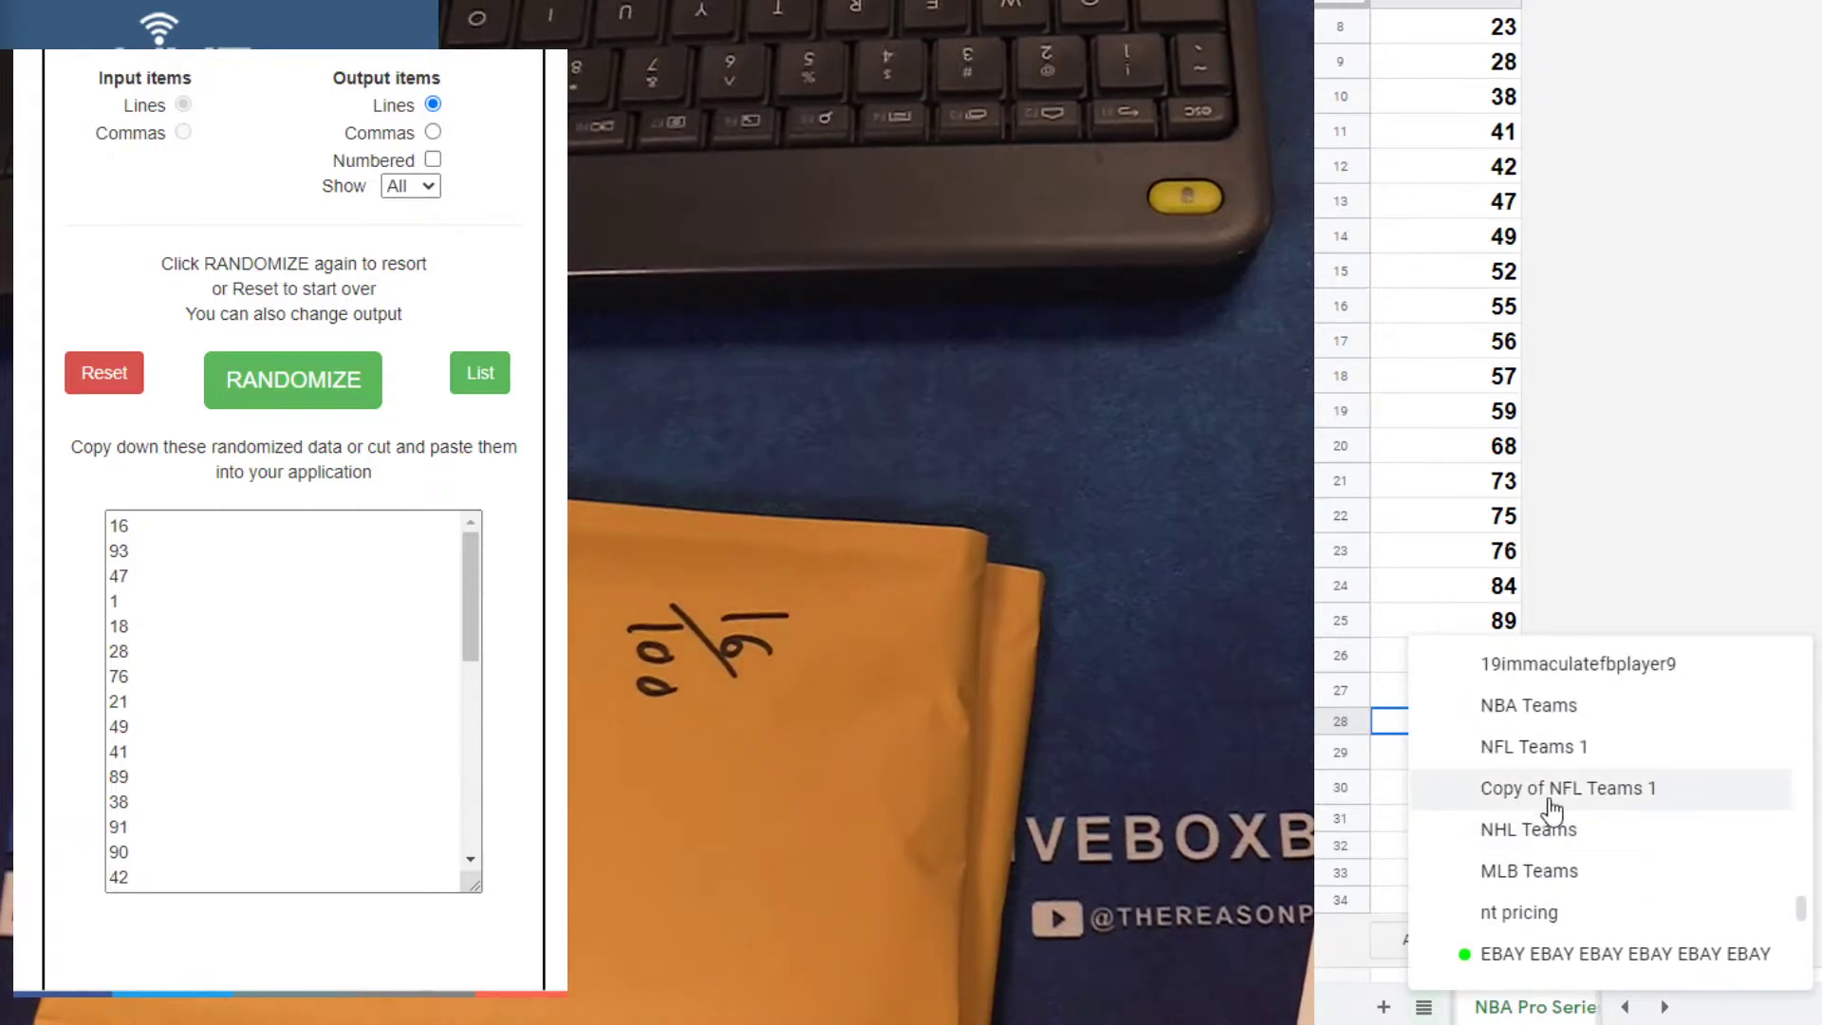
click(1545, 749)
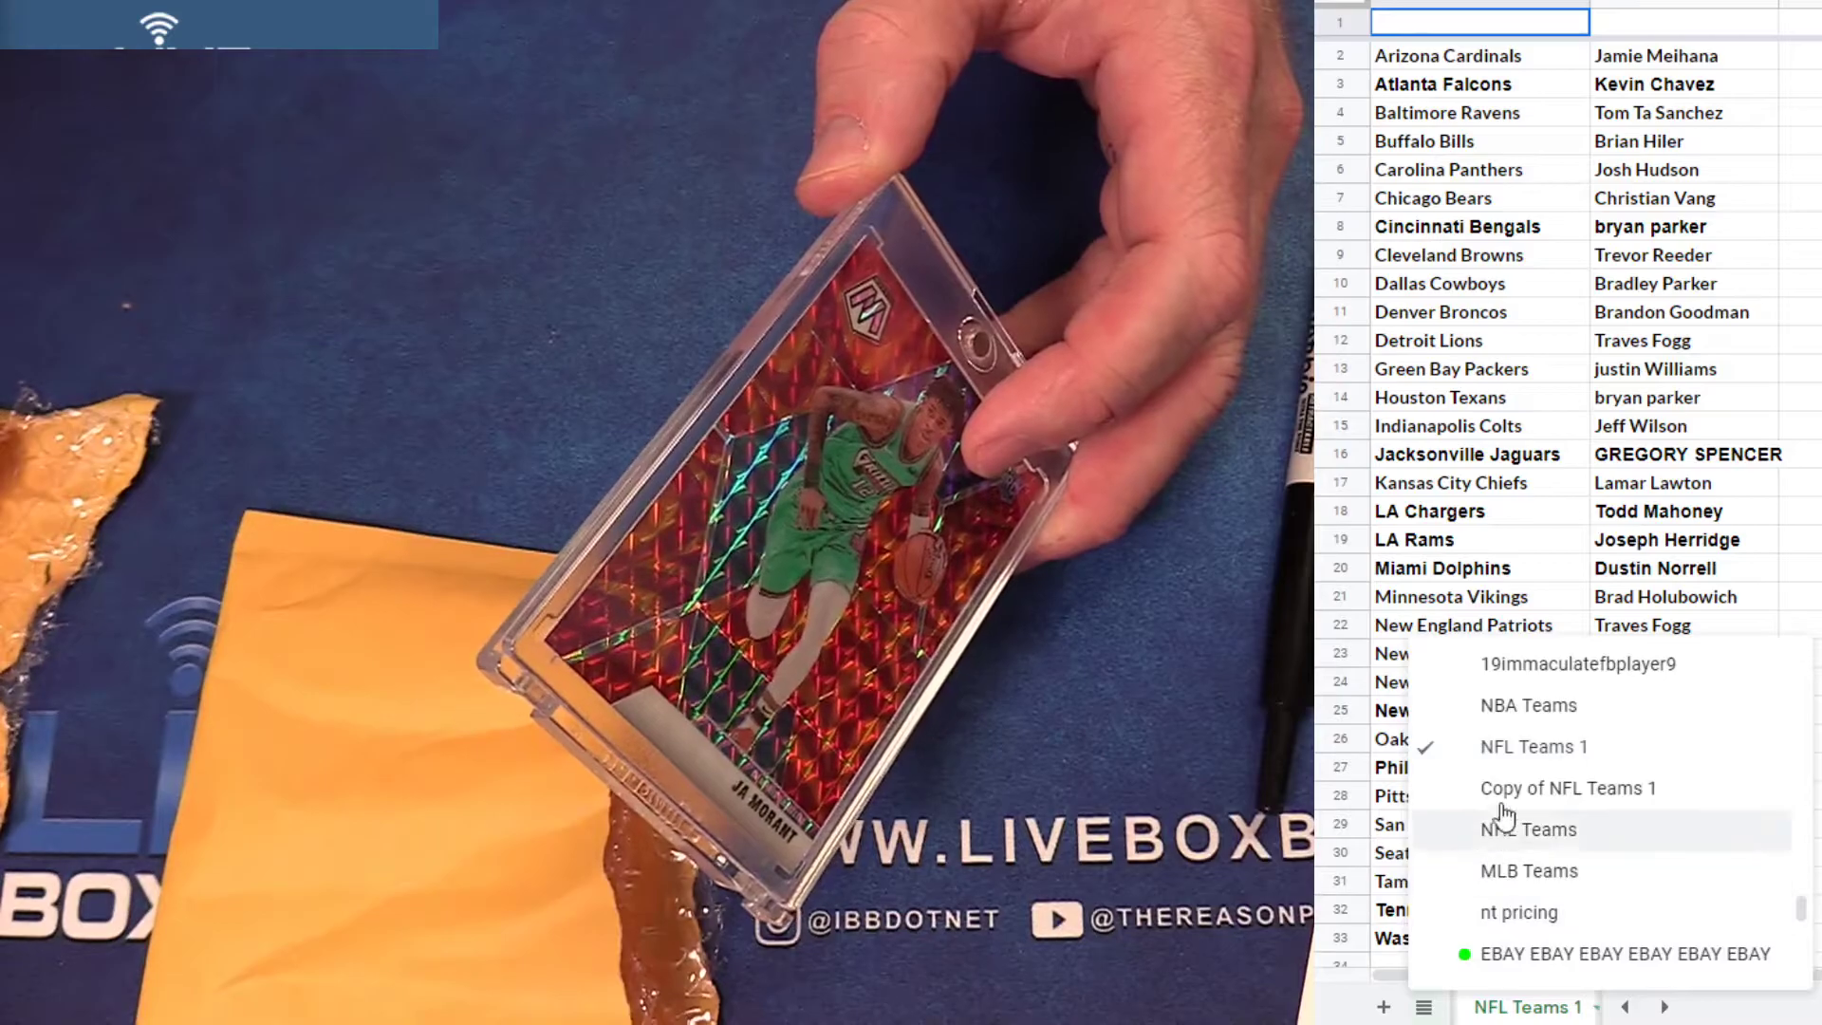
Switch back to NBA Teams and dismiss the cell menu opened on Phoenix Suns
click(1508, 711)
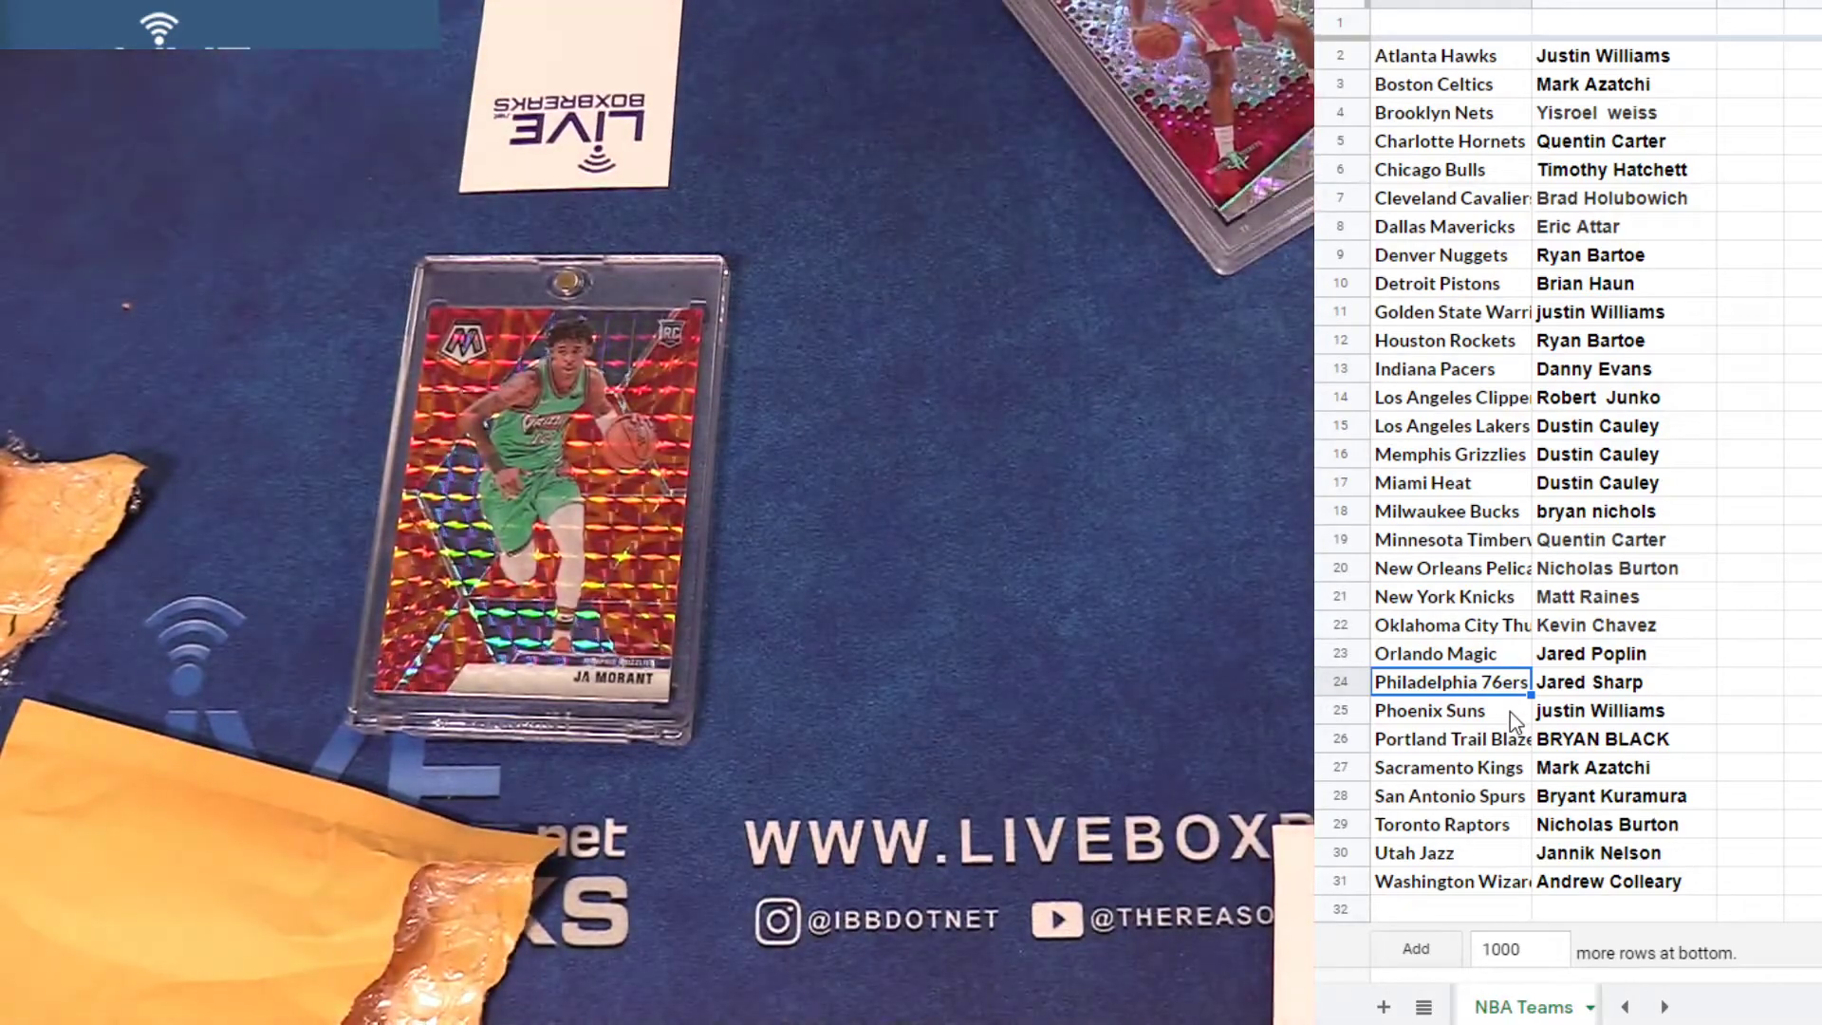
right_click(1511, 717)
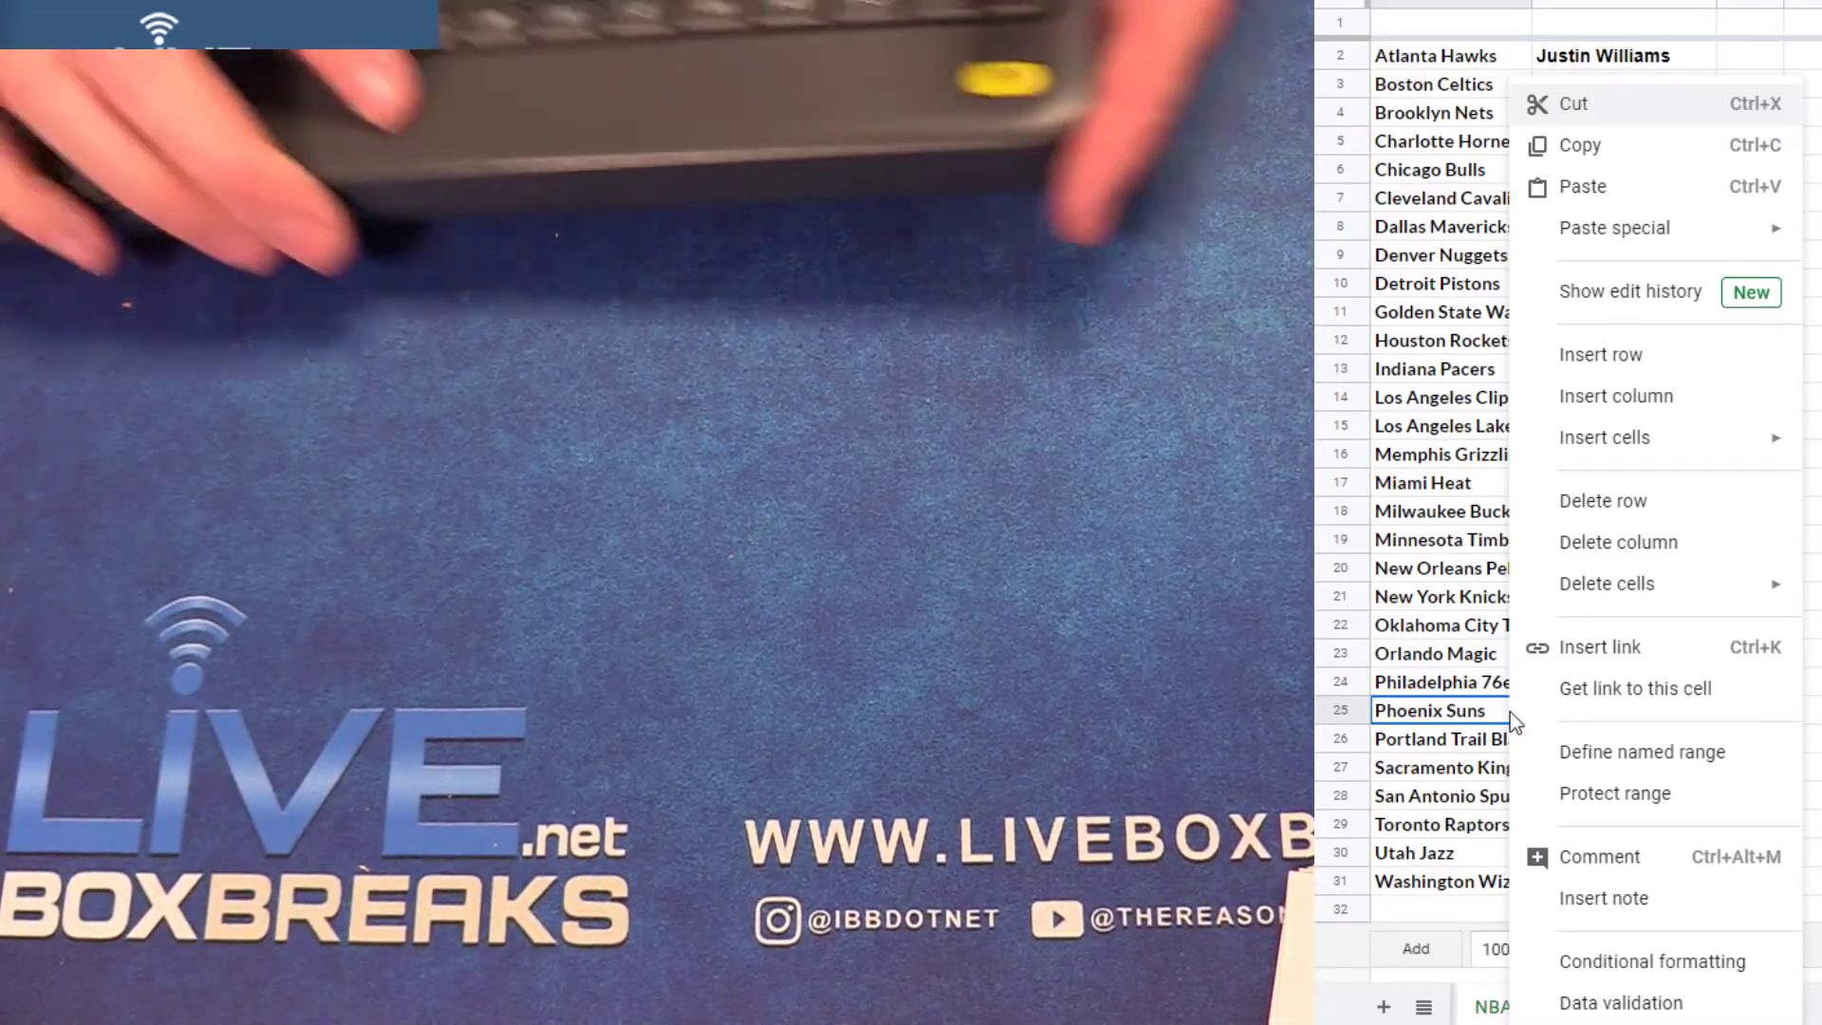
click(1444, 548)
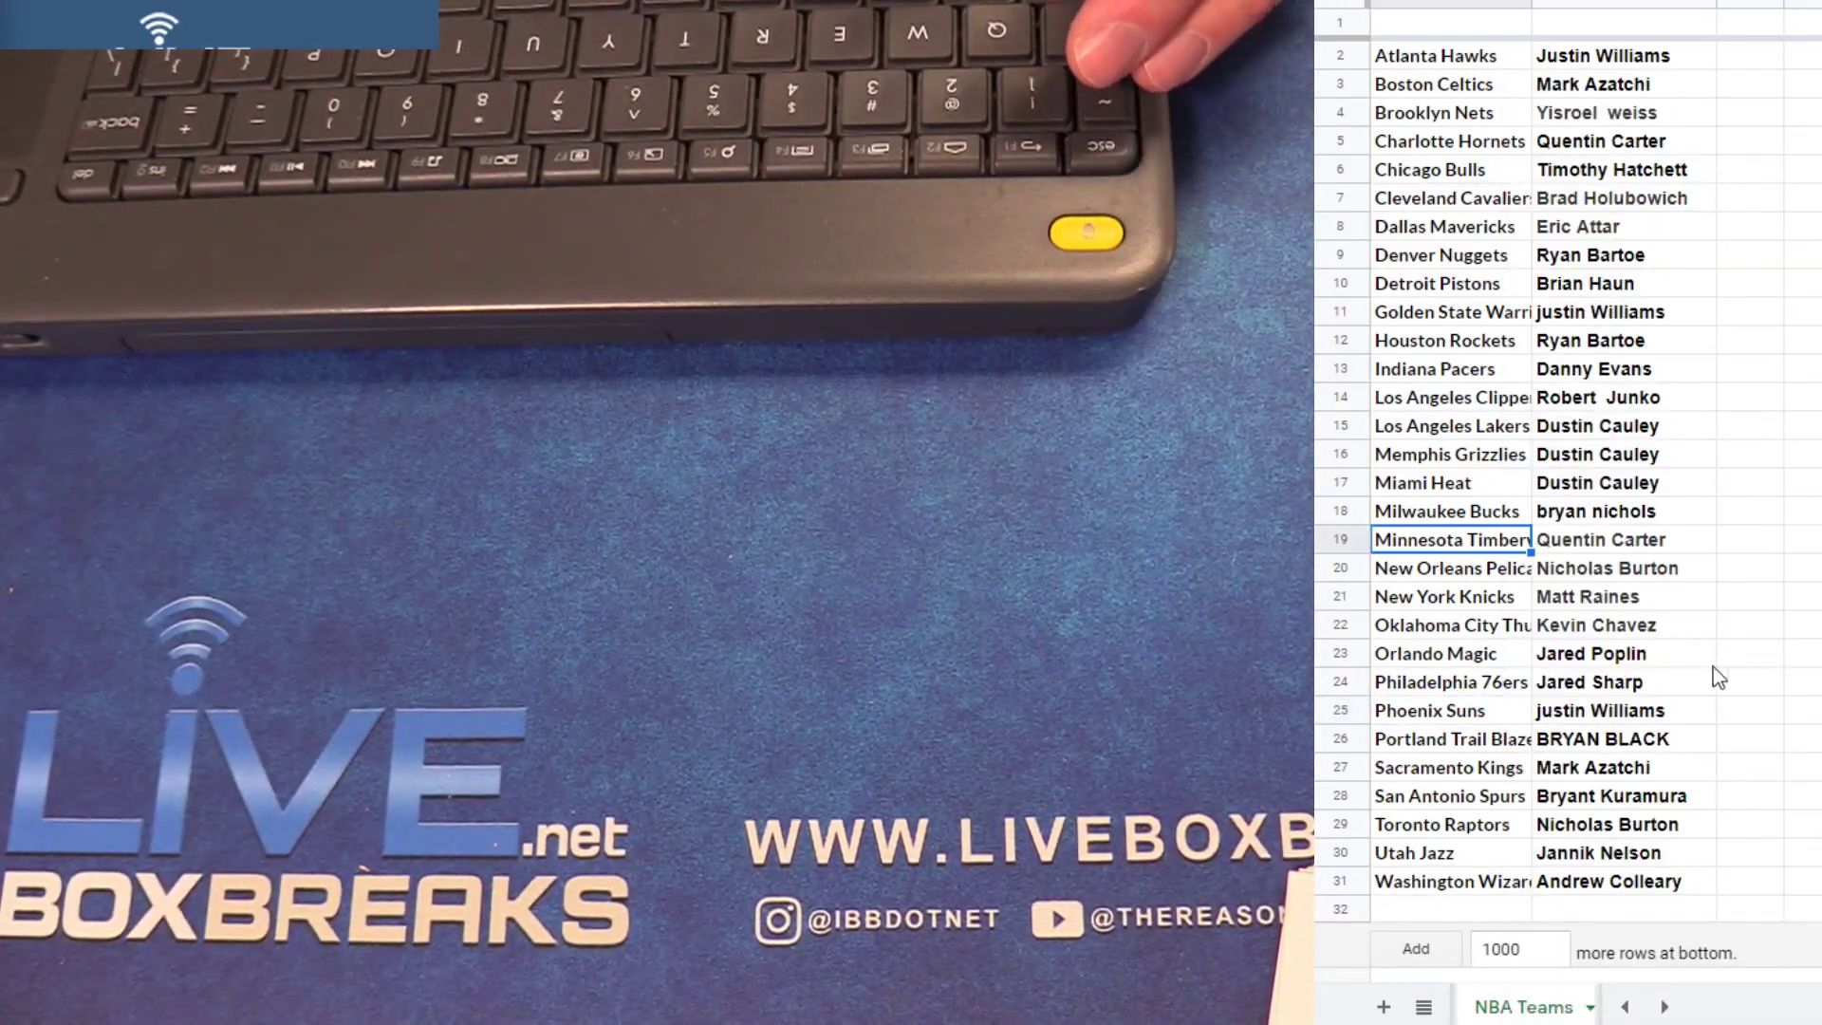